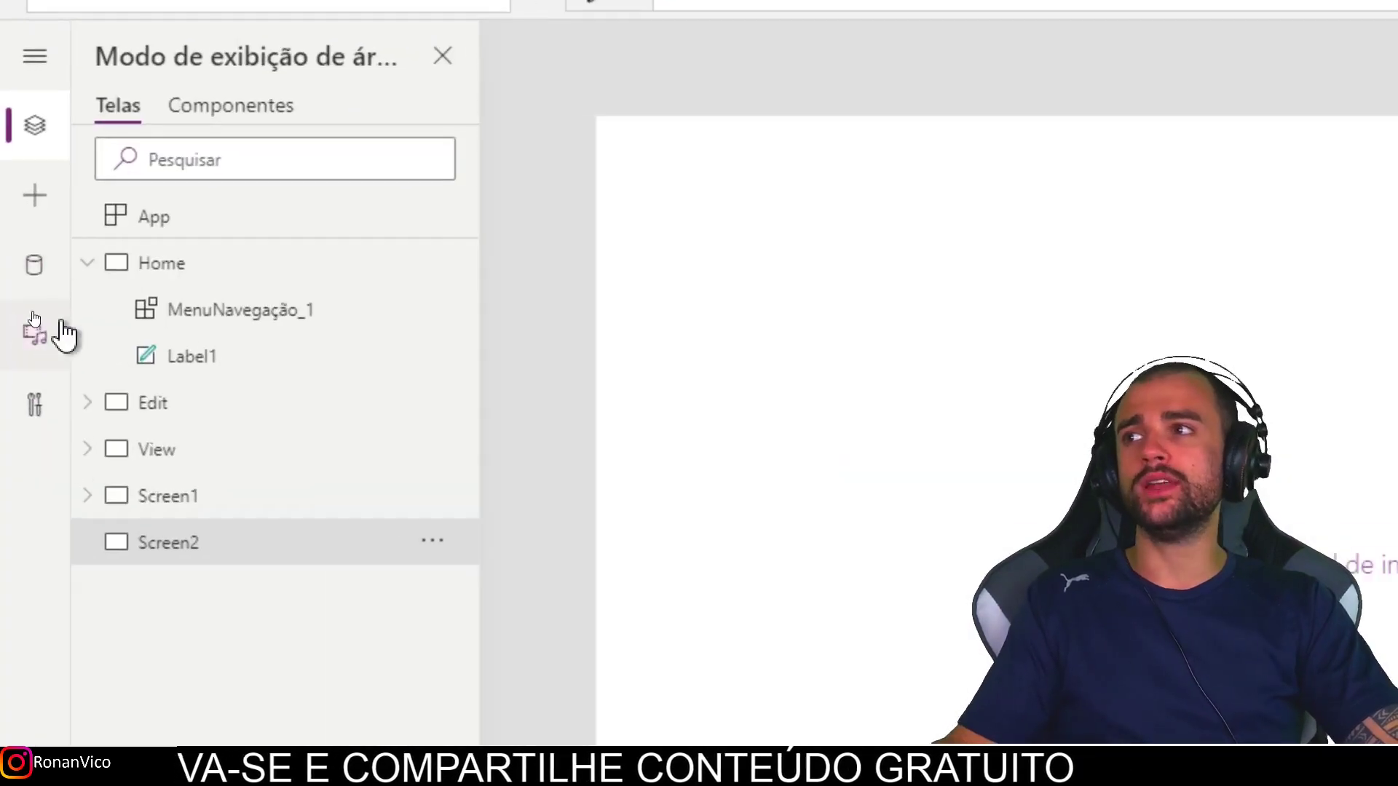
# - Show the app's data sources and start searching the connectors for 'Excel o'
pyautogui.click(40, 266)
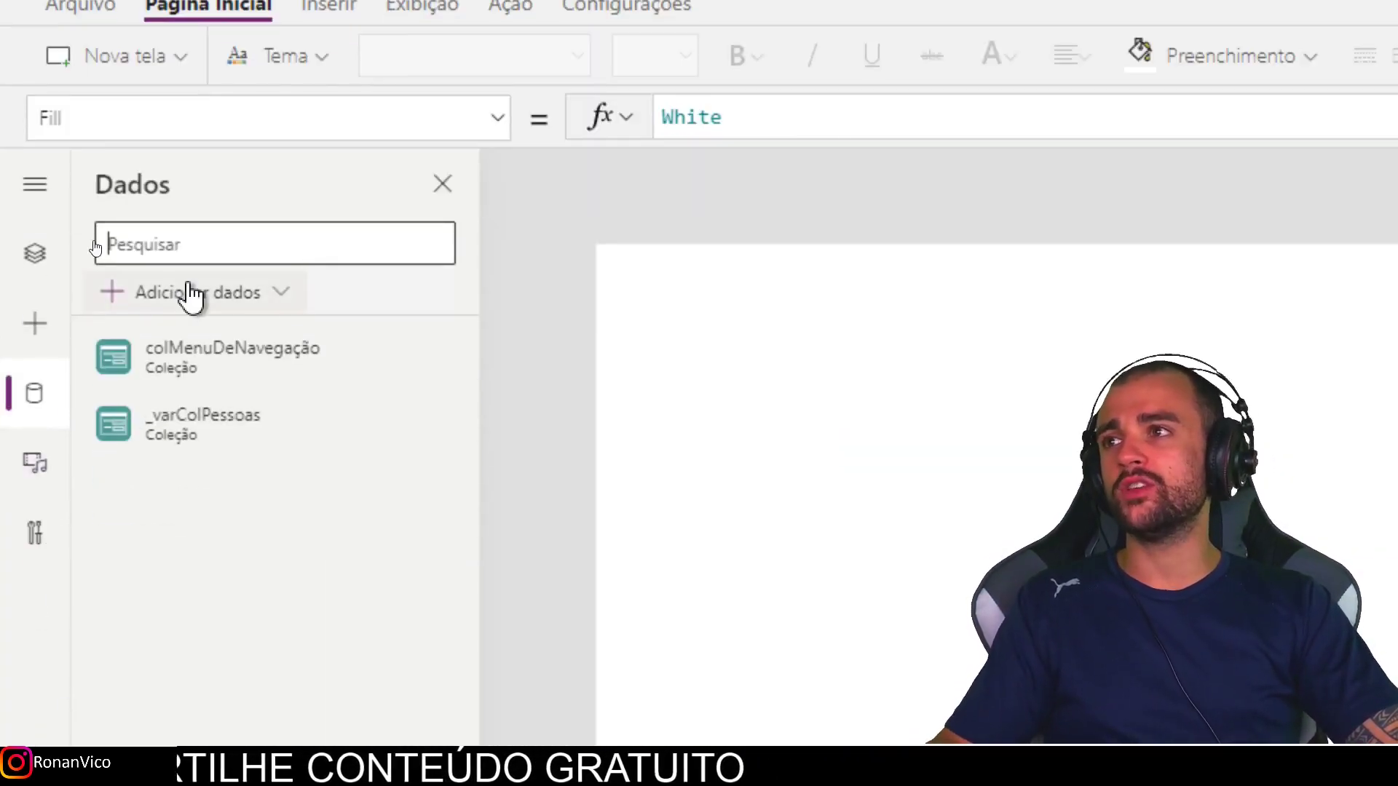
pyautogui.click(192, 295)
pyautogui.click(219, 394)
pyautogui.write('Excel o')
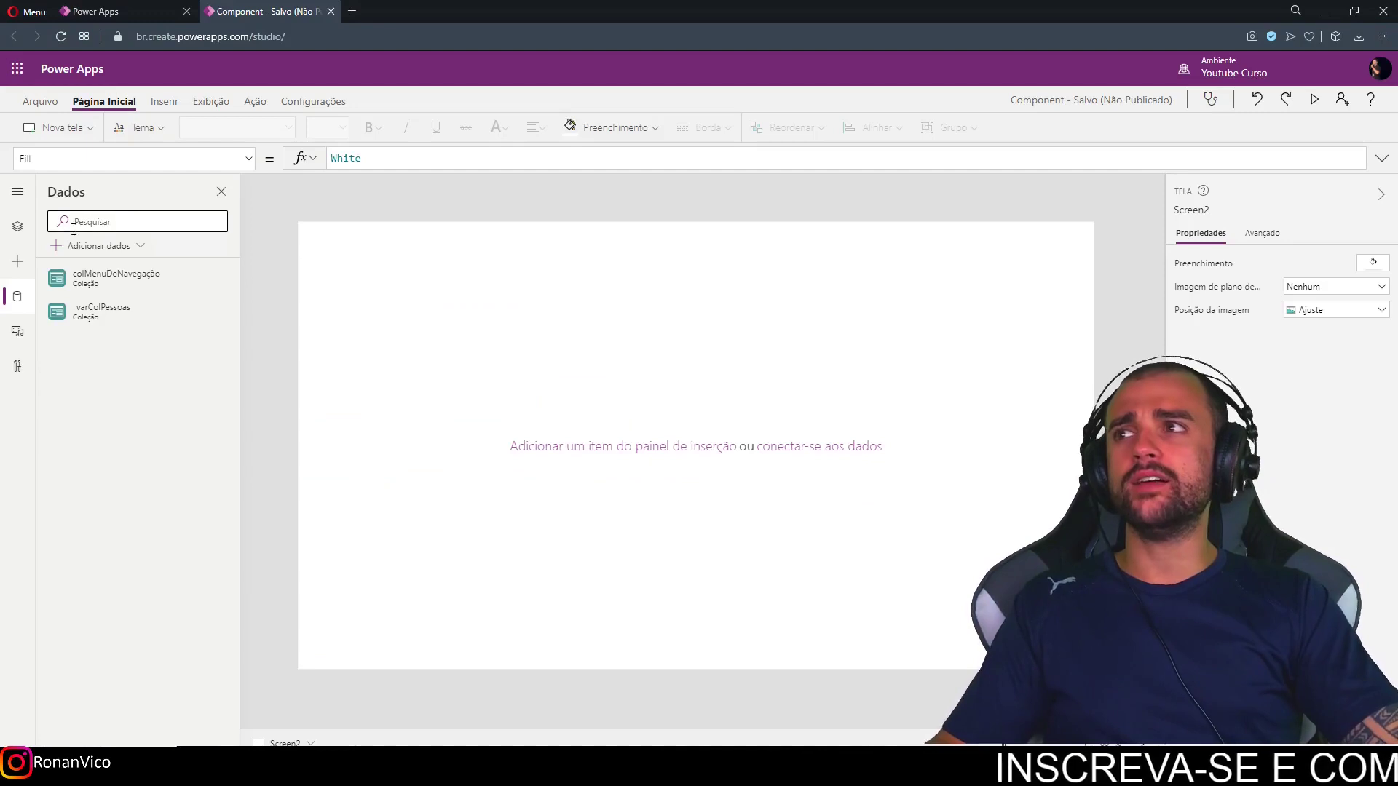
# - Search 'Excel o' and pick the existing Excel Online (Business) connection
pyautogui.click(115, 246)
pyautogui.write('Exce')
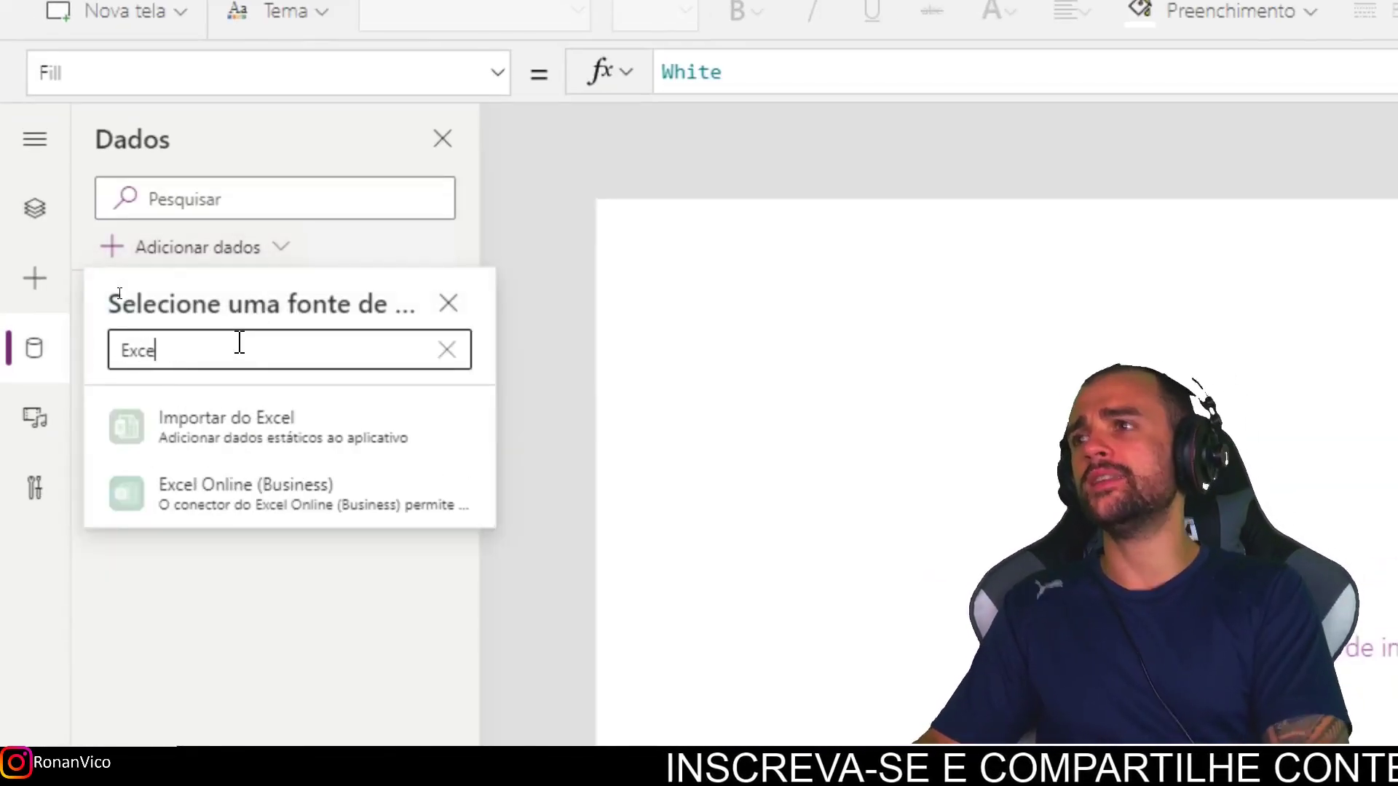
pyautogui.write('l On')
pyautogui.click(362, 437)
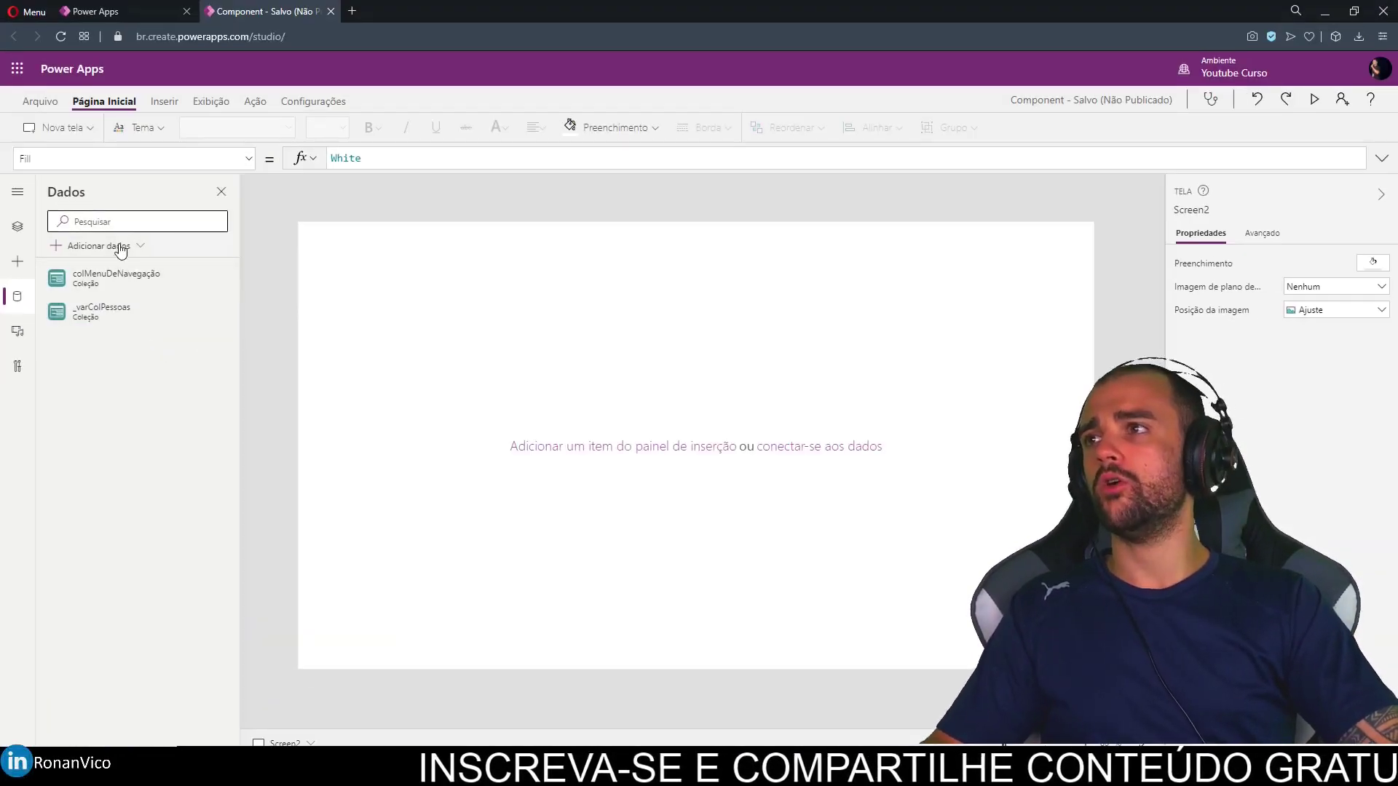
pyautogui.click(119, 247)
pyautogui.write('Ex')
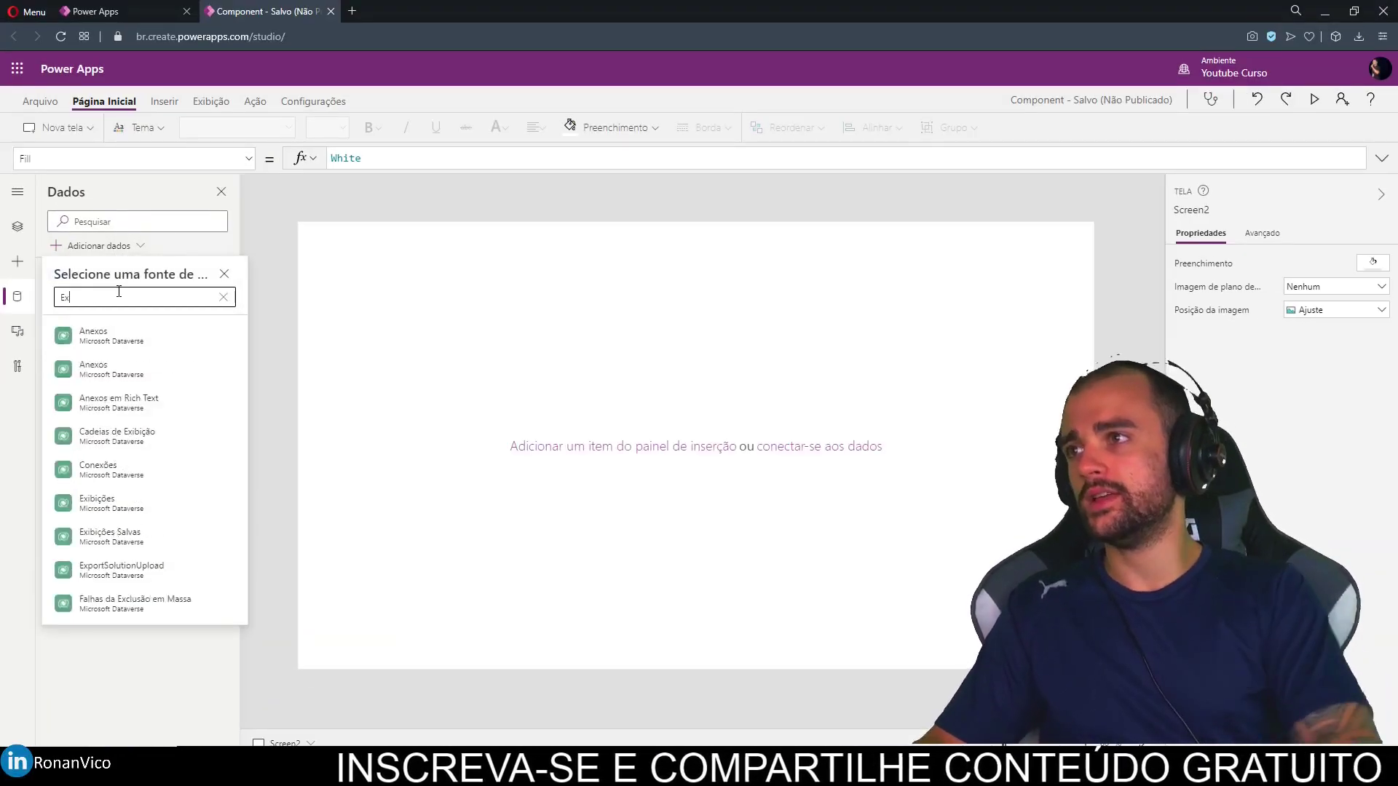
pyautogui.write('cel o')
pyautogui.click(112, 346)
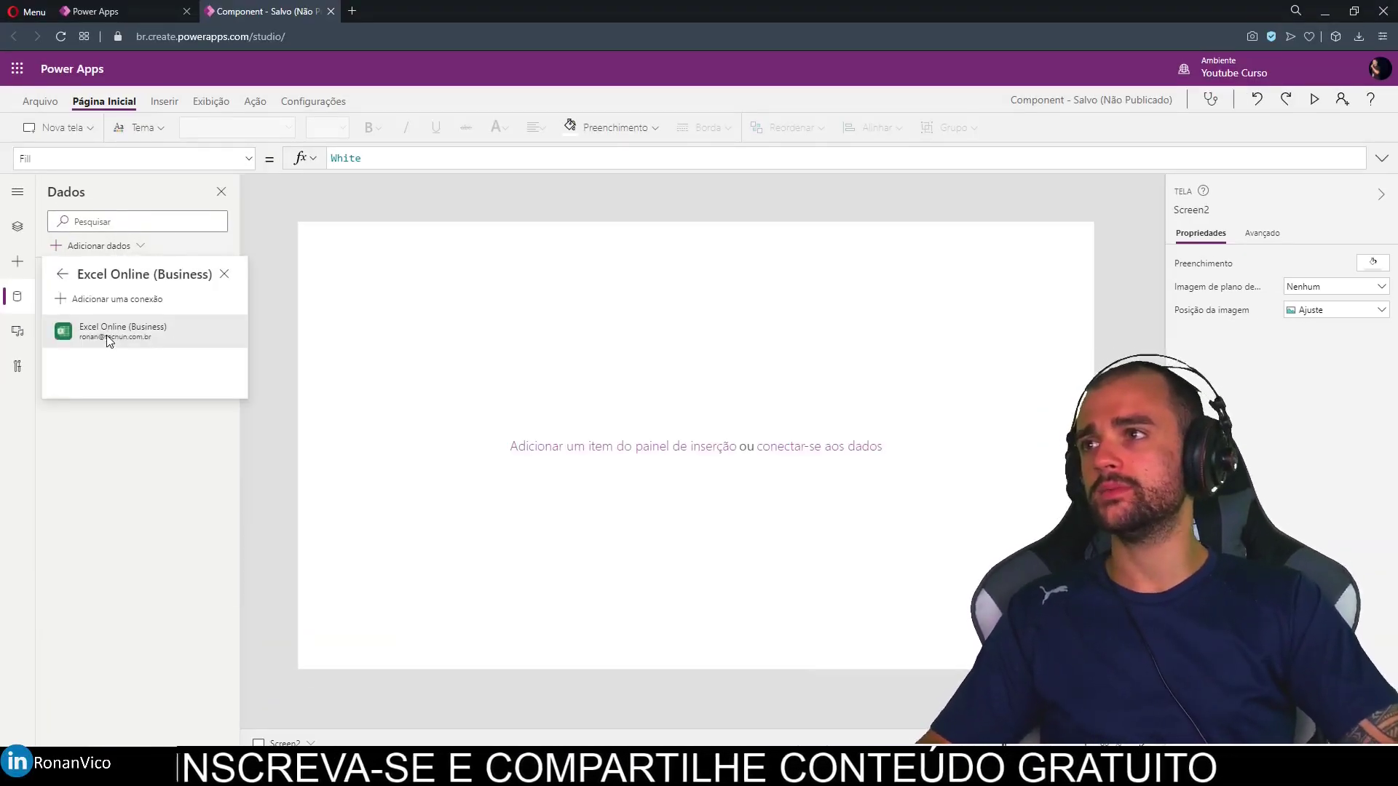
pyautogui.click(107, 336)
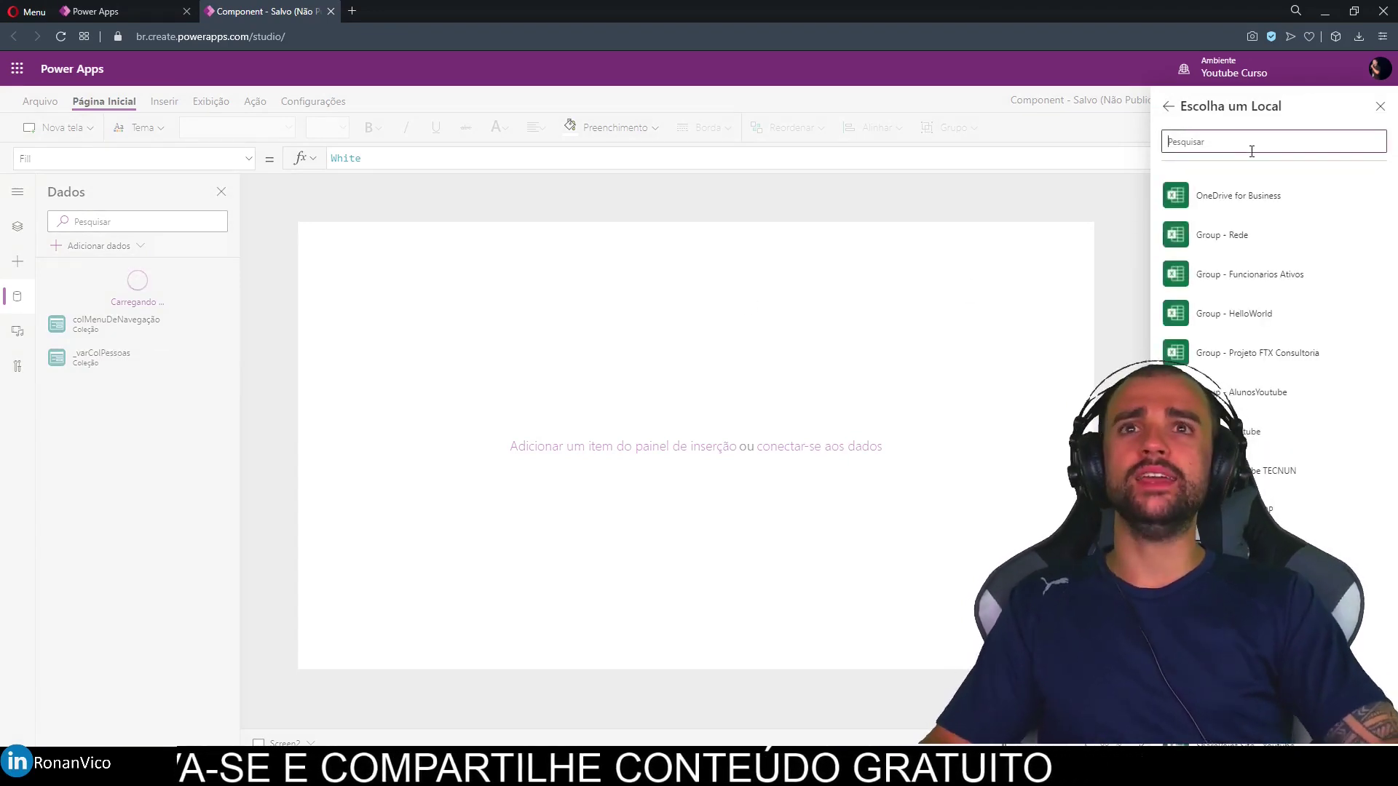
# - Browse OneDrive for Business Documents and choose the Pessoas.xlsx workbook
pyautogui.click(1248, 188)
pyautogui.click(1250, 219)
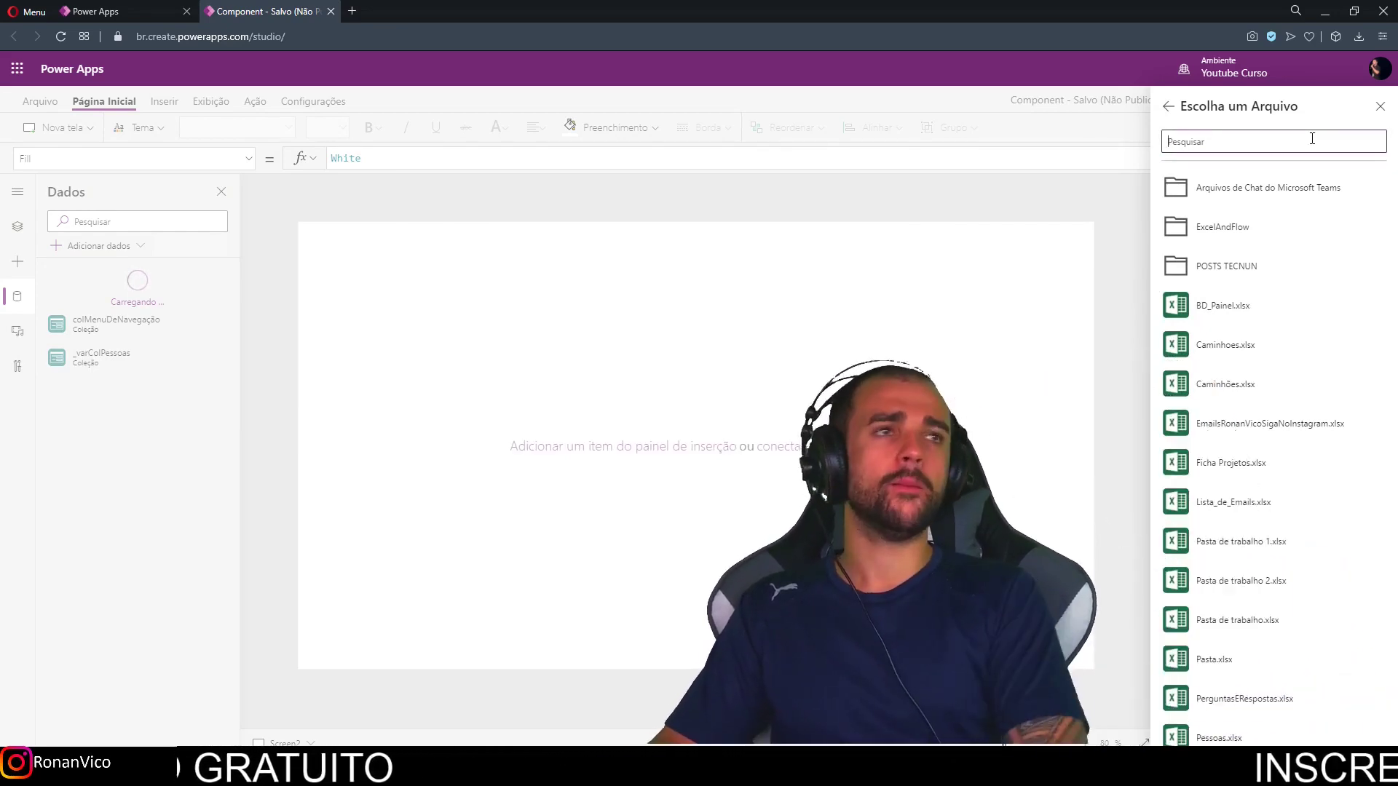
pyautogui.write('Pessoa')
pyautogui.click(1216, 196)
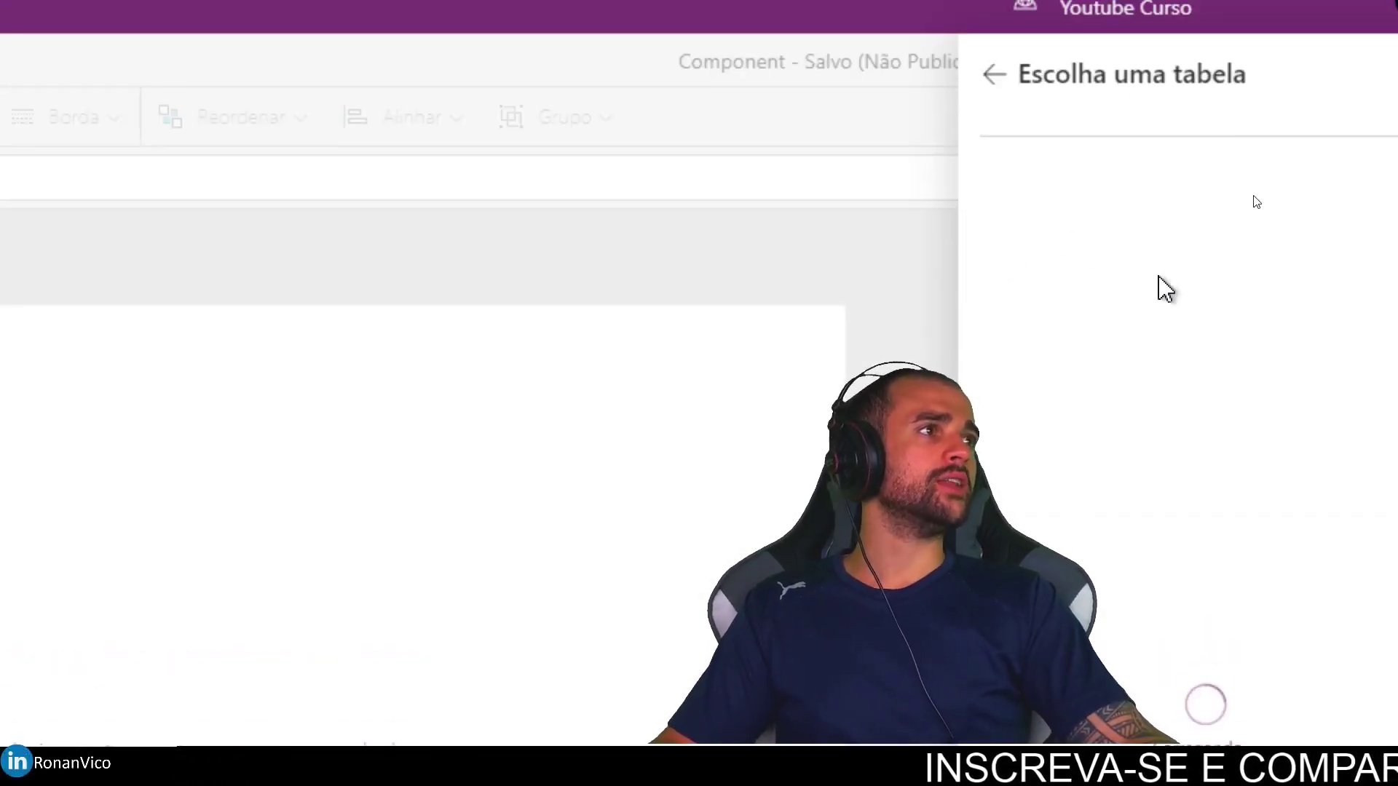
# - Connect the TB_PESSOAS table, using its existing ID column as the unique identifier
pyautogui.click(1048, 227)
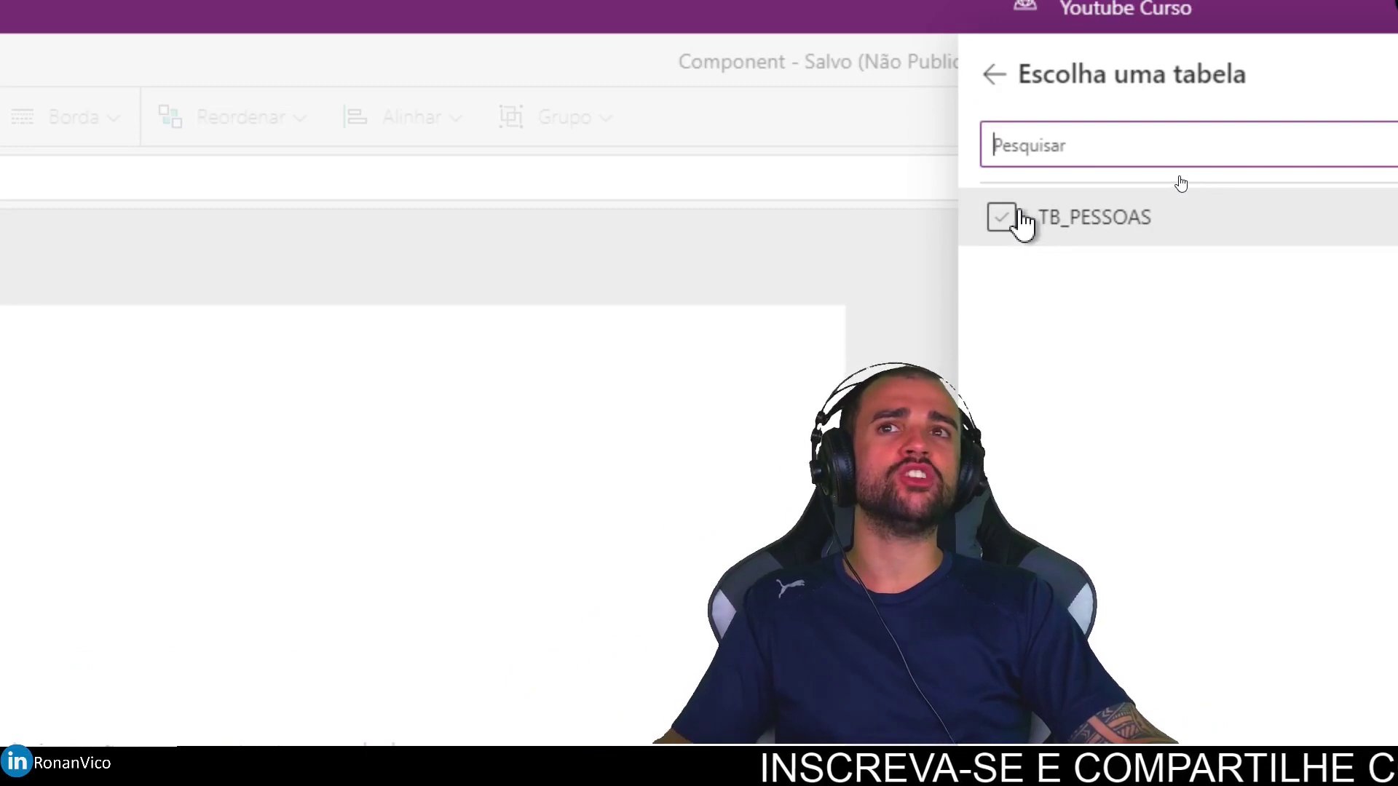
pyautogui.click(999, 224)
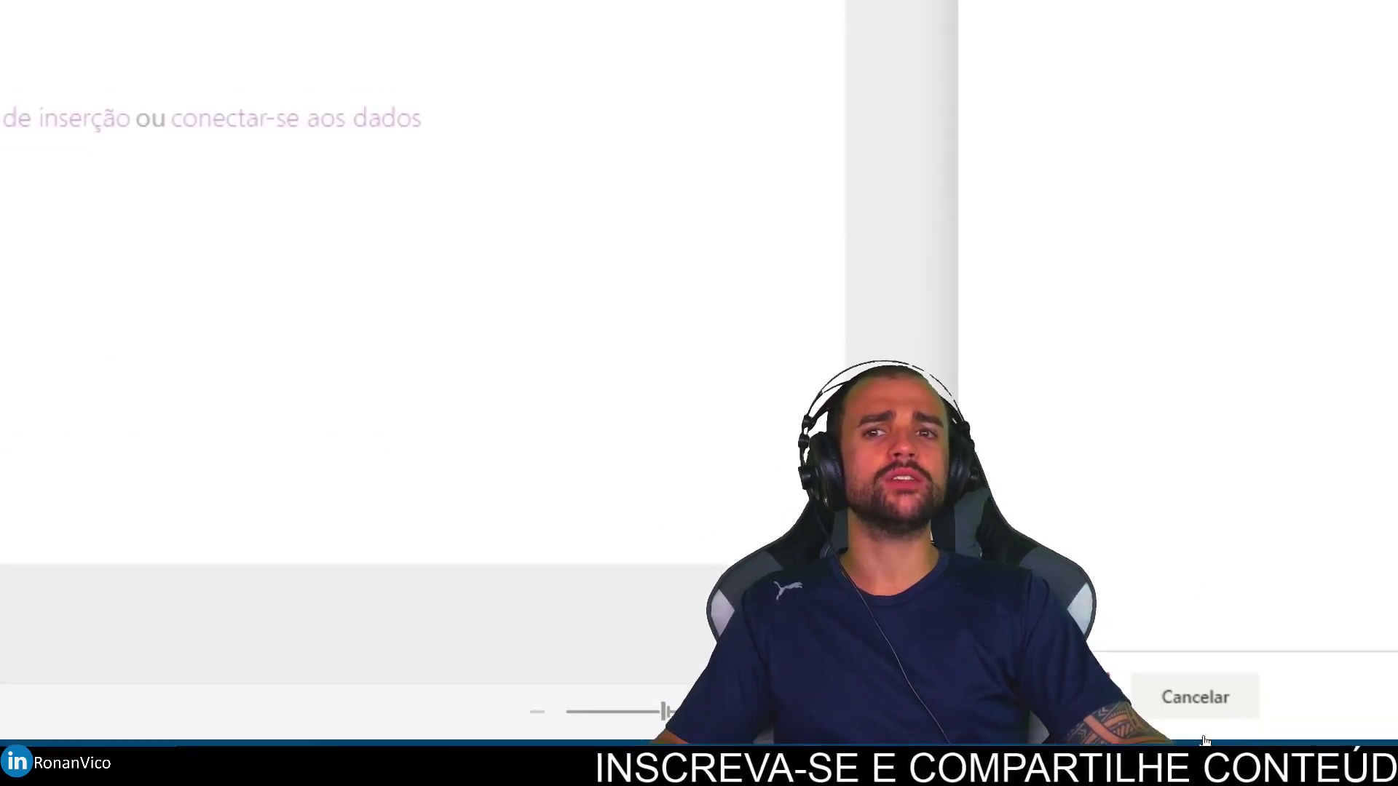
pyautogui.click(1201, 737)
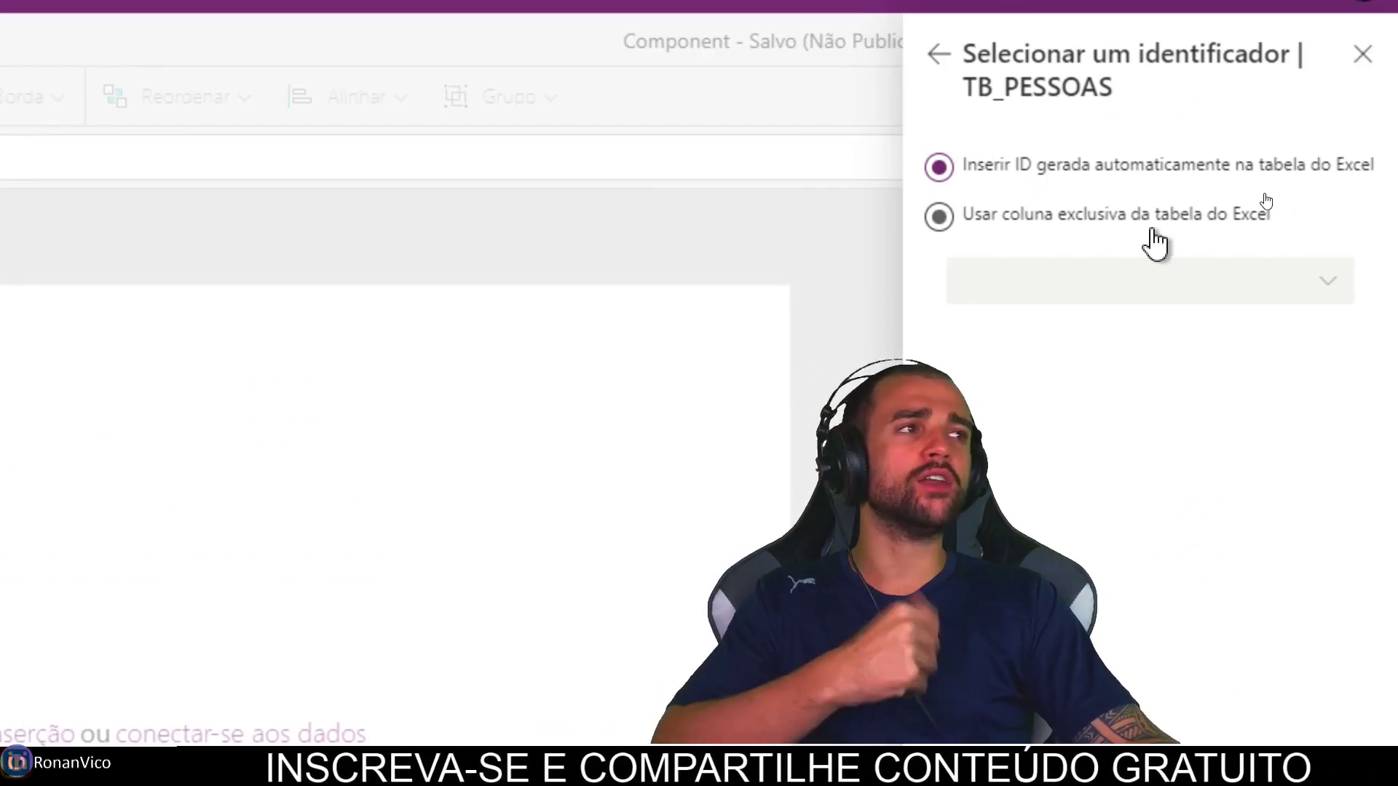
pyautogui.click(1068, 218)
pyautogui.click(1083, 283)
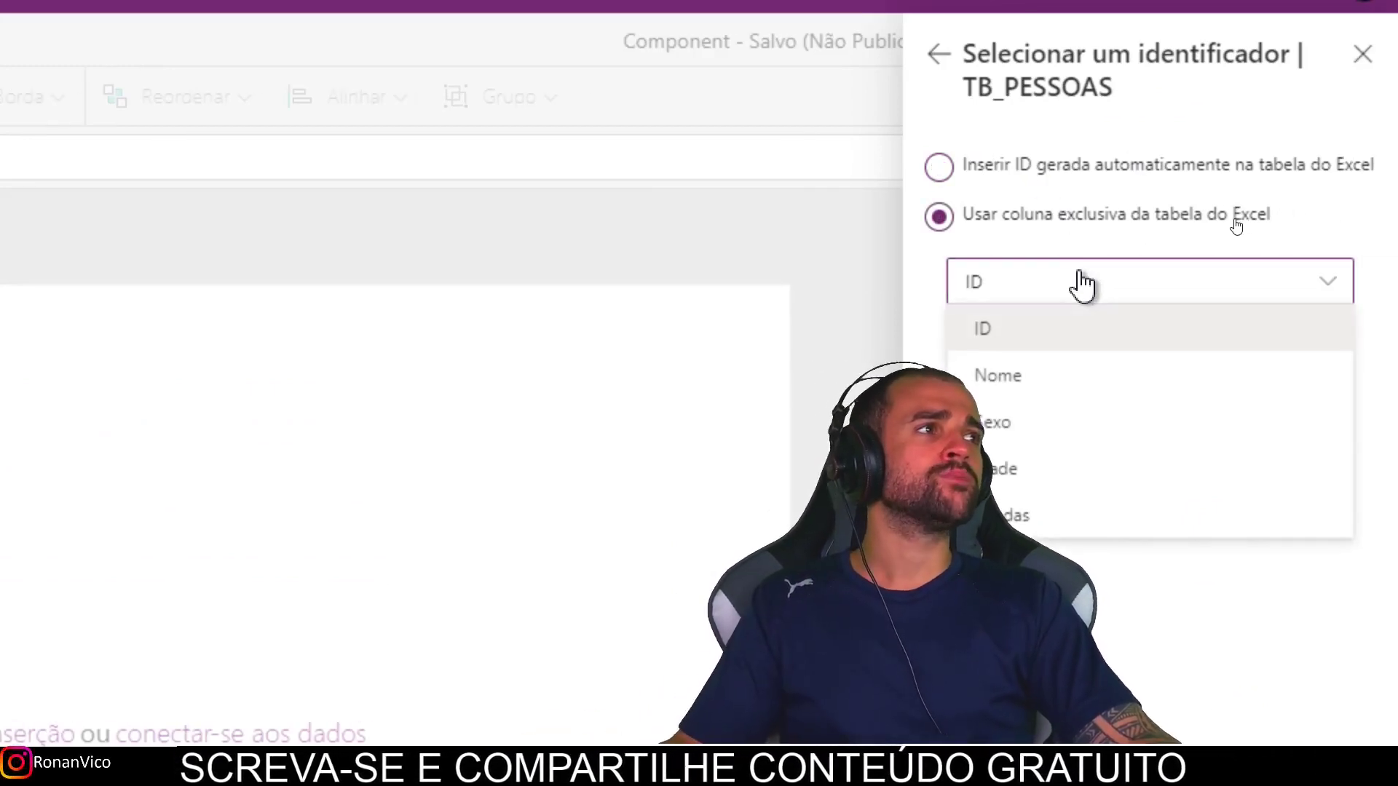
pyautogui.click(1058, 322)
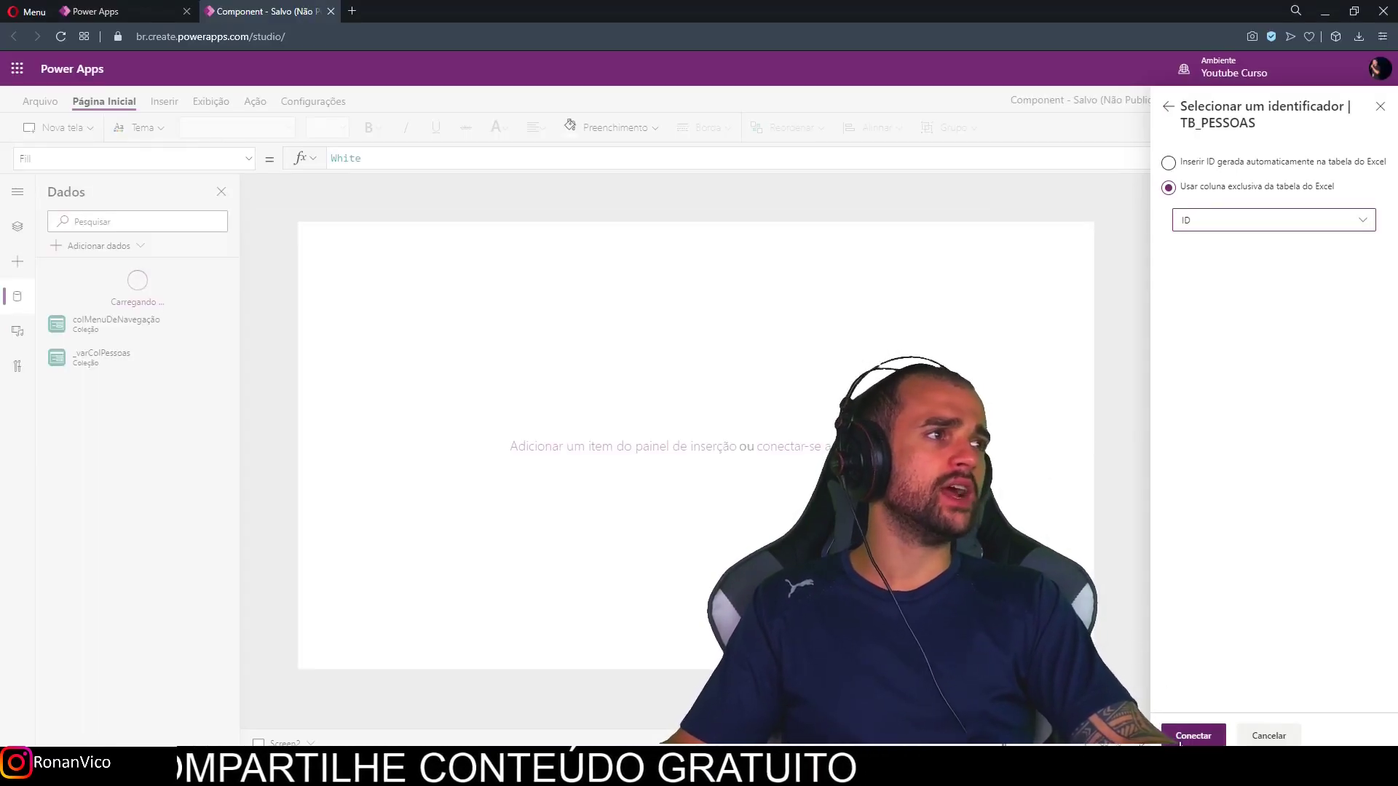
pyautogui.click(1180, 737)
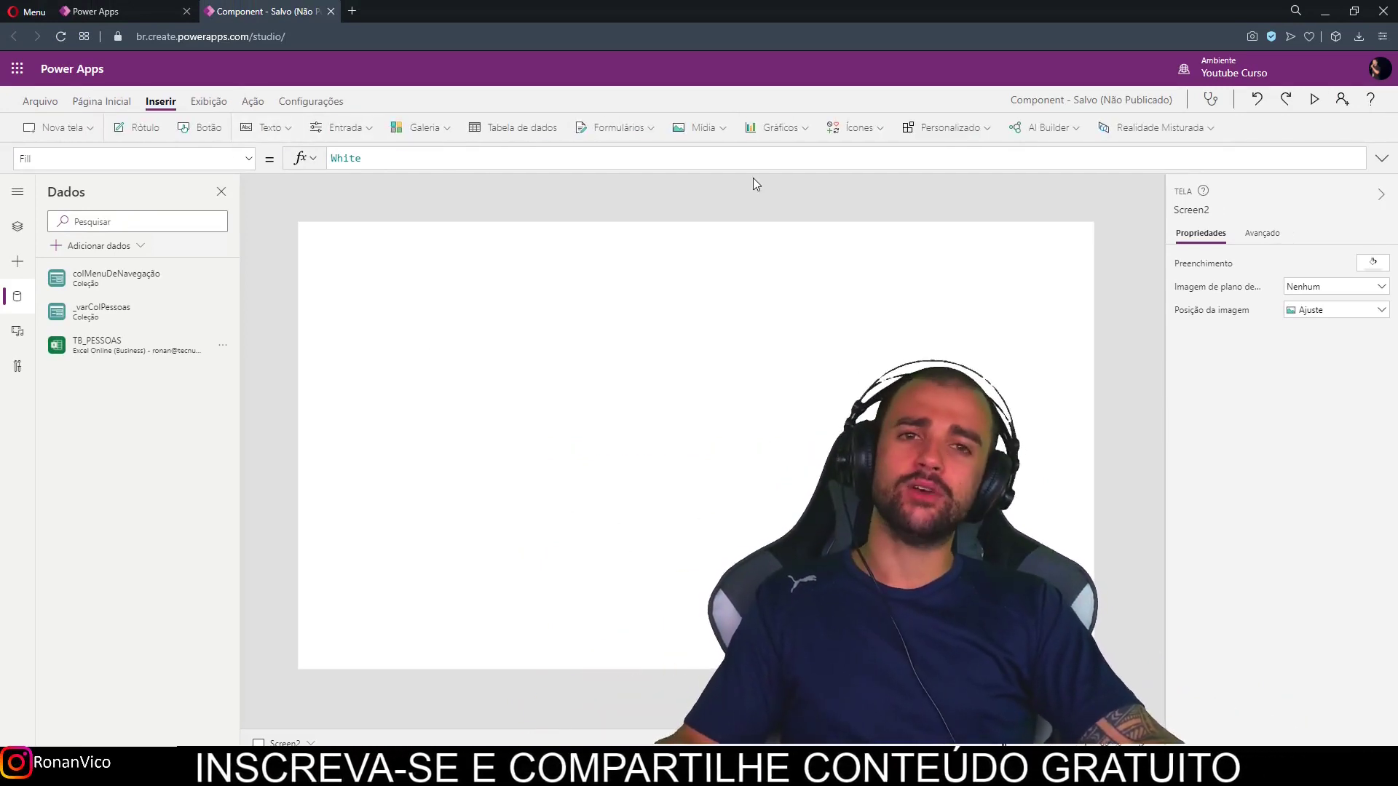
# - Insert a data table on Screen2 bound to TB_PESSOAS and add all its fields
pyautogui.click(524, 130)
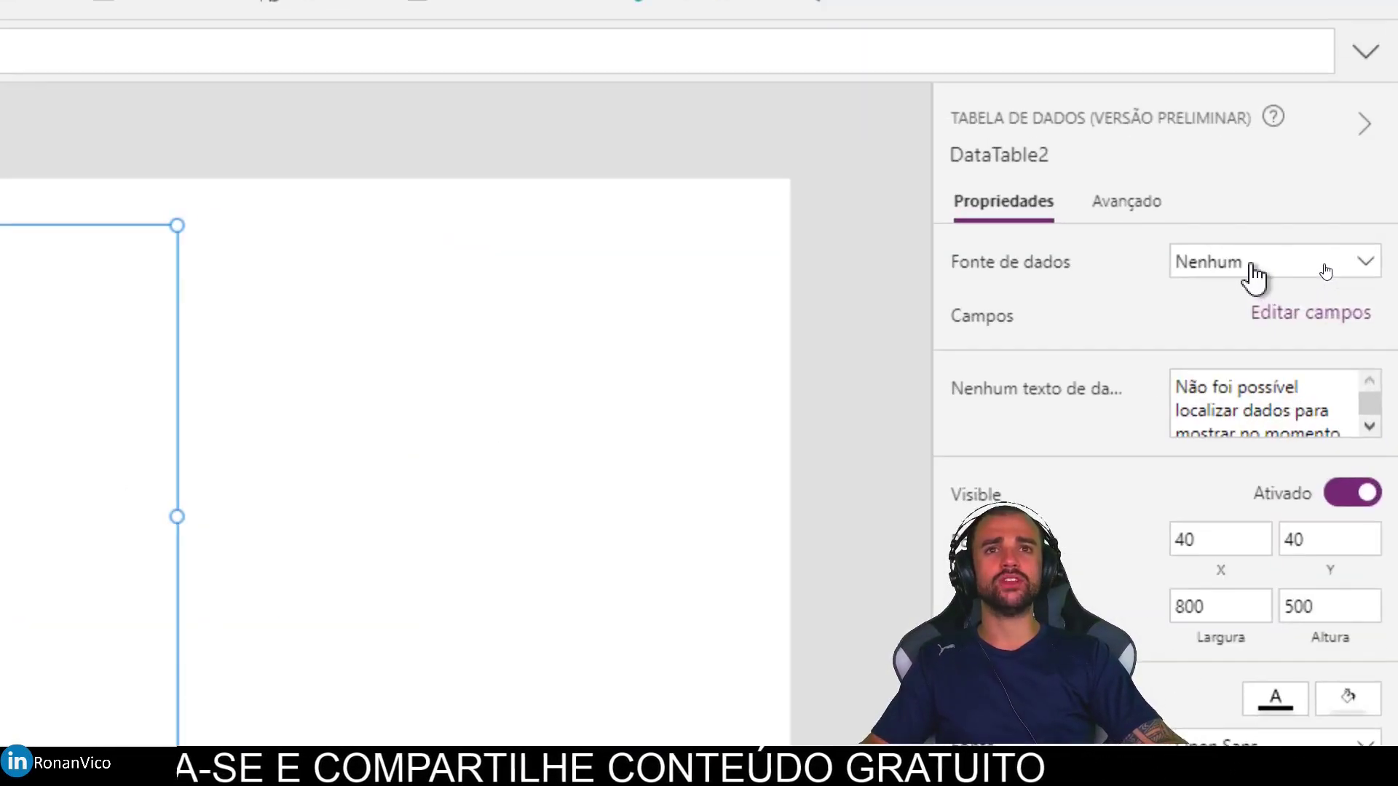
pyautogui.click(1323, 266)
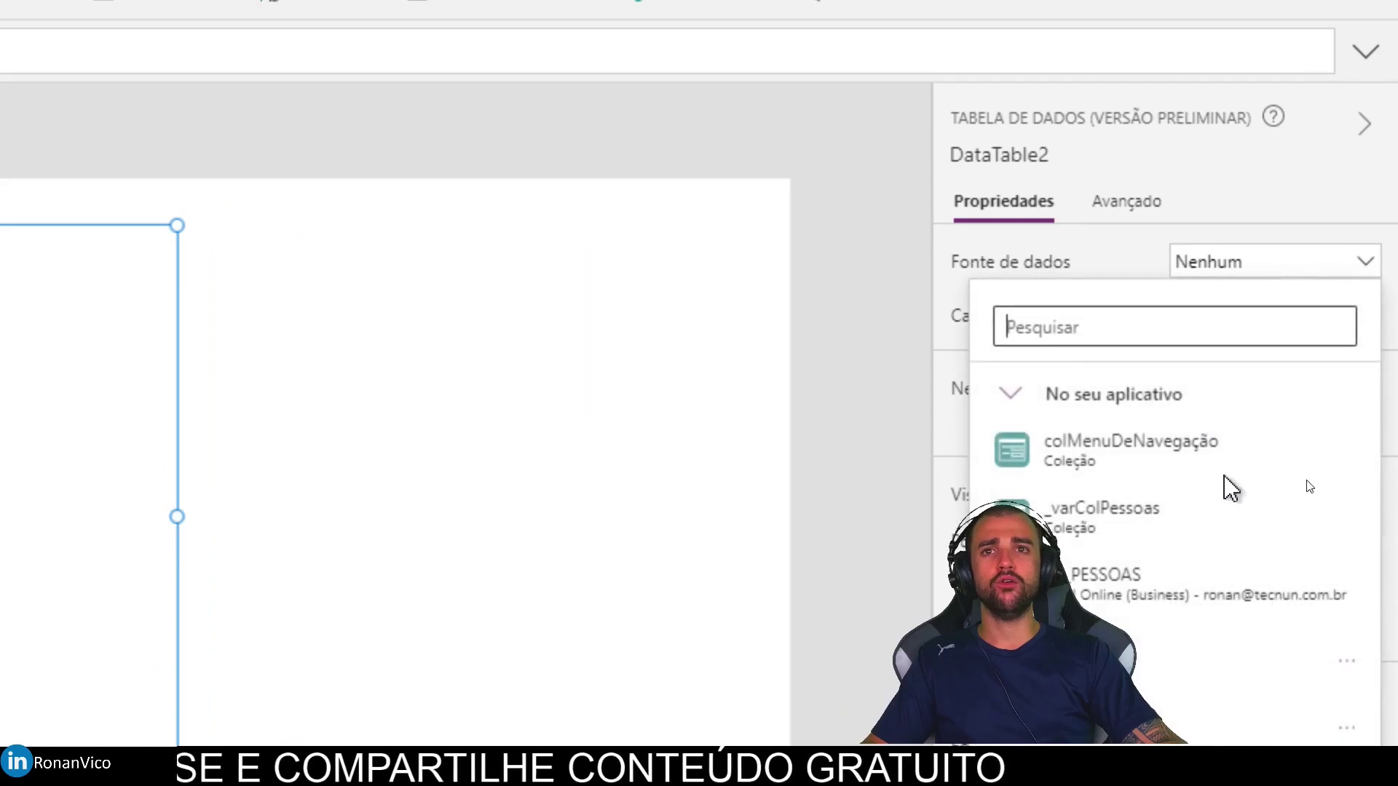
pyautogui.click(1070, 400)
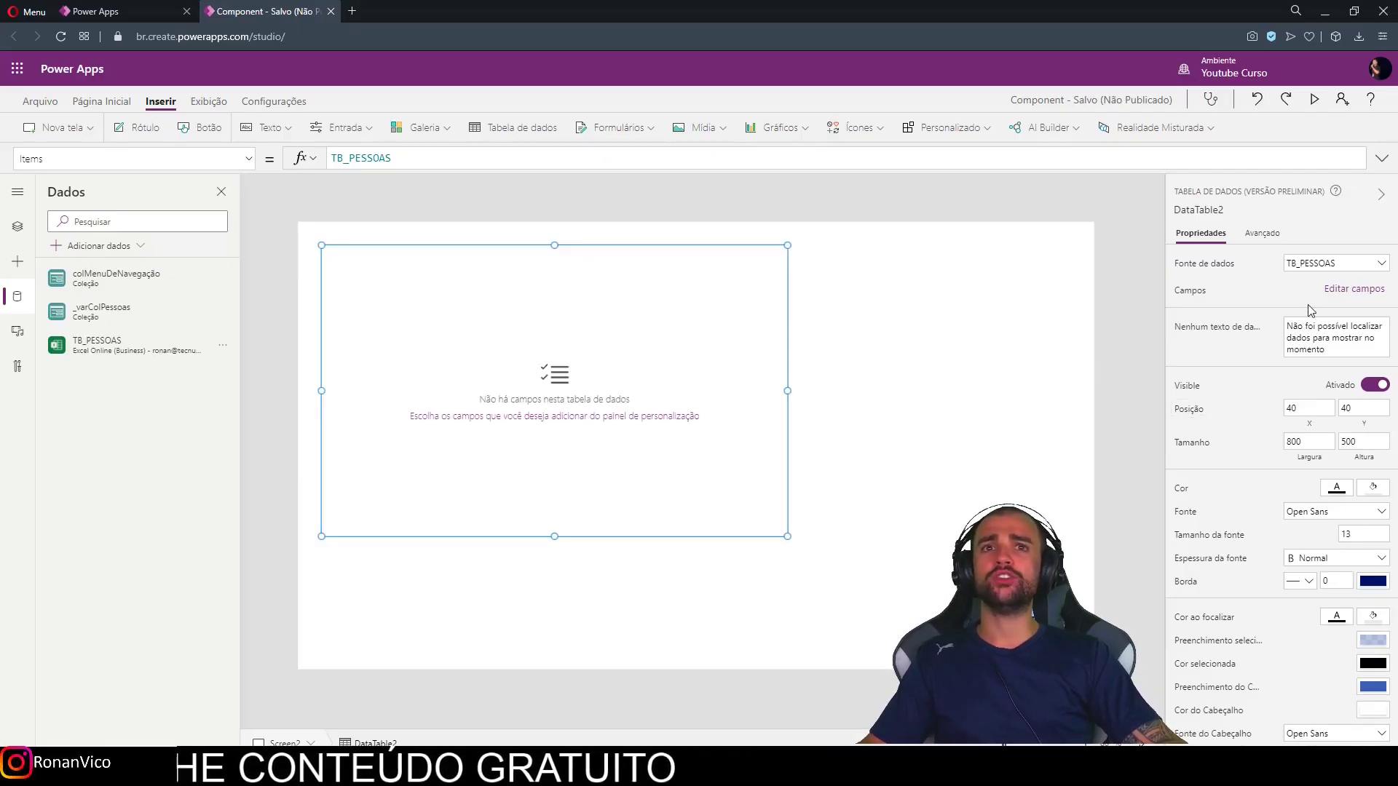
pyautogui.click(1336, 290)
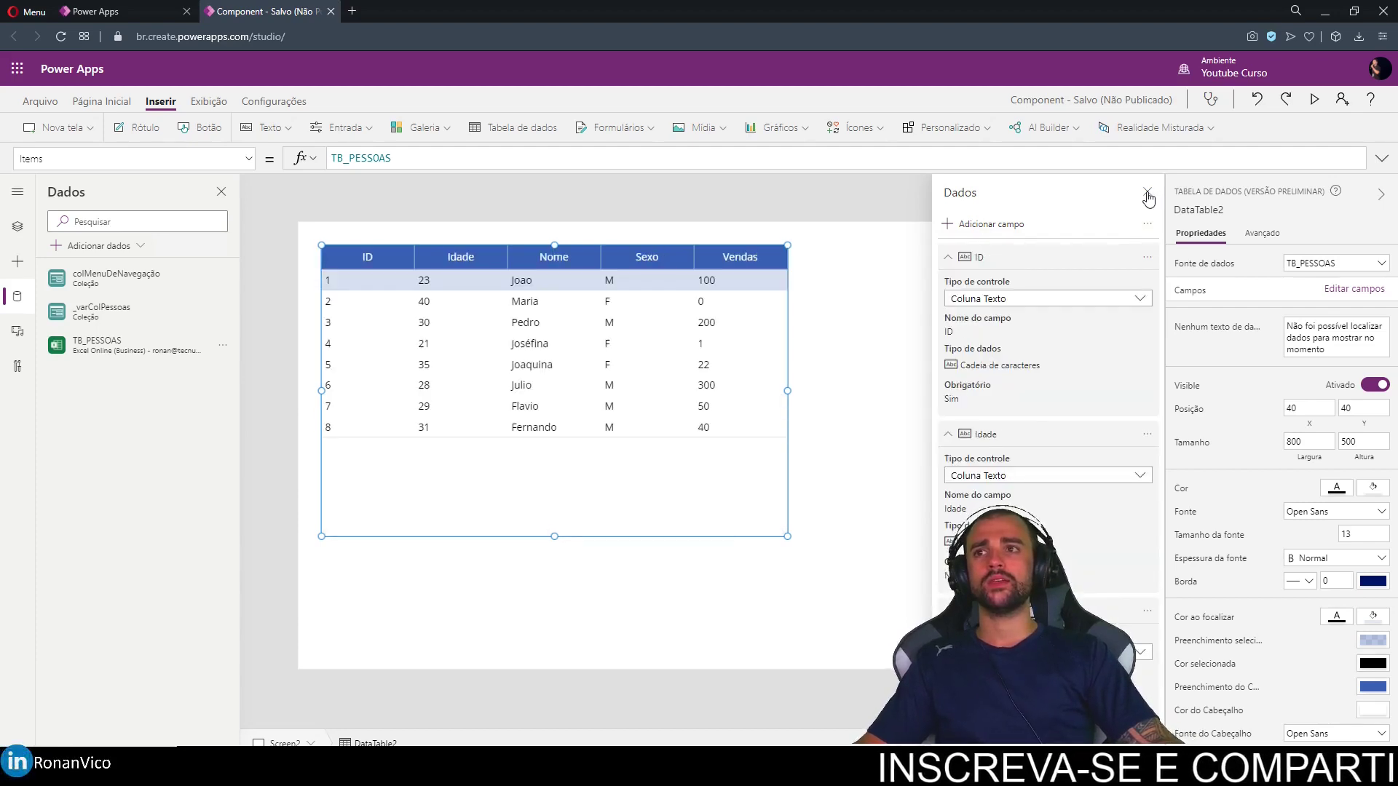
# - Make the Vendas column 147 wide with Pode crescer switched off
pyautogui.click(751, 464)
pyautogui.click(692, 535)
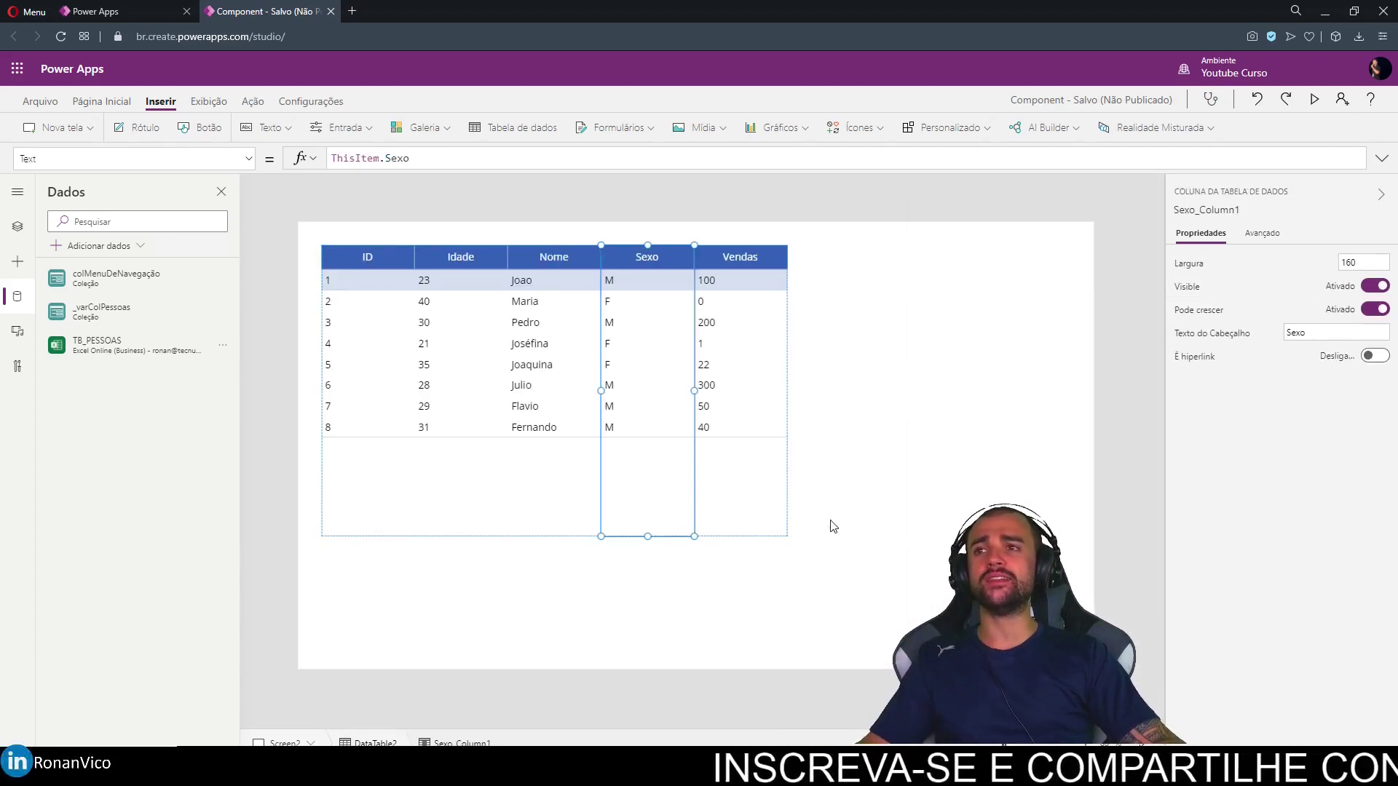
pyautogui.click(786, 534)
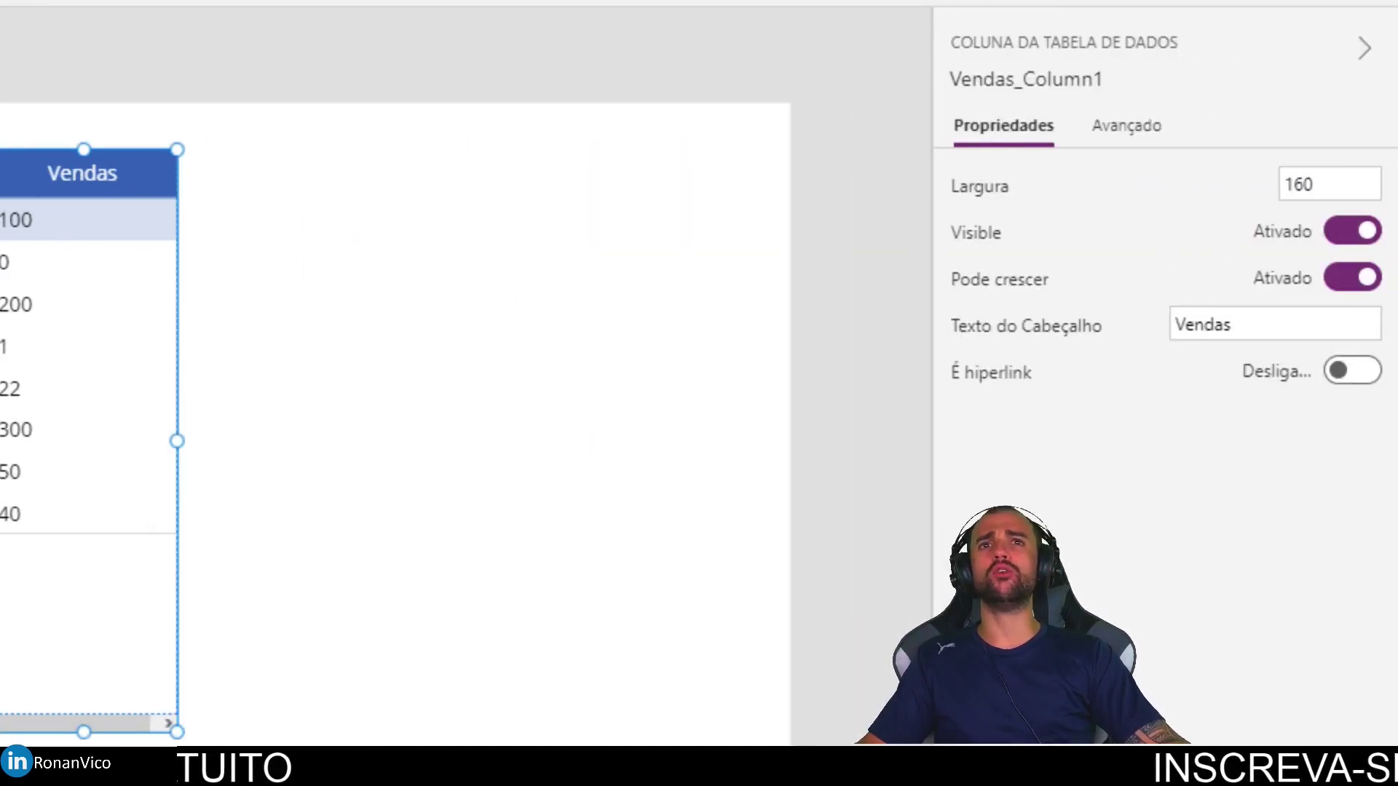
pyautogui.click(1147, 156)
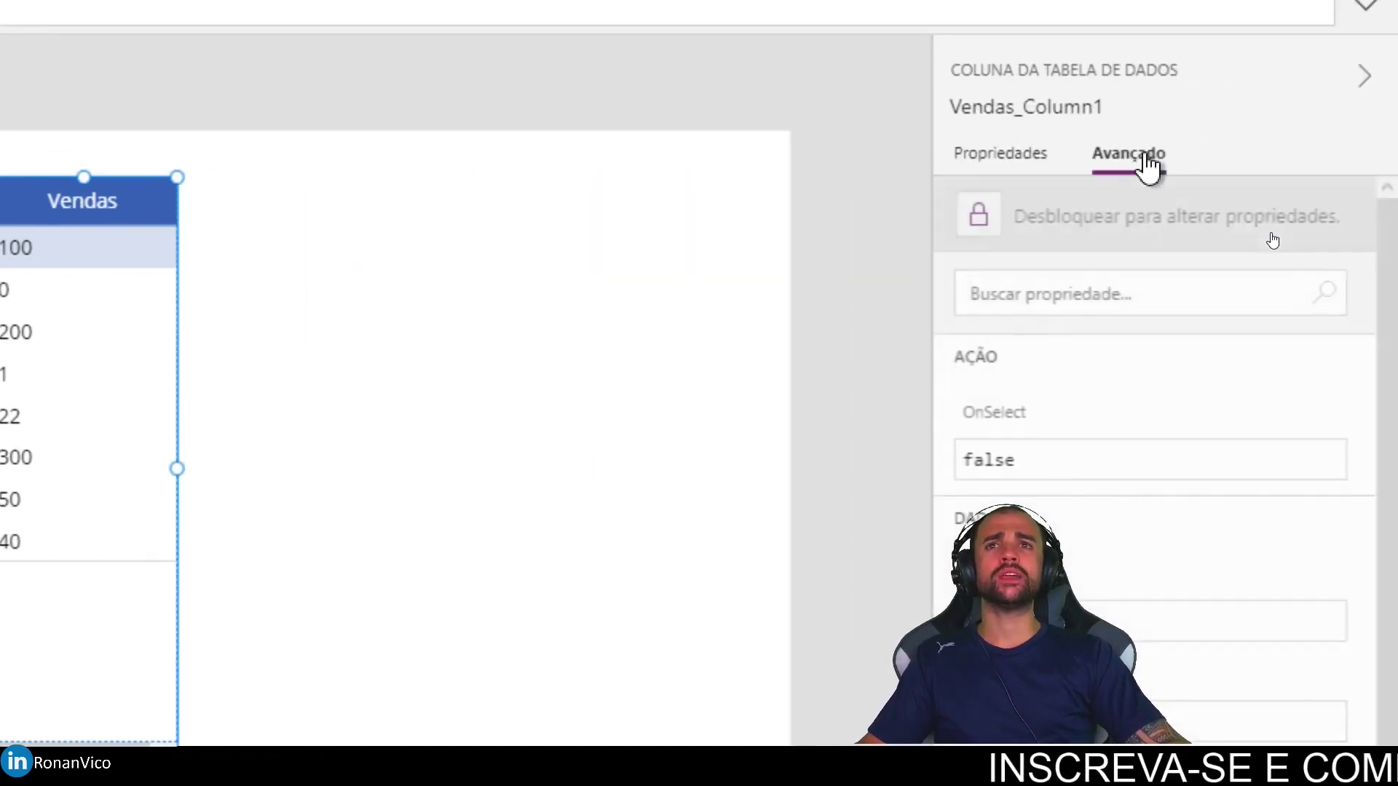
pyautogui.click(1037, 150)
pyautogui.click(1125, 149)
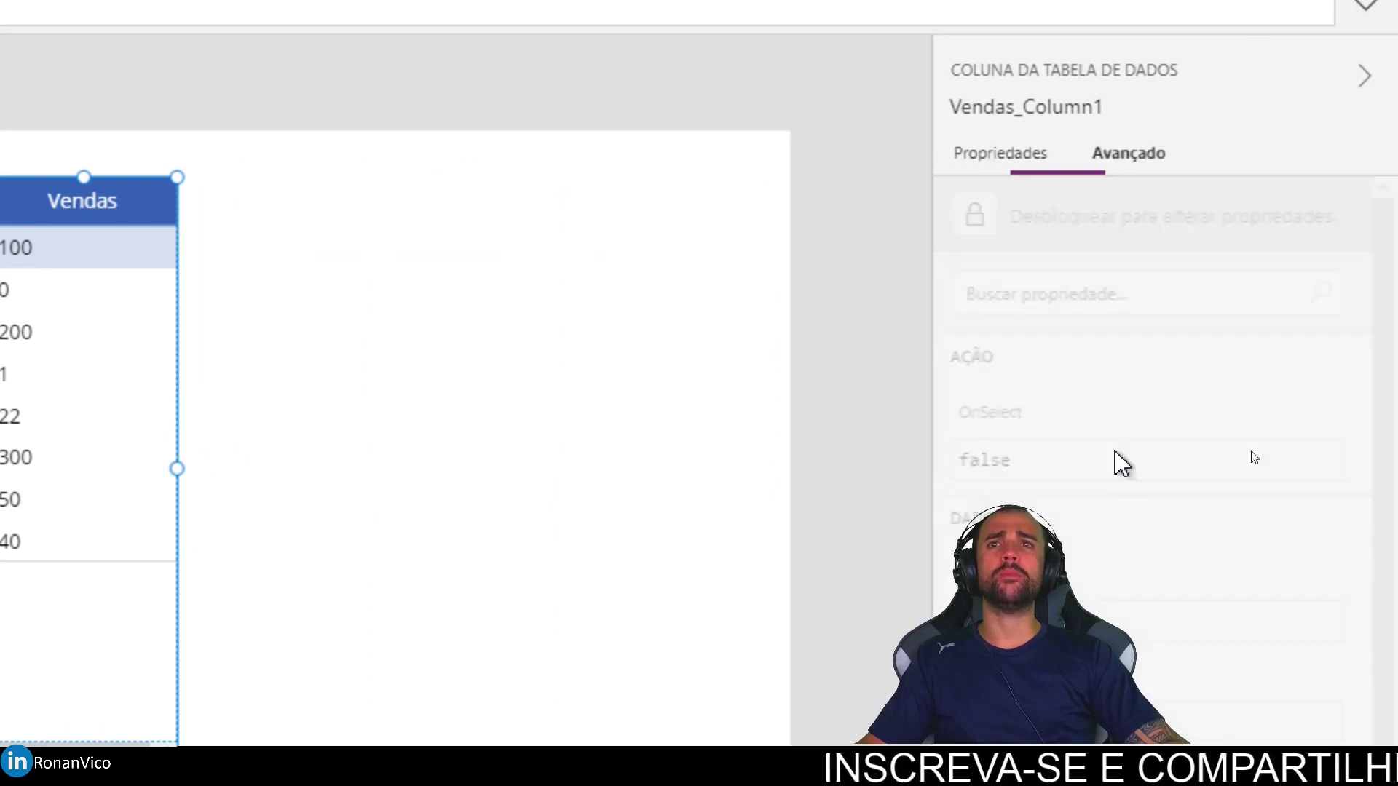
pyautogui.scroll(-2, 1119, 462)
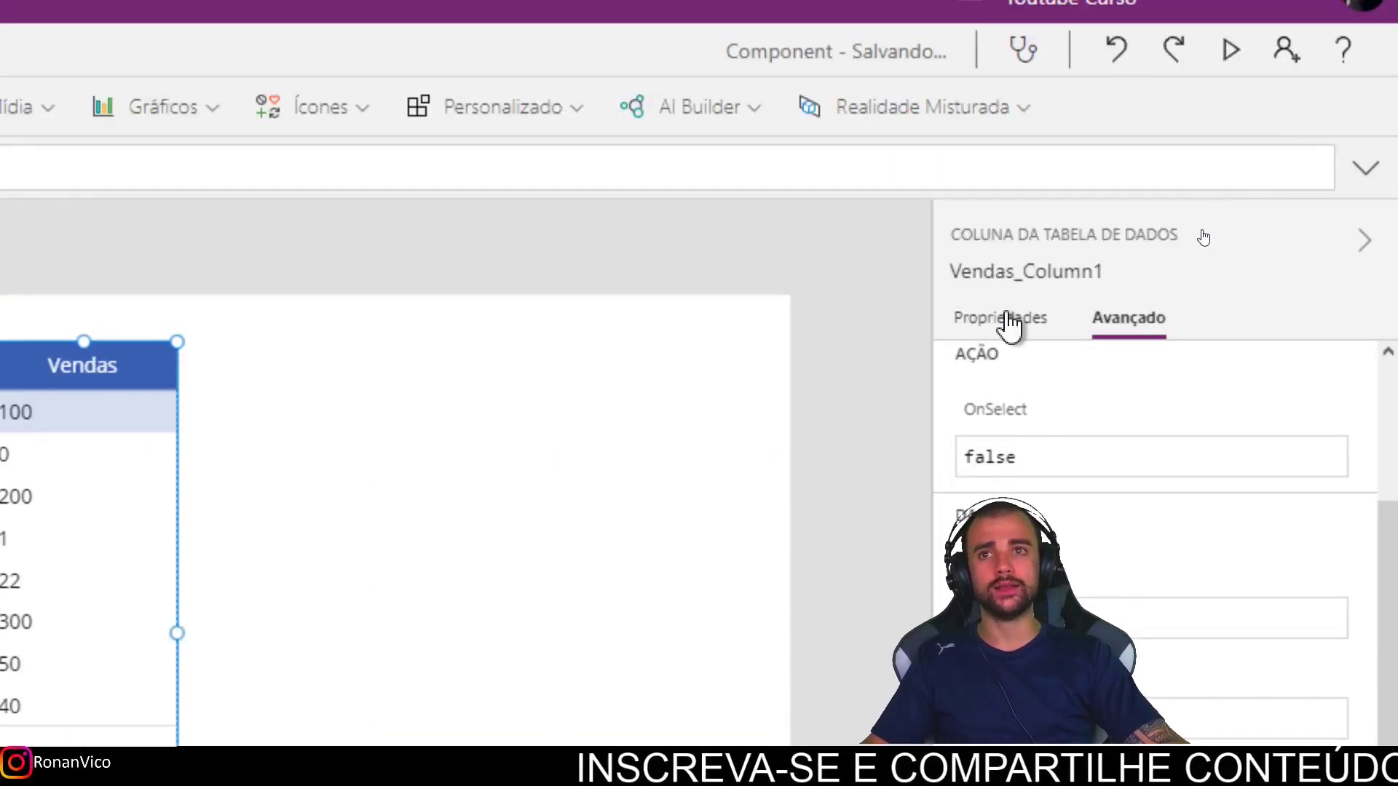
pyautogui.click(1008, 319)
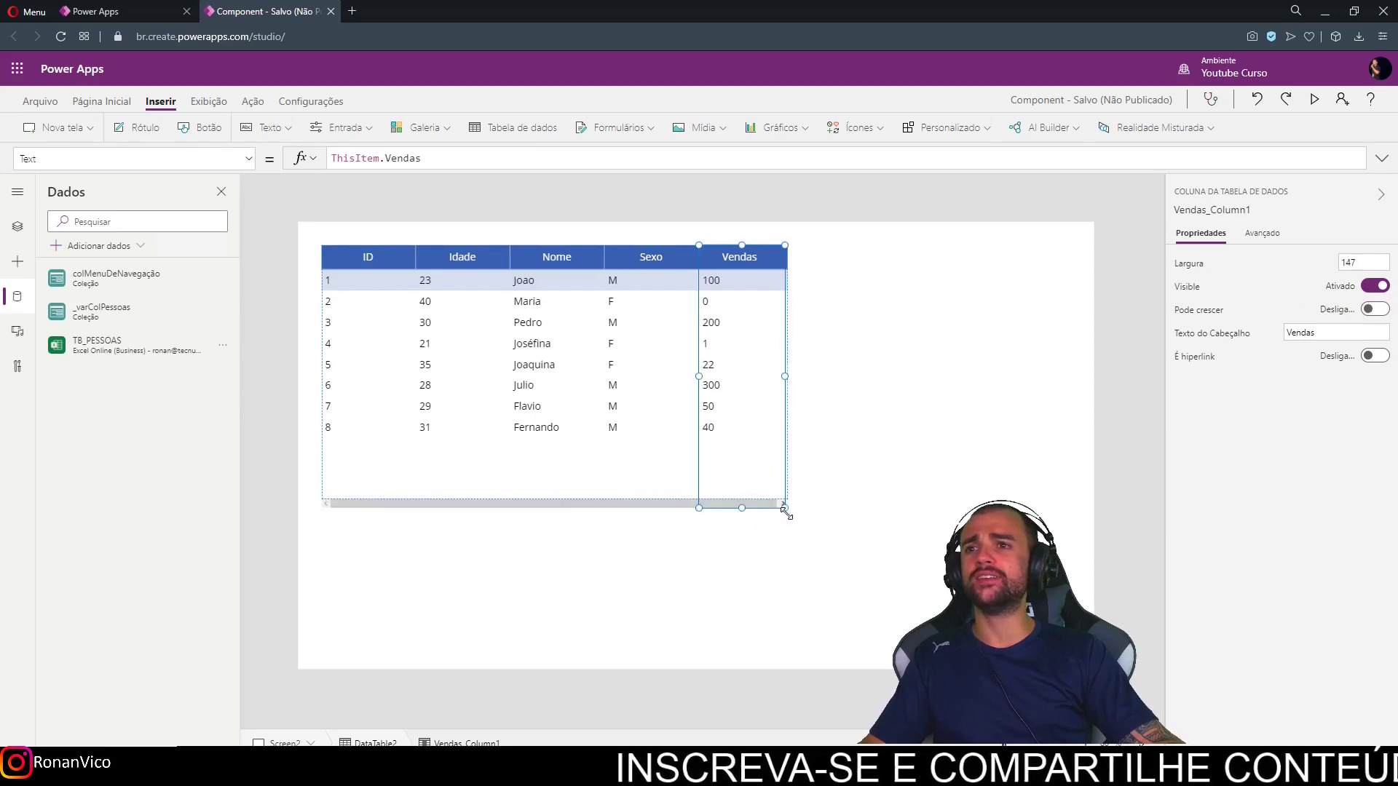
pyautogui.click(487, 500)
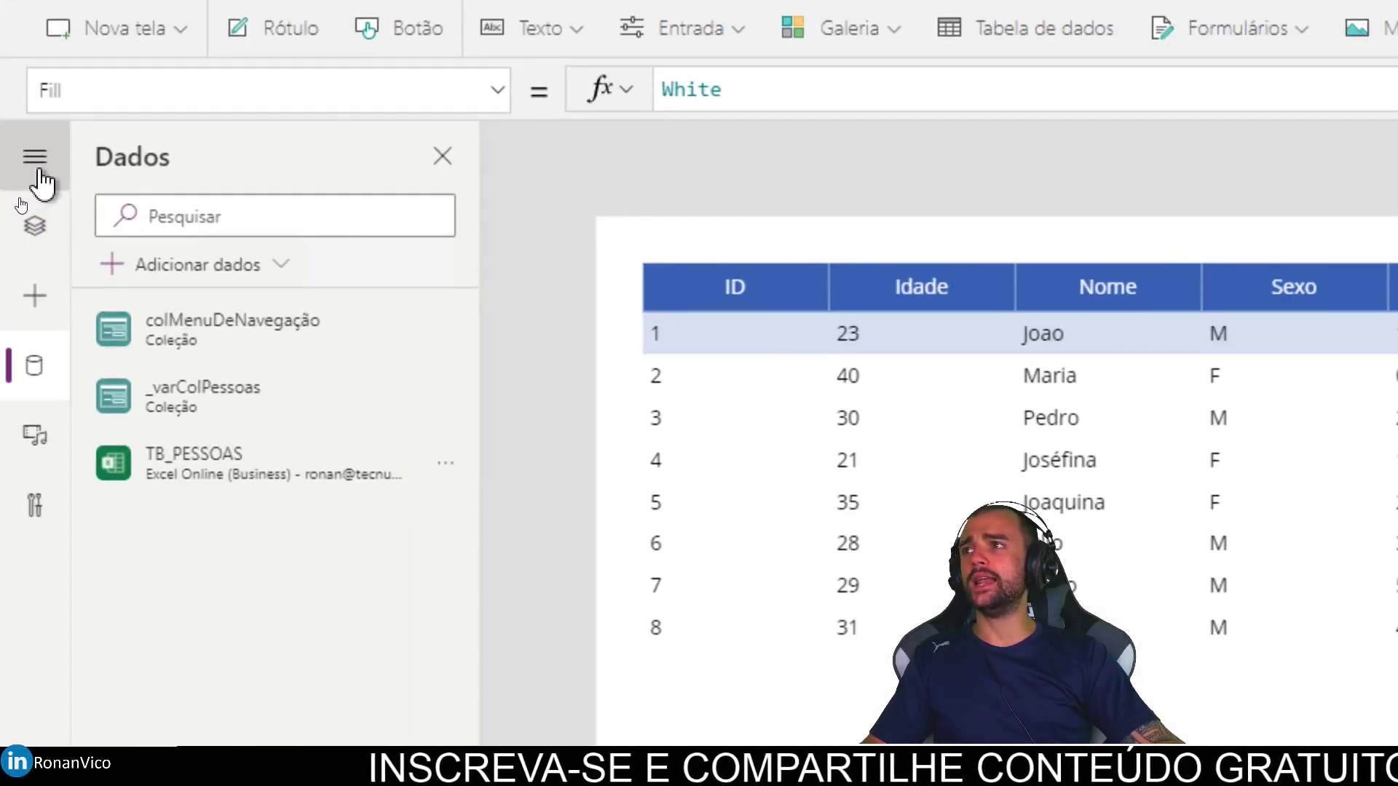
# - Add a new blank screen, Screen3, to the app
pyautogui.click(38, 169)
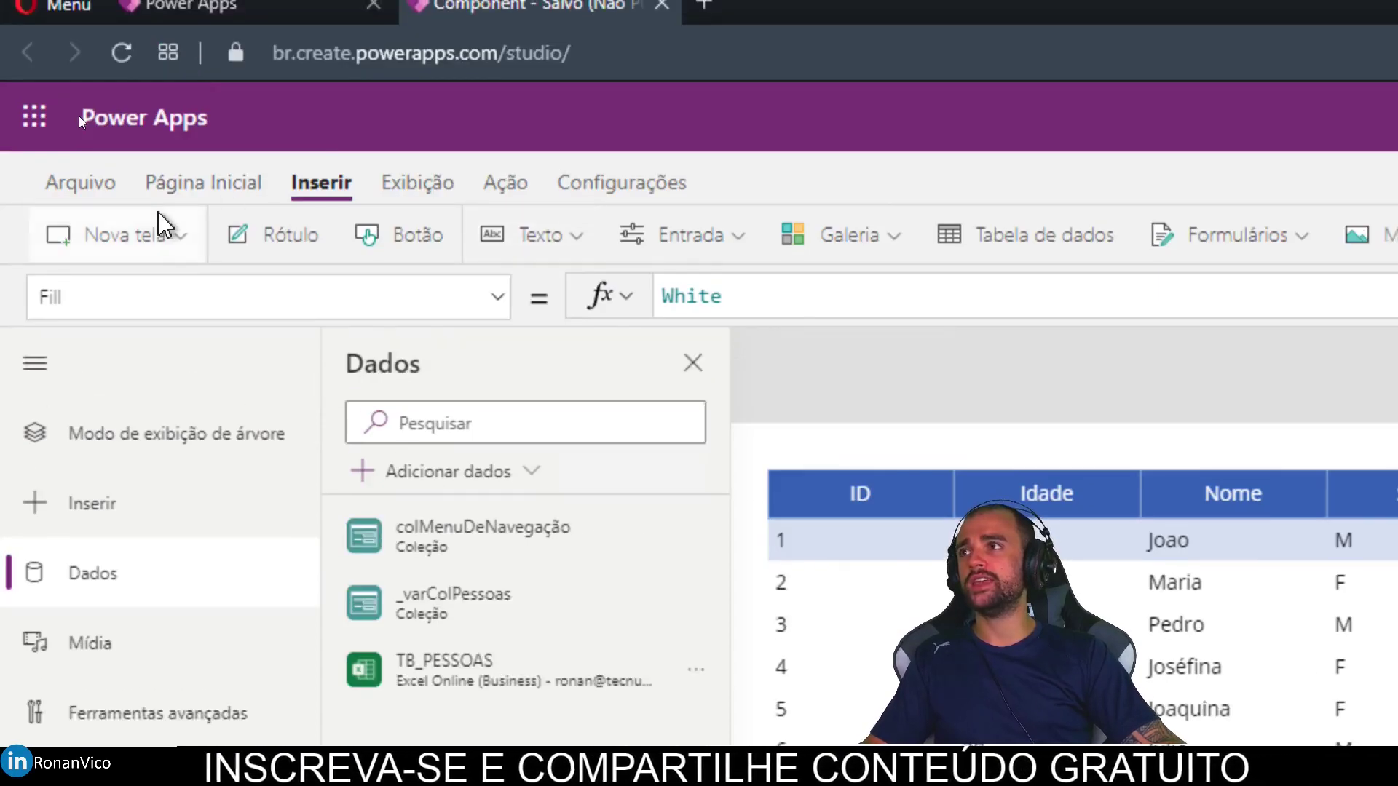
pyautogui.click(153, 232)
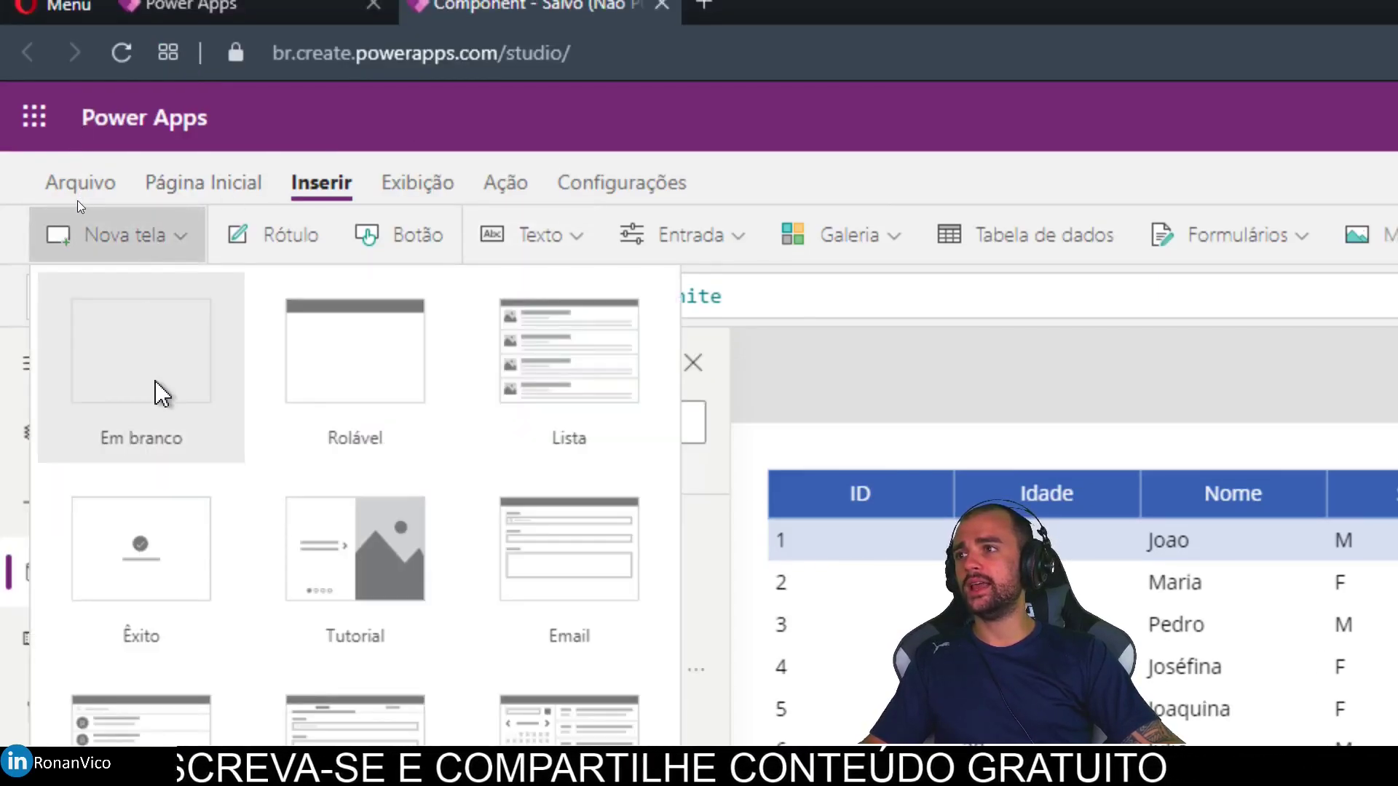
pyautogui.click(159, 393)
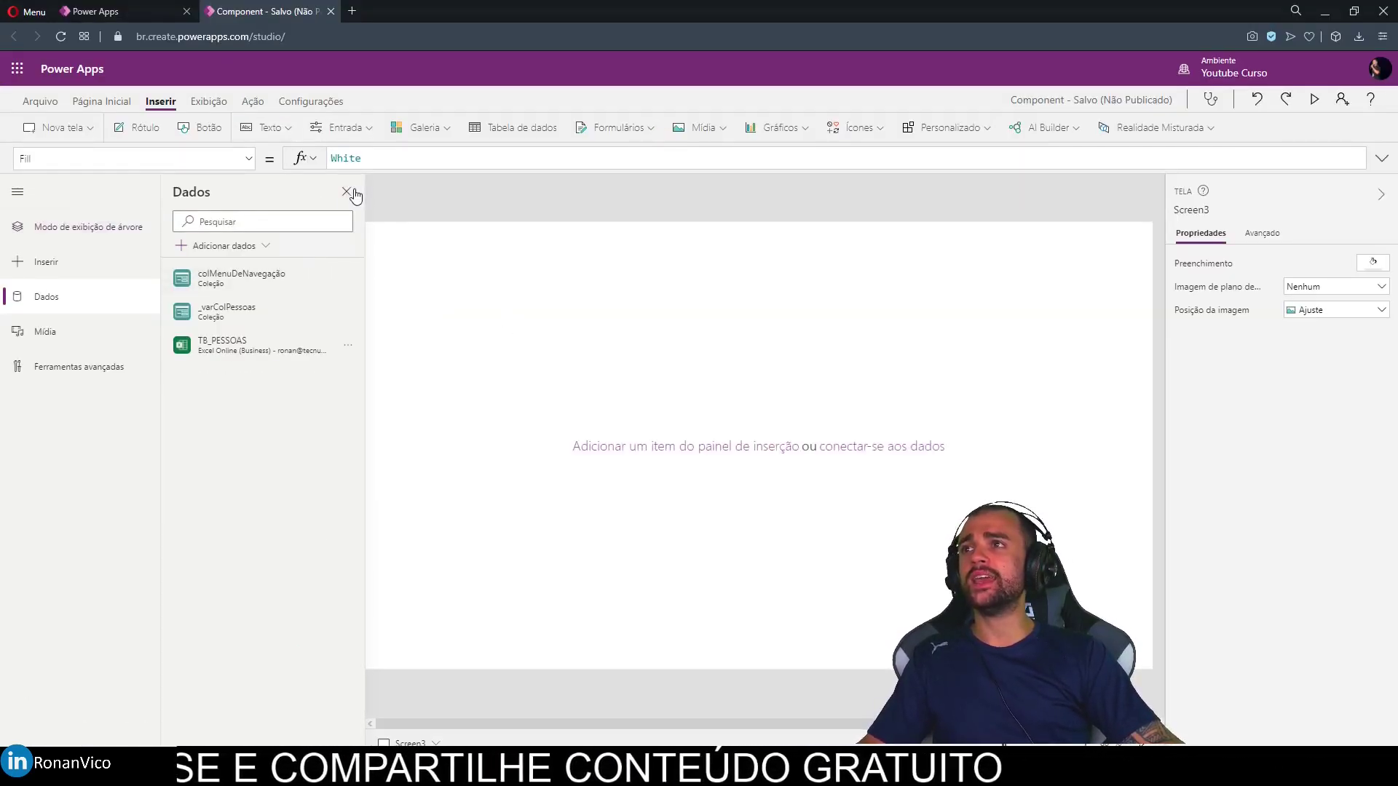
pyautogui.click(346, 192)
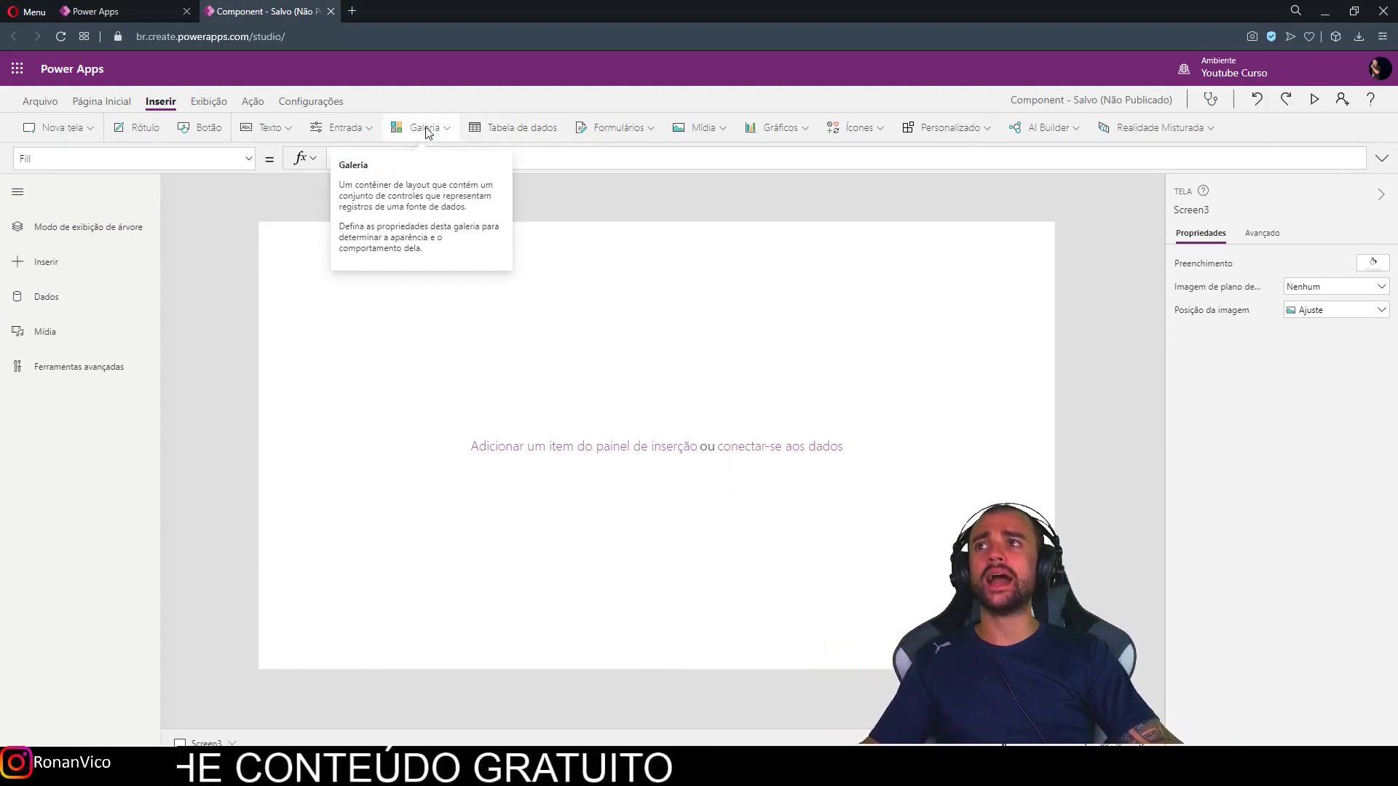
# - Bring up the Galeria layout options from the Inserir tab
pyautogui.click(428, 132)
pyautogui.click(427, 129)
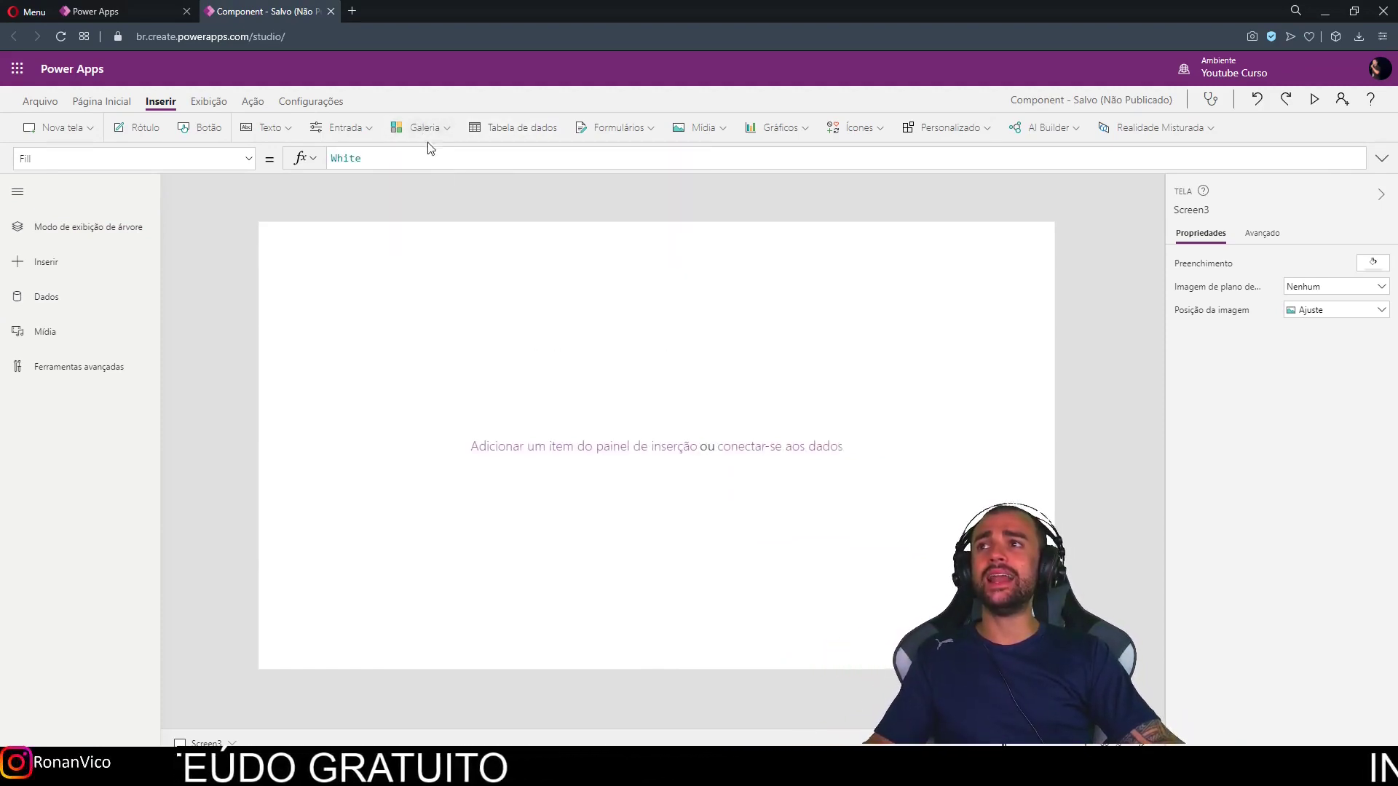
pyautogui.click(424, 131)
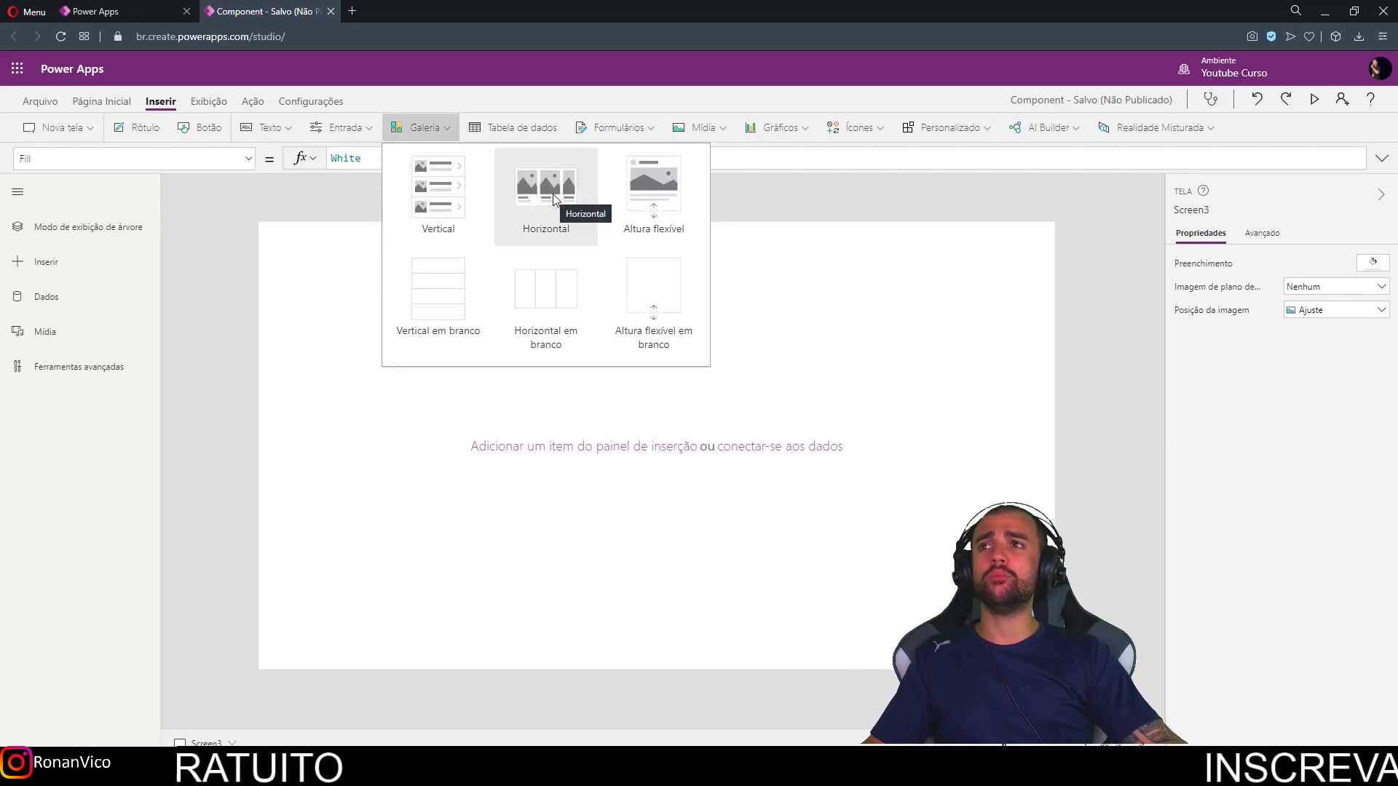
# - Insert a vertical gallery on Screen3 and stretch it wide across the screen
pyautogui.click(457, 191)
pyautogui.click(710, 576)
pyautogui.click(668, 585)
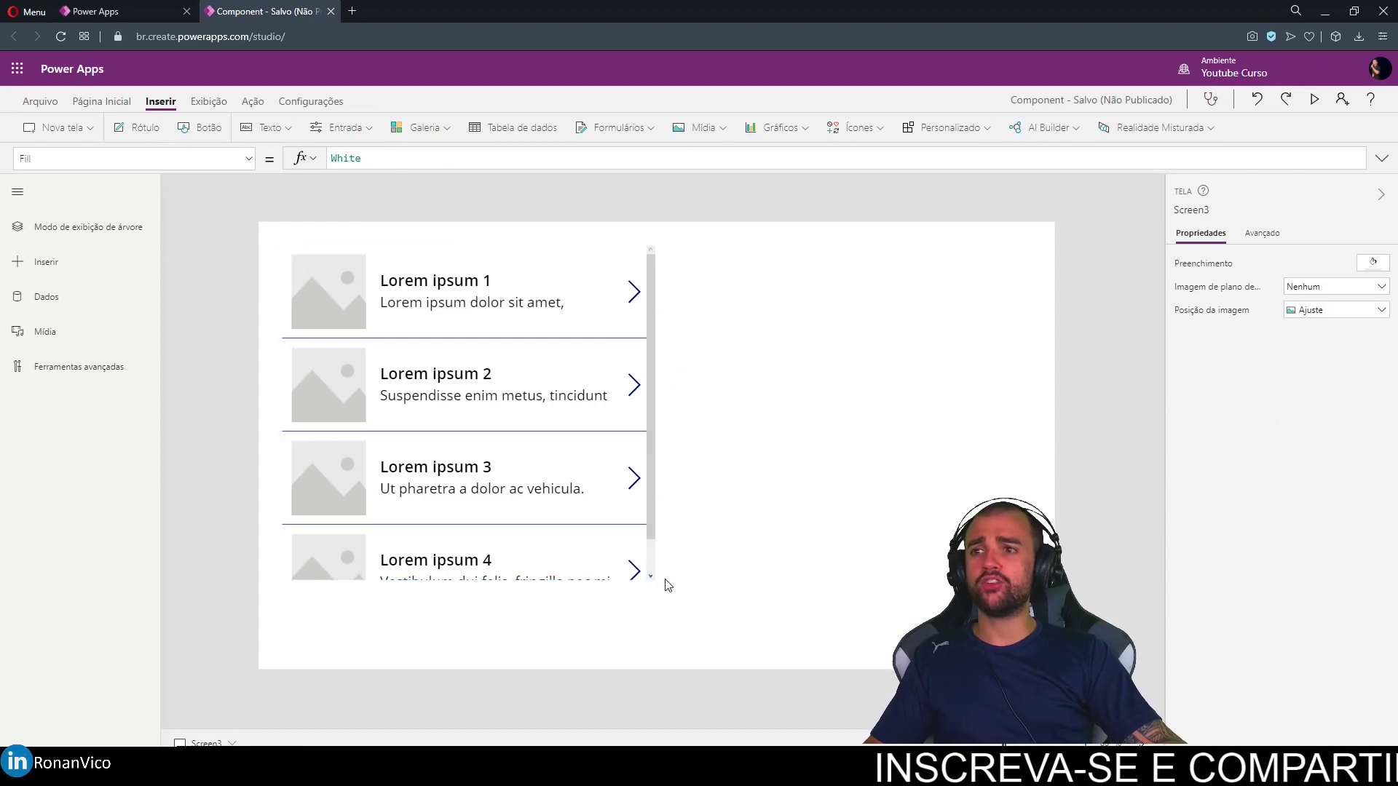
pyautogui.click(650, 577)
pyautogui.moveTo(656, 580)
pyautogui.mouseDown()
pyautogui.moveTo(1011, 504)
pyautogui.moveTo(1011, 489)
pyautogui.mouseUp()
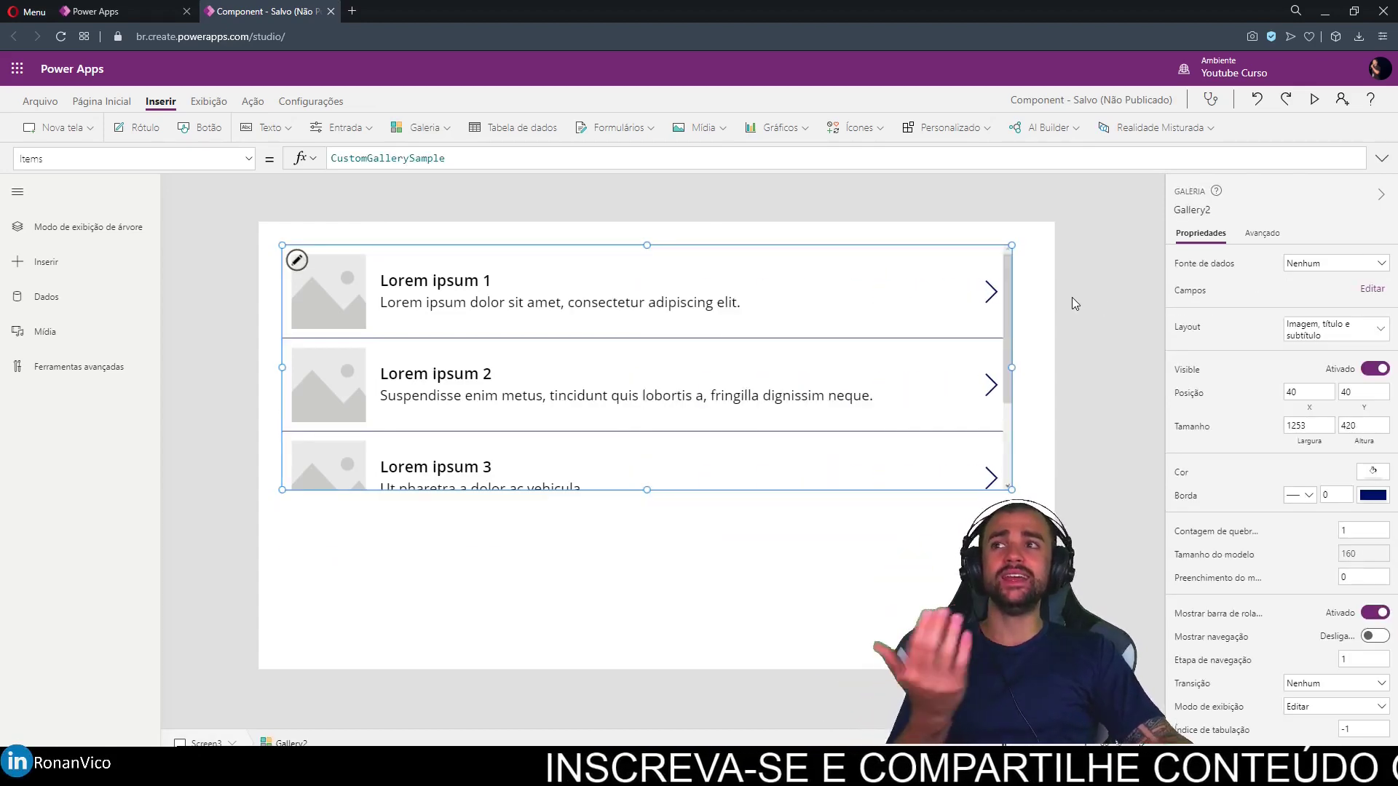
# - Delete the gallery's sample row controls and connect it to TB_PESSOAS
pyautogui.click(732, 304)
pyautogui.press('Delete')
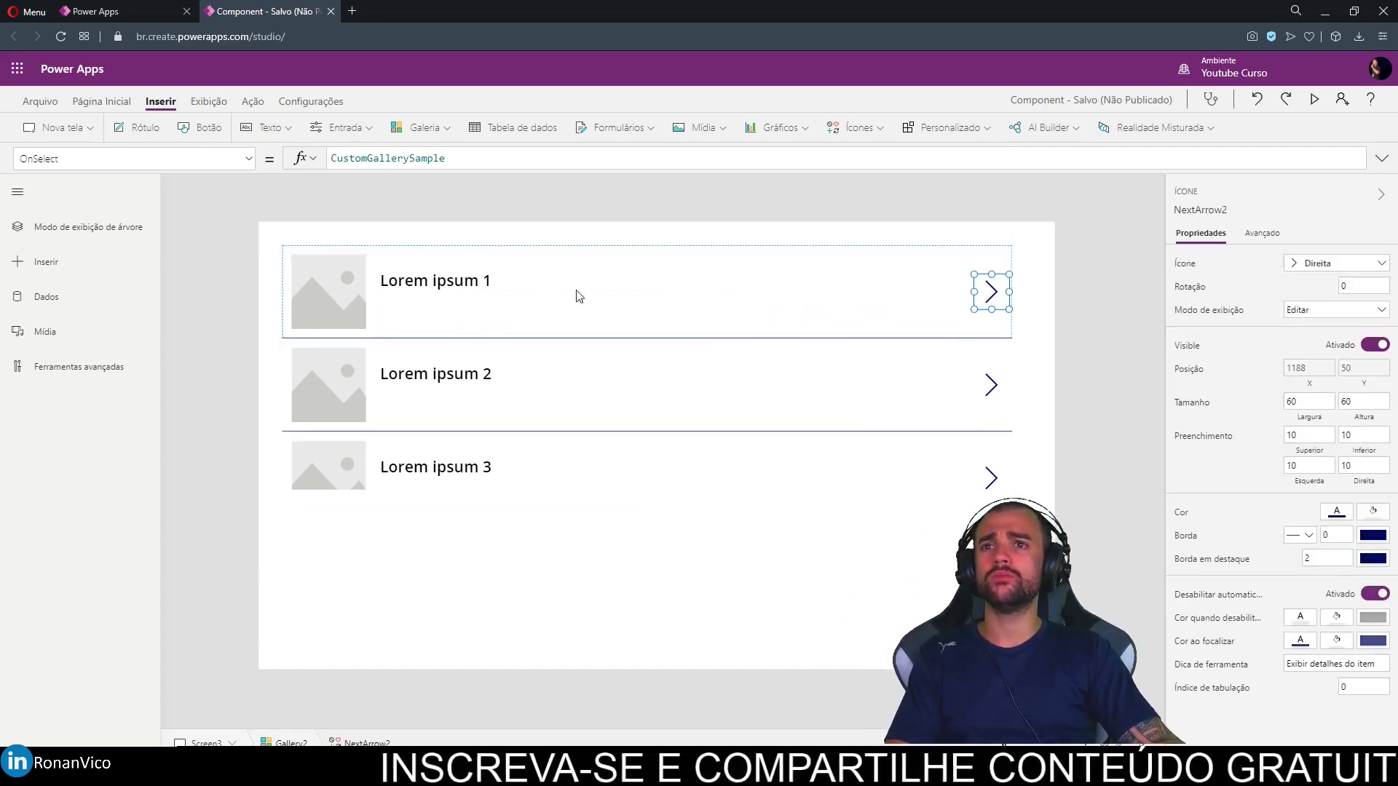
pyautogui.press('Delete')
pyautogui.press('Delete')
pyautogui.press('Delete')
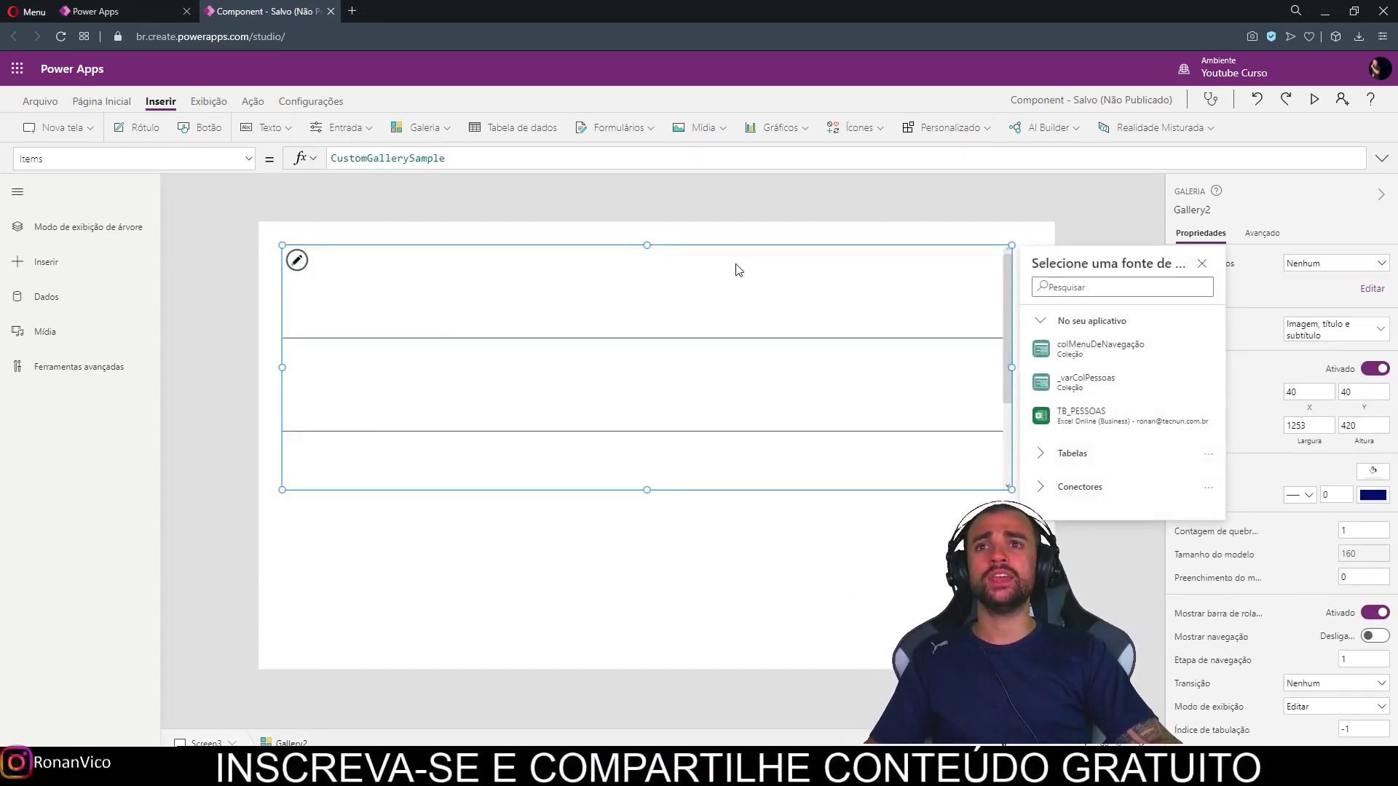
pyautogui.click(912, 315)
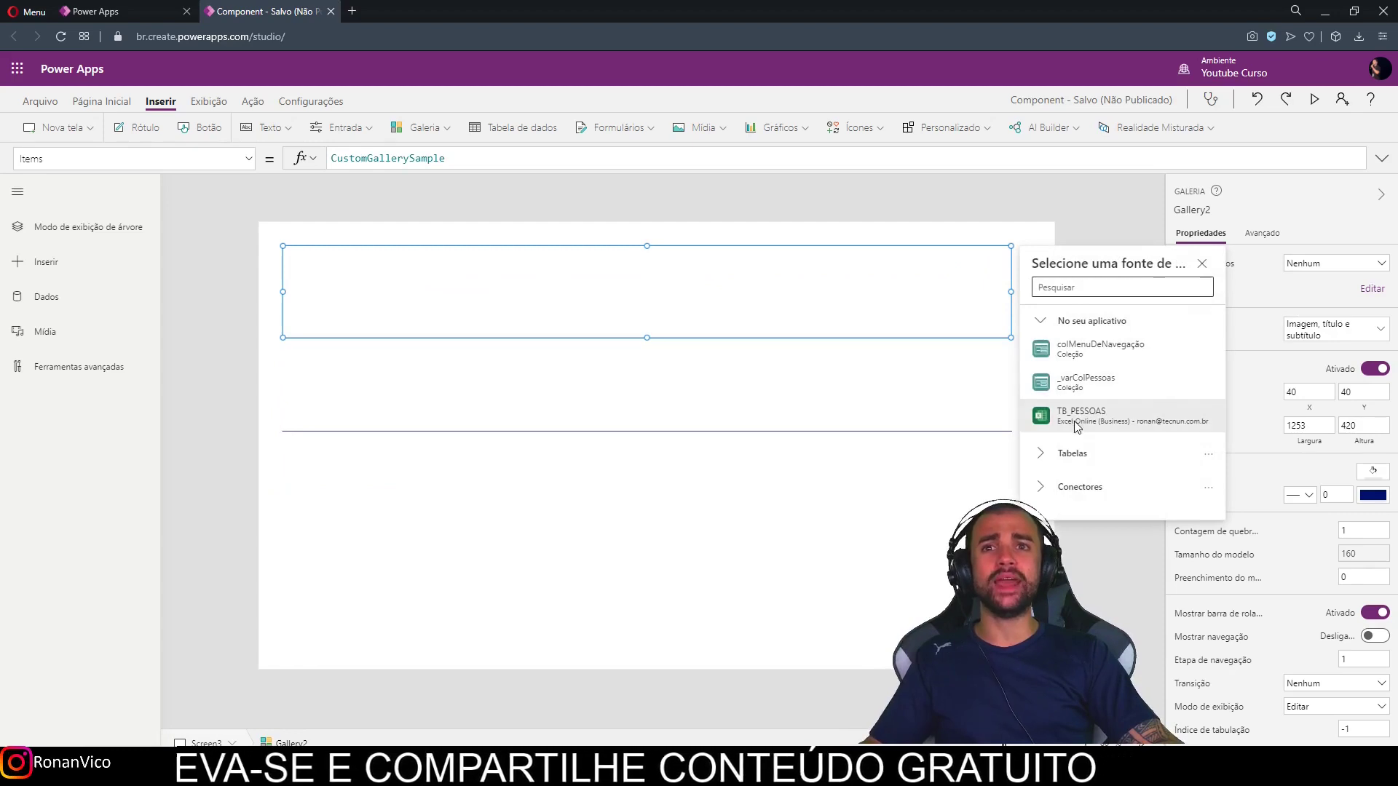
pyautogui.click(1076, 426)
pyautogui.click(674, 379)
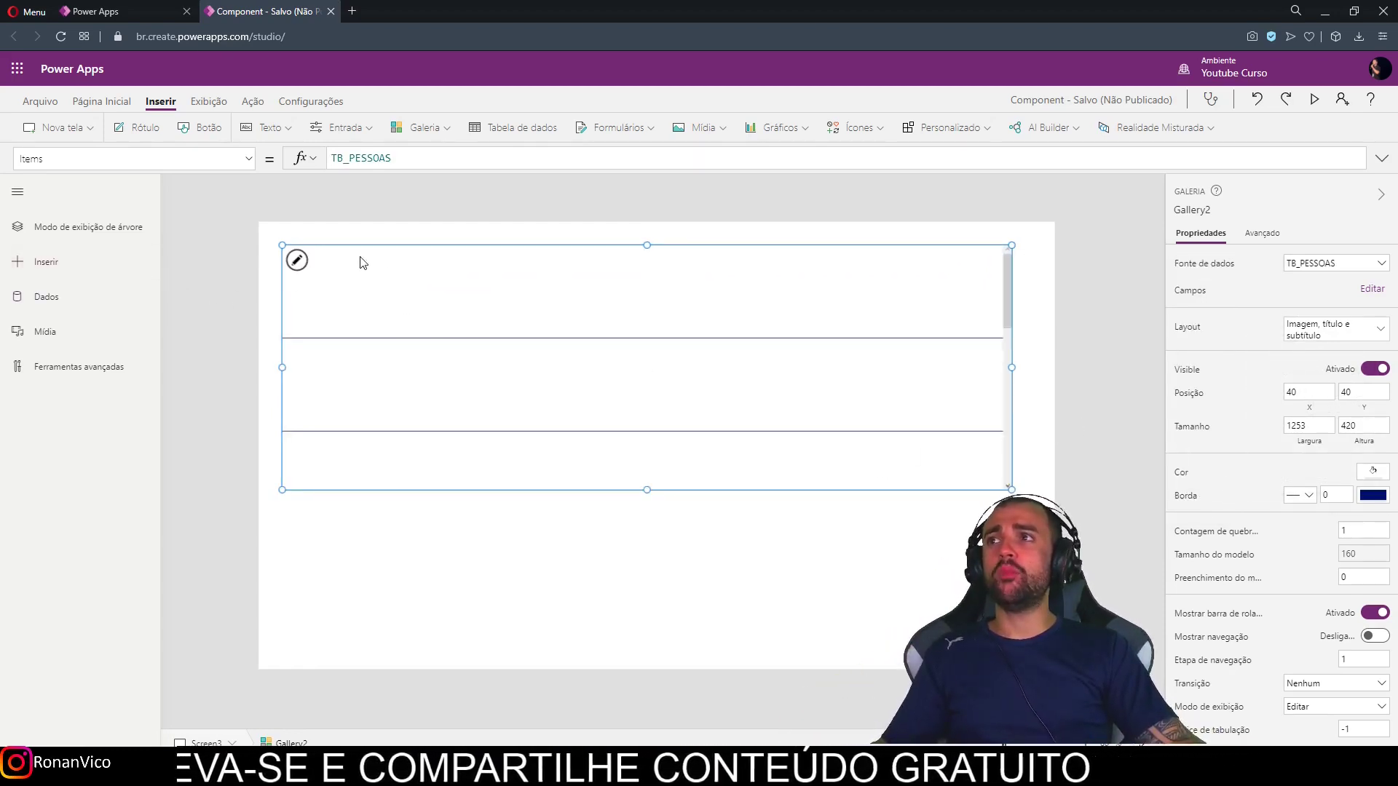
pyautogui.click(268, 129)
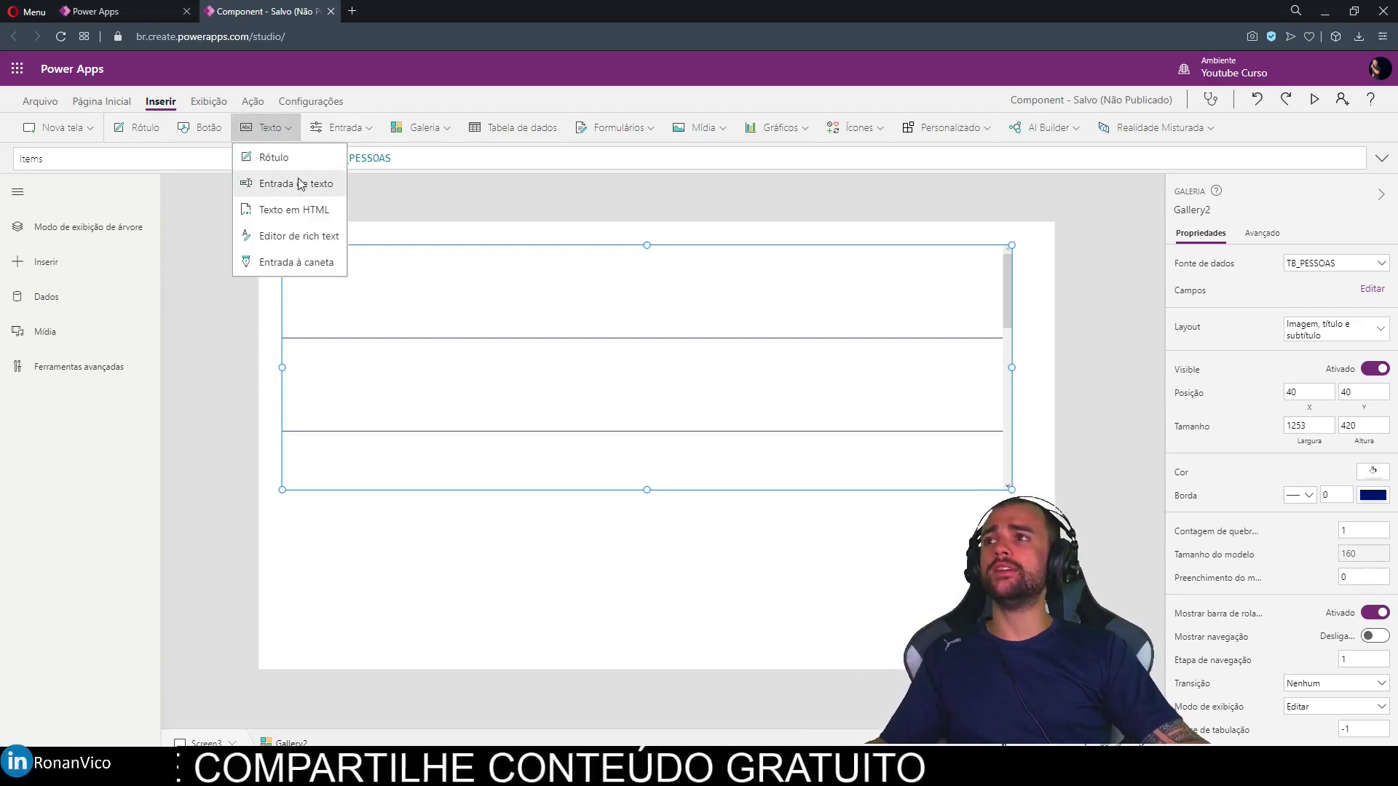
# - Add a text input to the gallery row showing ThisItem.ID at the top-left
pyautogui.click(300, 183)
pyautogui.click(218, 158)
pyautogui.click(491, 158)
pyautogui.write('This')
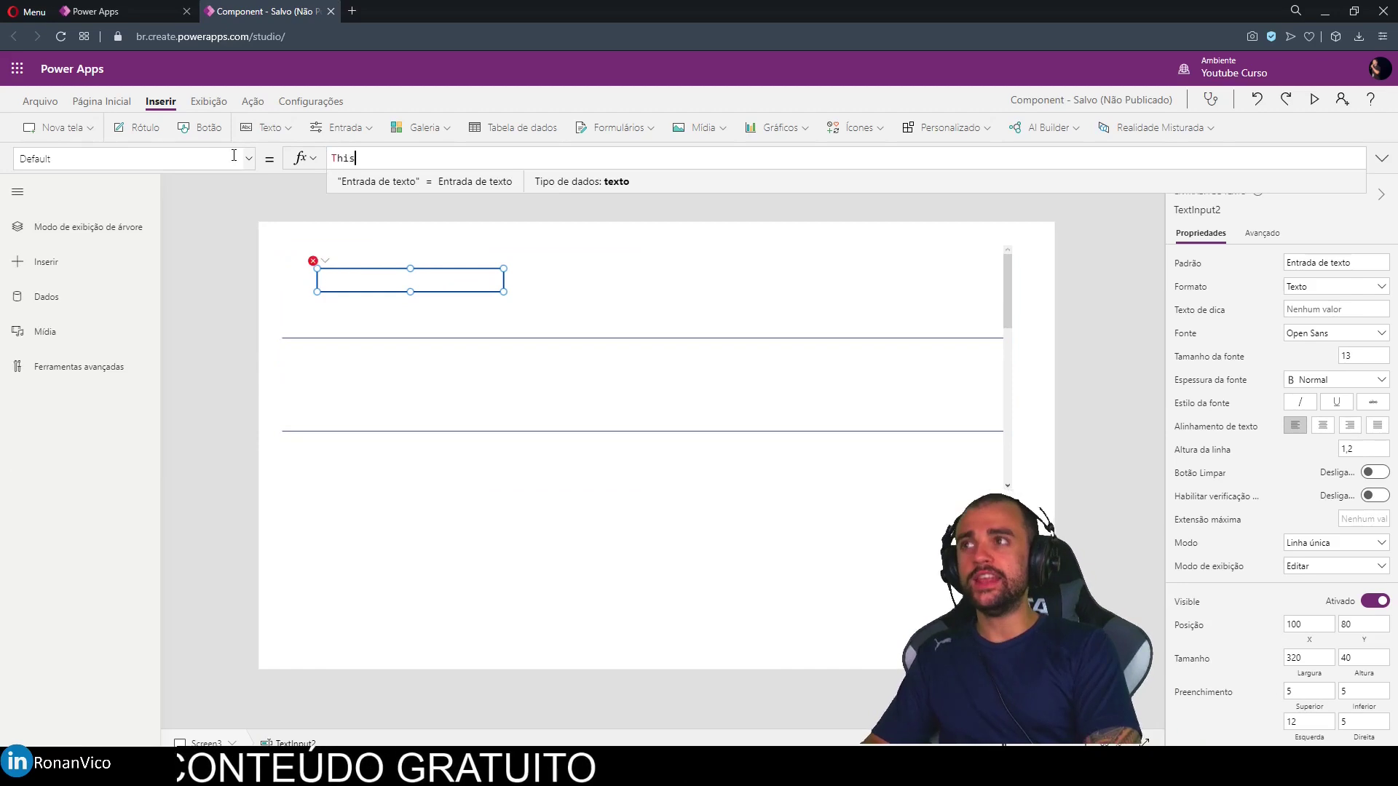
pyautogui.write('Item.ID')
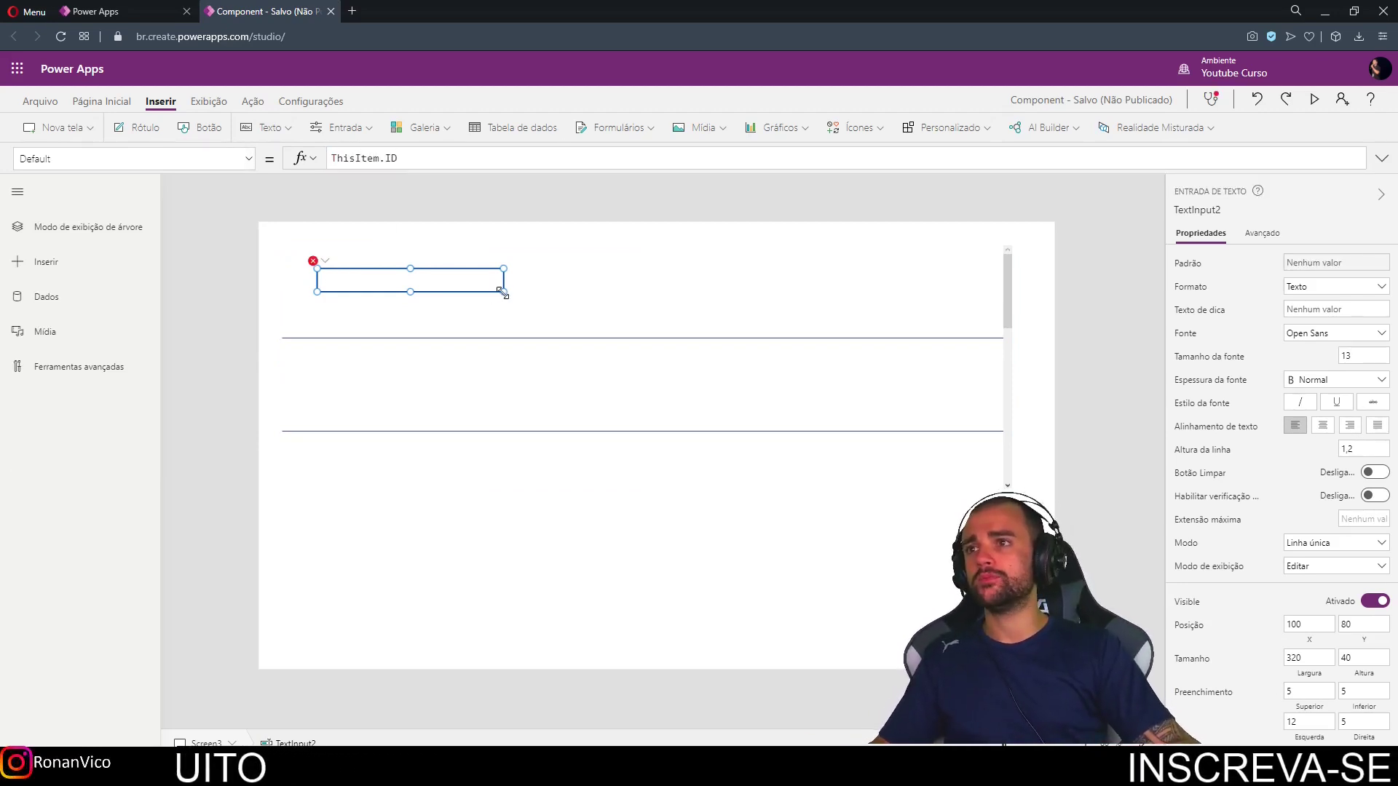
pyautogui.click(431, 296)
pyautogui.click(342, 275)
pyautogui.moveTo(342, 275); pyautogui.dragTo(331, 267)
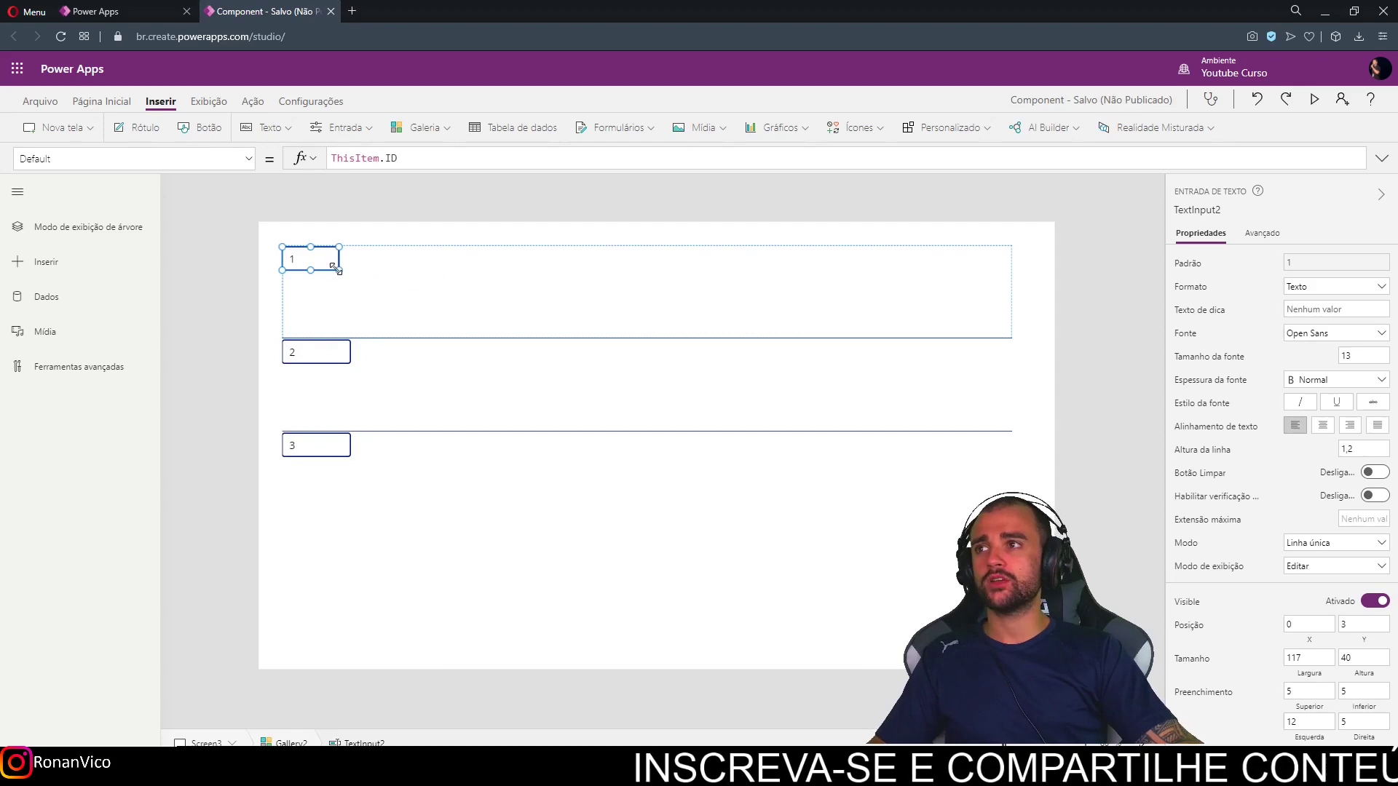
# - Duplicate the ID box into a second box beside it showing ThisItem.Nome
pyautogui.hotkey('ctrl', 'c')
pyautogui.hotkey('ctrl', 'v')
pyautogui.moveTo(362, 278); pyautogui.dragTo(373, 260)
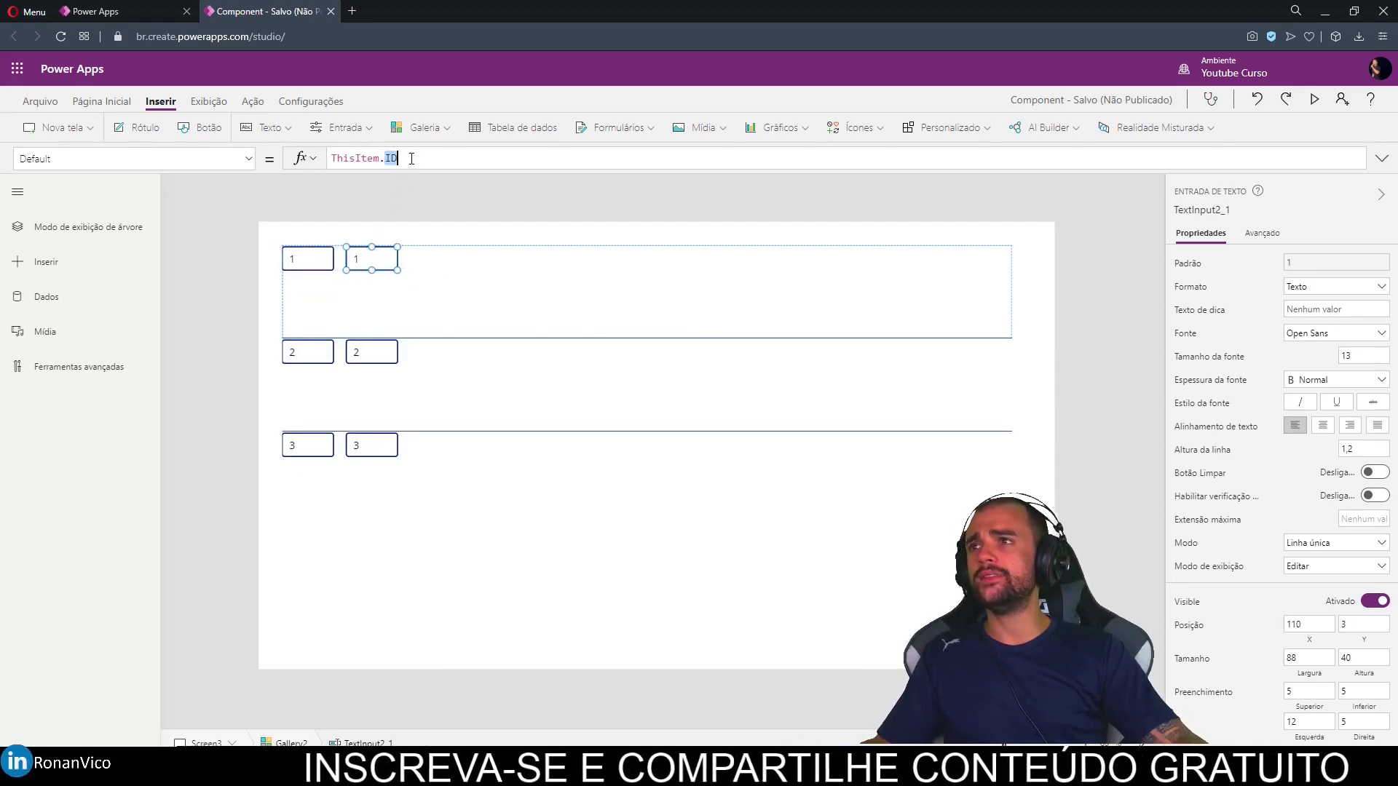
pyautogui.press('BackSpace')
pyautogui.write('NOME')
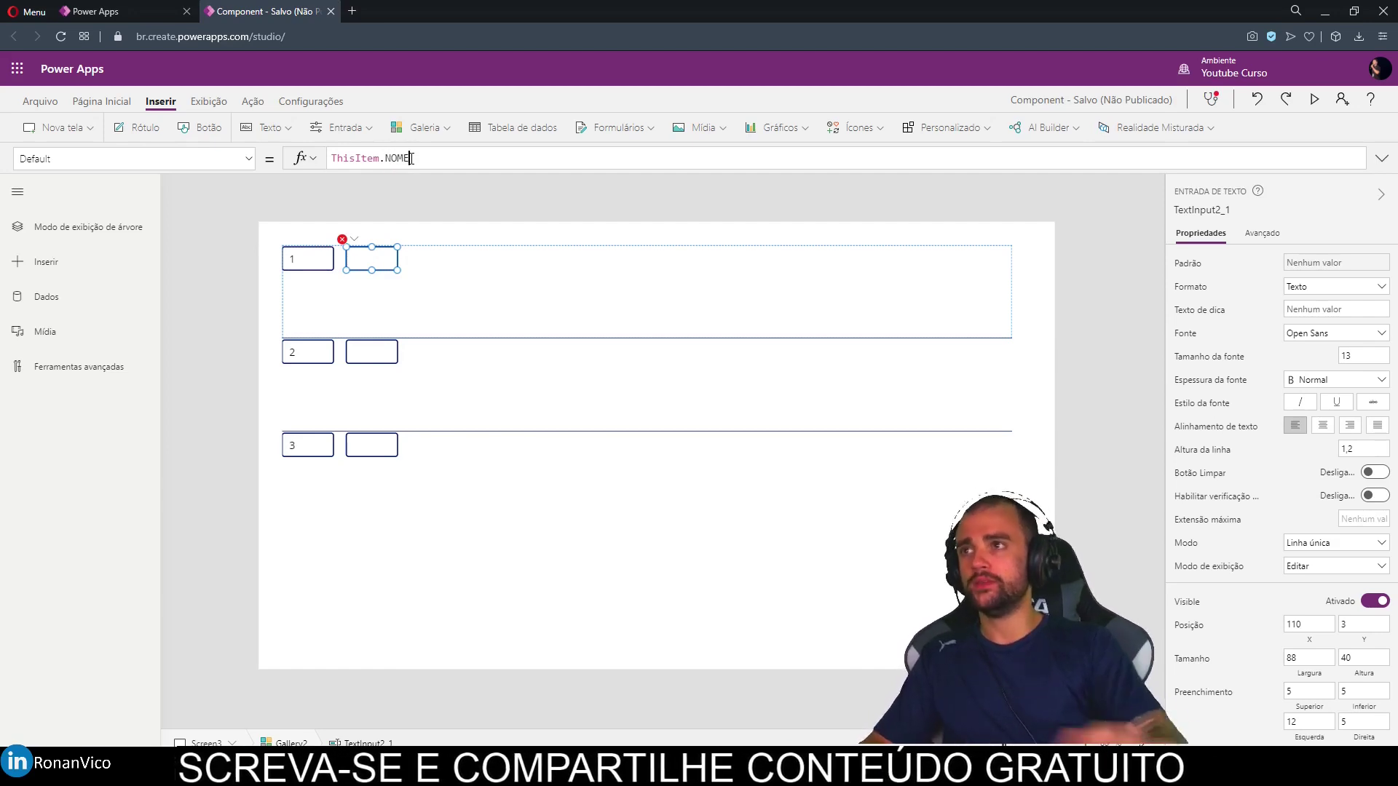
pyautogui.click(427, 277)
pyautogui.click(380, 259)
pyautogui.doubleClick(408, 158)
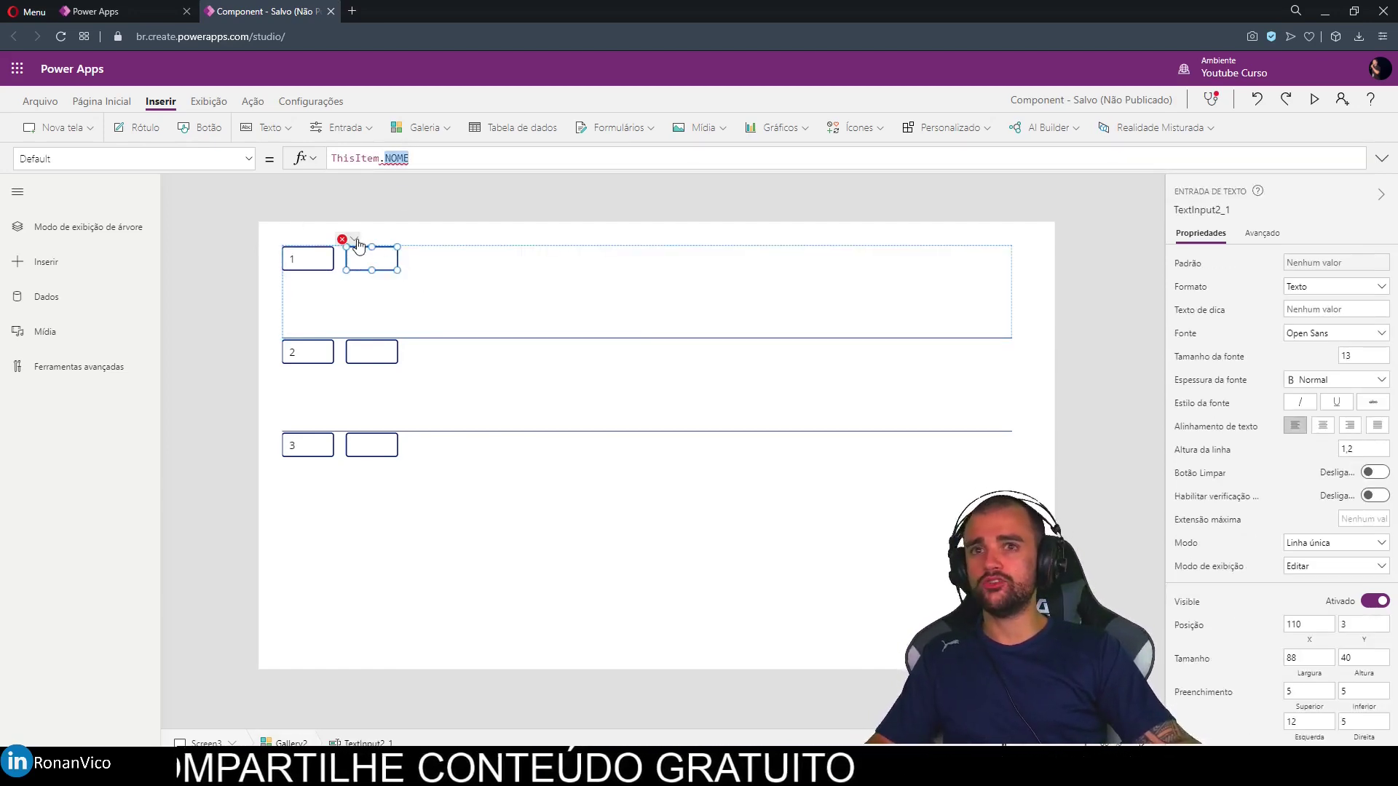
pyautogui.press('BackSpace')
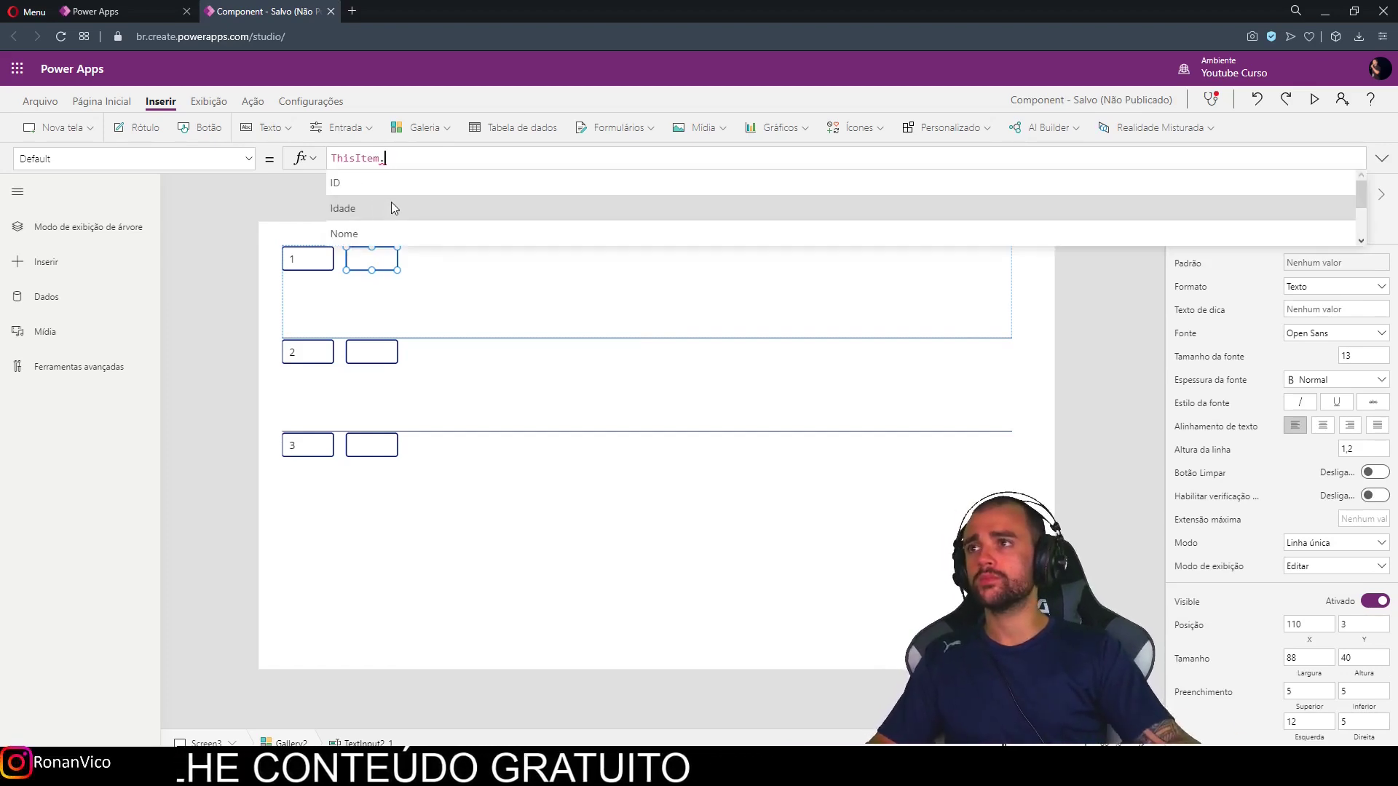
pyautogui.click(409, 233)
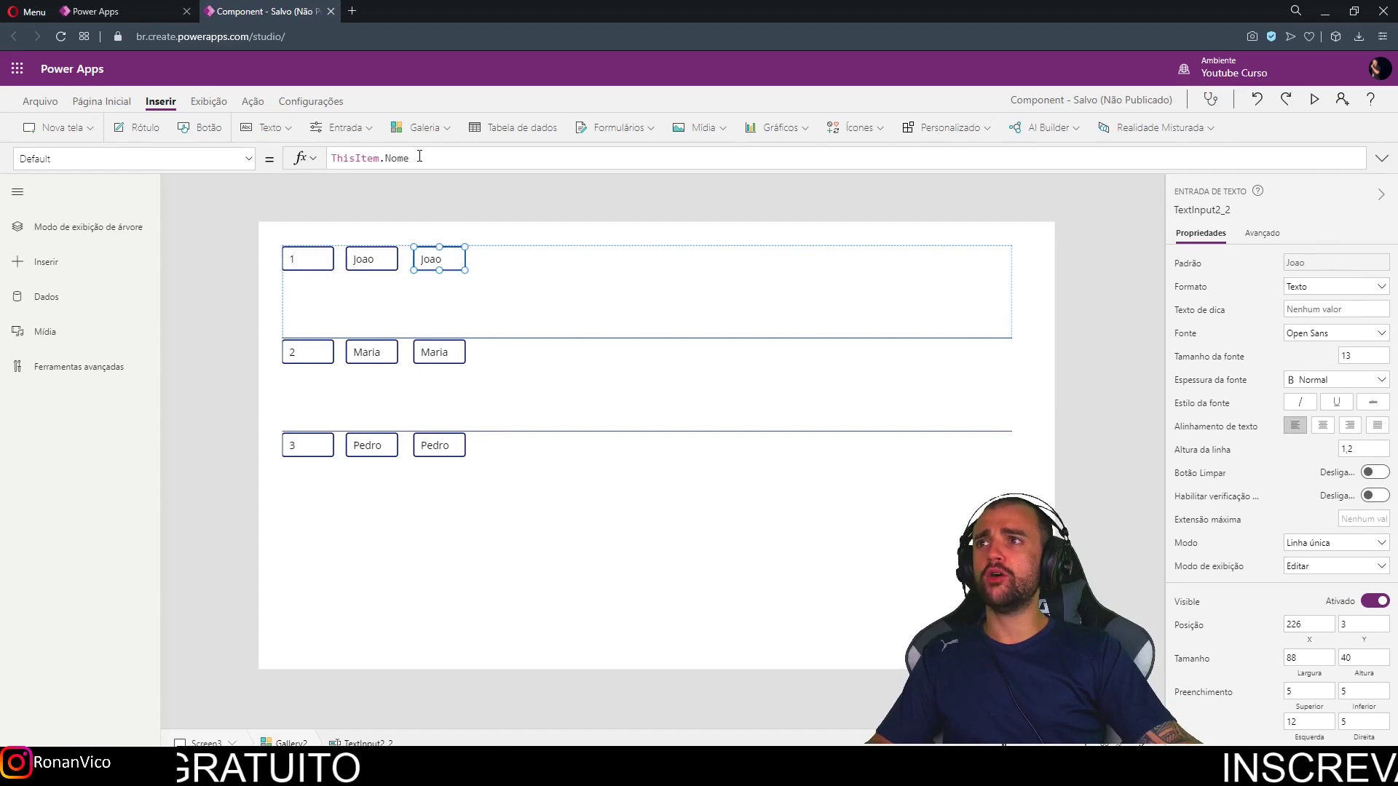
# - Add boxes showing the Sexo and Vendas fields to the right of Nome
pyautogui.press('BackSpace')
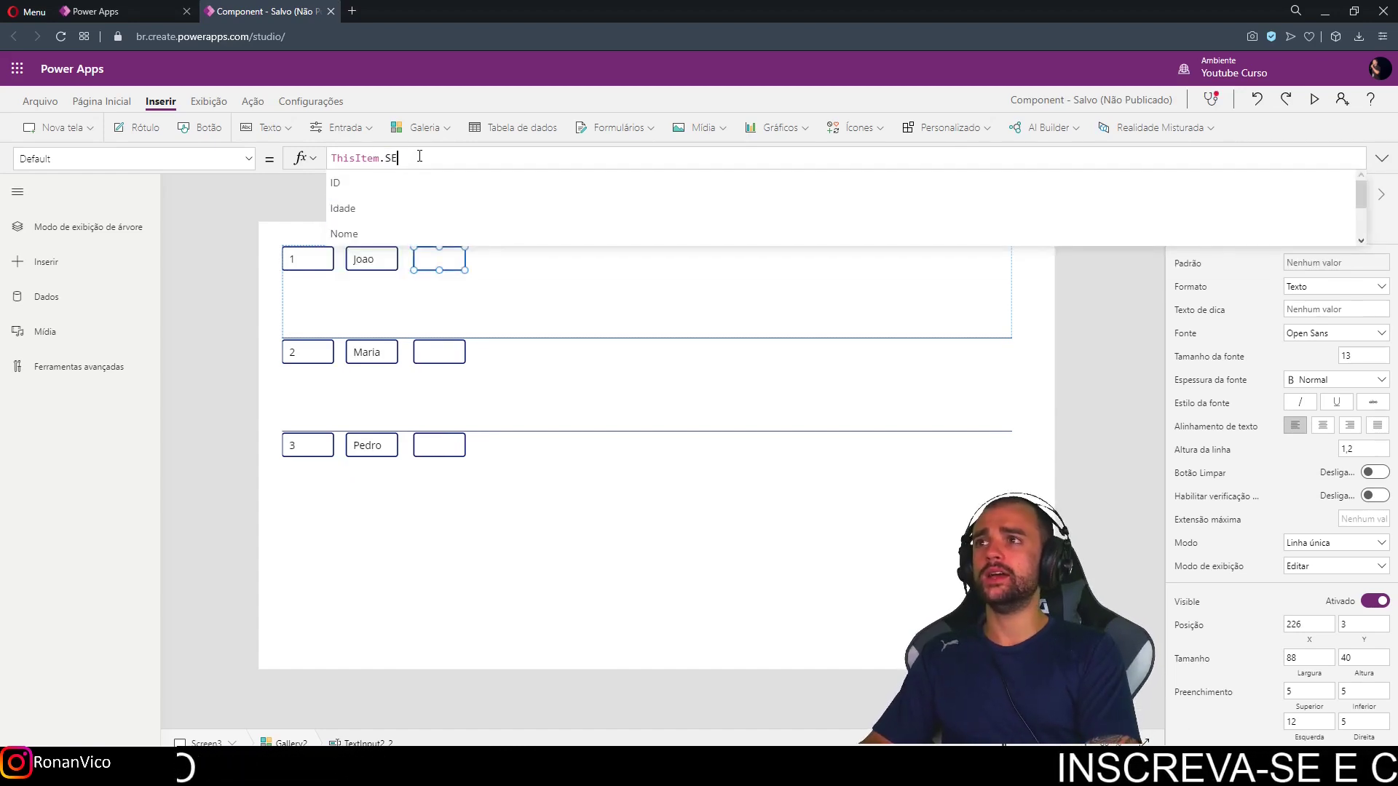
pyautogui.write('XO')
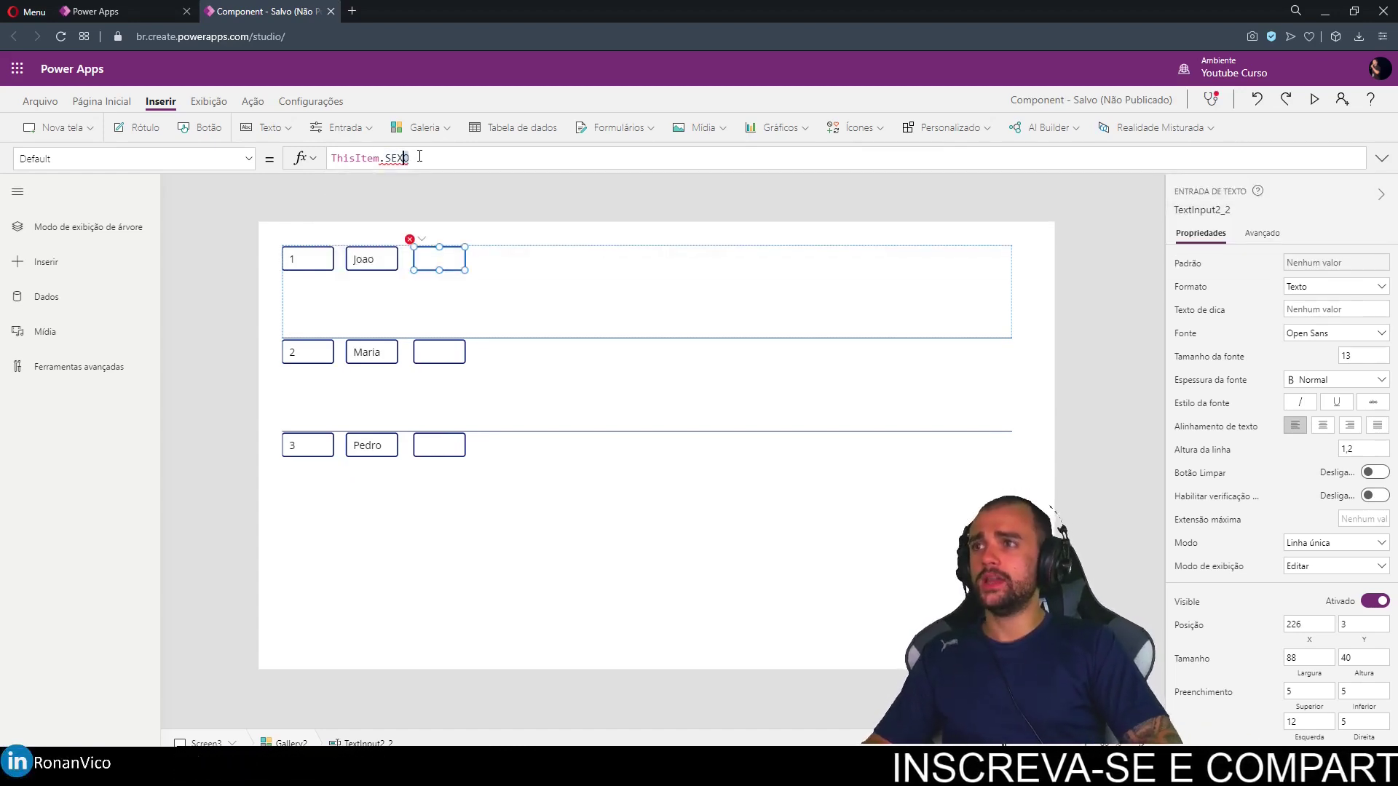
pyautogui.write('o')
pyautogui.click(447, 262)
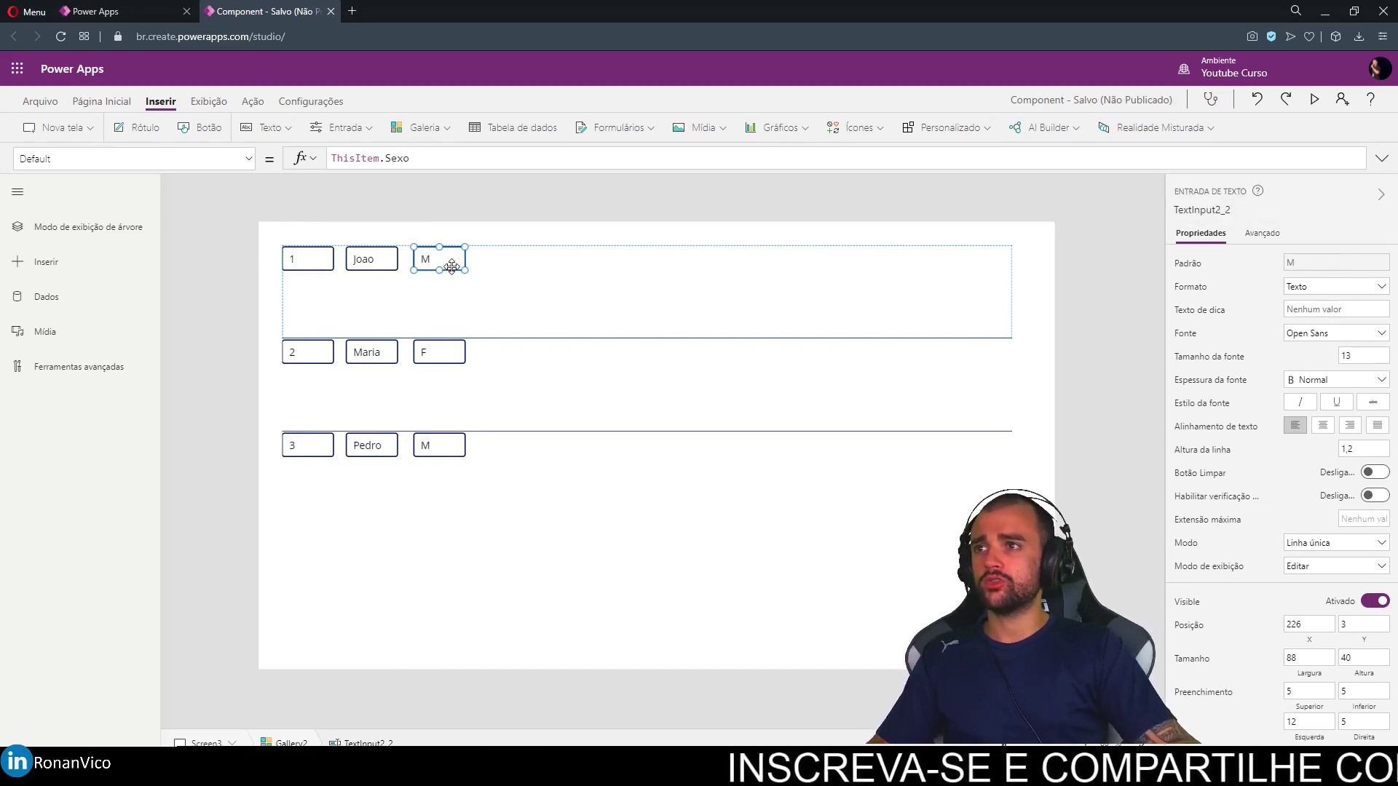
pyautogui.hotkey('ctrl', 'c')
pyautogui.hotkey('ctrl', 'v')
pyautogui.moveTo(321, 282); pyautogui.dragTo(494, 261)
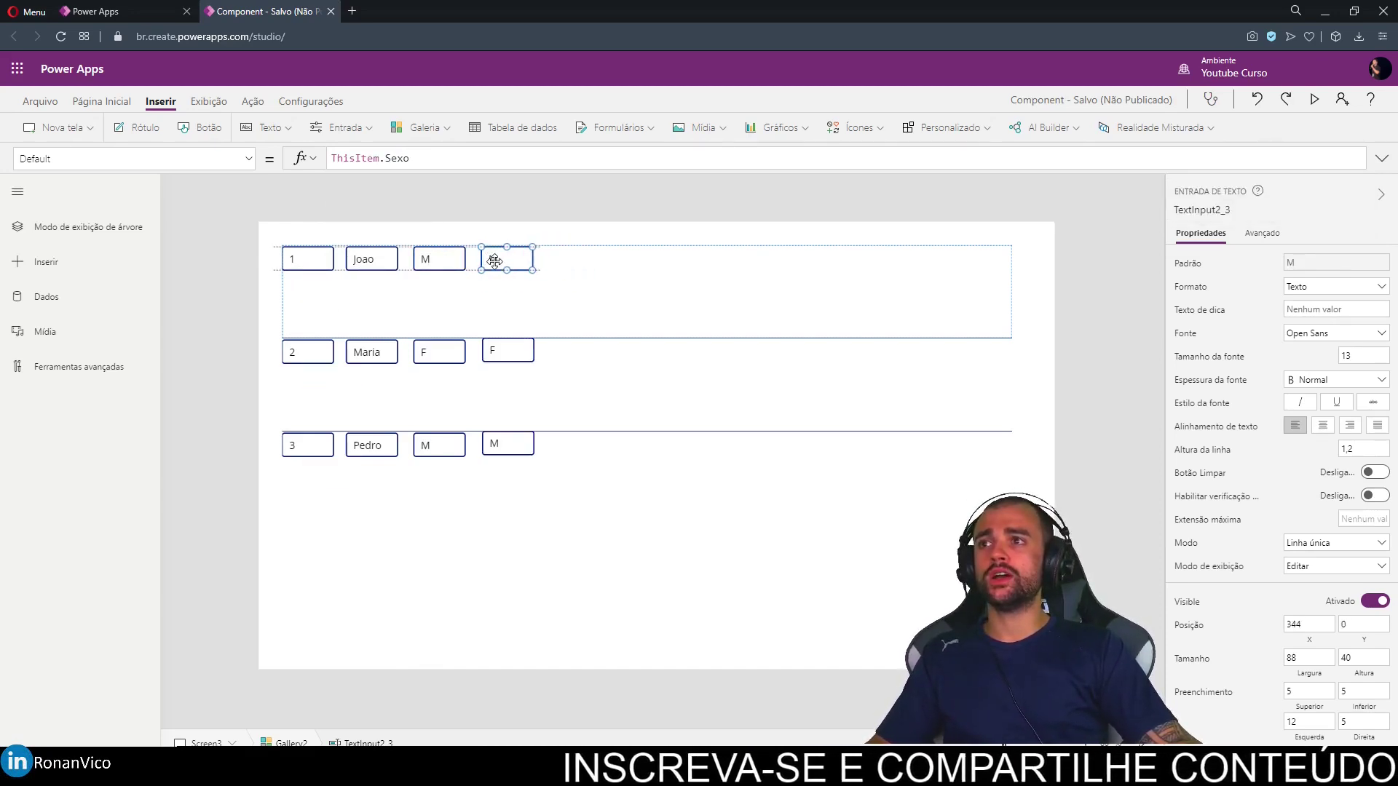
pyautogui.press('BackSpace')
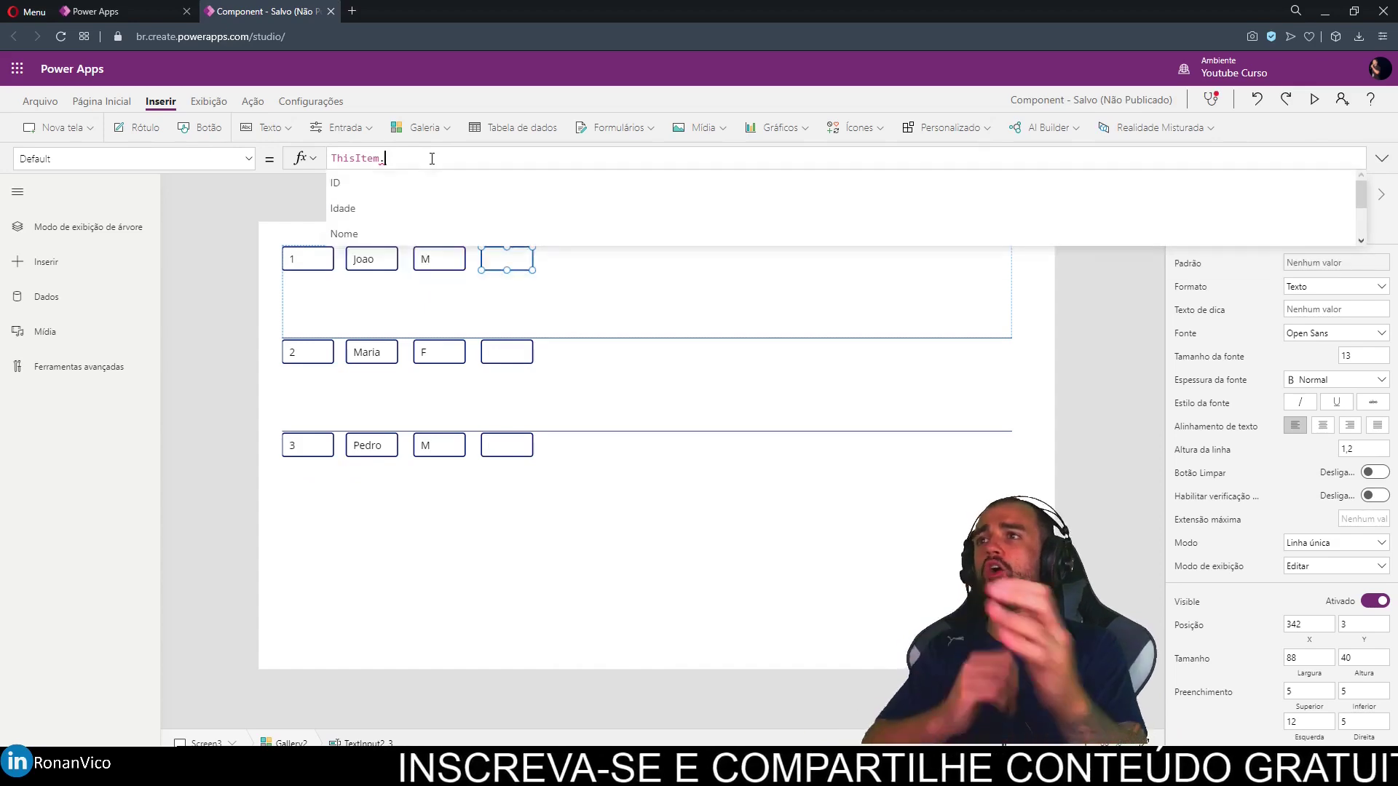
pyautogui.press('Down')
pyautogui.press('Down')
pyautogui.press('Down')
pyautogui.press('Down')
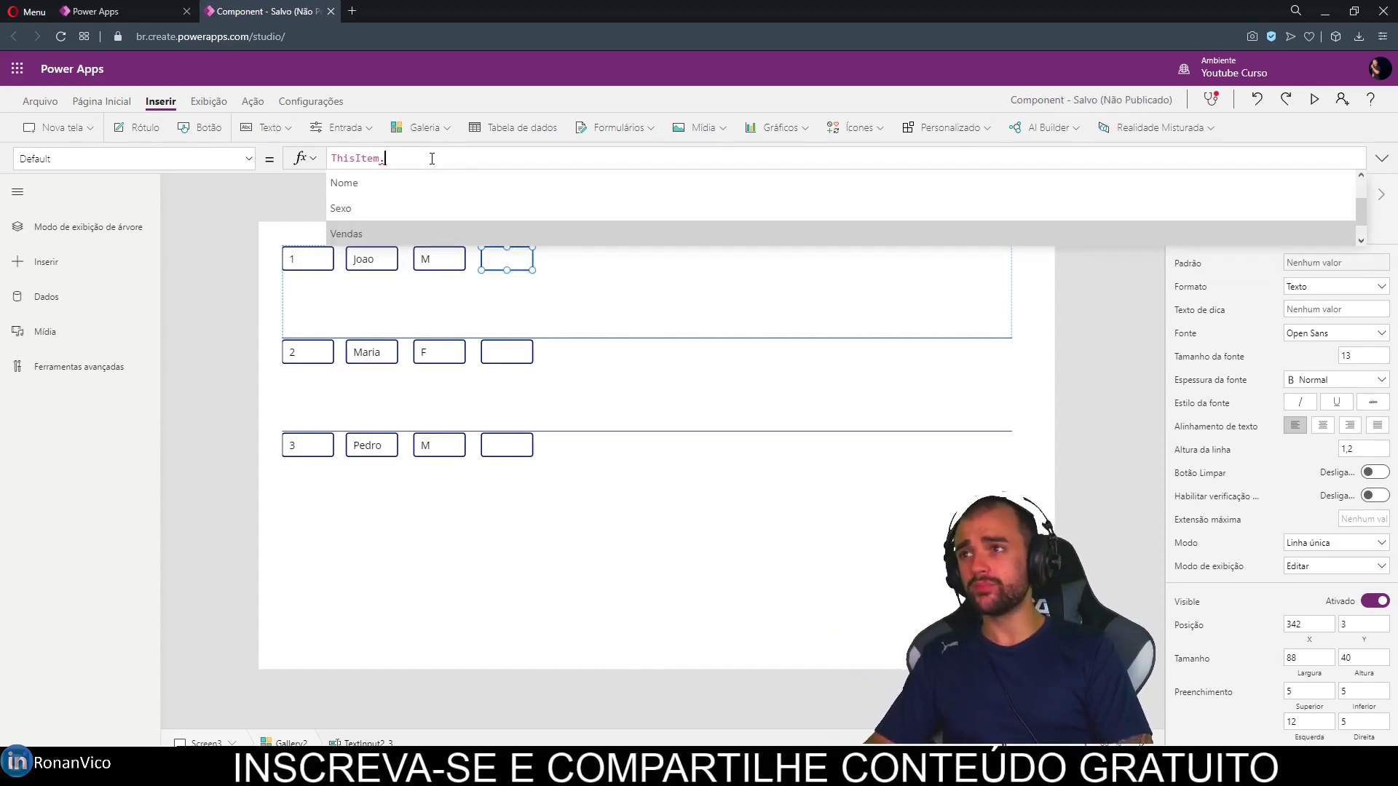
pyautogui.press('Tab')
# - Paste another box next to Sexo for Idade, shifting the Vendas box further right
pyautogui.hotkey('ctrl', 'c')
pyautogui.click(510, 259)
pyautogui.hotkey('ctrl', 'v')
pyautogui.moveTo(497, 263); pyautogui.dragTo(570, 264)
pyautogui.moveTo(332, 281); pyautogui.dragTo(501, 259)
pyautogui.doubleClick(417, 159)
pyautogui.write('Ud')
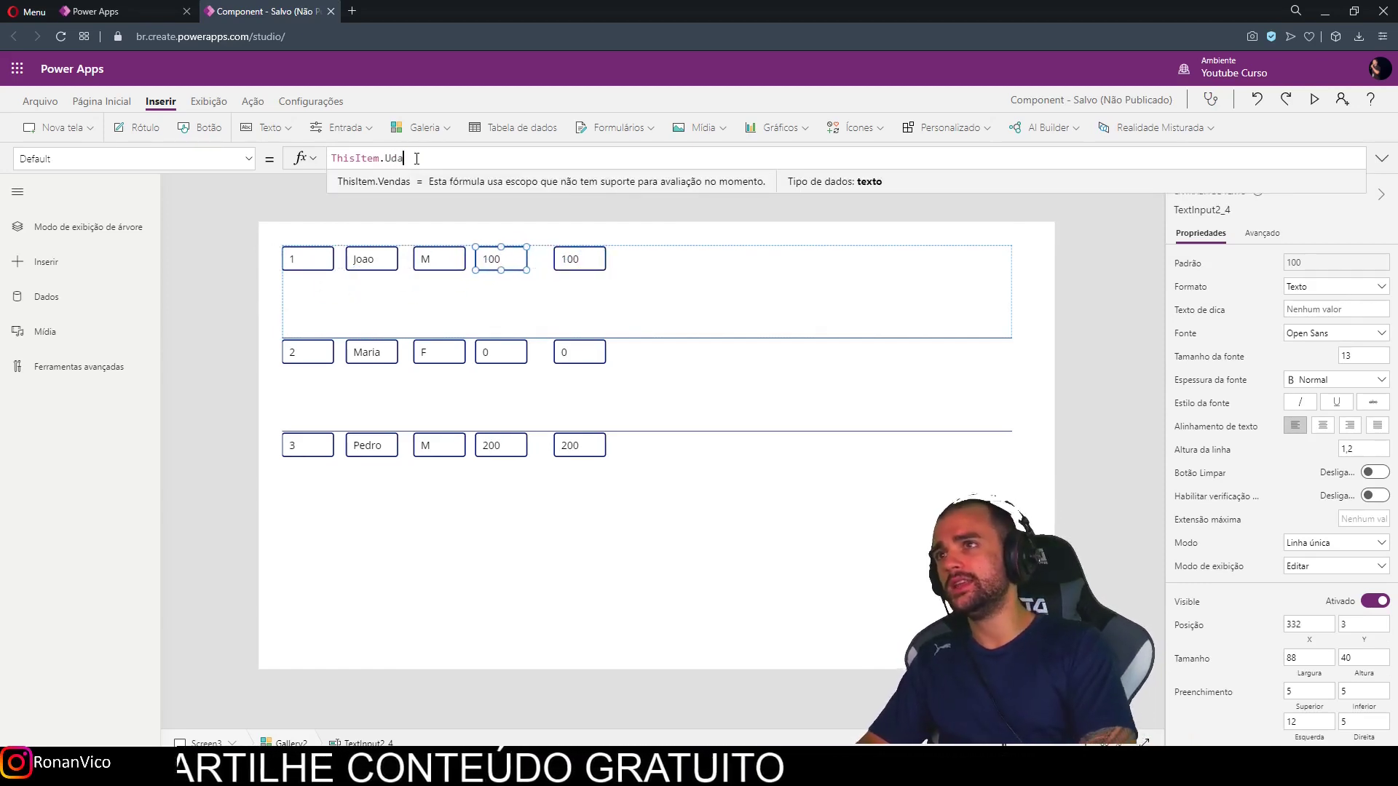
pyautogui.write('ade')
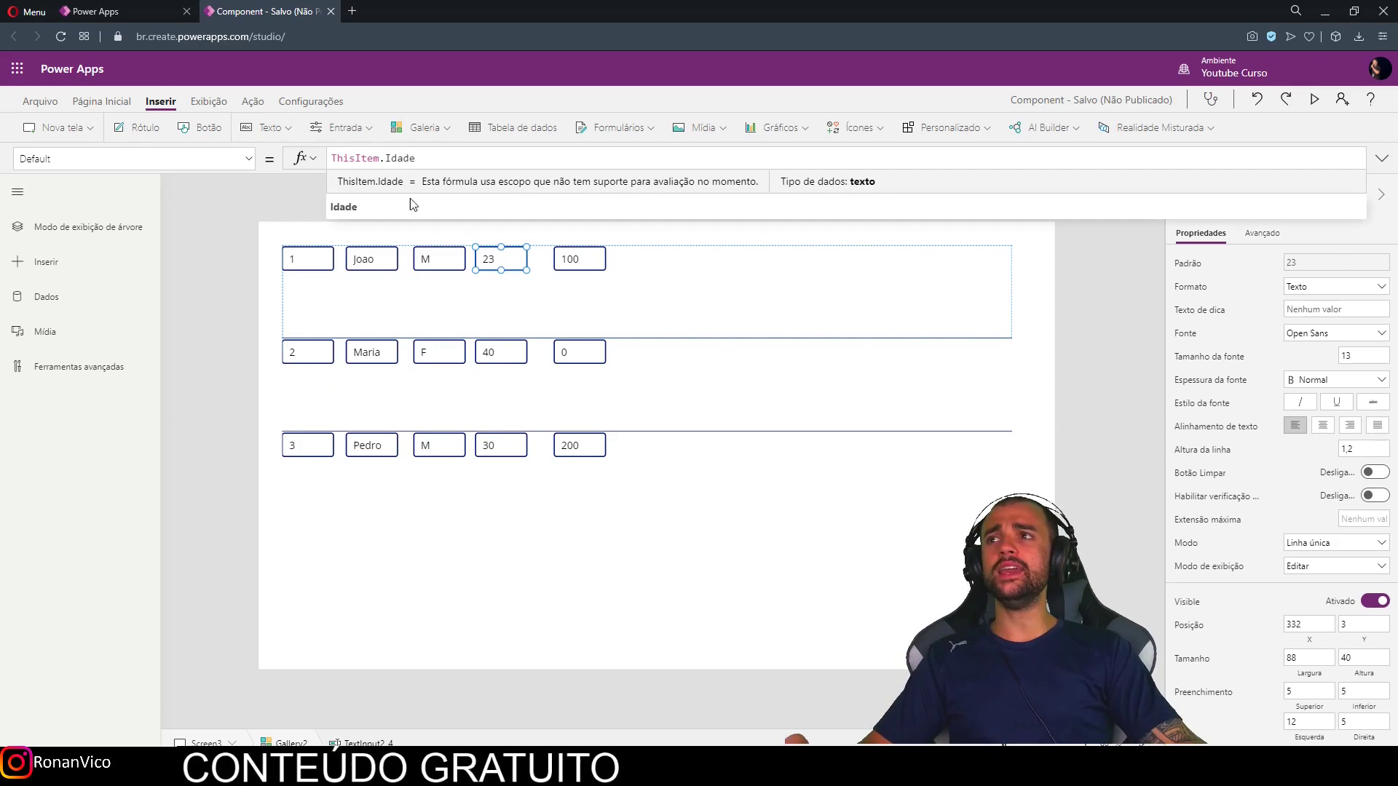
# - Shrink the gallery's row height so eight rows show, narrow it, and centre it
pyautogui.click(702, 324)
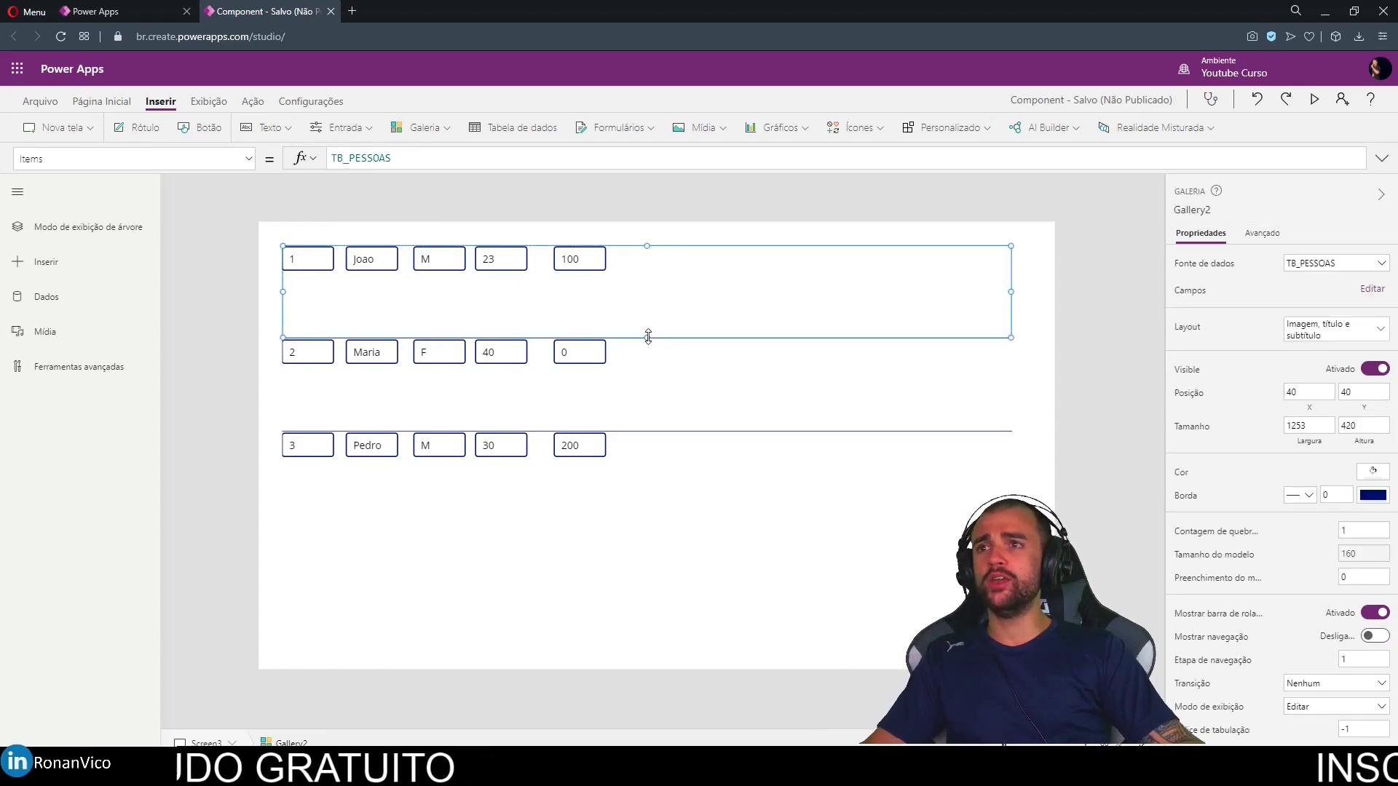
pyautogui.moveTo(648, 337); pyautogui.dragTo(651, 273)
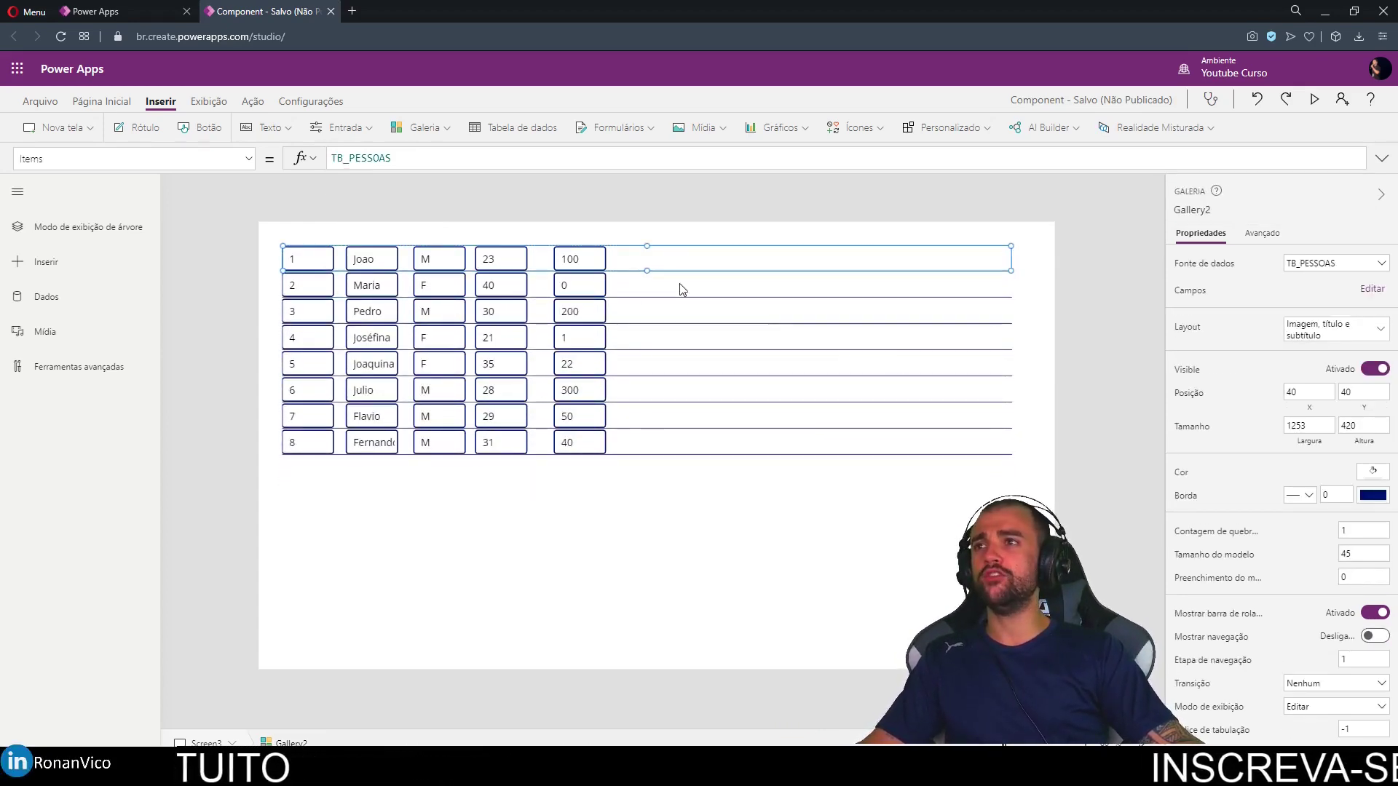
pyautogui.click(976, 364)
pyautogui.moveTo(1011, 368); pyautogui.dragTo(664, 368)
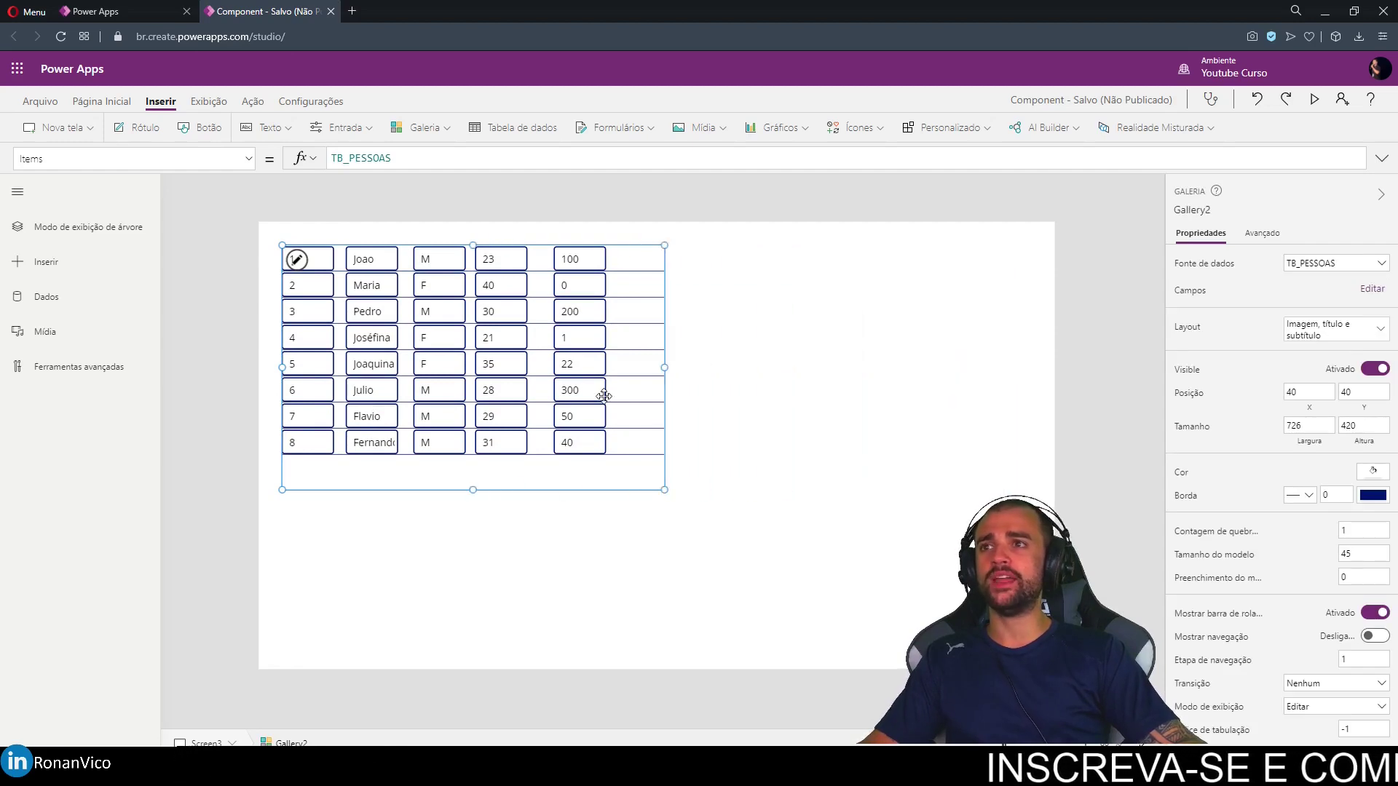
pyautogui.moveTo(578, 482); pyautogui.dragTo(728, 531)
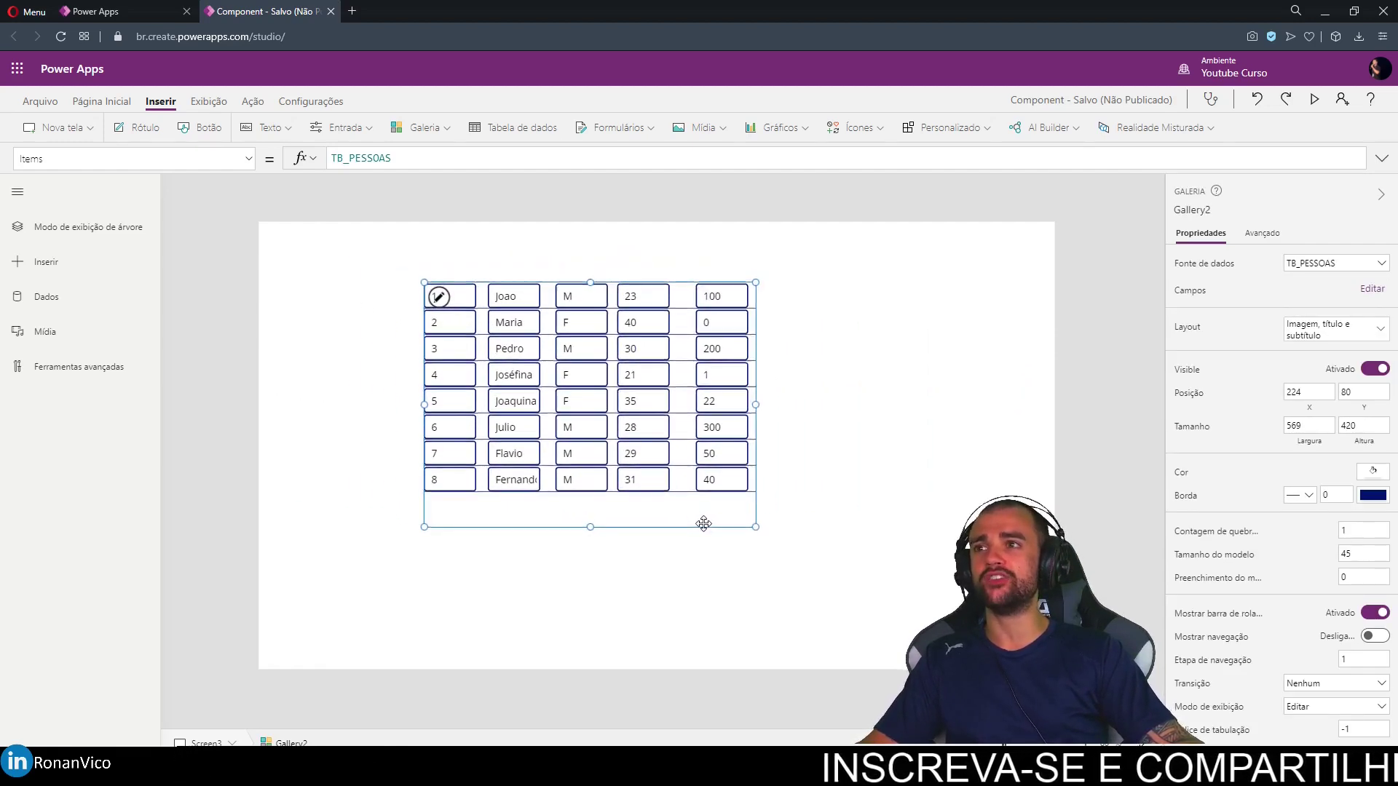
# - Widen the ID boxes, narrow the Idade boxes, and place Vendas right beside Idade
pyautogui.click(473, 313)
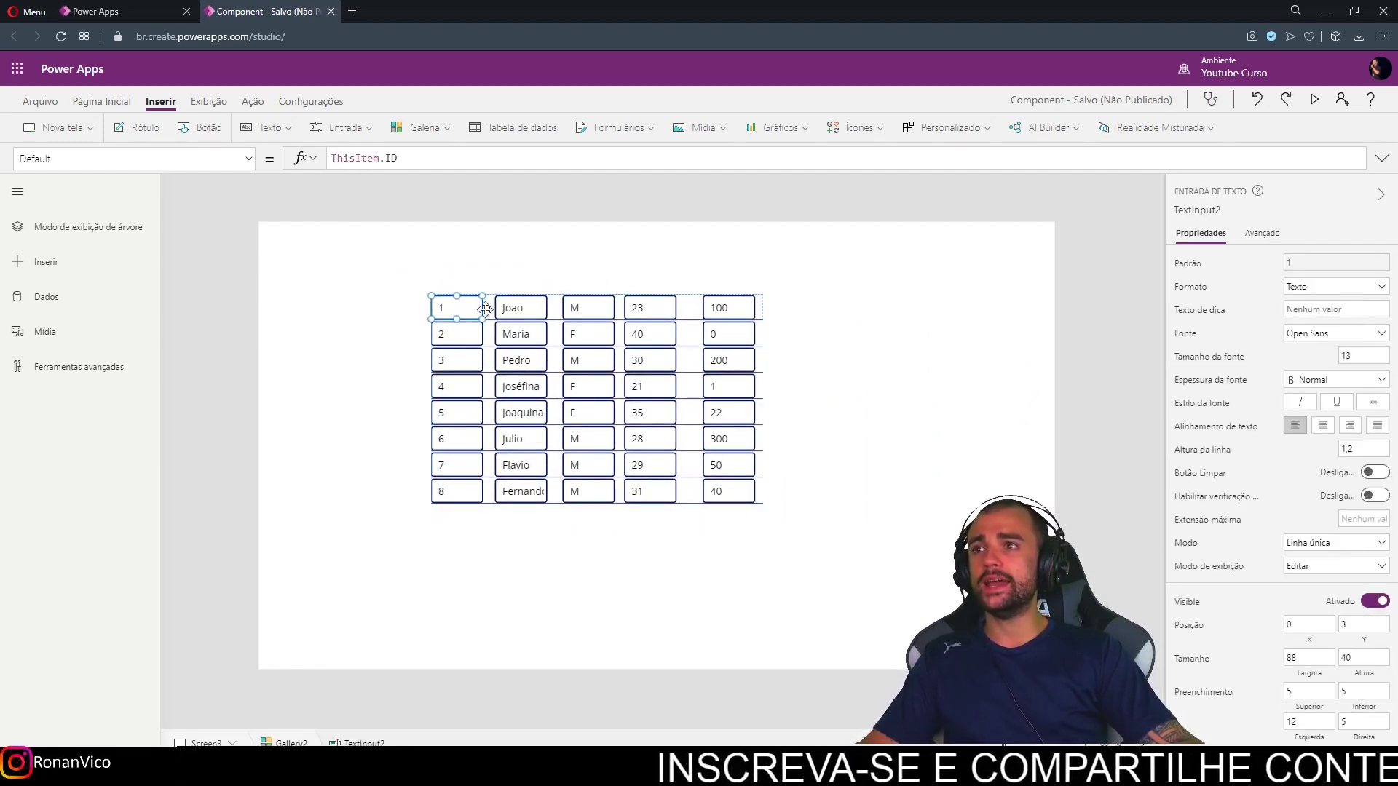
pyautogui.moveTo(488, 315); pyautogui.dragTo(564, 318)
pyautogui.click(546, 316)
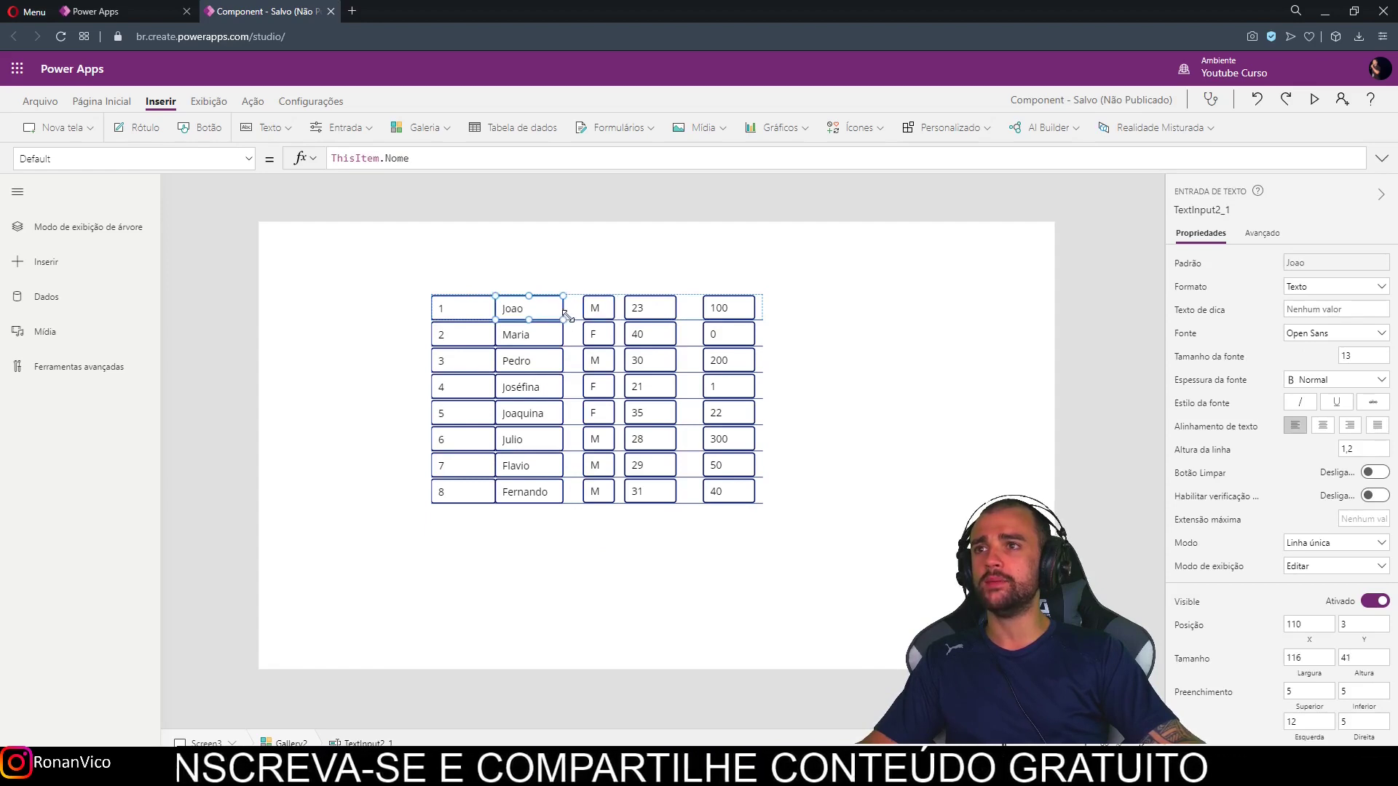
pyautogui.click(659, 313)
pyautogui.moveTo(667, 313); pyautogui.dragTo(632, 311)
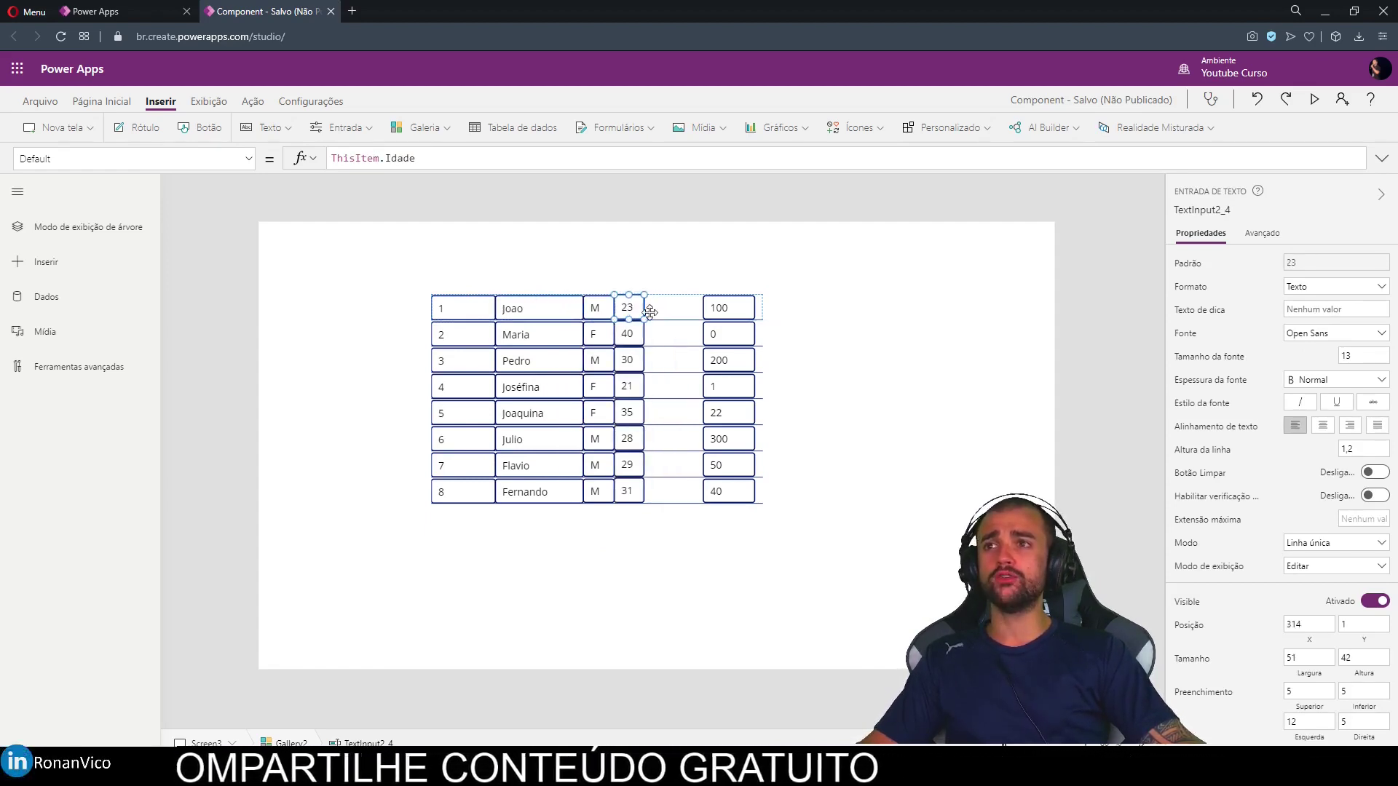
pyautogui.click(593, 307)
pyautogui.click(635, 311)
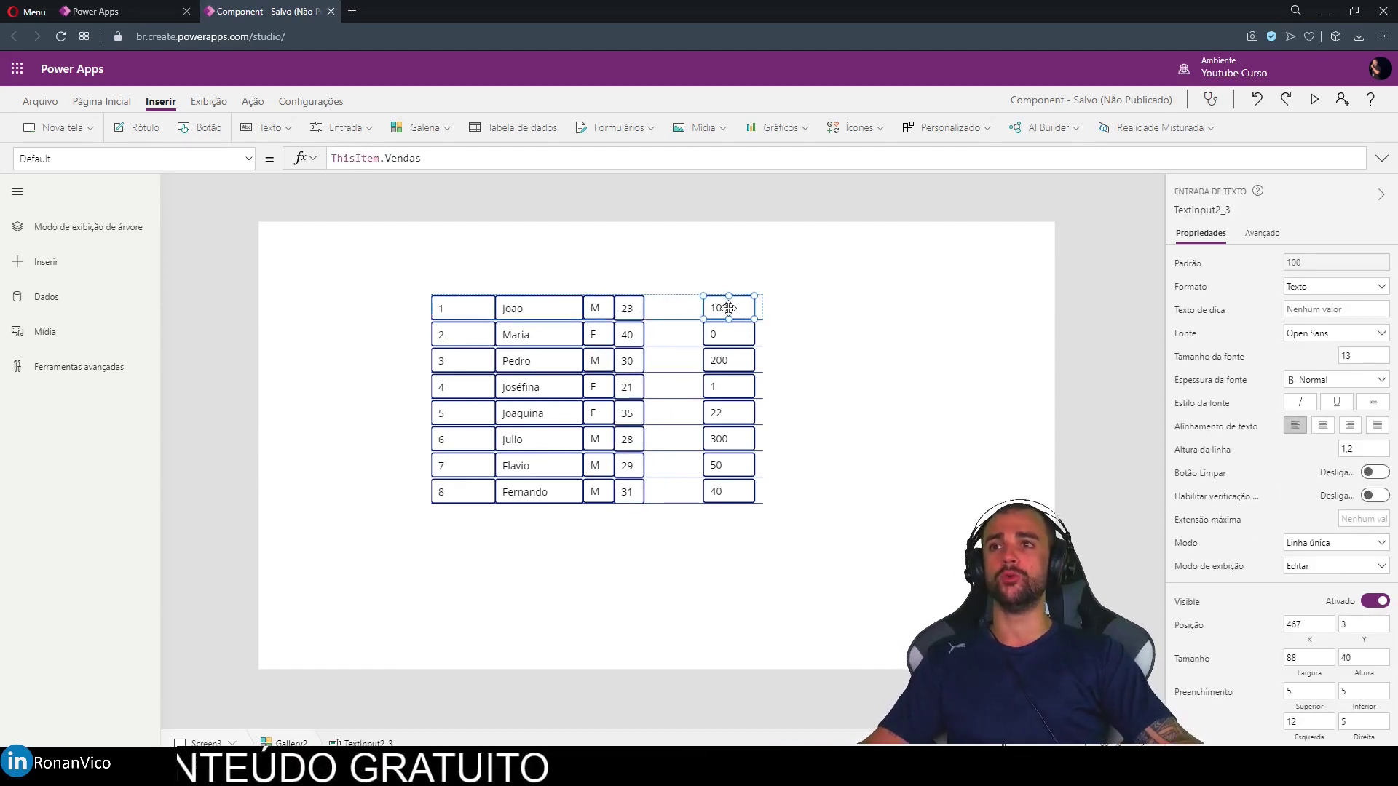
pyautogui.moveTo(669, 306); pyautogui.dragTo(670, 307)
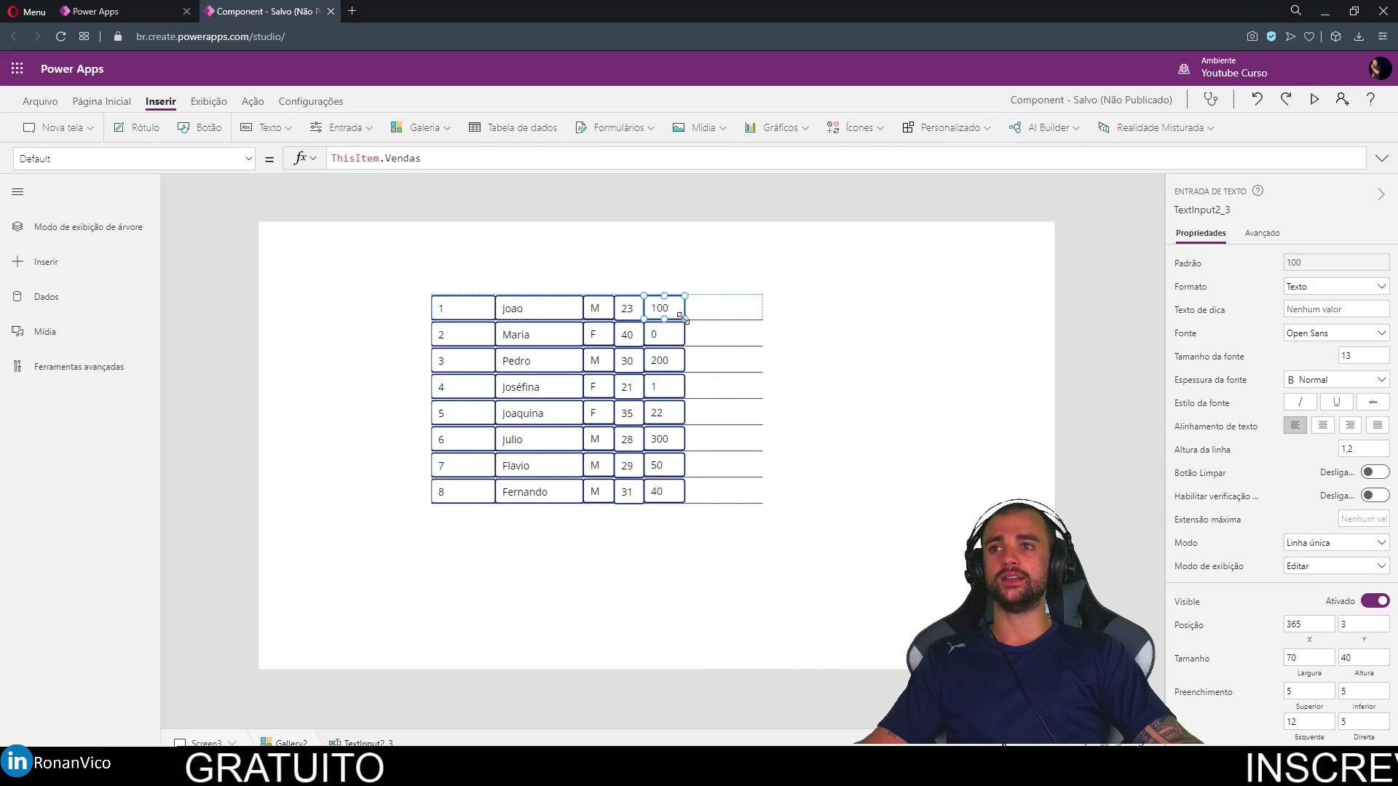
pyautogui.click(225, 321)
# - Pull Gallery2's right and bottom edges inward to fit the sales column and last row
pyautogui.click(69, 228)
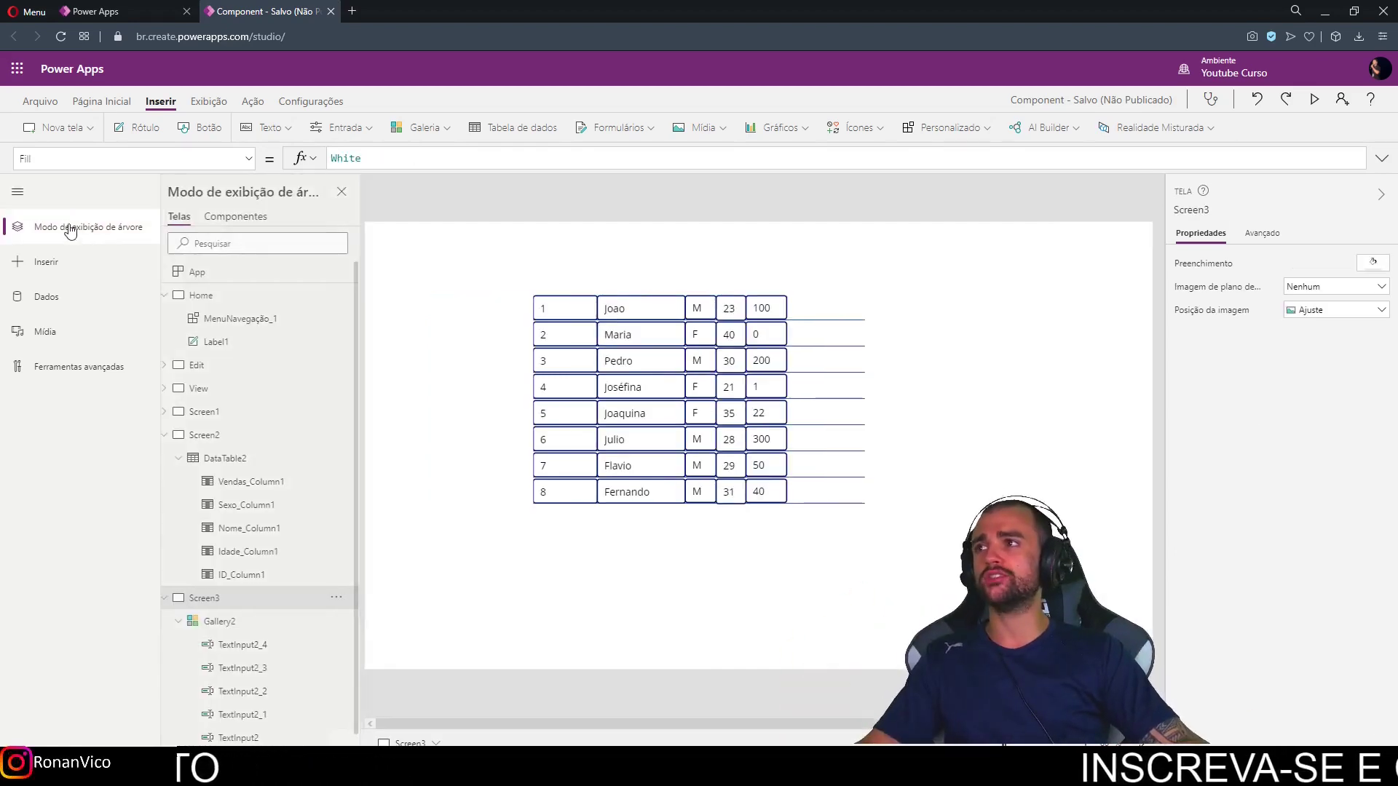
pyautogui.click(216, 435)
pyautogui.click(228, 601)
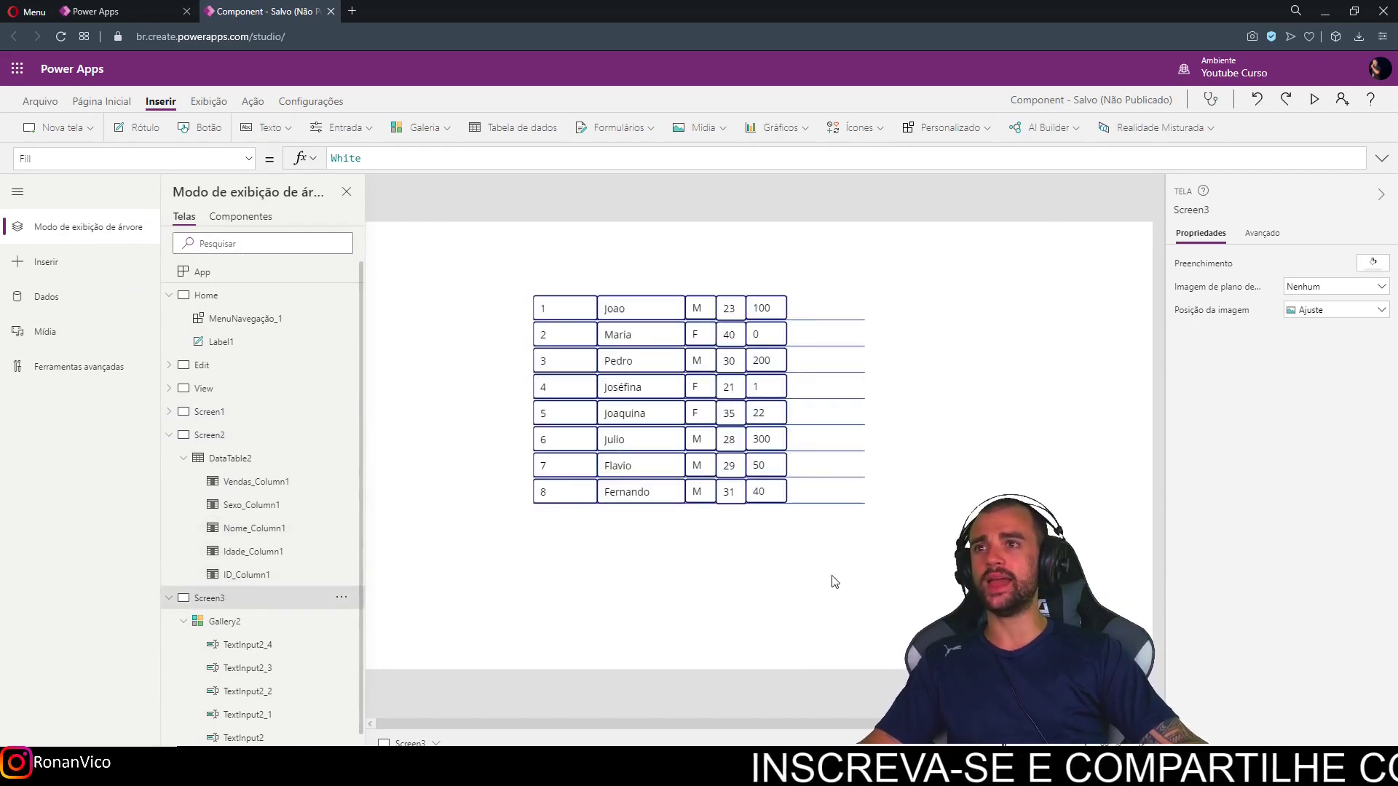
pyautogui.click(814, 523)
pyautogui.moveTo(865, 416); pyautogui.dragTo(786, 417)
pyautogui.click(714, 543)
pyautogui.click(661, 524)
pyautogui.moveTo(661, 539); pyautogui.dragTo(659, 502)
pyautogui.click(680, 530)
pyautogui.click(658, 500)
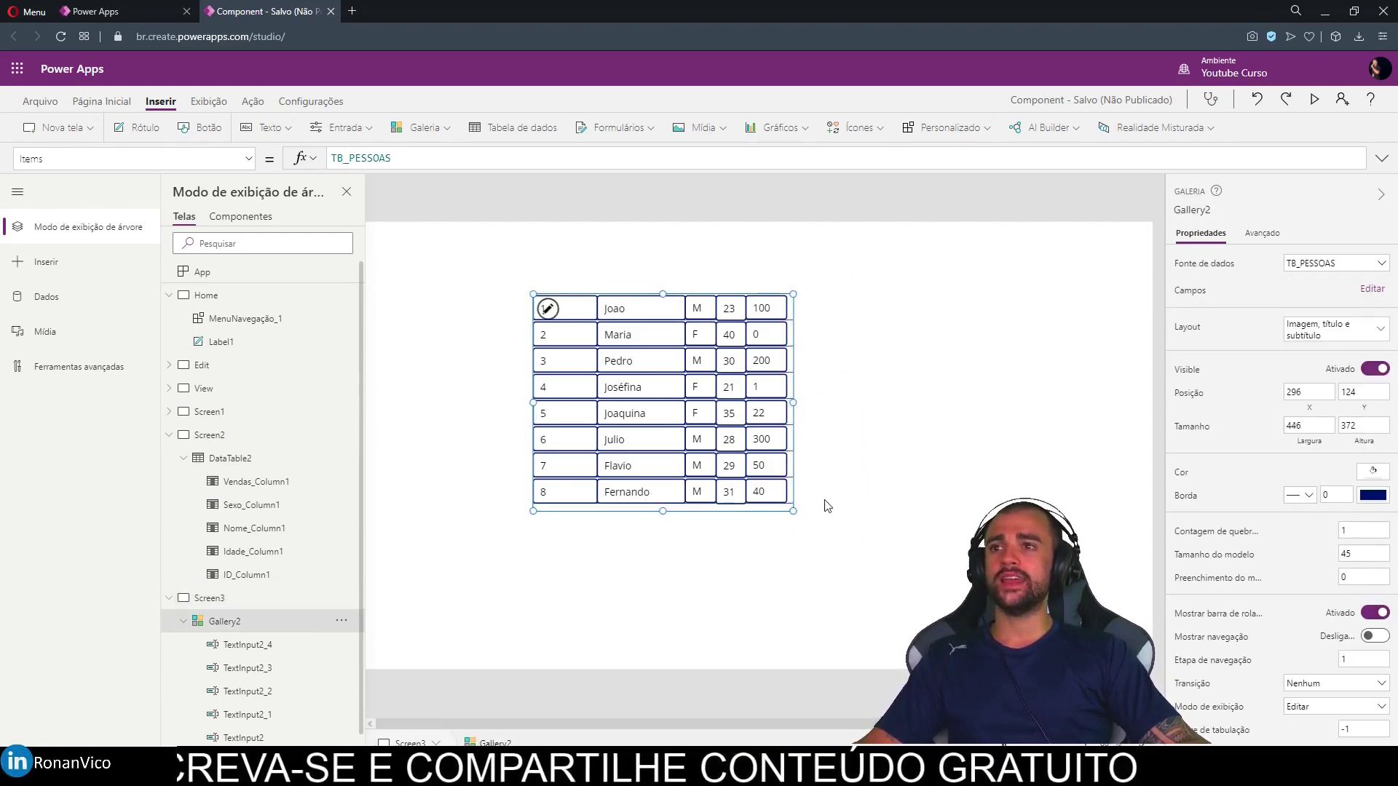
pyautogui.click(819, 428)
# - Check the first-row ID, Nome, Sexo, Idade and Vendas text boxes in the gallery
pyautogui.click(681, 305)
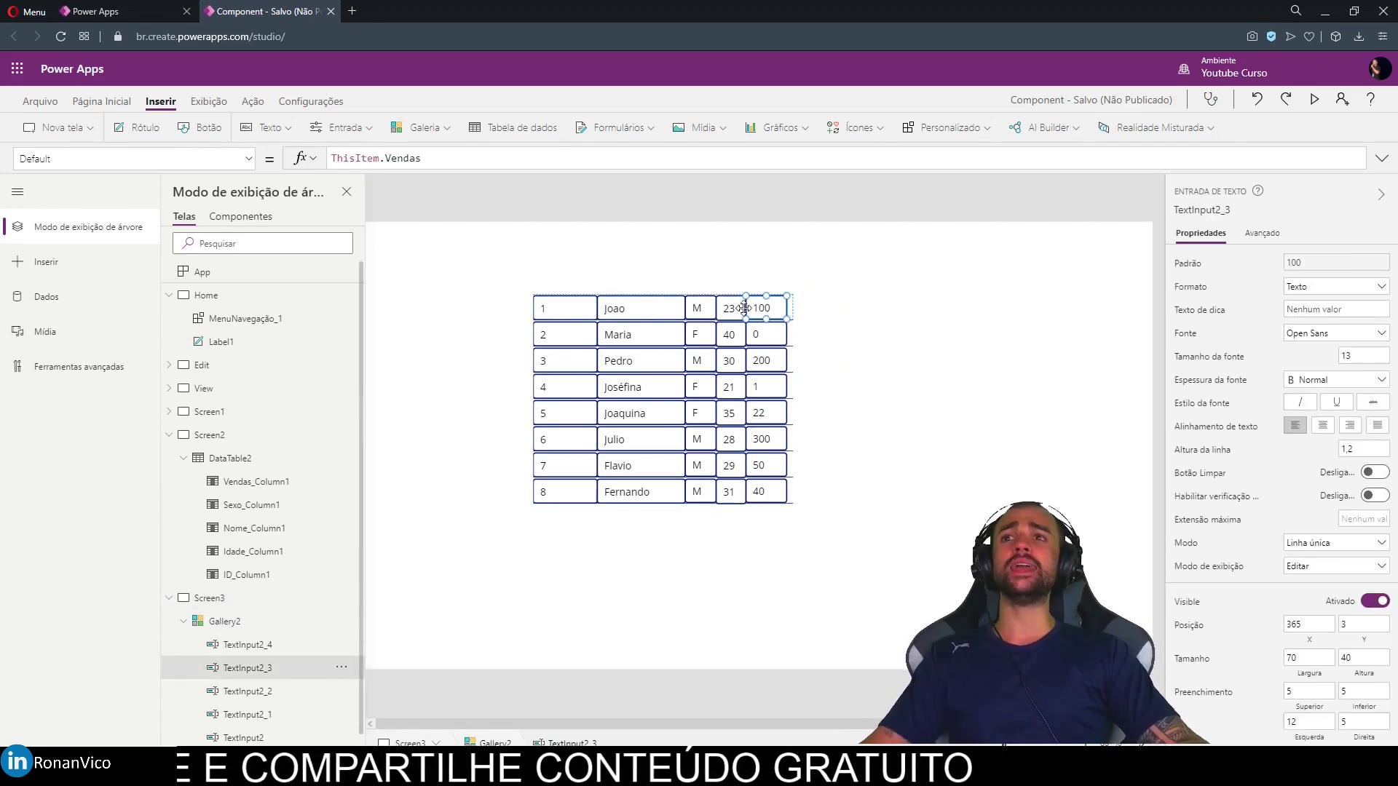
pyautogui.click(728, 308)
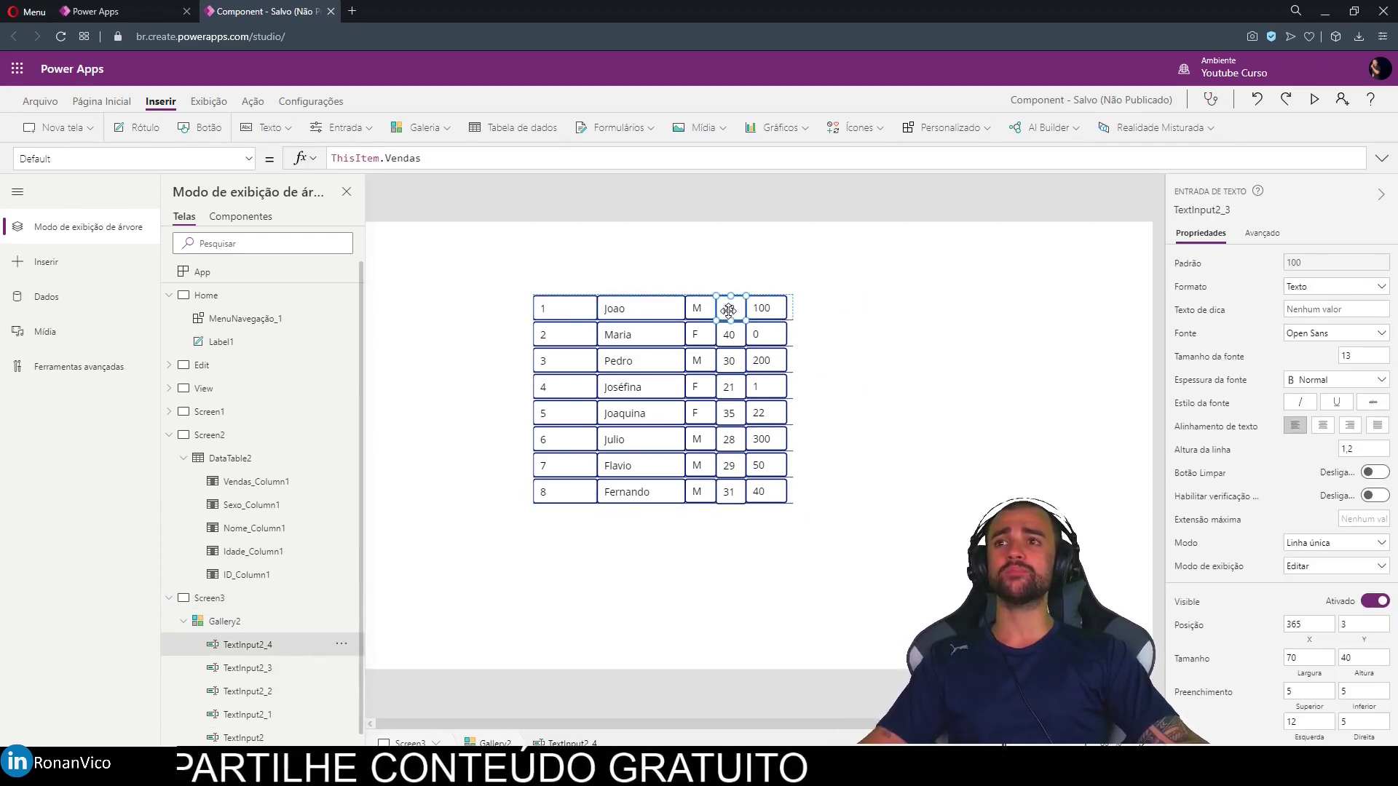
pyautogui.click(692, 308)
pyautogui.click(728, 307)
pyautogui.click(733, 308)
pyautogui.click(732, 308)
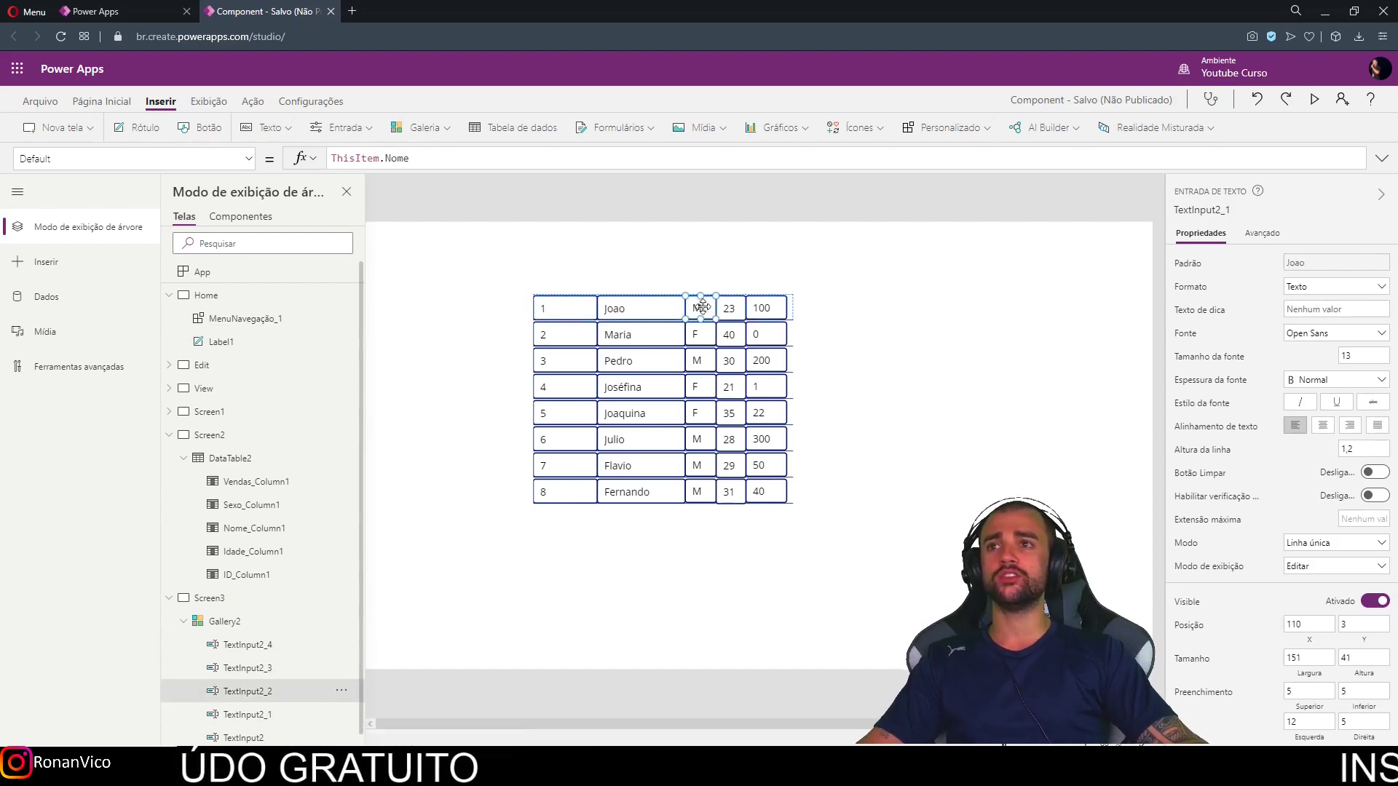
pyautogui.click(757, 311)
pyautogui.click(761, 311)
pyautogui.click(728, 308)
pyautogui.click(696, 308)
pyautogui.click(645, 299)
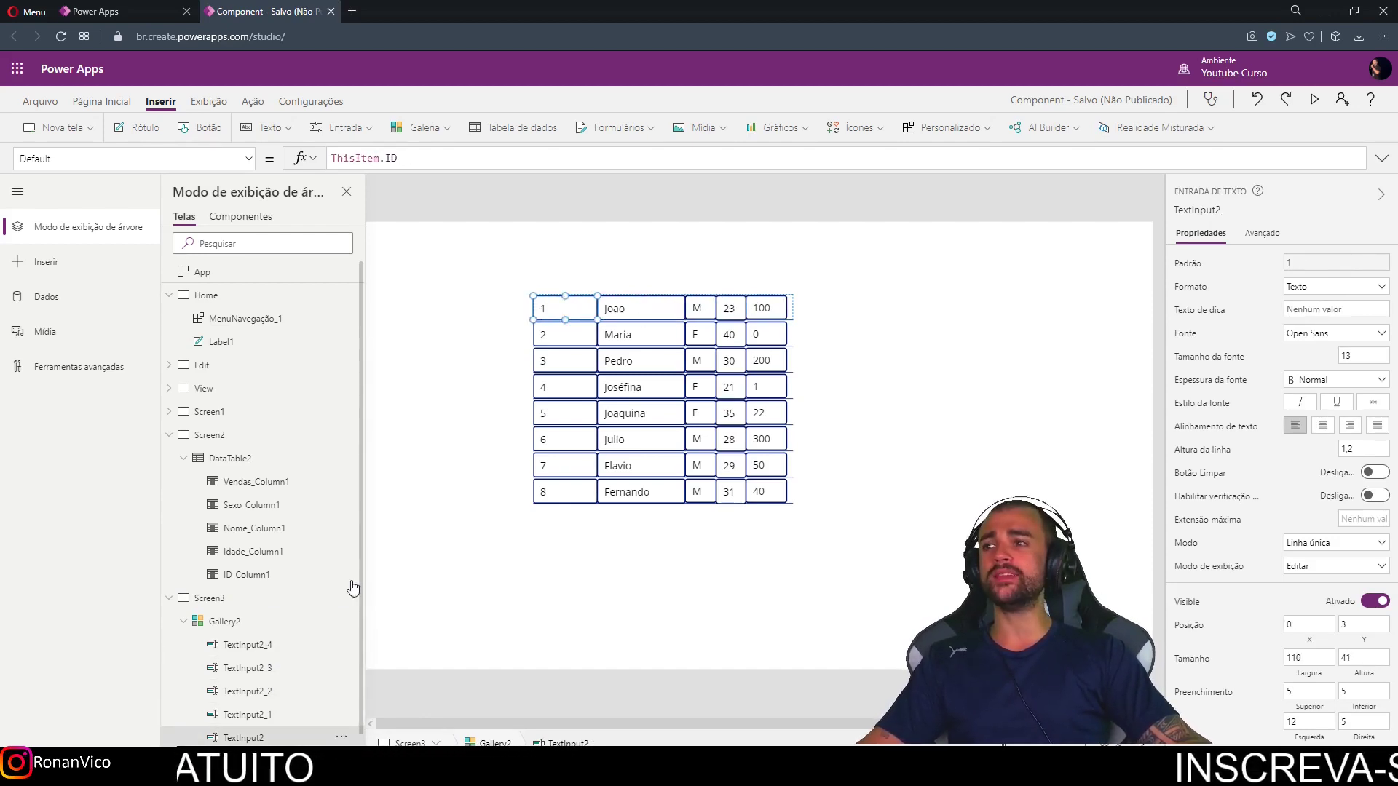
# - Compare with the Screen2 data table's Nome and Vendas columns, then return to Screen3
pyautogui.click(225, 477)
pyautogui.click(602, 302)
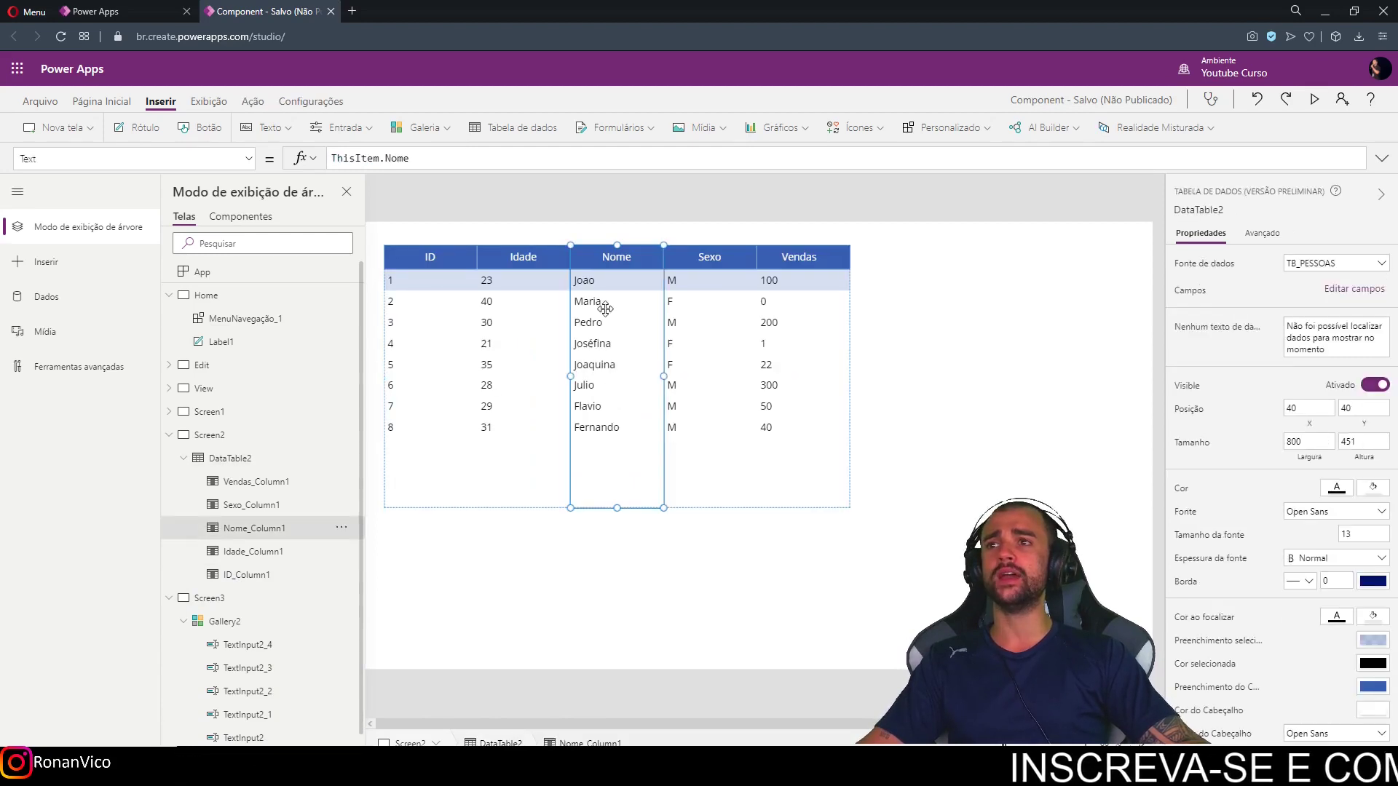
pyautogui.click(779, 344)
pyautogui.press('Down')
pyautogui.press('Down')
pyautogui.press('Down')
pyautogui.press('Down')
pyautogui.press('Up')
pyautogui.press('Up')
pyautogui.press('Up')
pyautogui.press('Up')
pyautogui.press('Down')
pyautogui.press('Down')
pyautogui.press('Down')
pyautogui.press('Down')
pyautogui.press('Up')
pyautogui.press('Up')
pyautogui.press('Up')
pyautogui.press('Up')
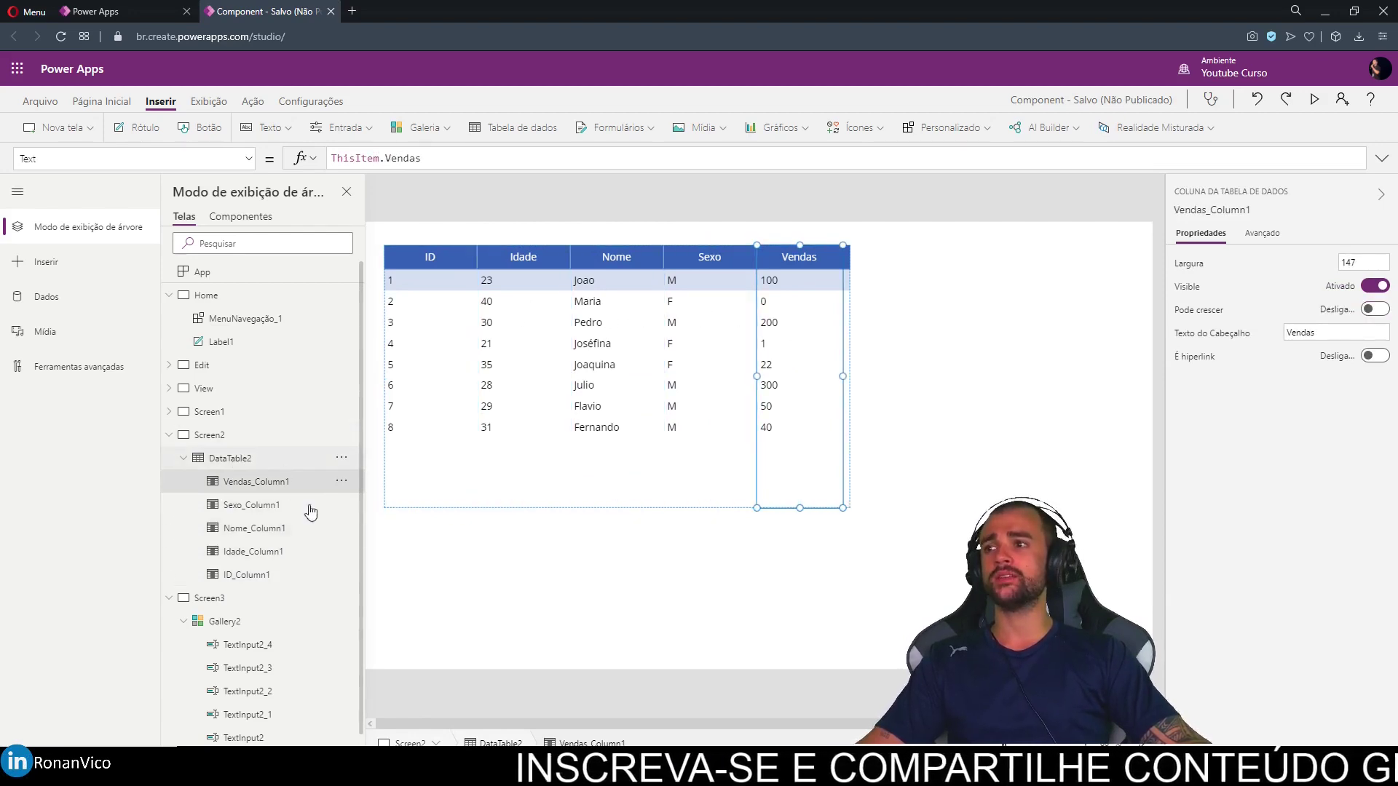
pyautogui.click(253, 615)
# - Select the first row's Sexo text box in the gallery and show its Color property
pyautogui.click(765, 307)
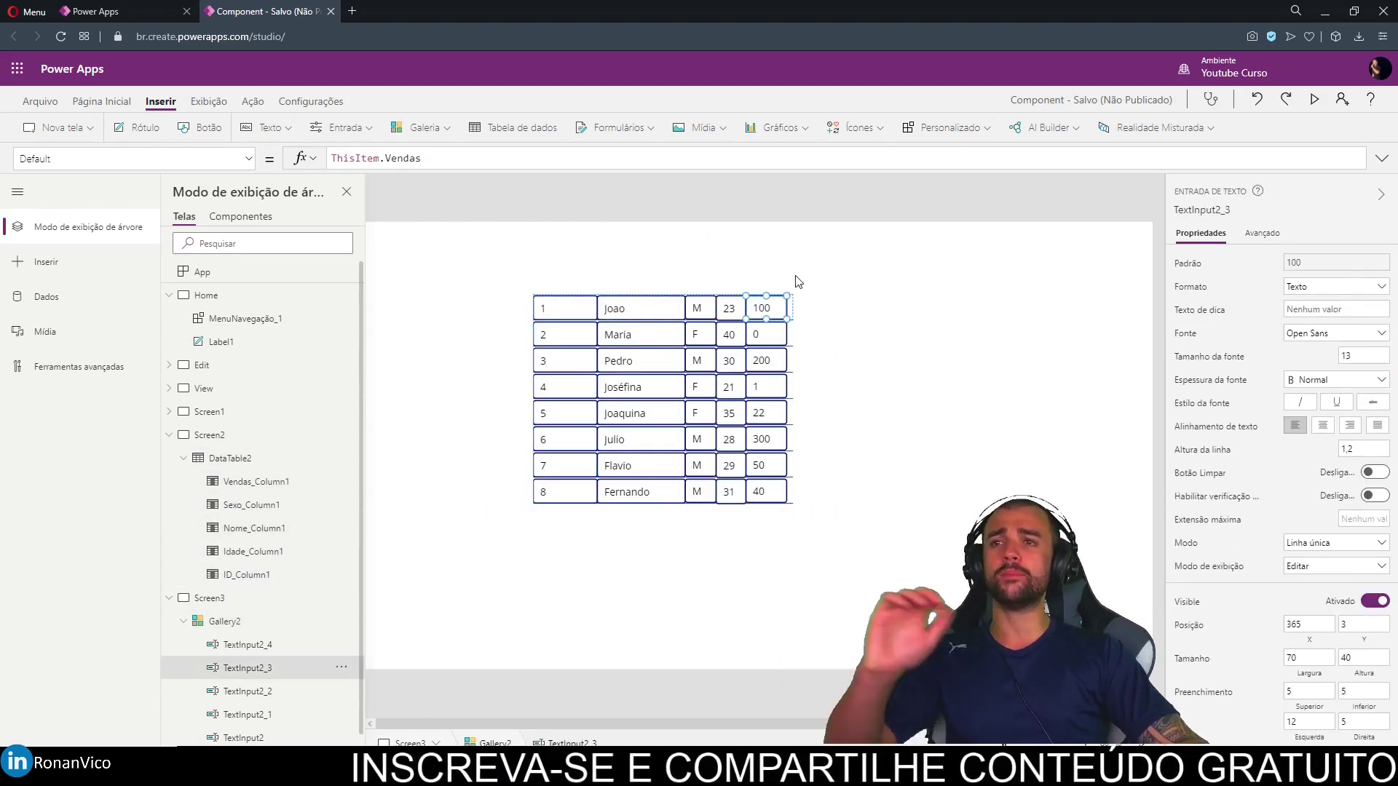
pyautogui.click(689, 337)
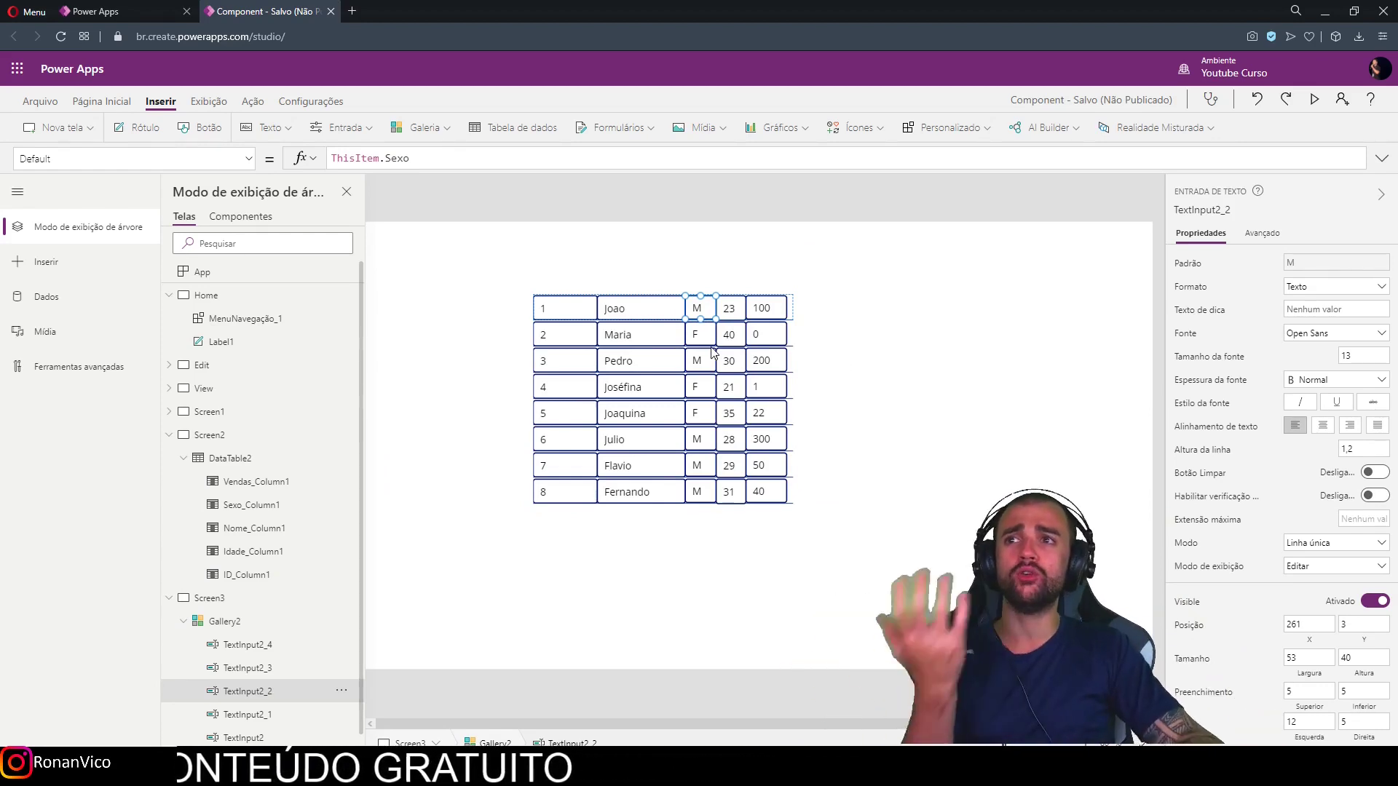
pyautogui.click(691, 327)
pyautogui.click(695, 308)
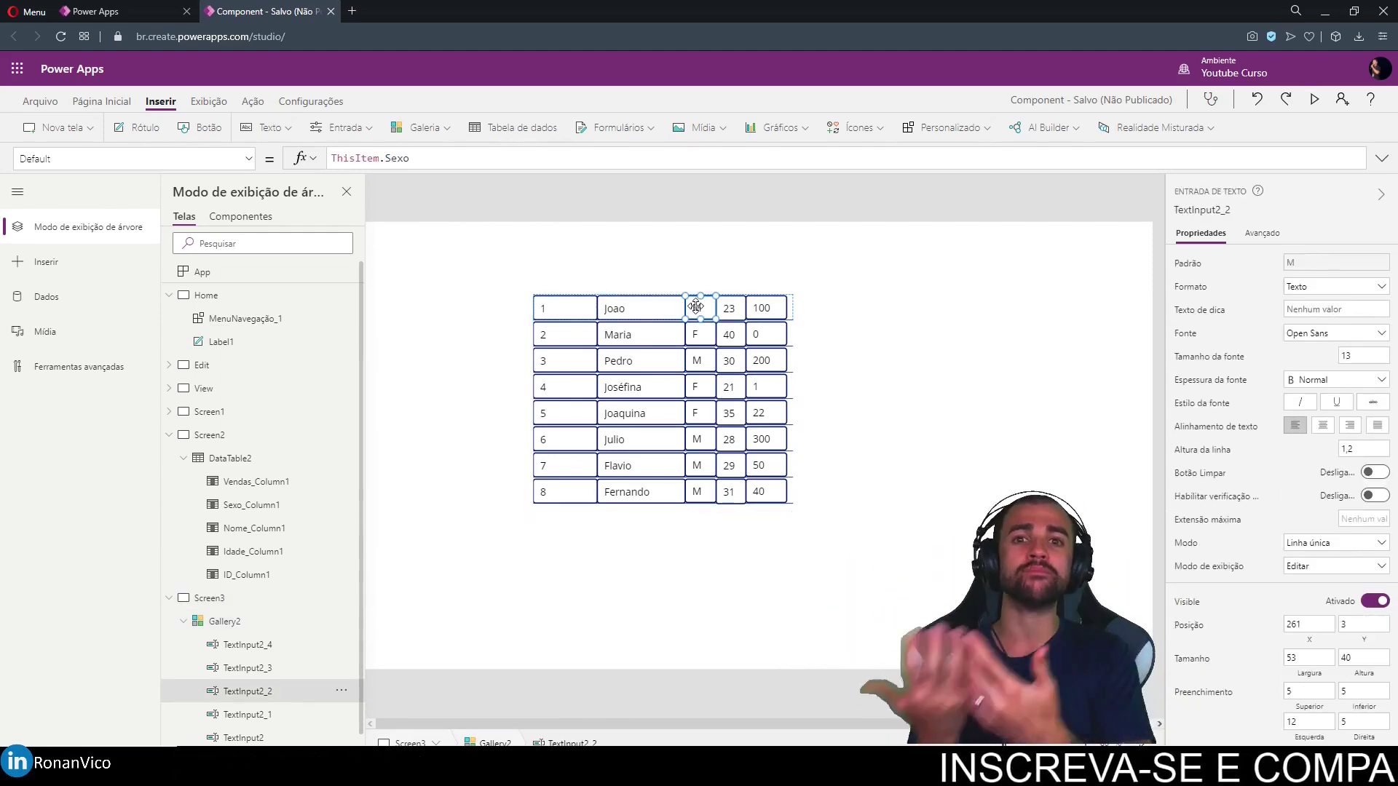
pyautogui.click(113, 159)
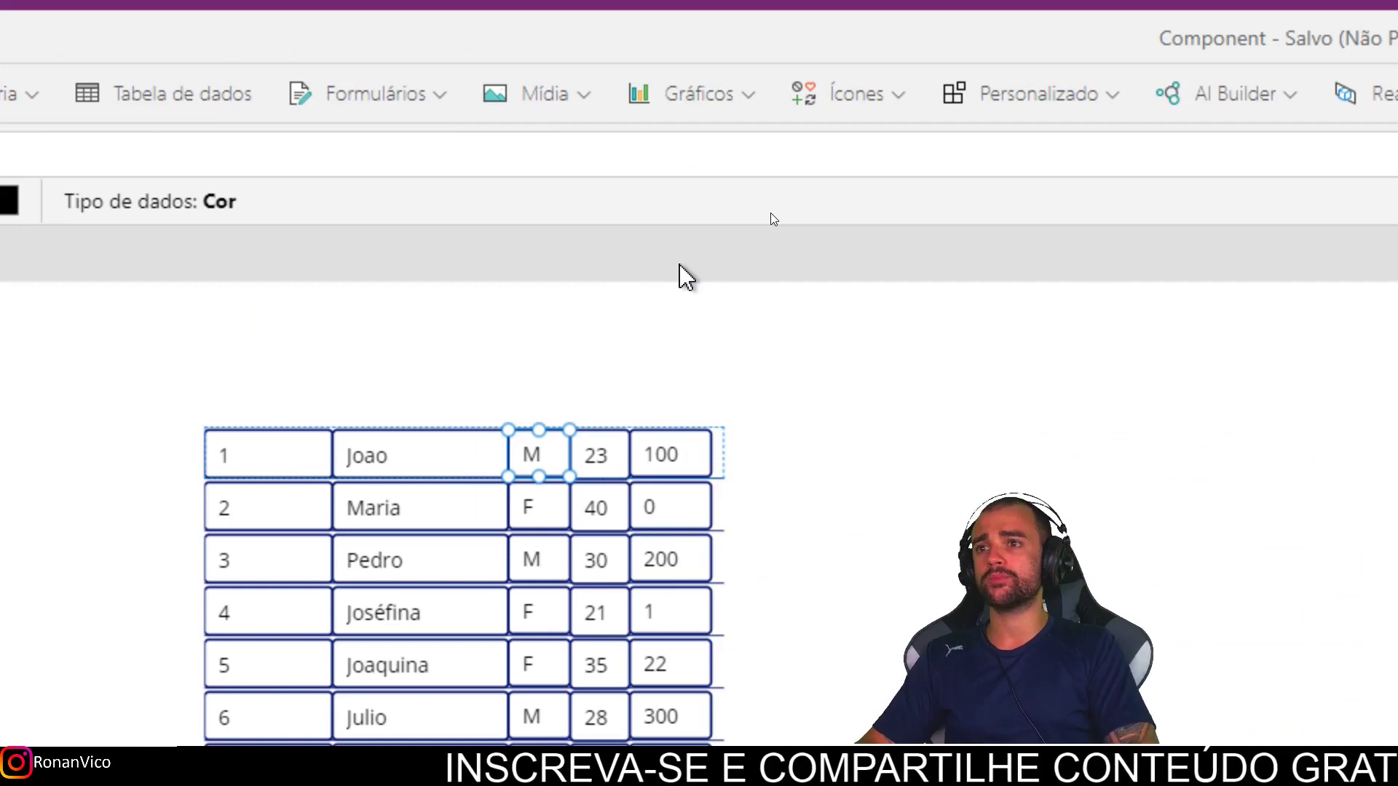
# - Set Sexo's Color to If(ThisItem.Sexo="M";RGBA(255;0;0;1);RGBA(0;0;255;1)) for red M, blue F
pyautogui.write('IfRGBA(0; 0; 0; 1')
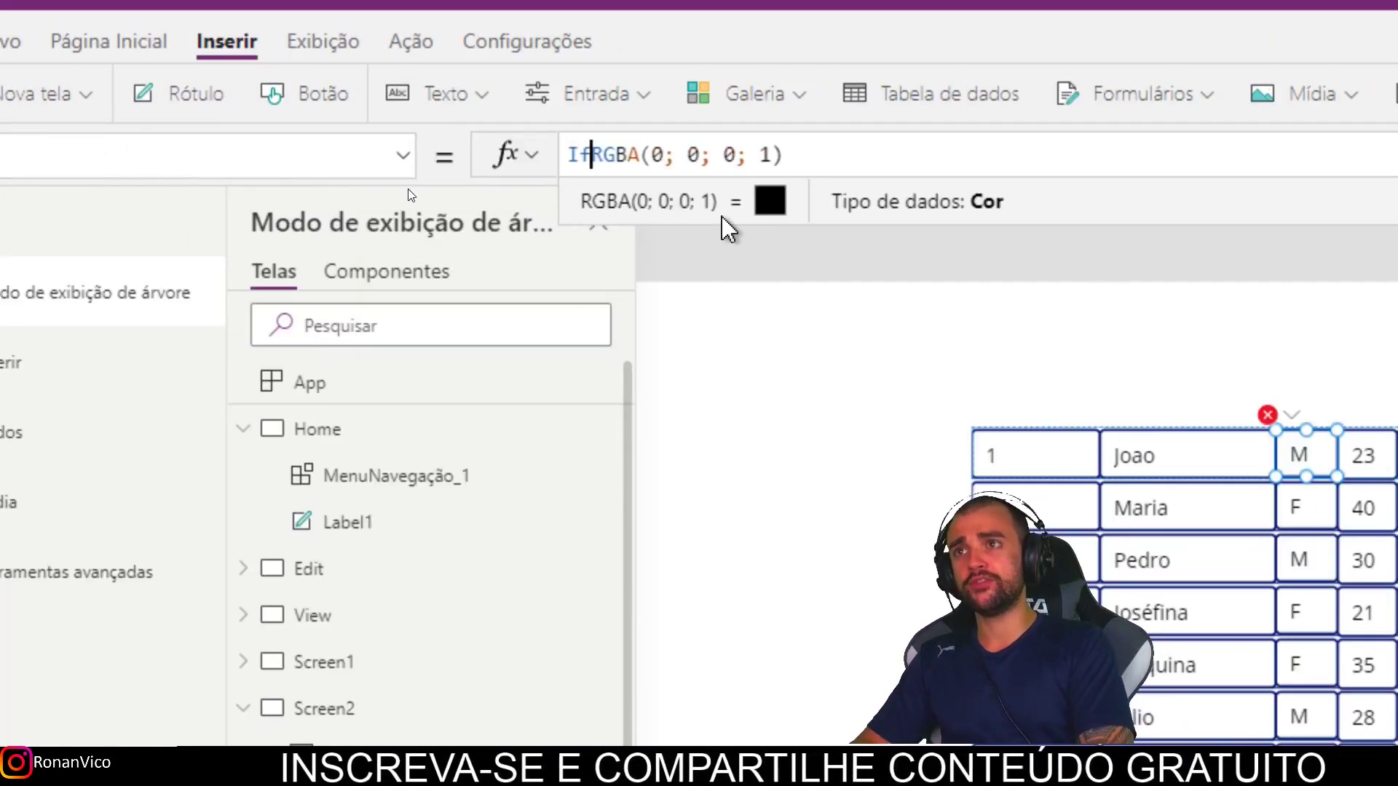
pyautogui.write('f(ThisItem.Sexo="')
pyautogui.write('M"')
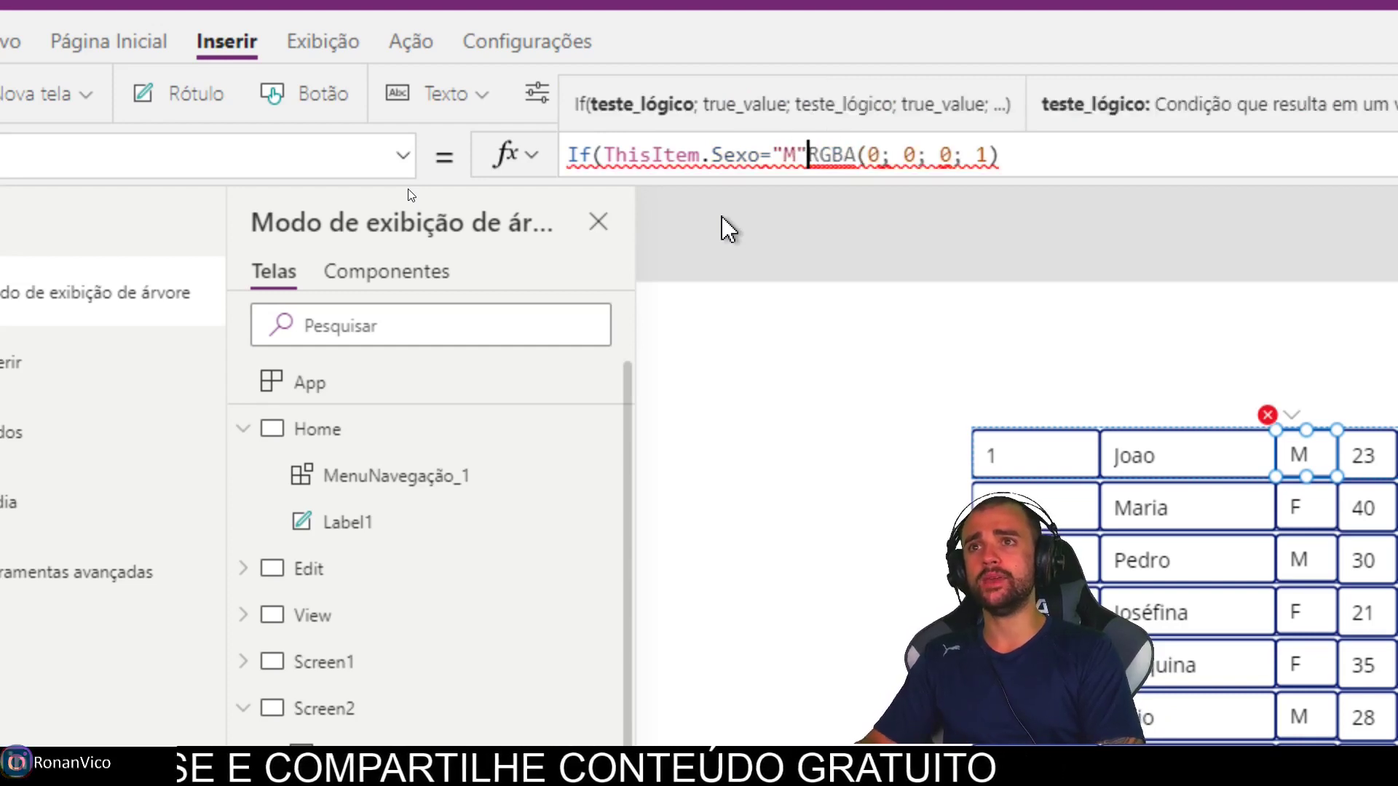
pyautogui.write(';')
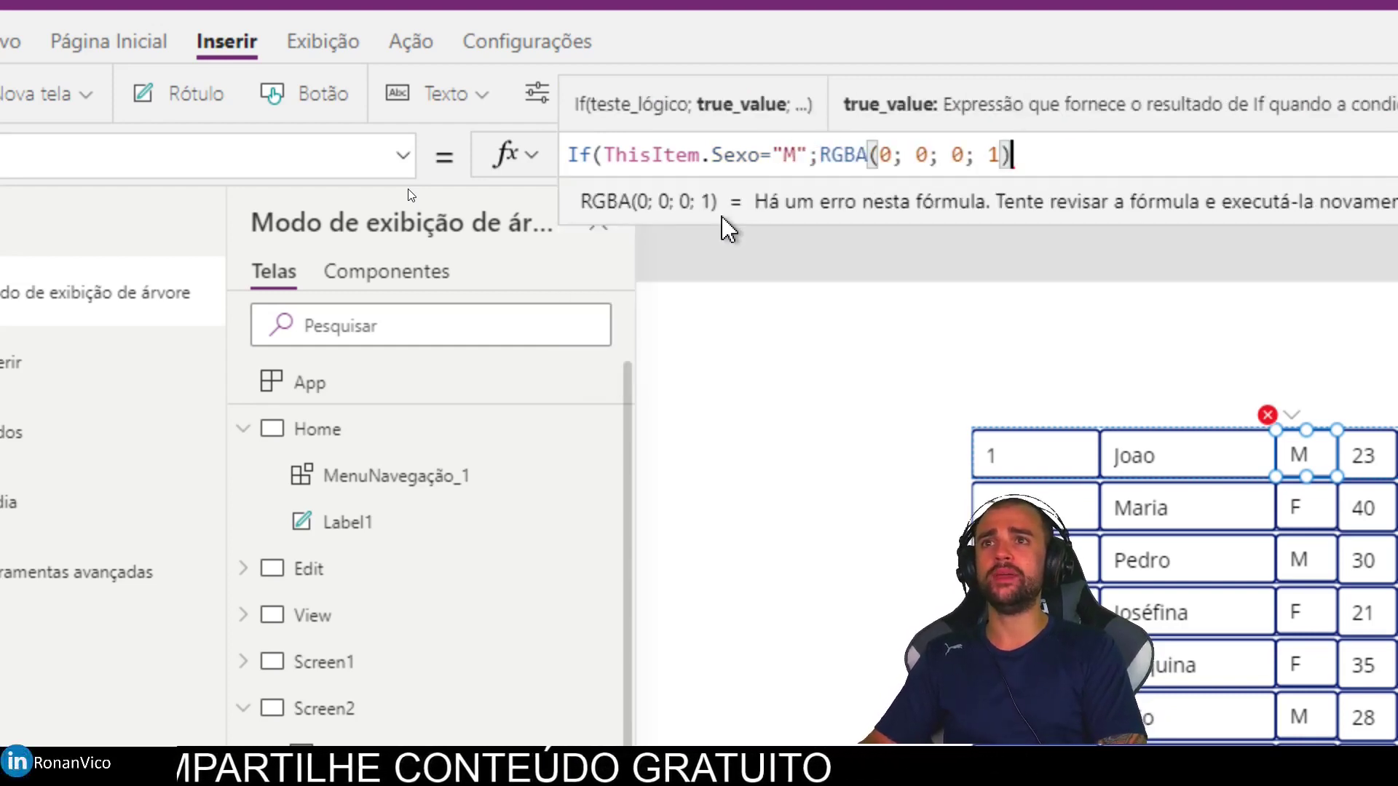
pyautogui.write(';')
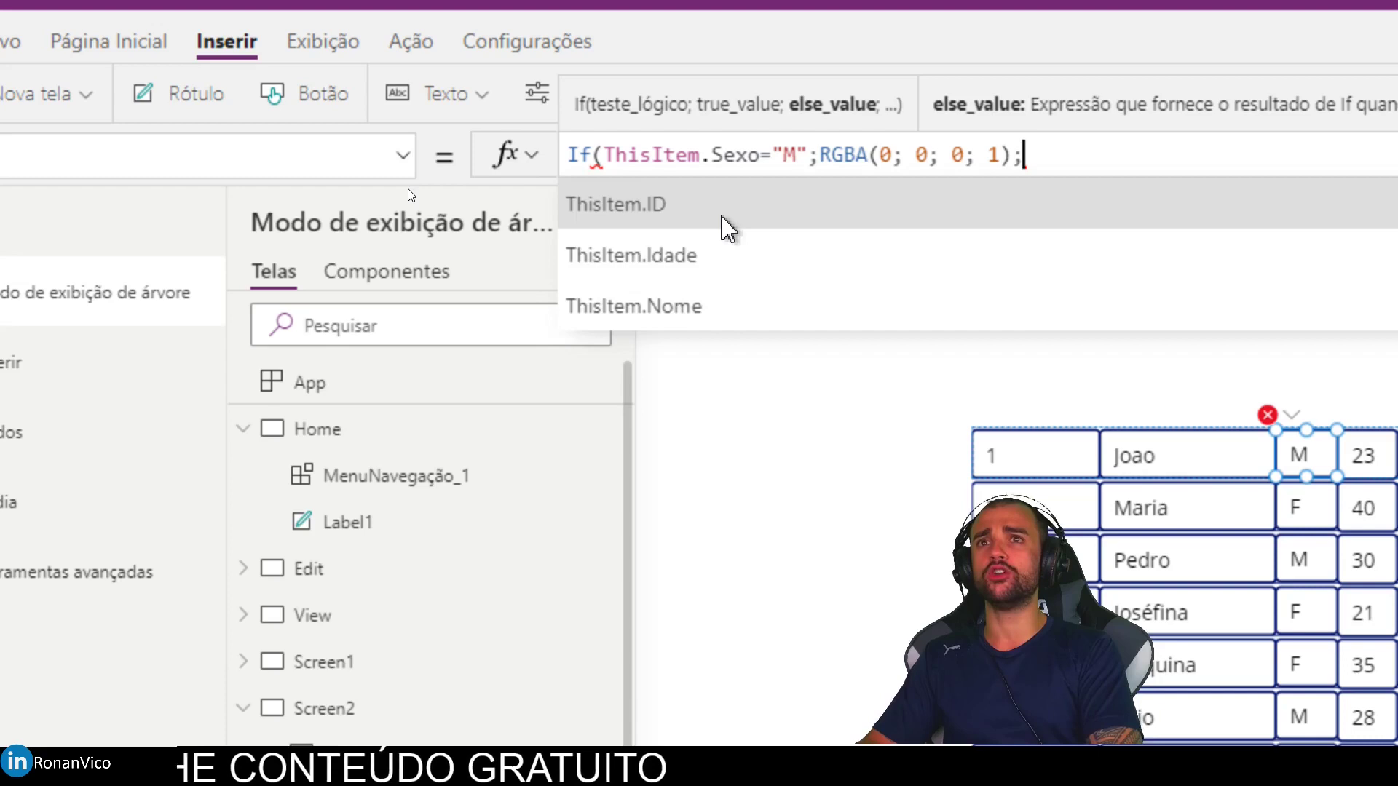
pyautogui.write(')')
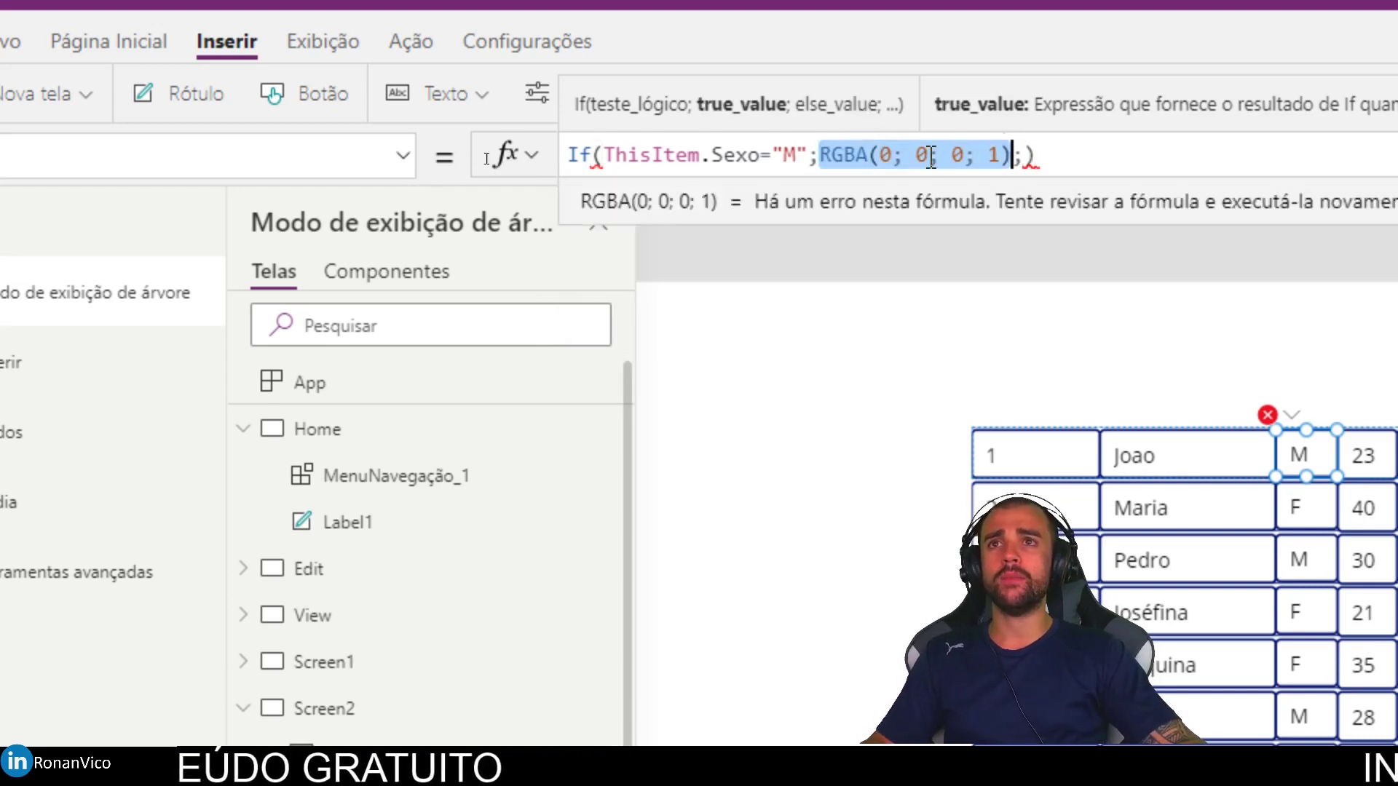
pyautogui.click(879, 155)
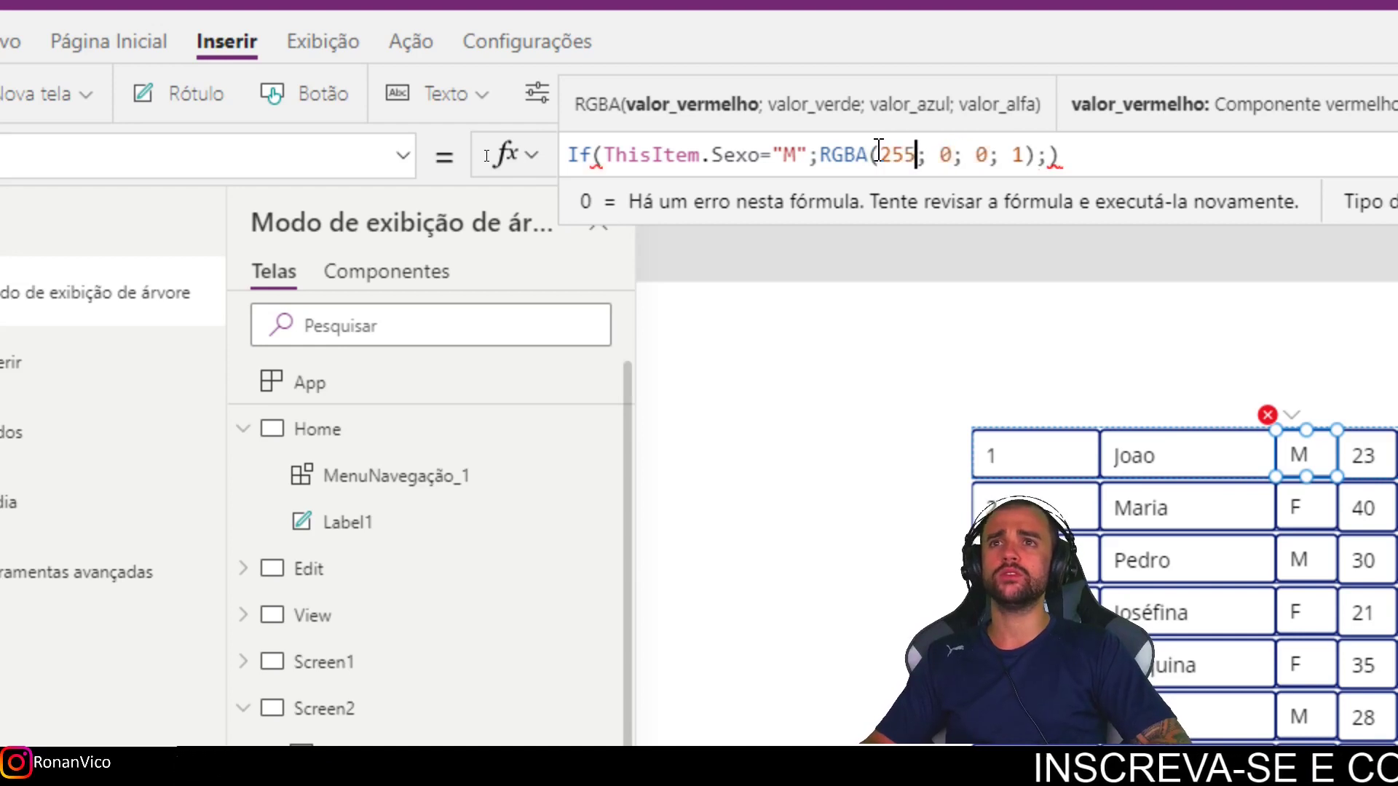
pyautogui.press('Right')
pyautogui.press('Right')
pyautogui.press('Right')
pyautogui.press('Right')
pyautogui.press('Right')
pyautogui.press('Right')
pyautogui.press('Right')
pyautogui.press('Right')
pyautogui.press('Right')
pyautogui.press('Right')
pyautogui.press('Right')
pyautogui.write('RGBA(0; 0; 0; 1)')
pyautogui.press('Left')
pyautogui.press('Left')
pyautogui.press('Left')
pyautogui.press('Left')
pyautogui.press('Left')
pyautogui.press('Left')
pyautogui.press('Left')
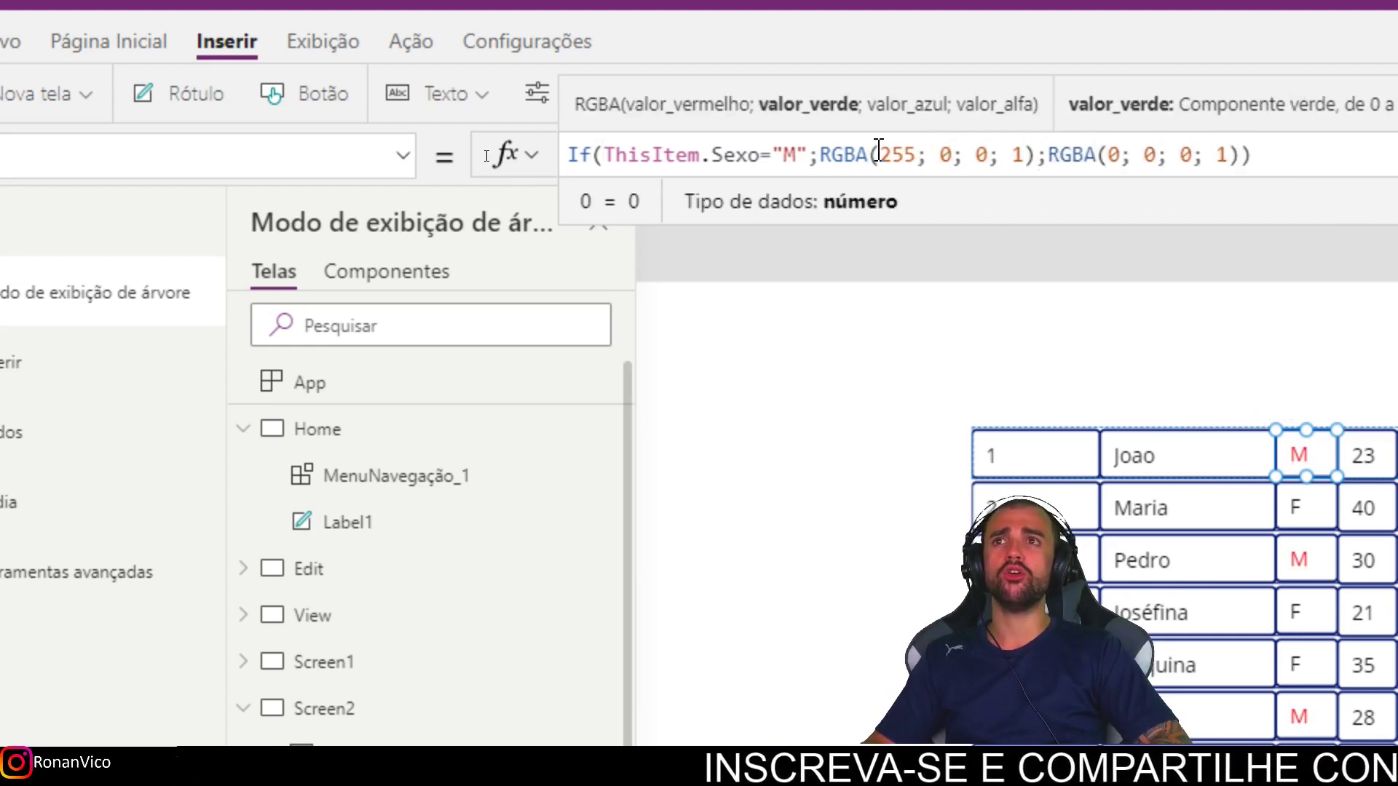
pyautogui.press('Right')
pyautogui.press('Right')
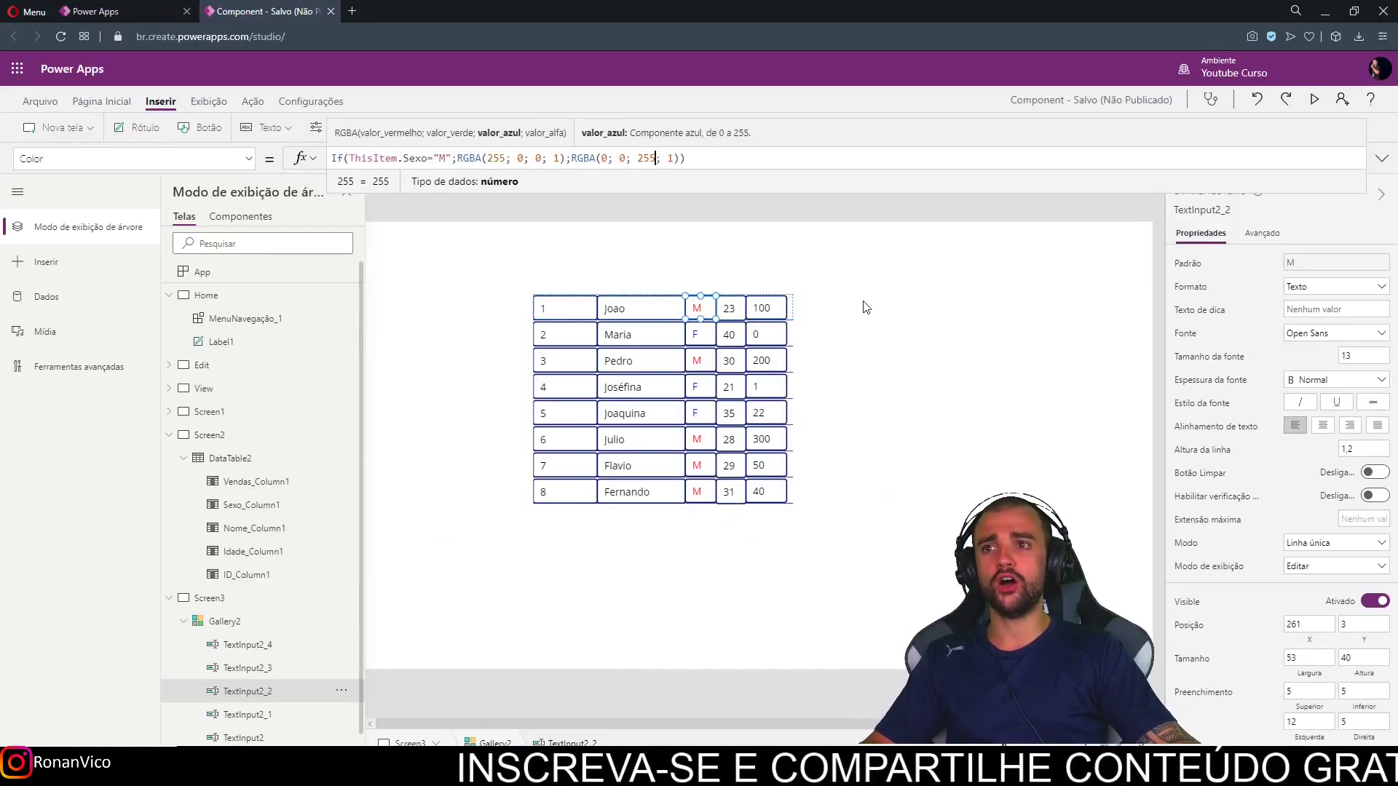
pyautogui.click(910, 302)
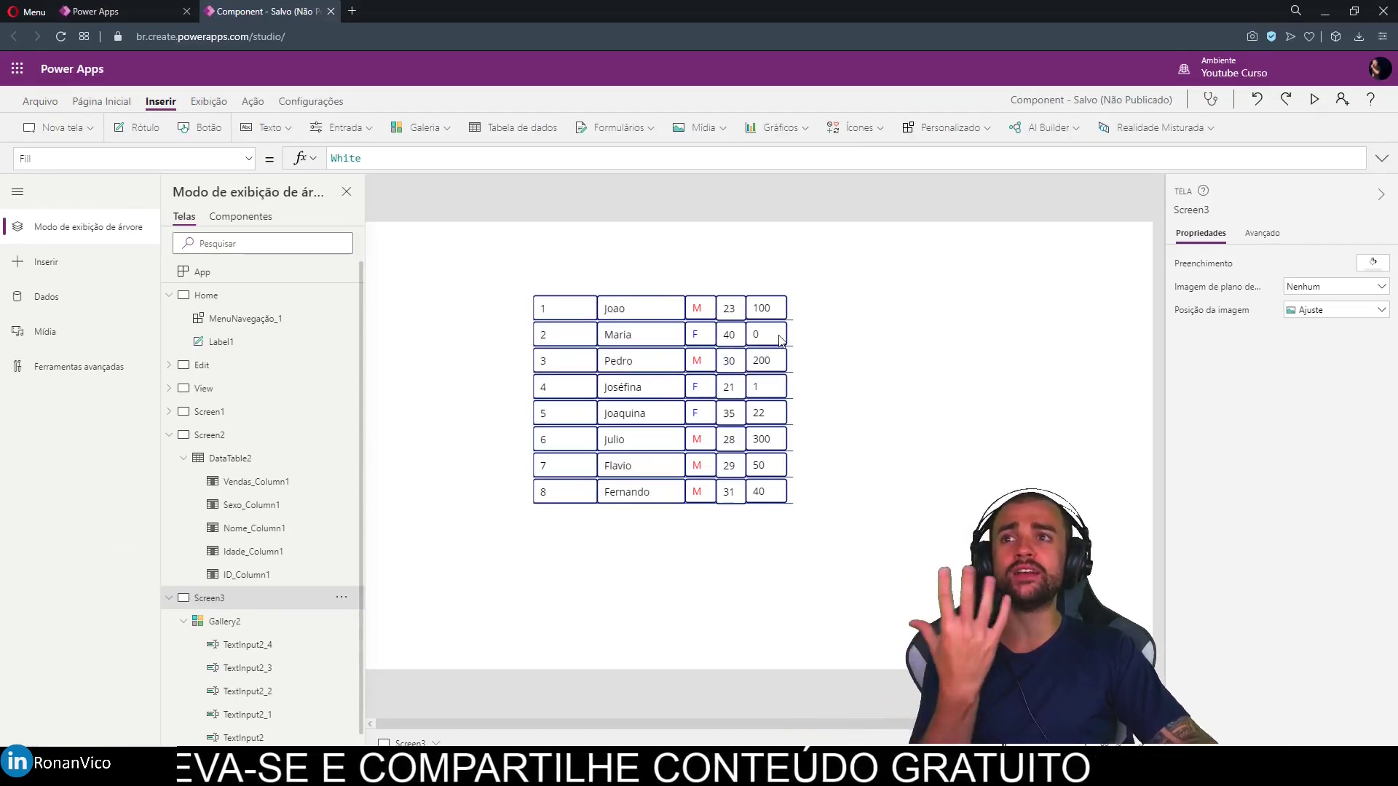
# - Select the first row's Idade text box, showing its white RGBA(255;255;255;1) Fill
pyautogui.click(741, 308)
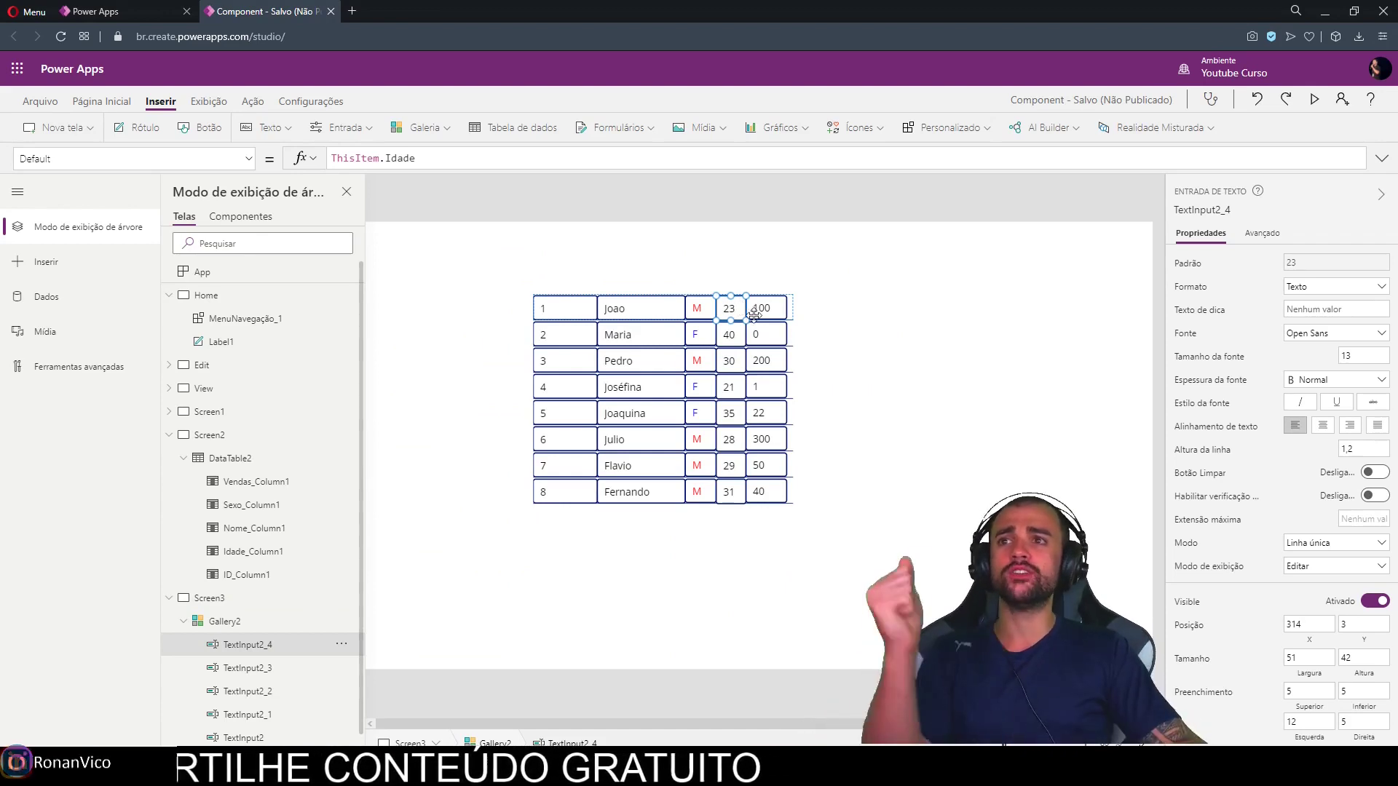
pyautogui.doubleClick(734, 309)
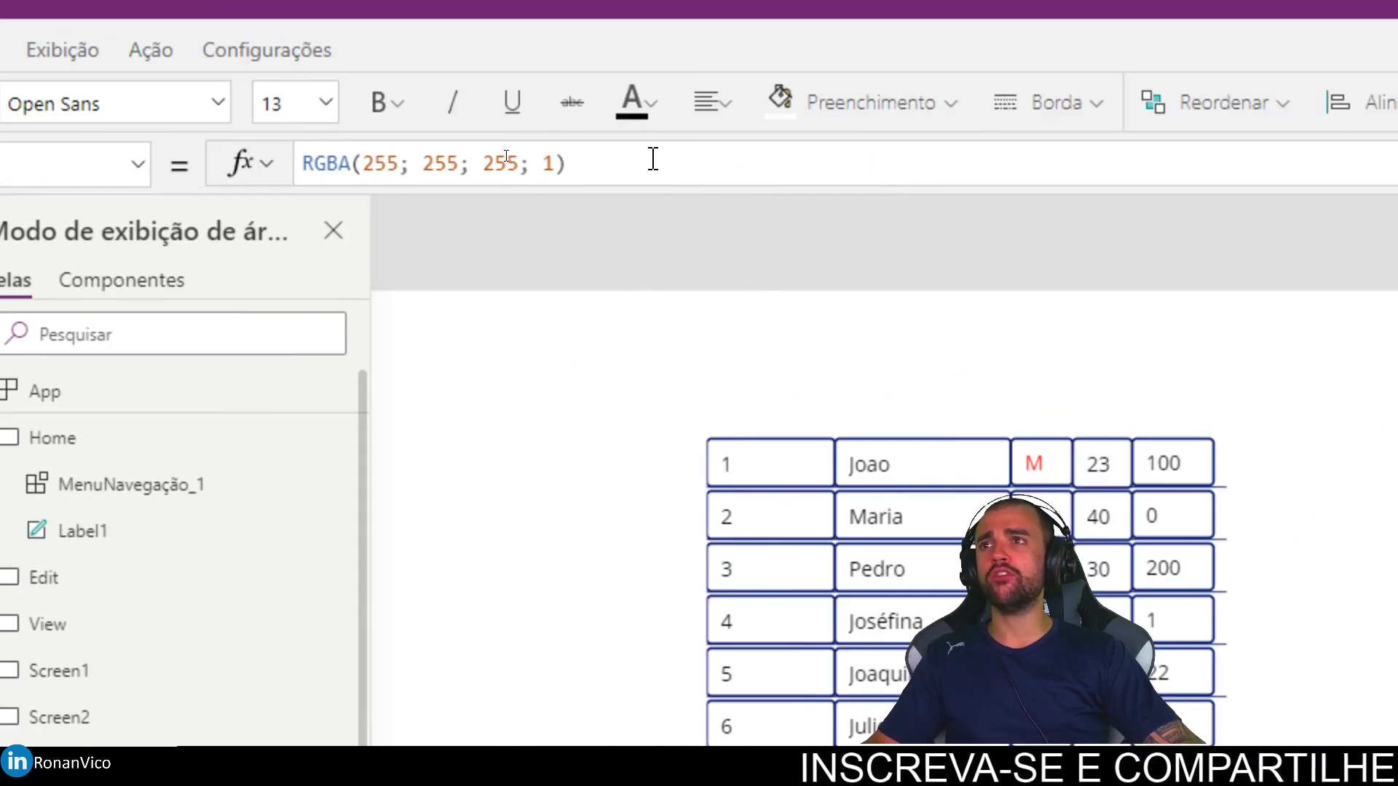
# - Start the Idade Fill as If(ThisItem.Idade > 30; RGBA(100; 0; 0; 0,5)) with translucent red
pyautogui.click(653, 158)
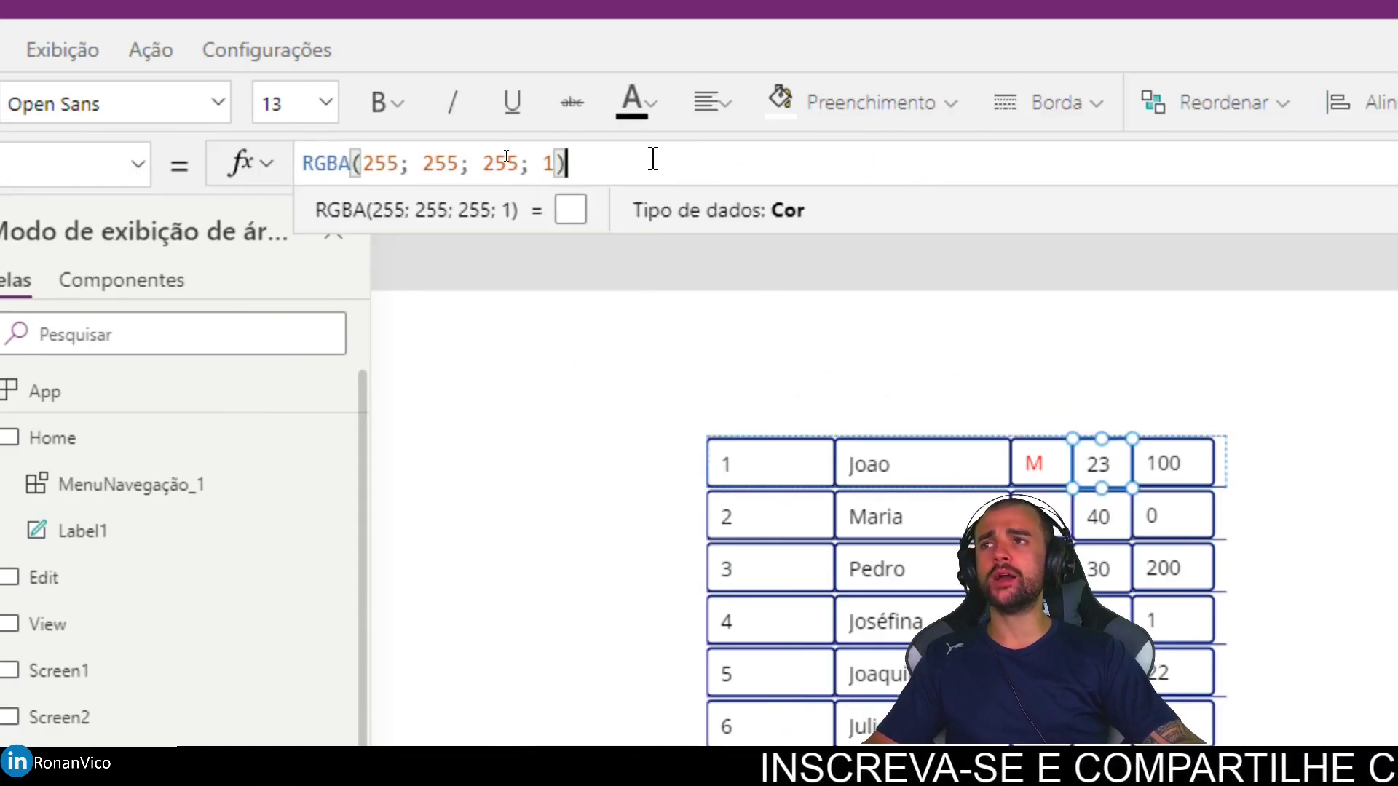
pyautogui.write('If(')
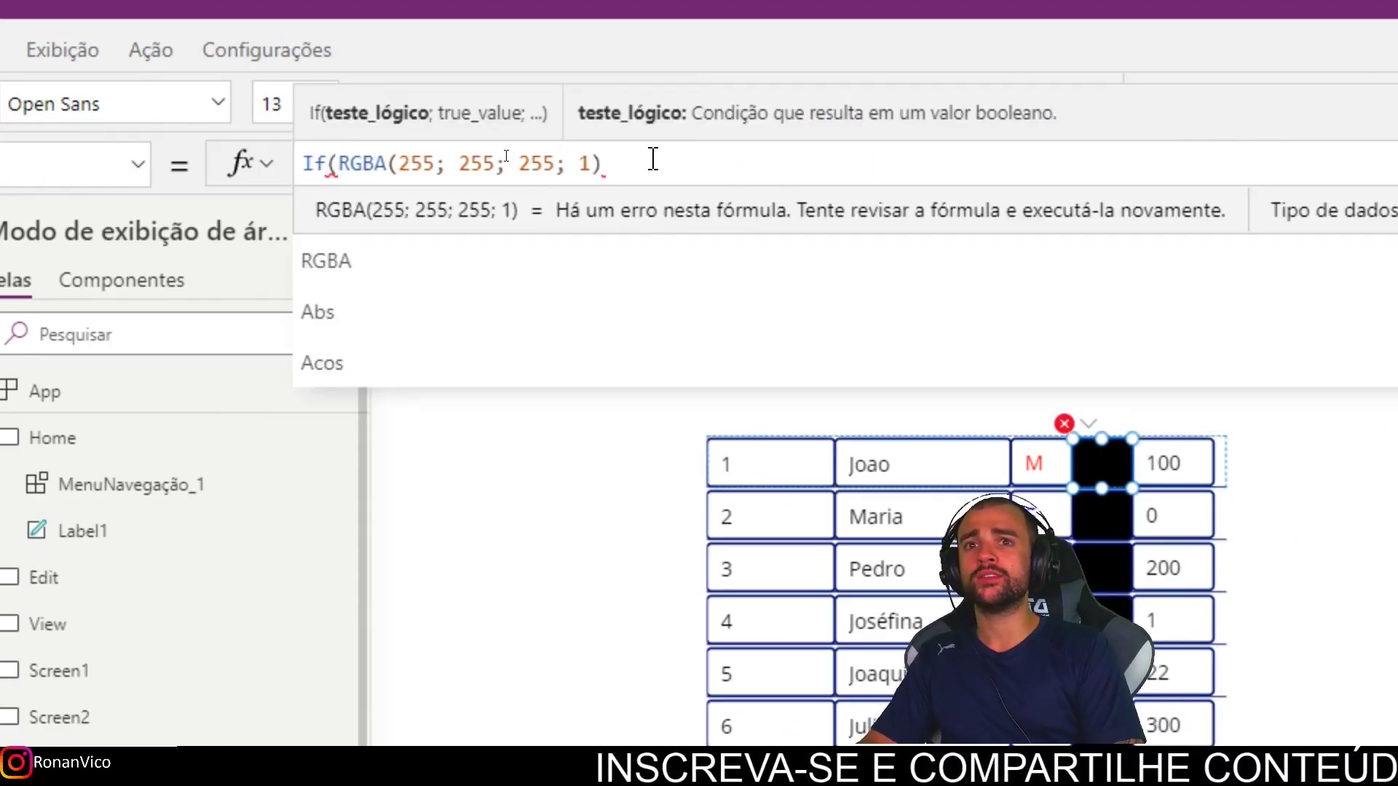
pyautogui.write('ThisItem.Idade > 30 ')
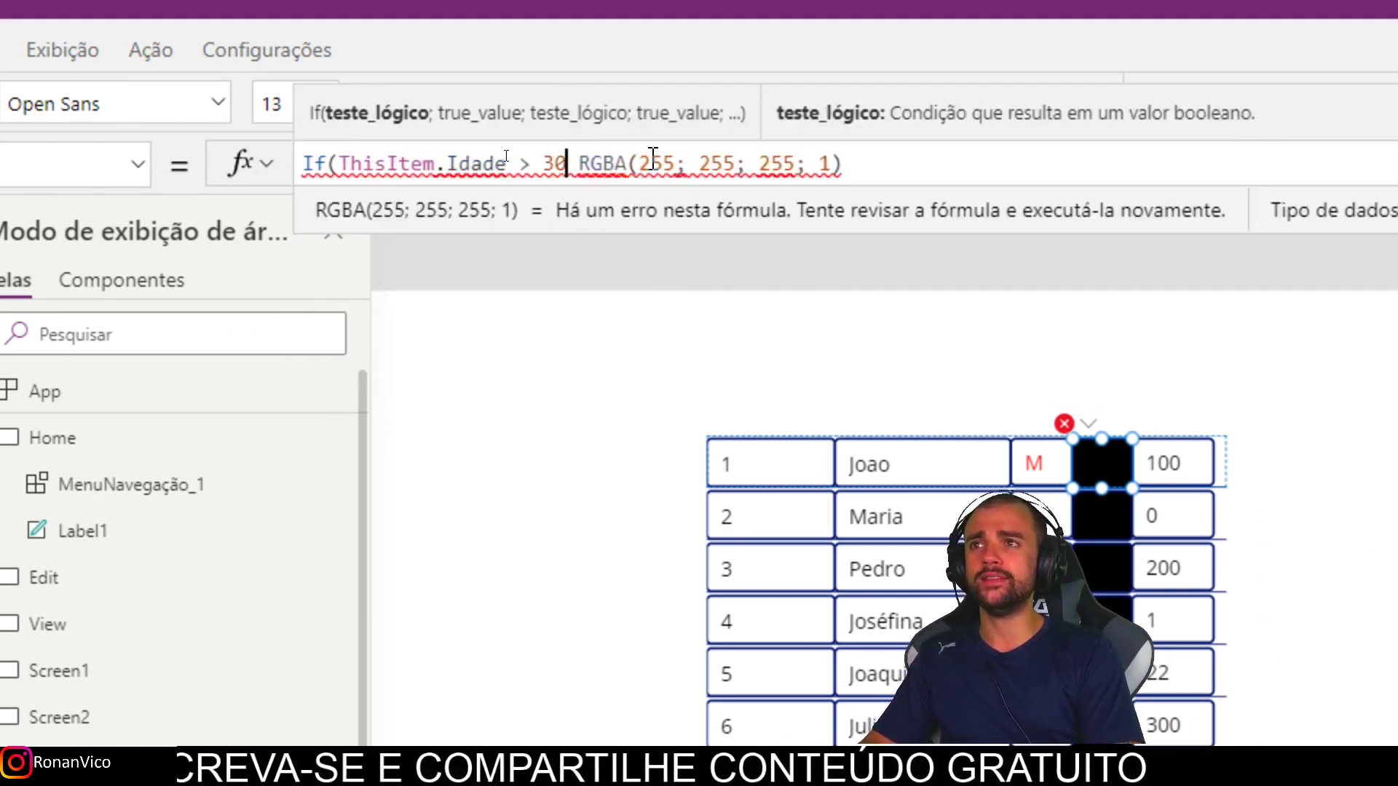
pyautogui.write(';')
pyautogui.press('End')
pyautogui.write(';)')
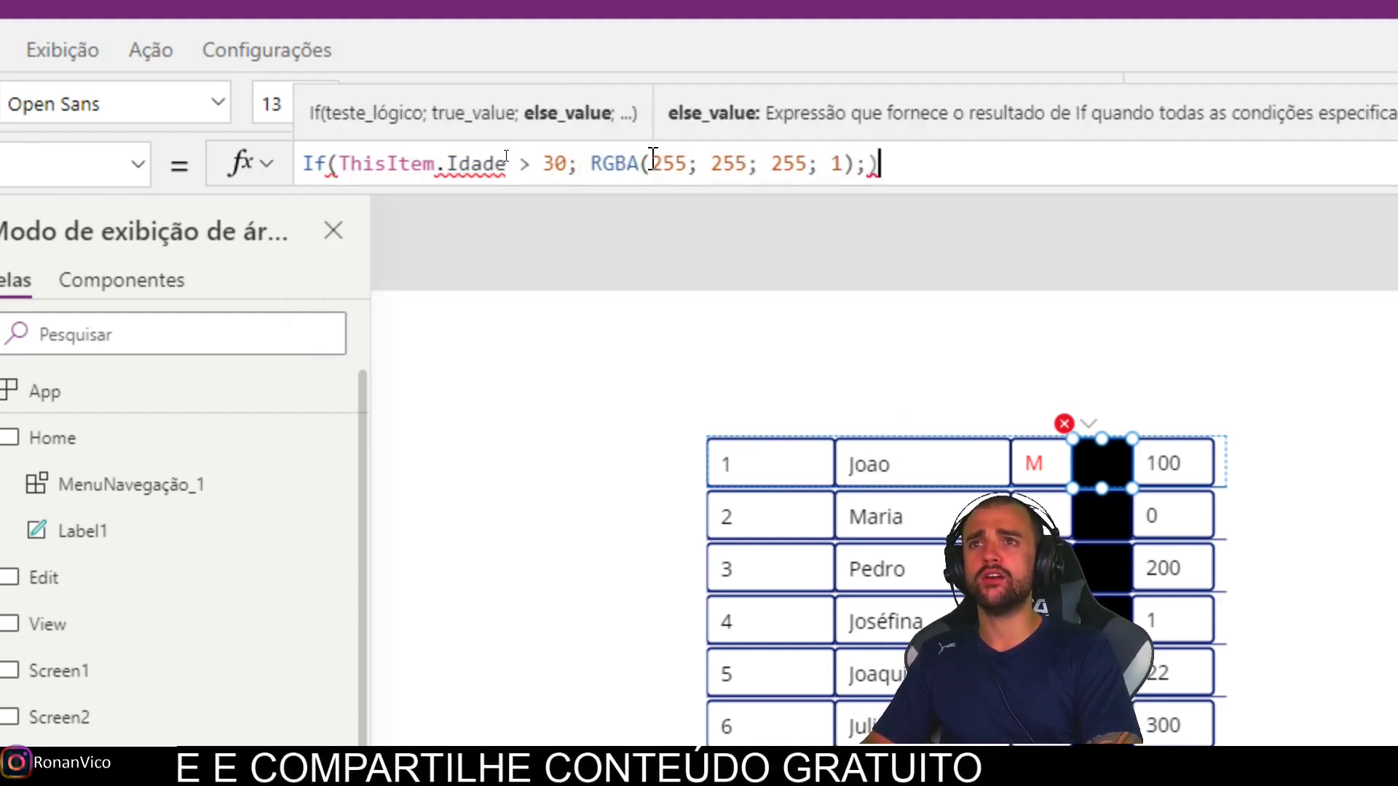
pyautogui.press('Left')
pyautogui.press('Left')
pyautogui.press('Left')
pyautogui.press('Left')
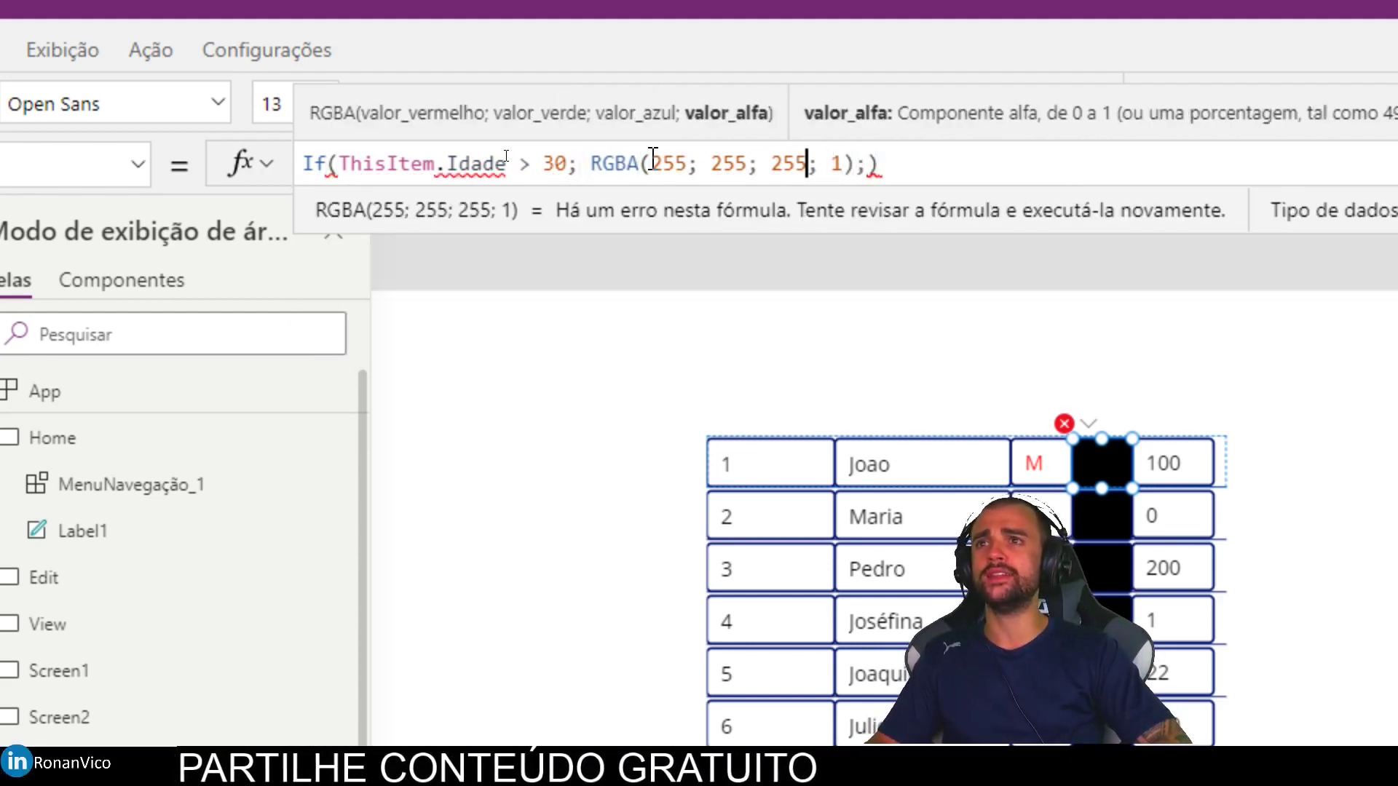
pyautogui.press('Left')
pyautogui.press('Left')
pyautogui.press('BackSpace')
pyautogui.press('BackSpace')
pyautogui.press('BackSpace')
pyautogui.write('0')
pyautogui.press('Left')
pyautogui.press('Left')
pyautogui.press('Left')
pyautogui.press('BackSpace')
pyautogui.press('BackSpace')
pyautogui.press('BackSpace')
pyautogui.write('0')
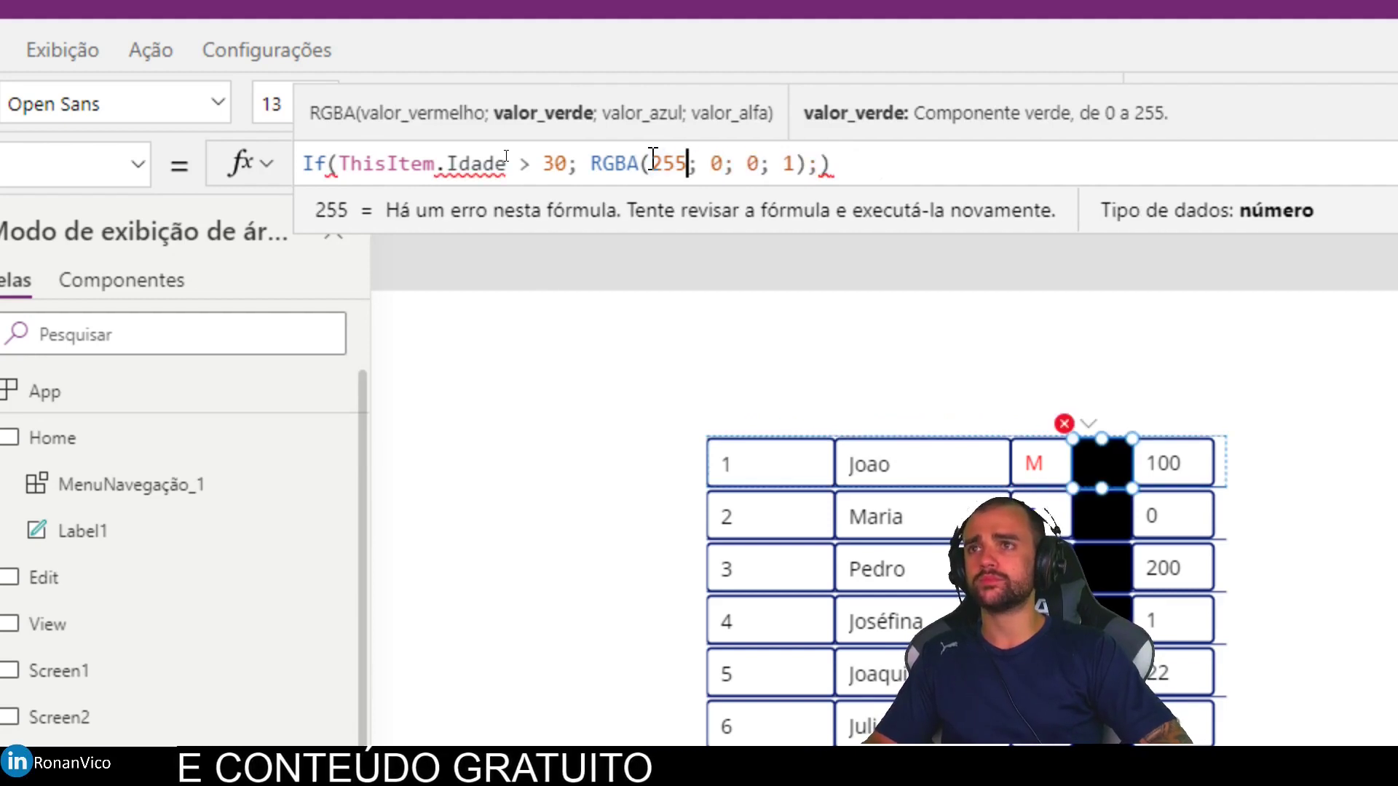
pyautogui.press('BackSpace')
pyautogui.press('BackSpace')
pyautogui.press('BackSpace')
pyautogui.write('00')
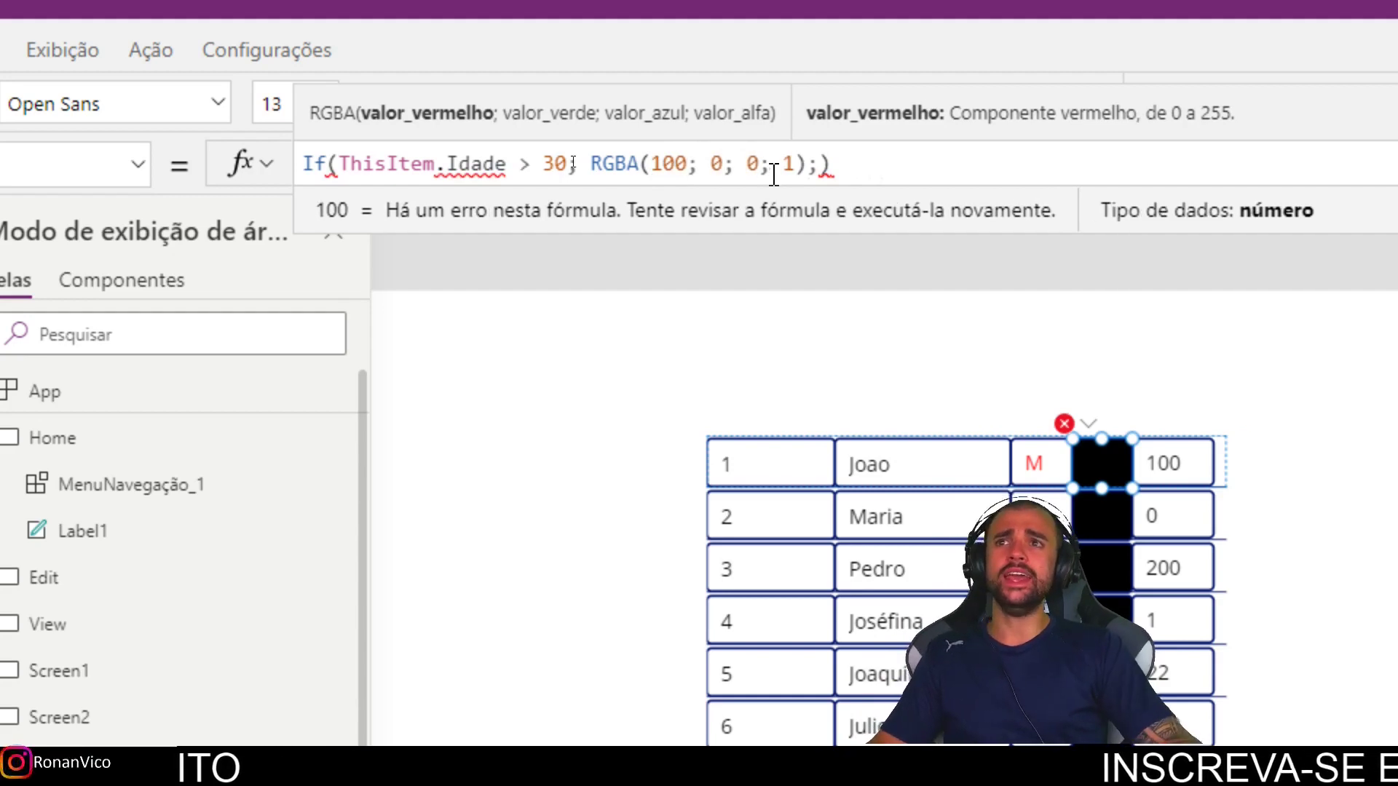
pyautogui.doubleClick(786, 165)
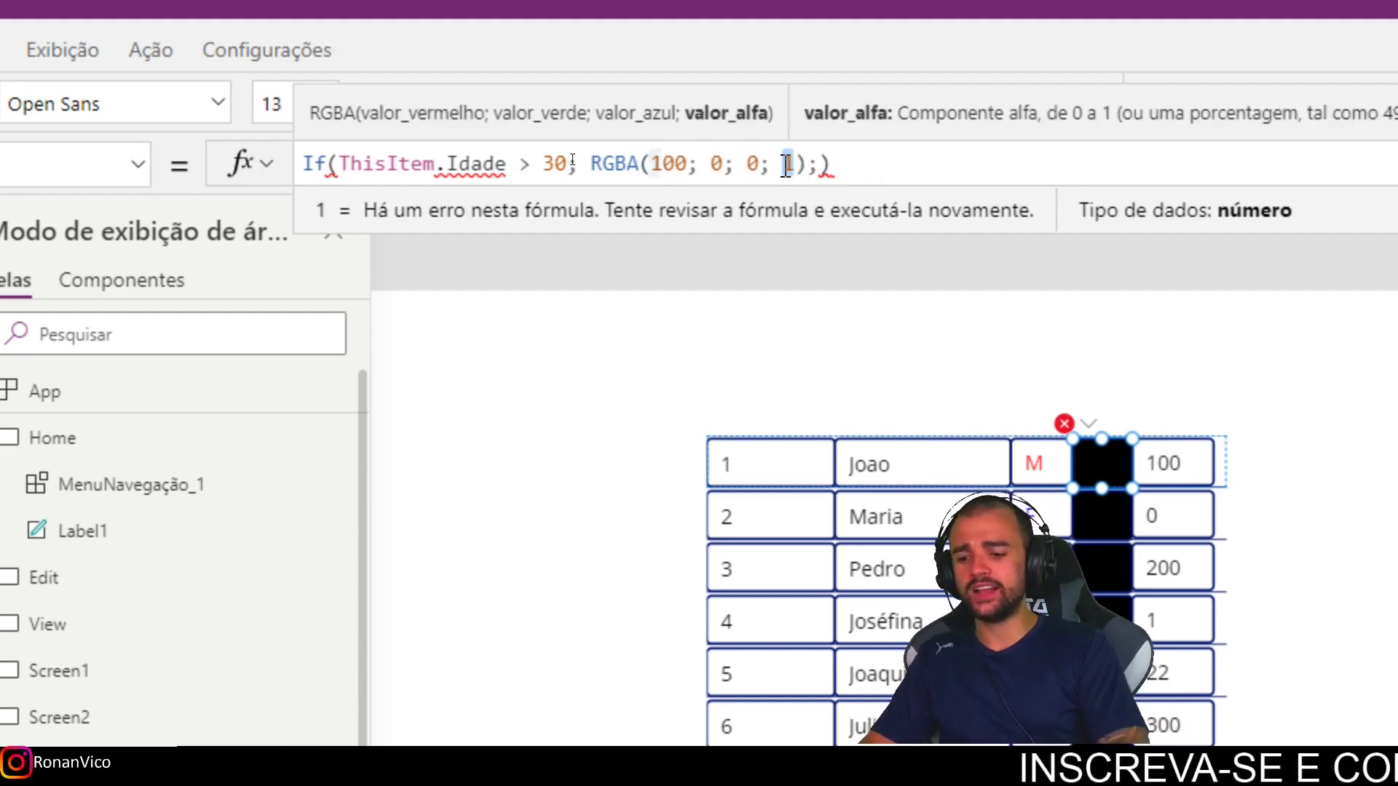
pyautogui.write('5')
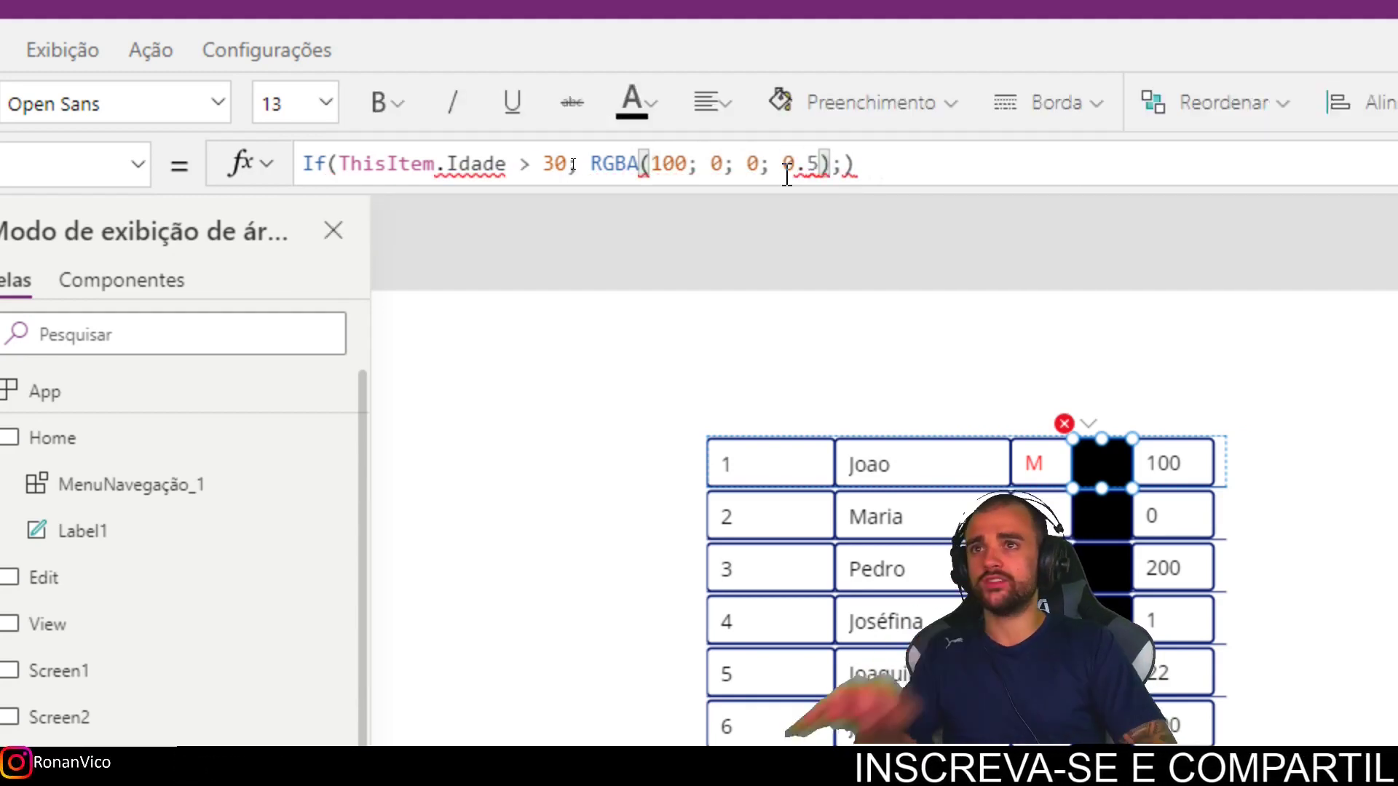
pyautogui.write(',')
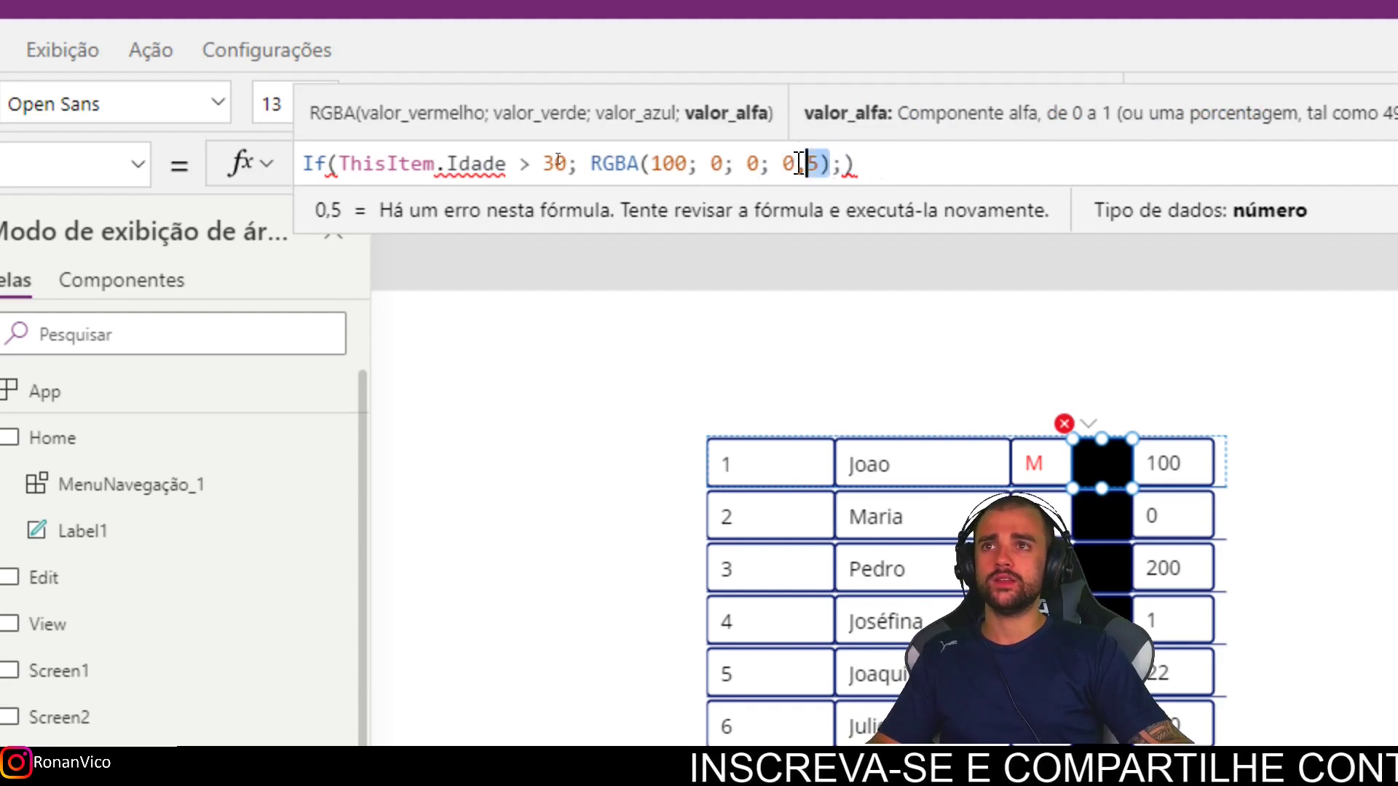
# - Copy the red colour in as the else value and change it to translucent green RGBA(0; 100; 0; 0,5)
pyautogui.moveTo(799, 163); pyautogui.dragTo(573, 164)
pyautogui.hotkey('ctrl', 'c')
pyautogui.click(843, 165)
pyautogui.hotkey('ctrl', 'v')
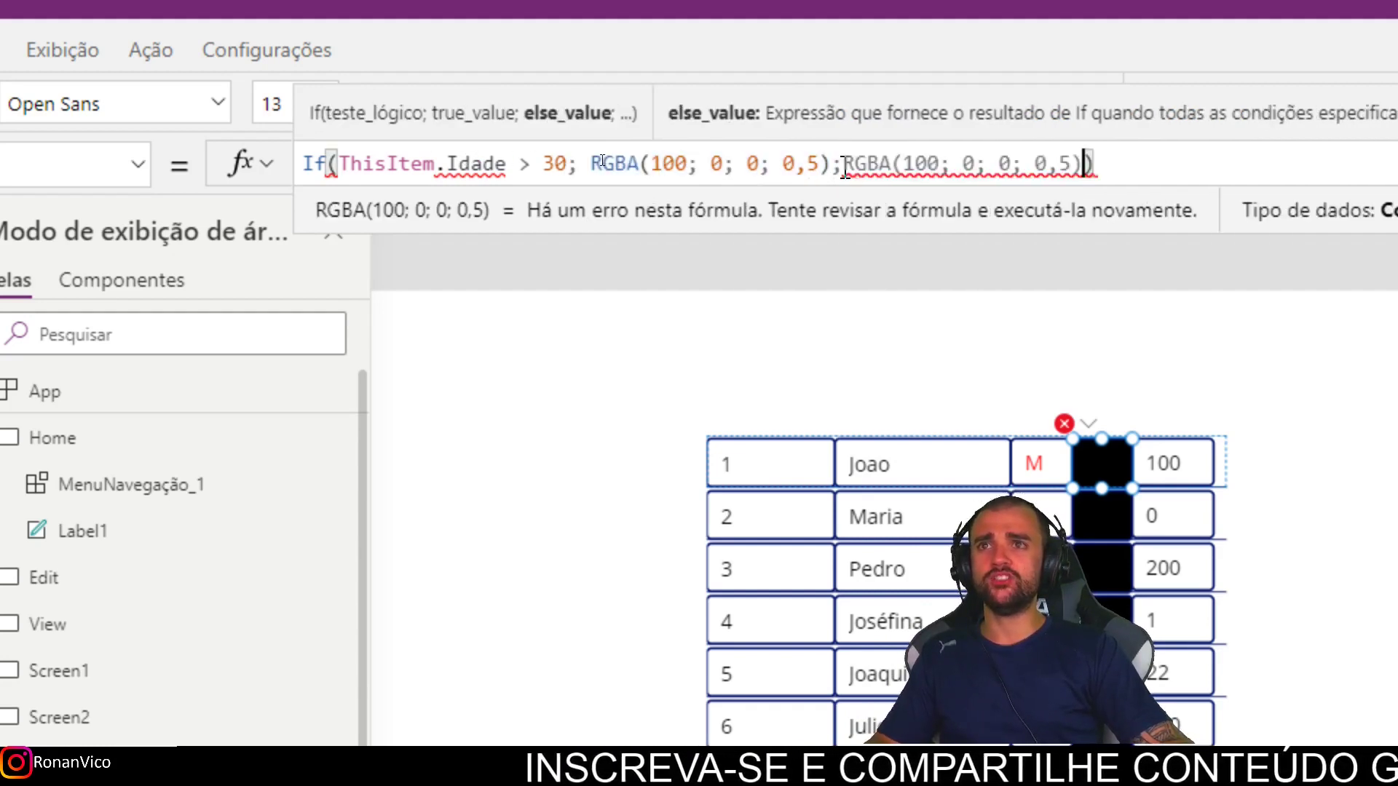
pyautogui.doubleClick(934, 163)
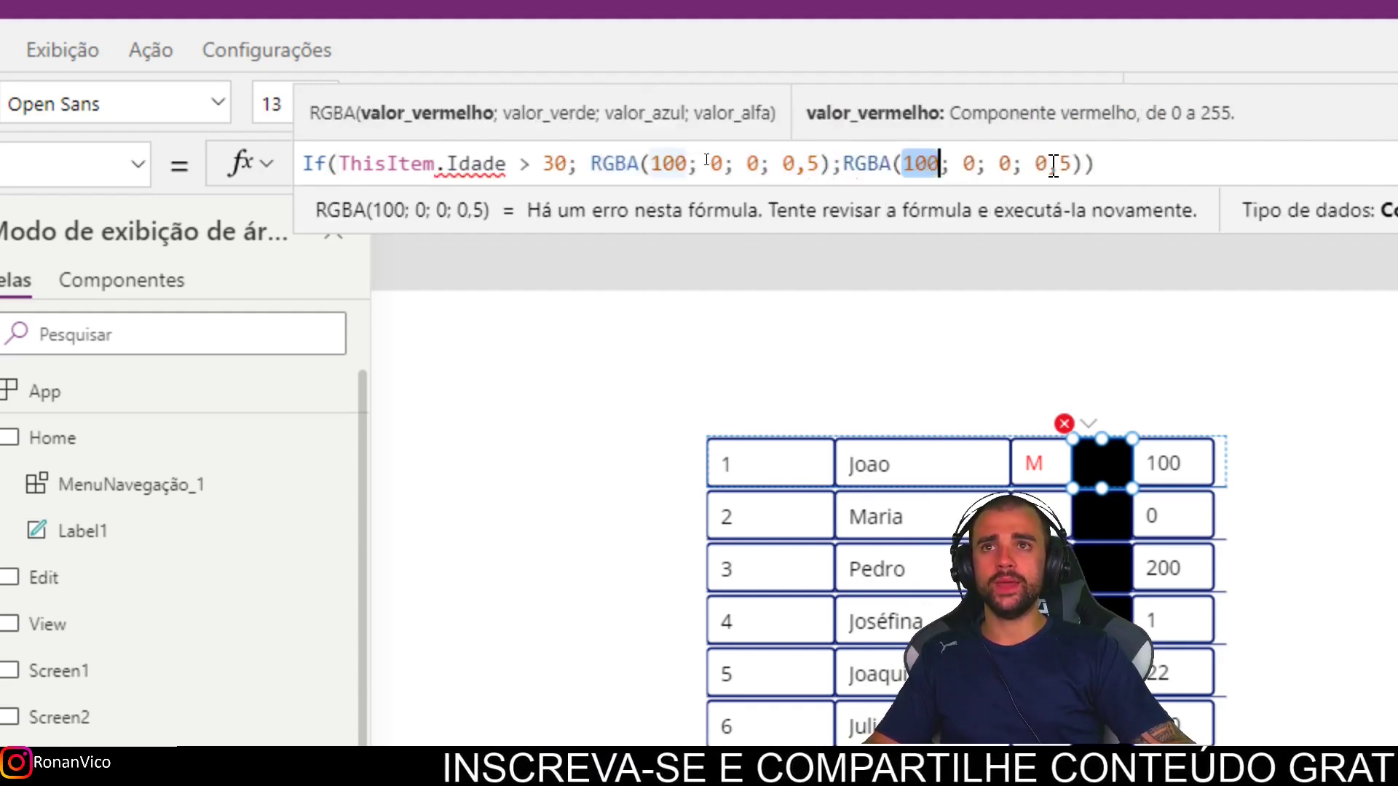
pyautogui.write('0')
pyautogui.doubleClick(970, 166)
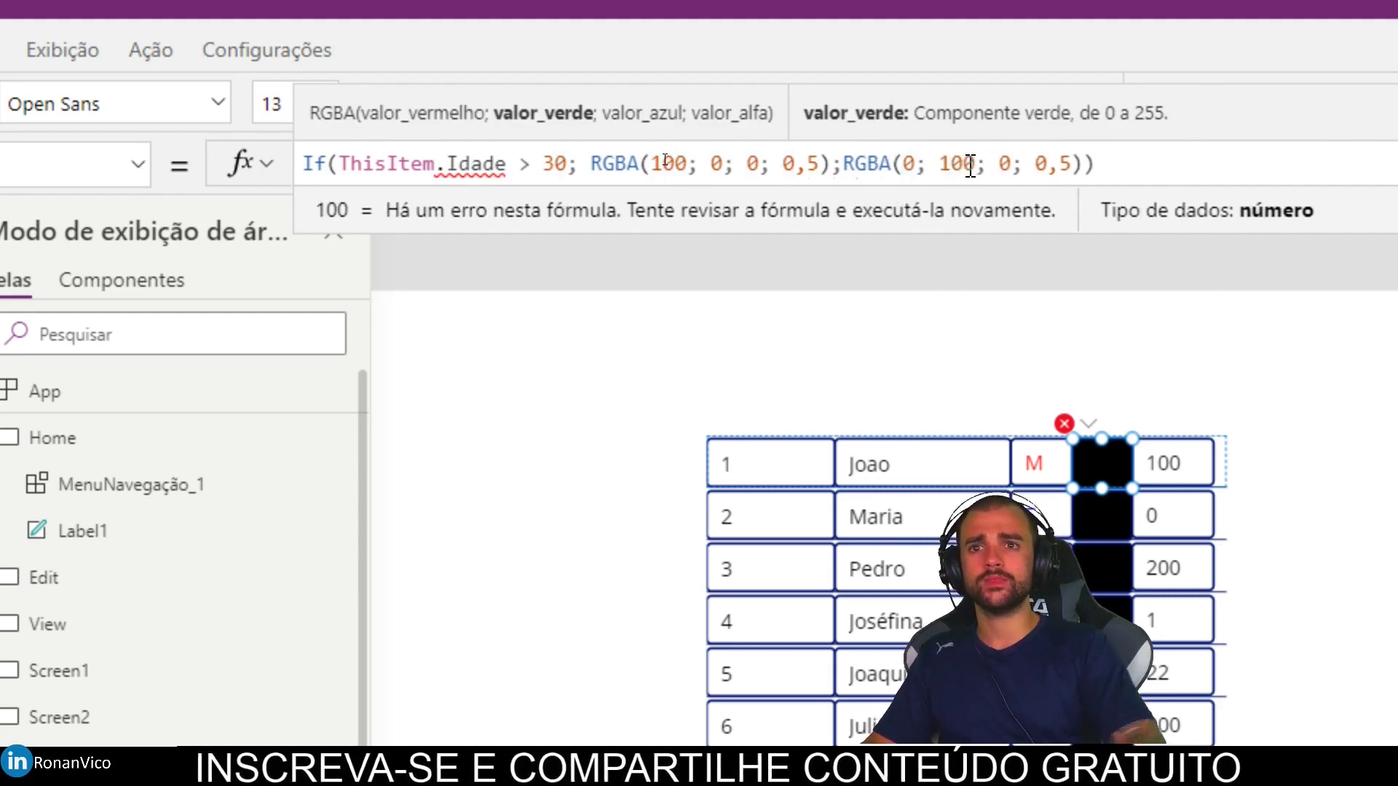
# - Wrap the condition's ThisItem.Idade in Value() so ages compare numerically
pyautogui.doubleClick(458, 163)
pyautogui.press('BackSpace')
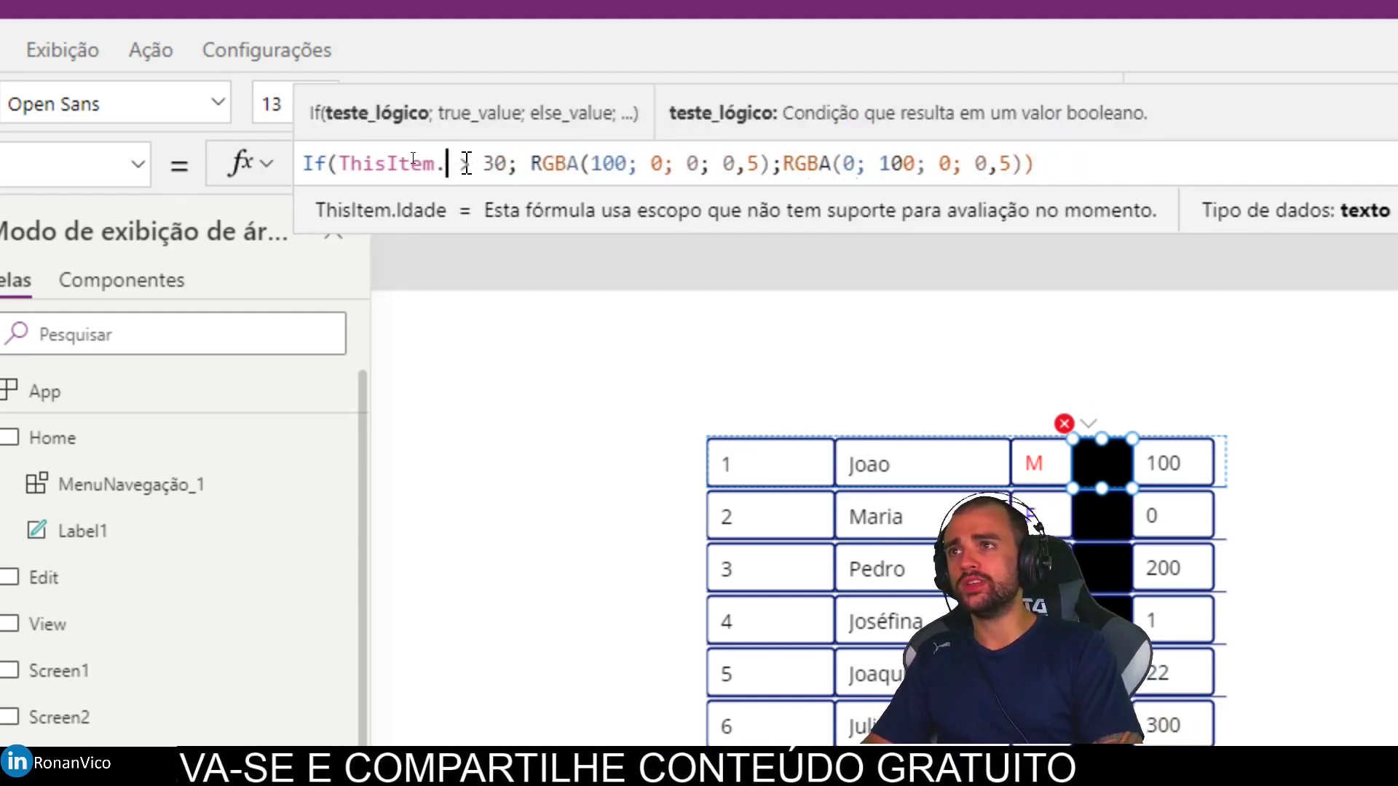
pyautogui.click(325, 264)
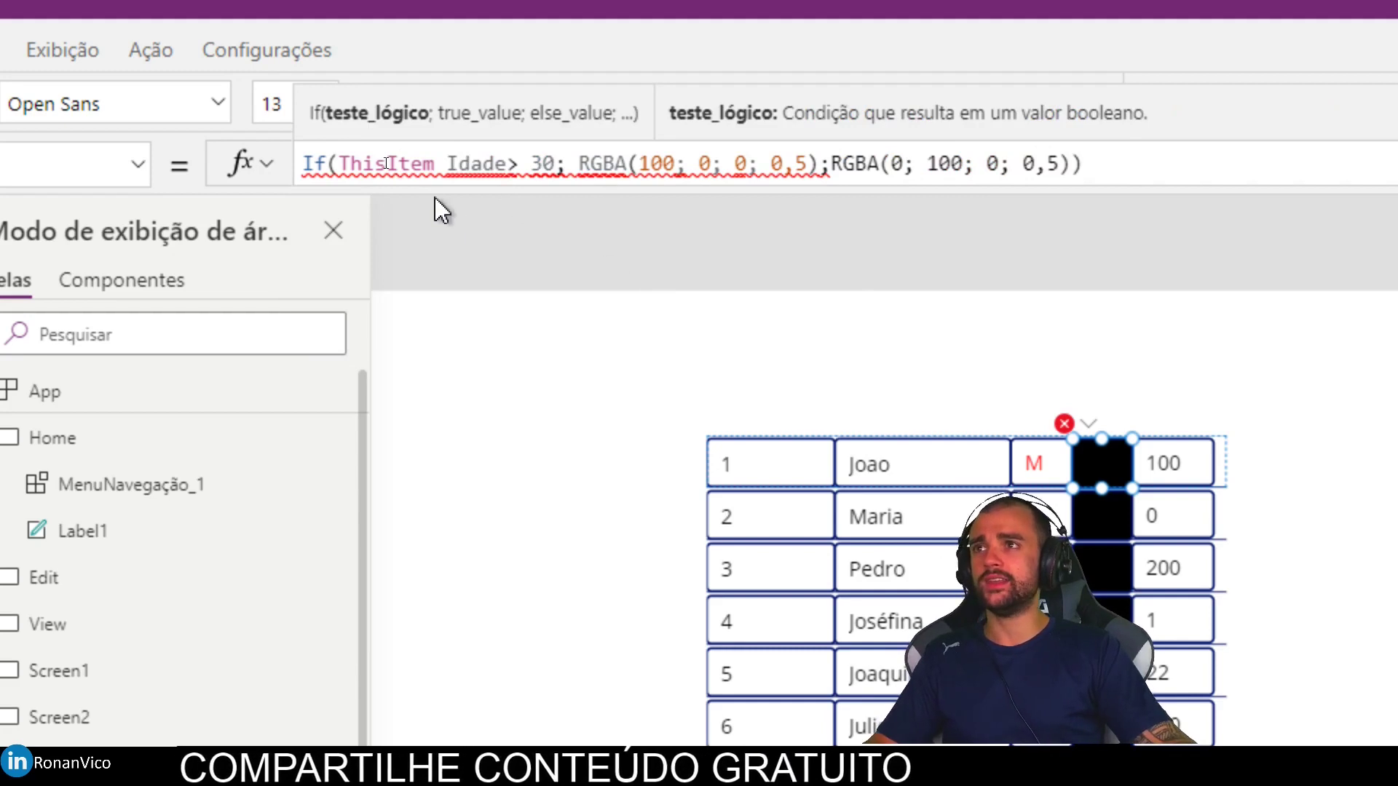
pyautogui.click(443, 162)
pyautogui.write('.')
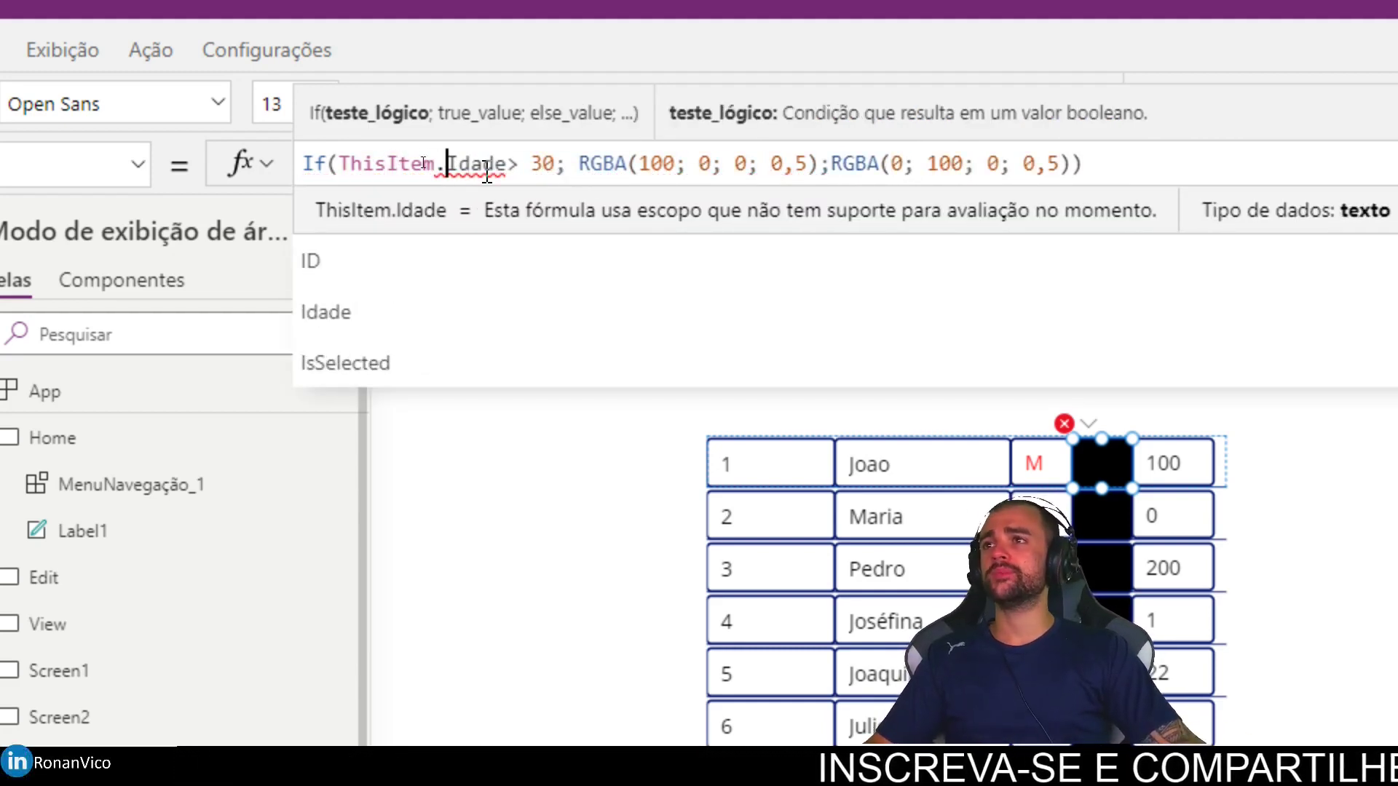
pyautogui.hotkey('ctrl', 'Left')
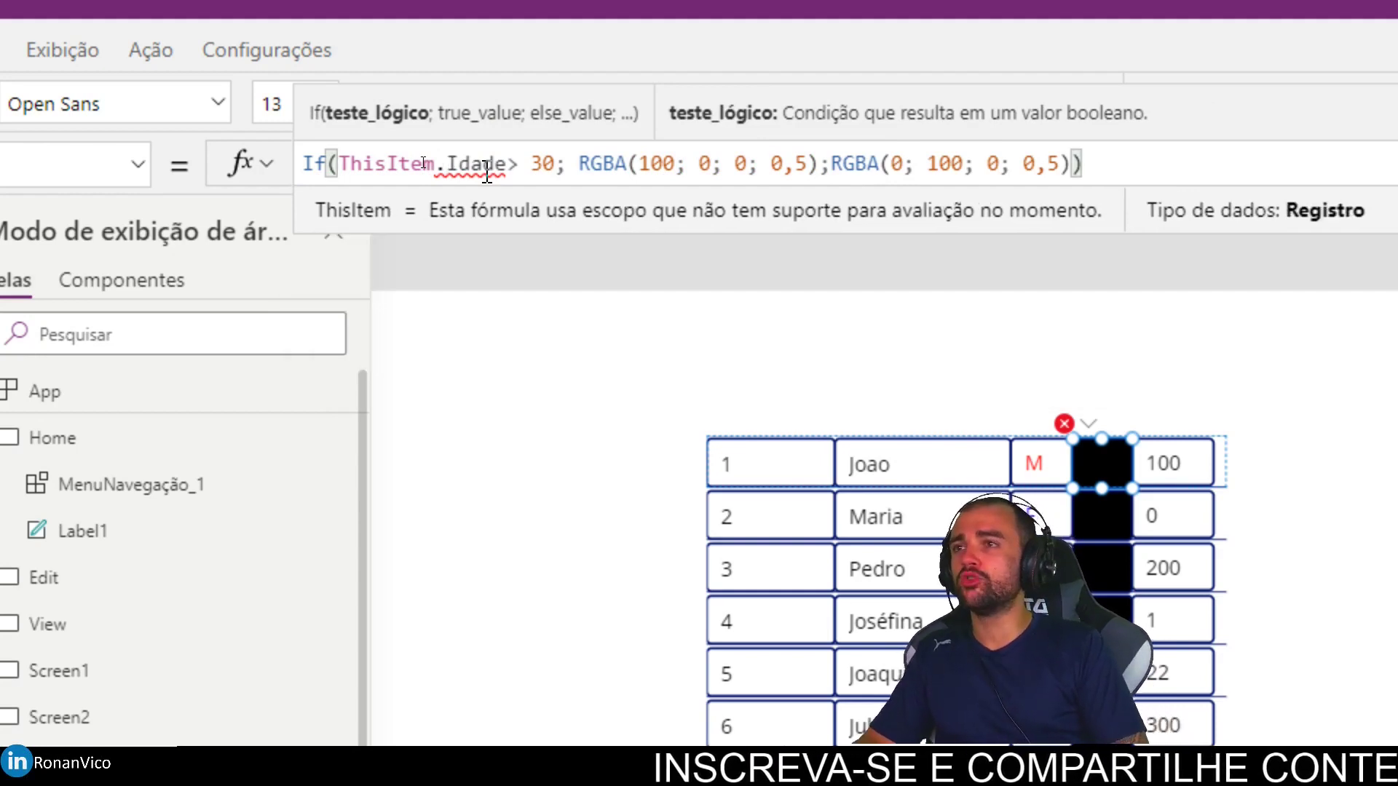
pyautogui.write('Value(')
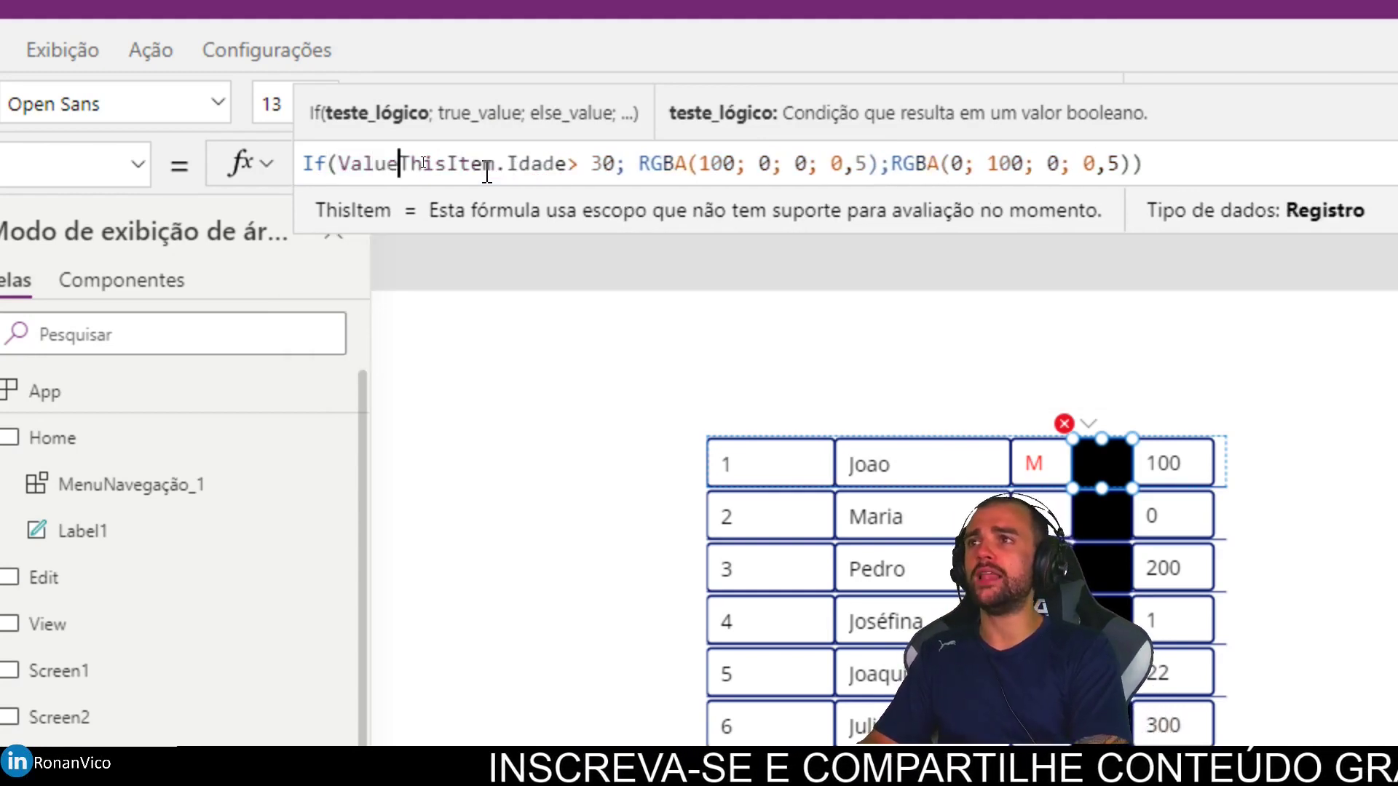
pyautogui.hotkey('ctrl', 'Right')
pyautogui.write(')')
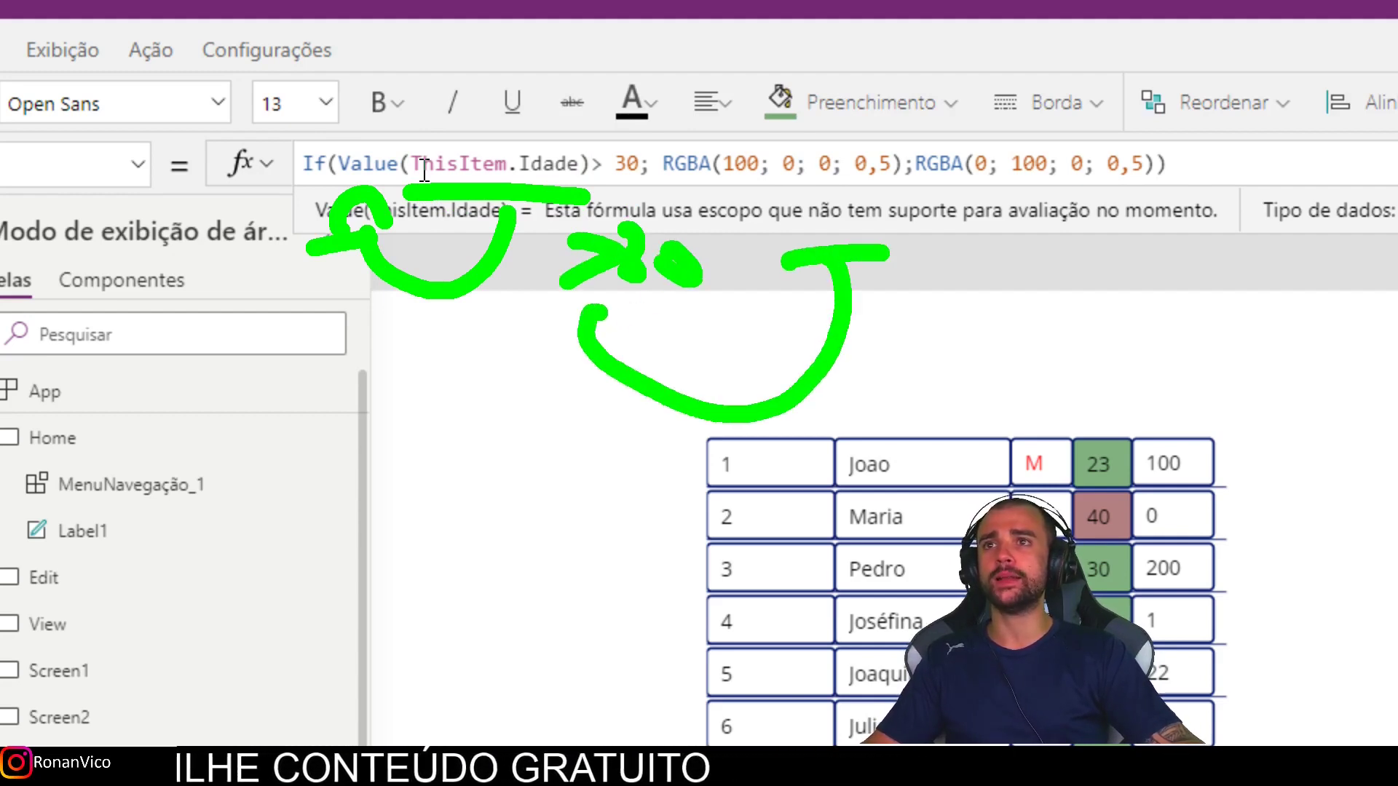
pyautogui.moveTo(503, 421); pyautogui.dragTo(1077, 501)
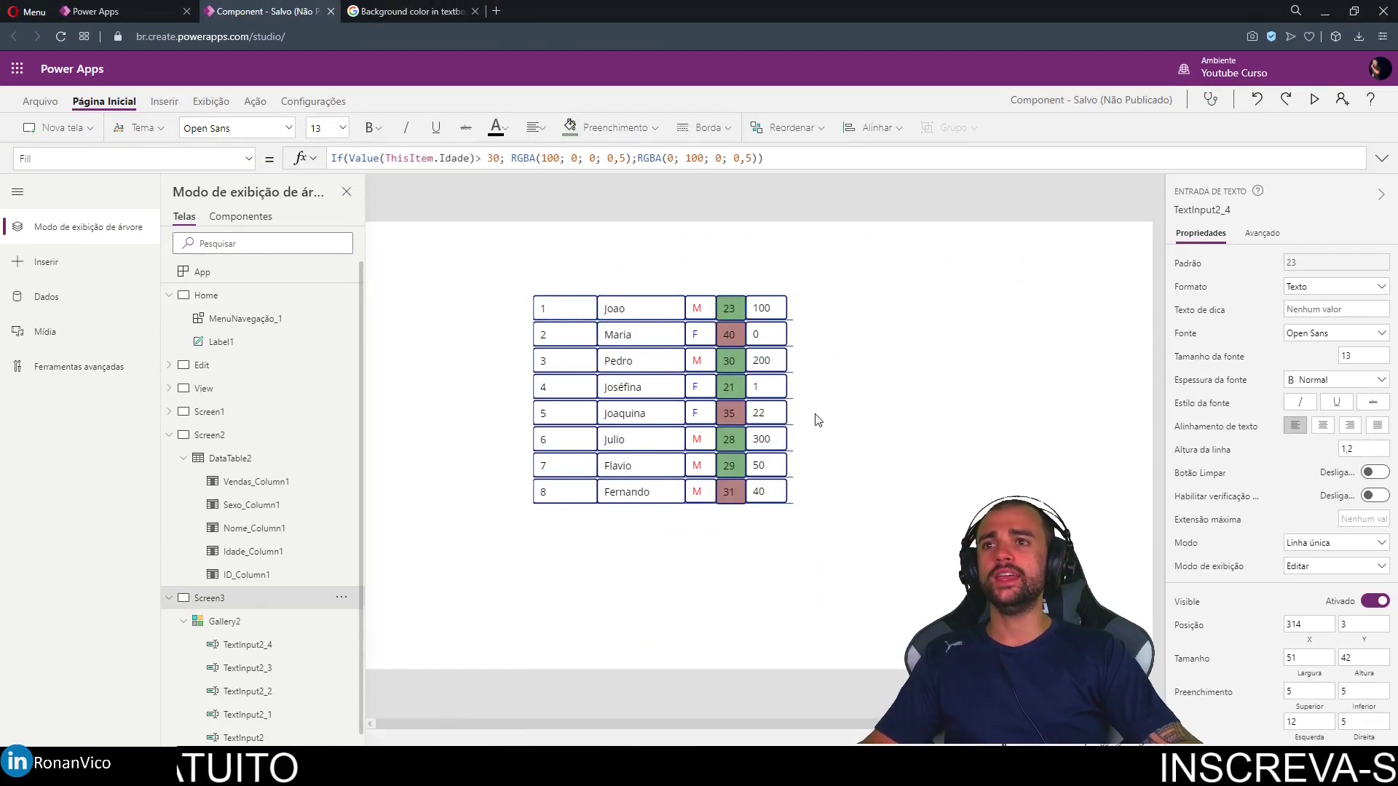
# - Inspect the gallery and switch the 100 sales cell's property to OnSelect
pyautogui.click(818, 415)
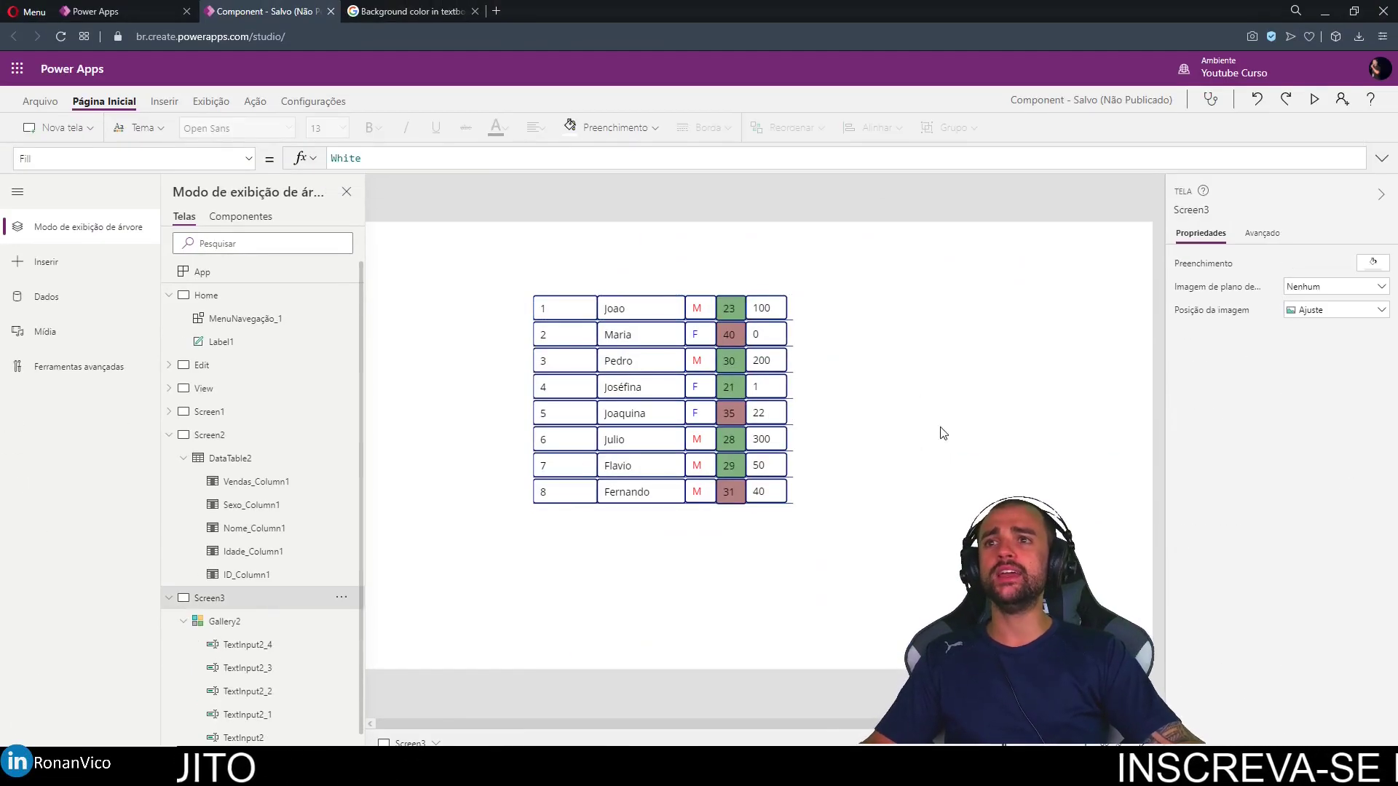
pyautogui.click(757, 455)
pyautogui.click(874, 546)
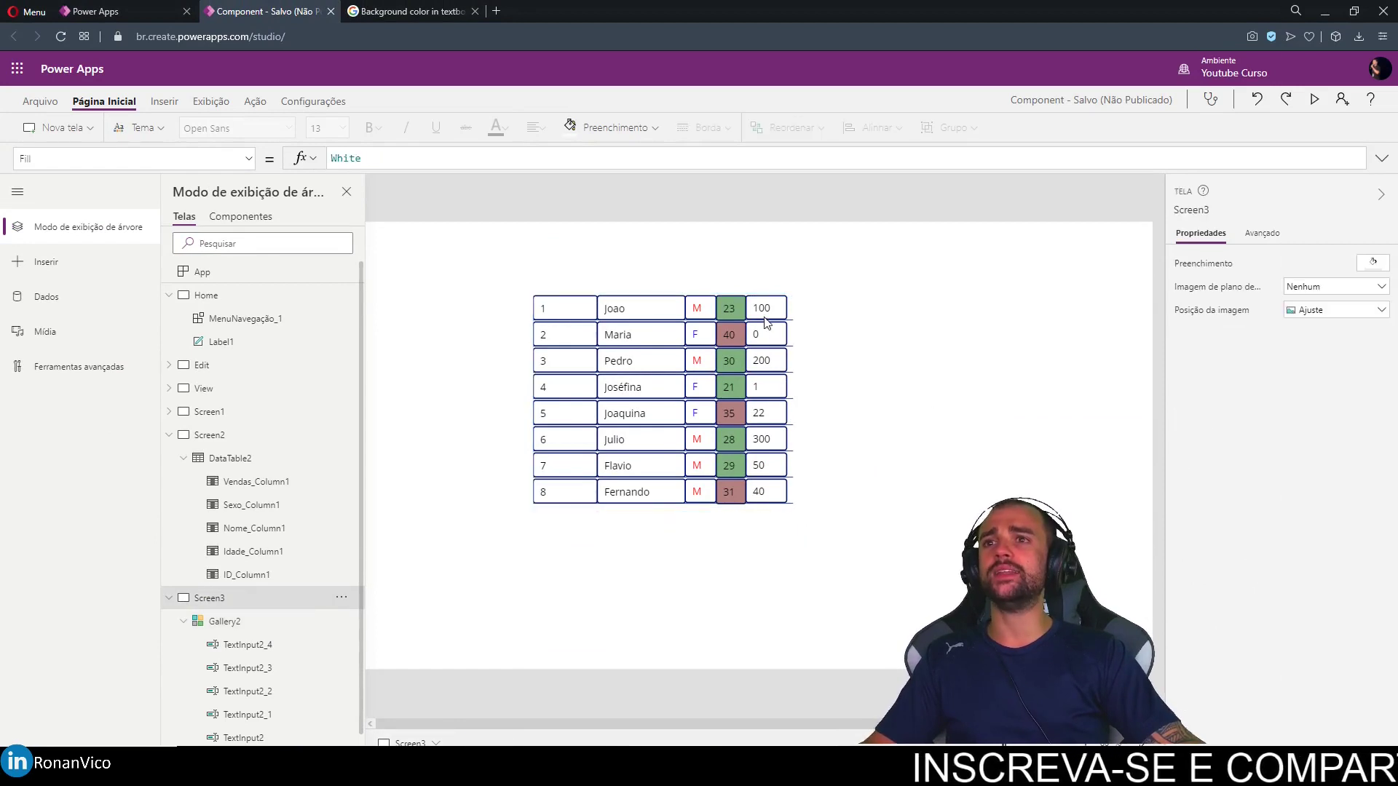
pyautogui.click(764, 307)
pyautogui.click(967, 334)
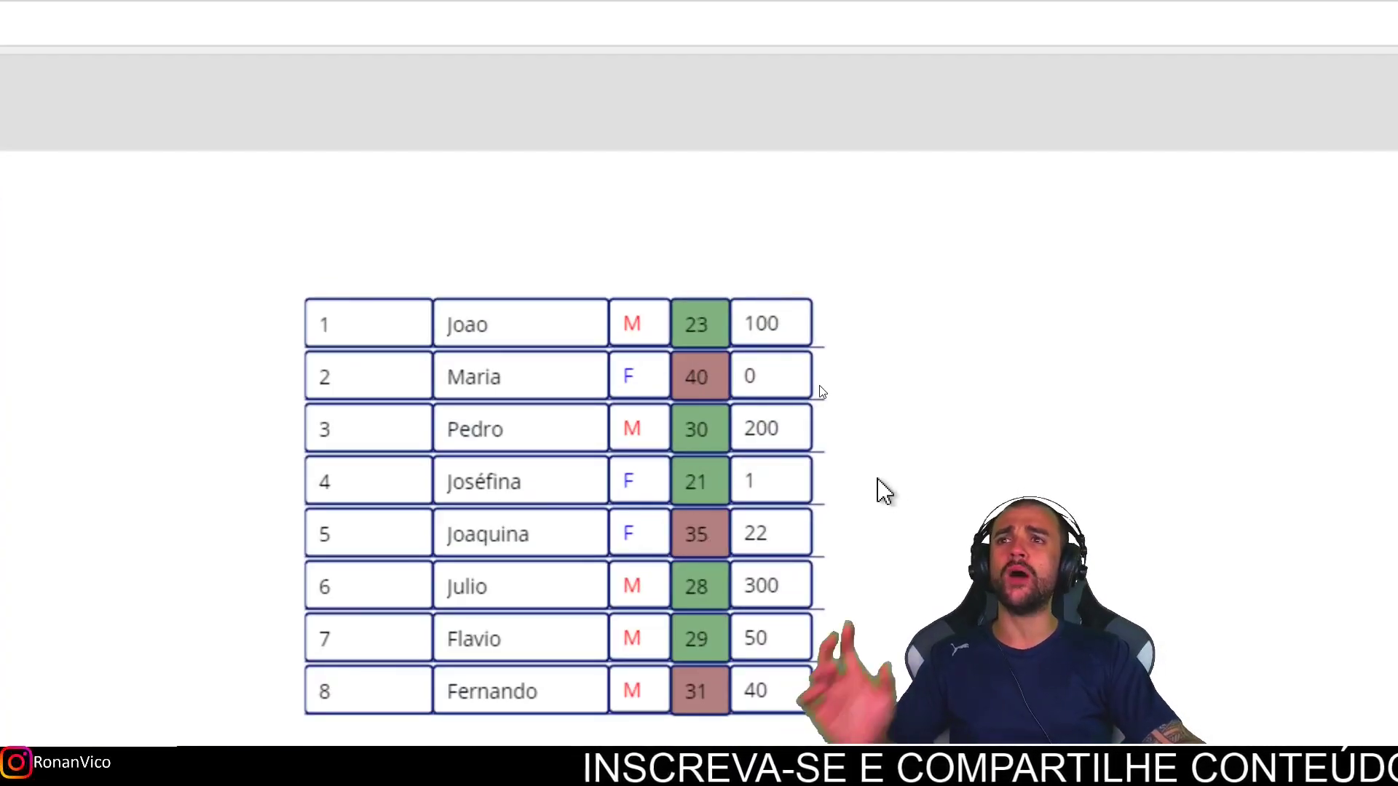
pyautogui.click(762, 322)
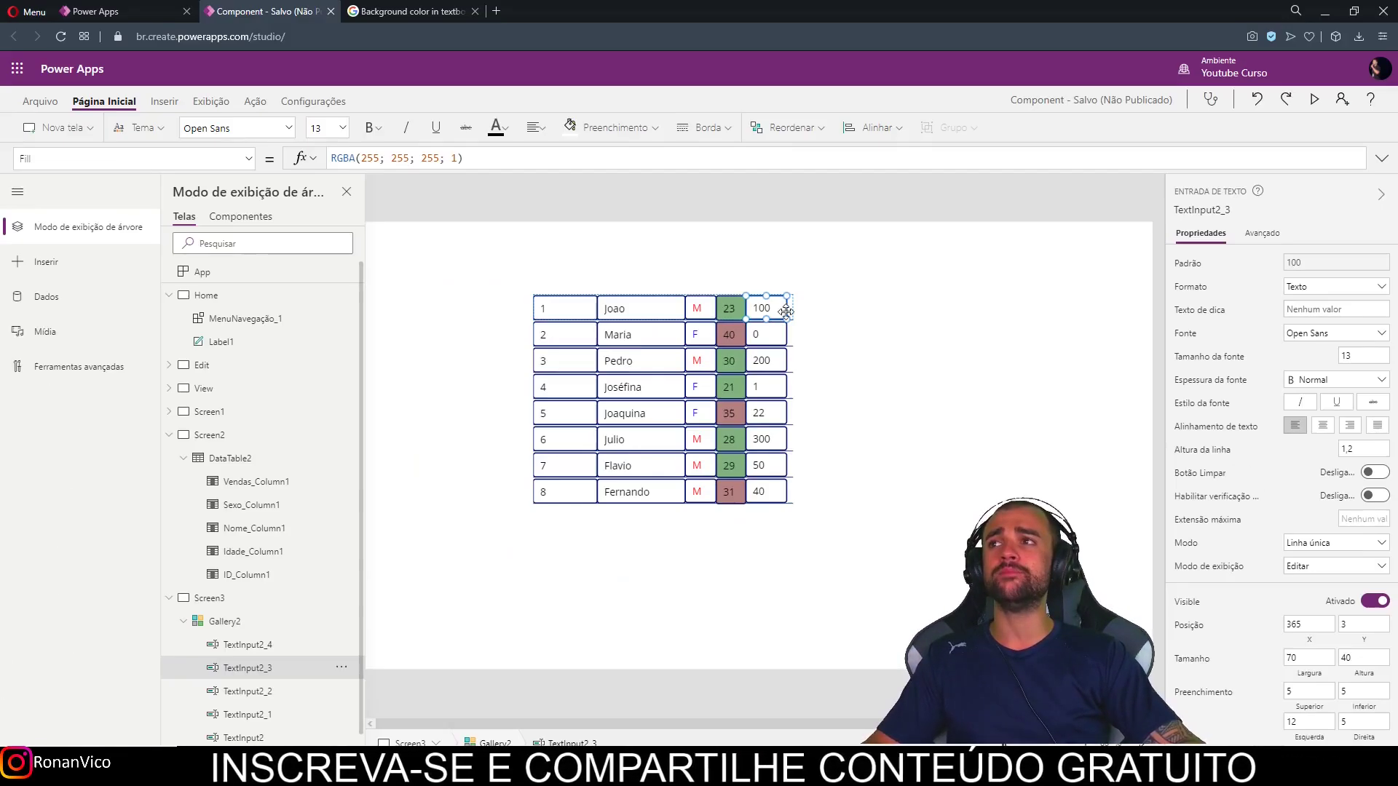
pyautogui.click(796, 313)
pyautogui.click(785, 306)
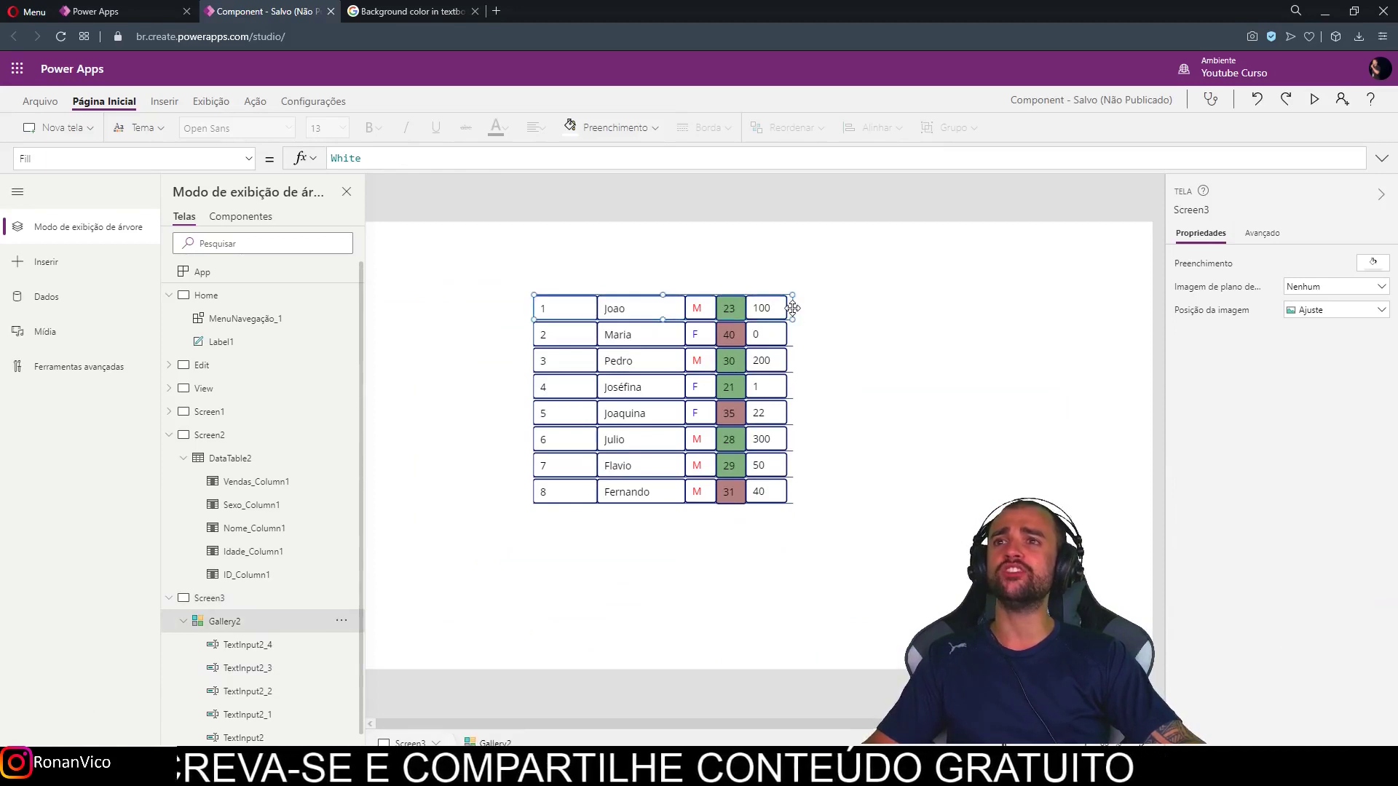
pyautogui.click(772, 308)
pyautogui.click(243, 166)
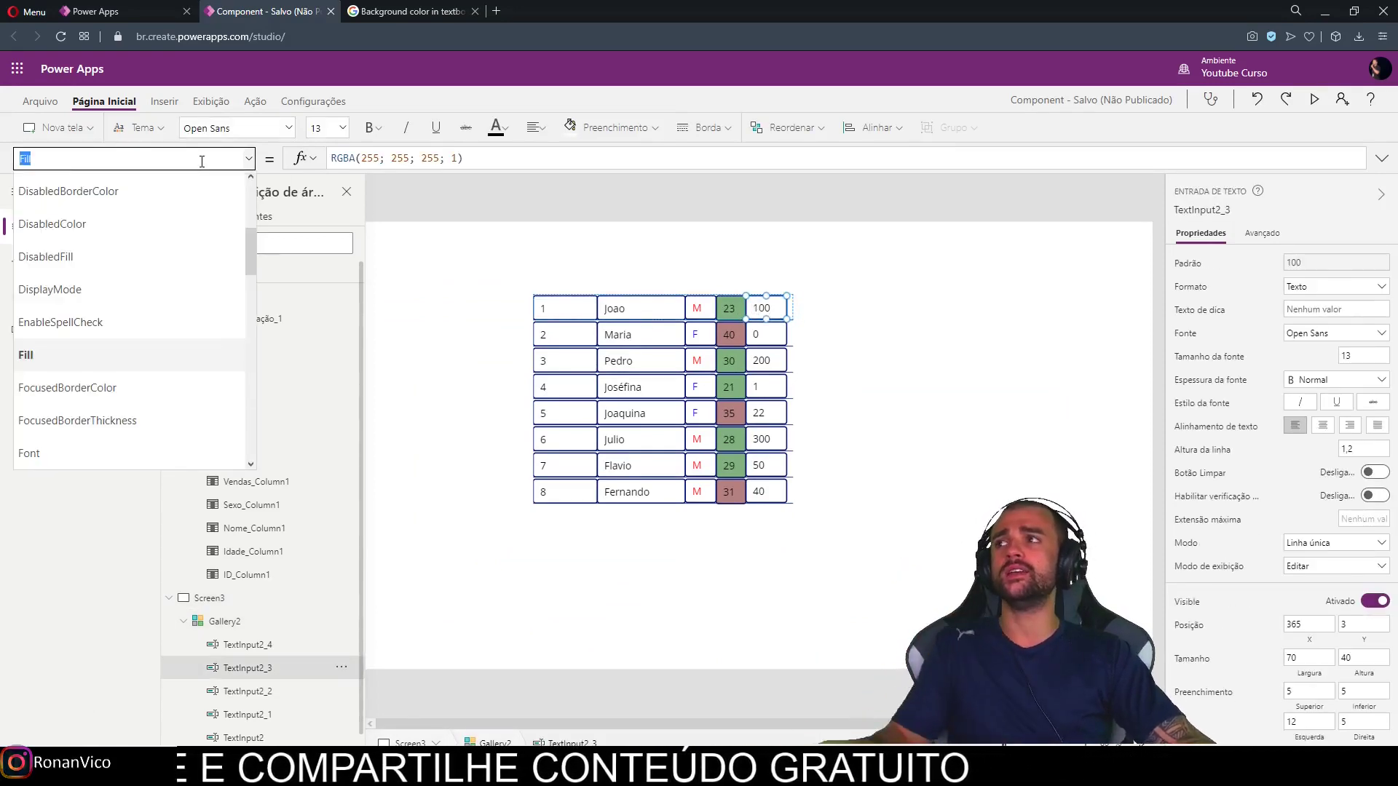
pyautogui.write('OnSelect')
pyautogui.press('Return')
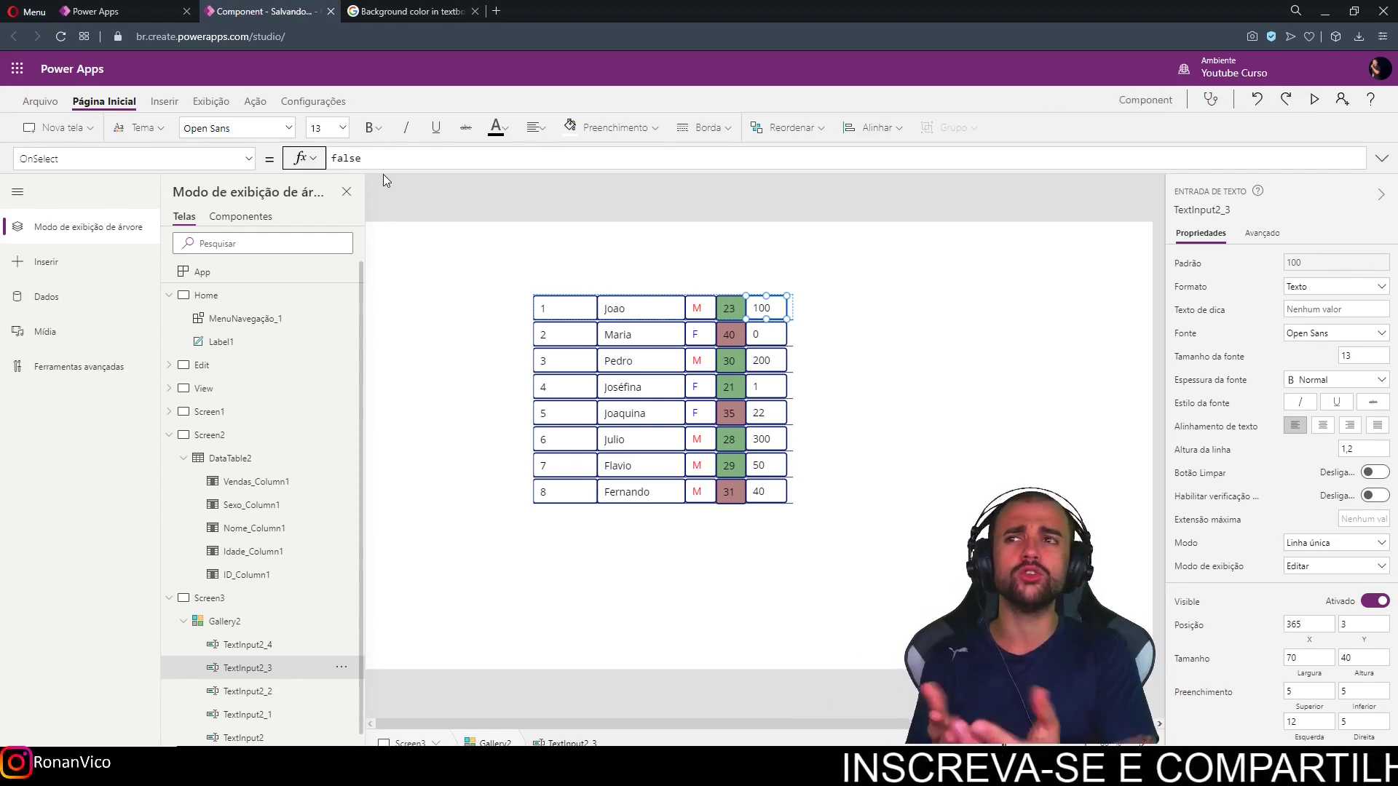
# - Reselect the gallery and pick the first ID cell of its template row
pyautogui.click(895, 560)
pyautogui.click(791, 411)
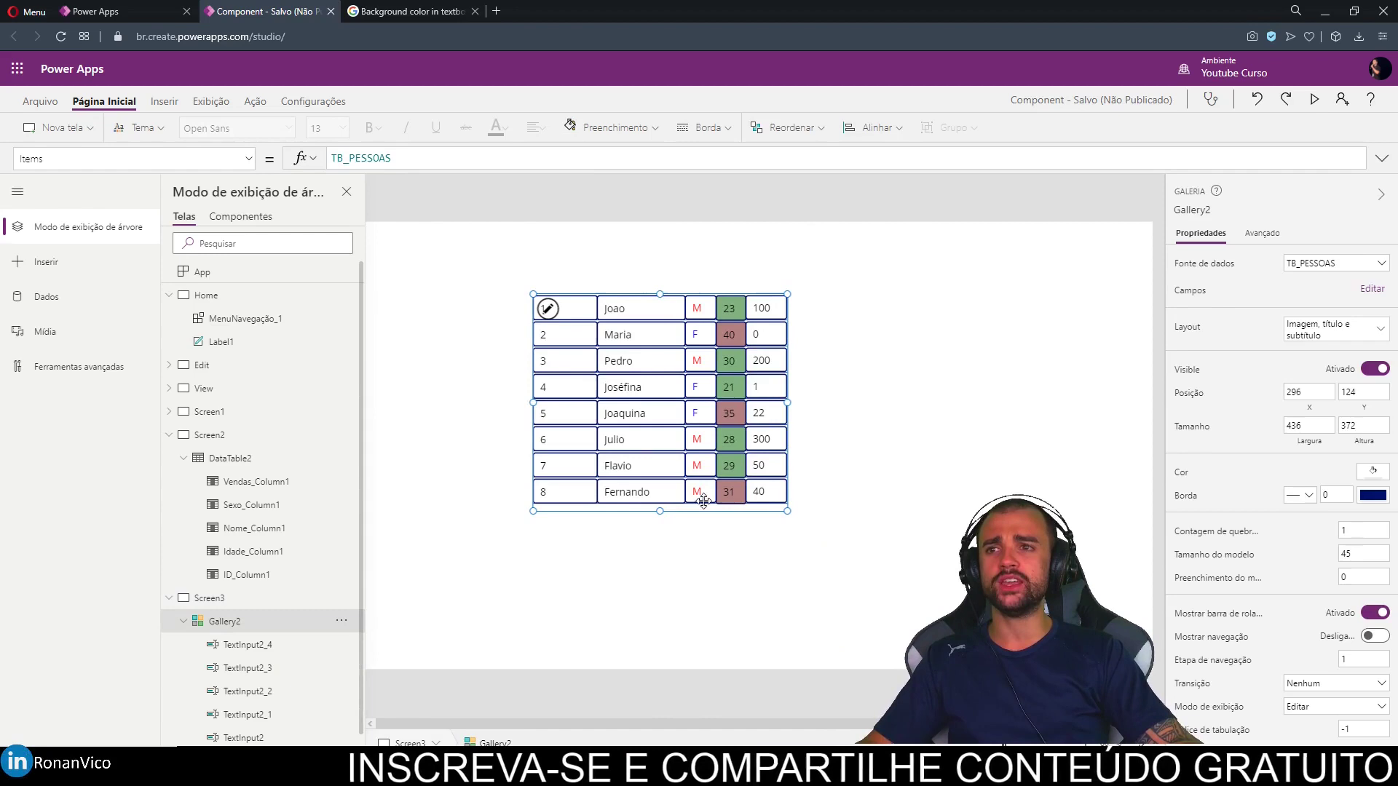
pyautogui.click(880, 515)
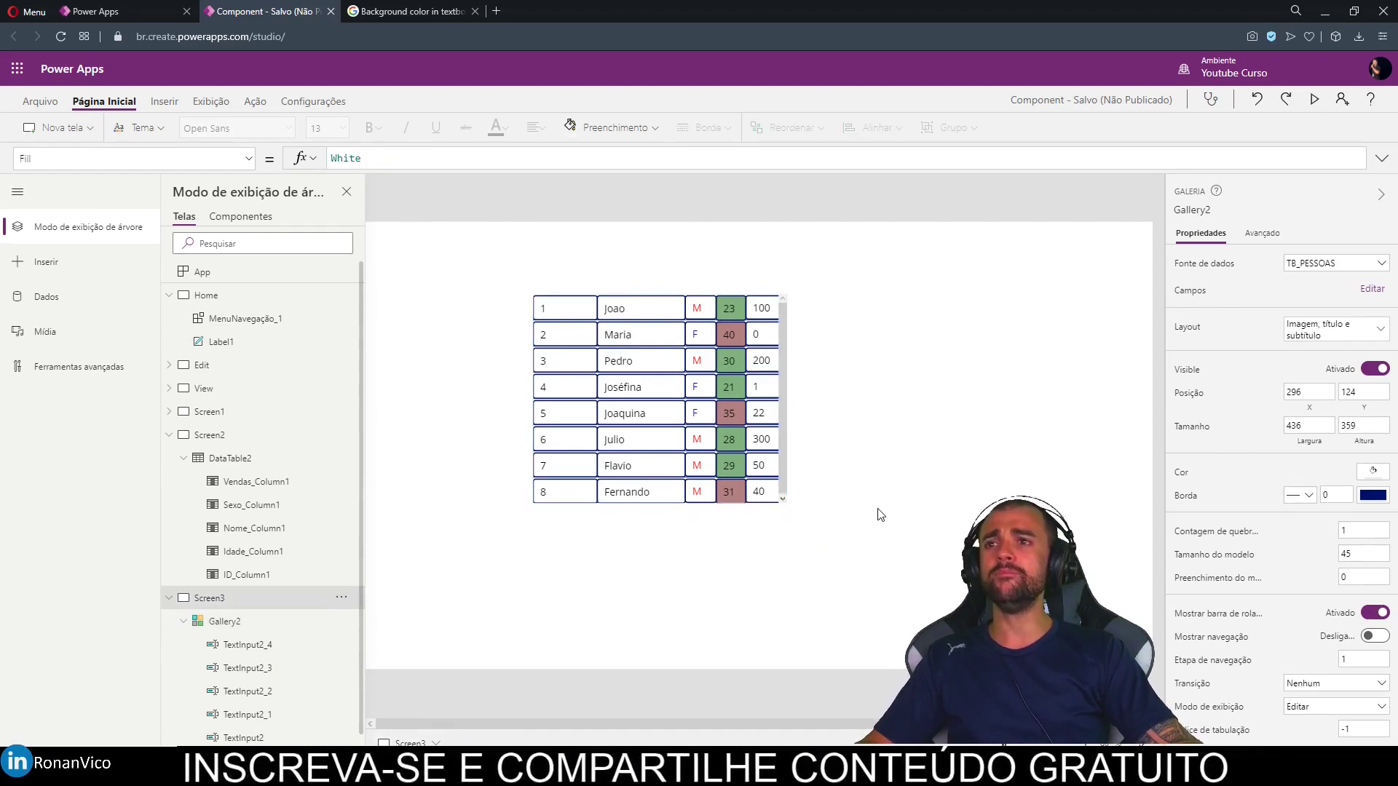
pyautogui.click(782, 487)
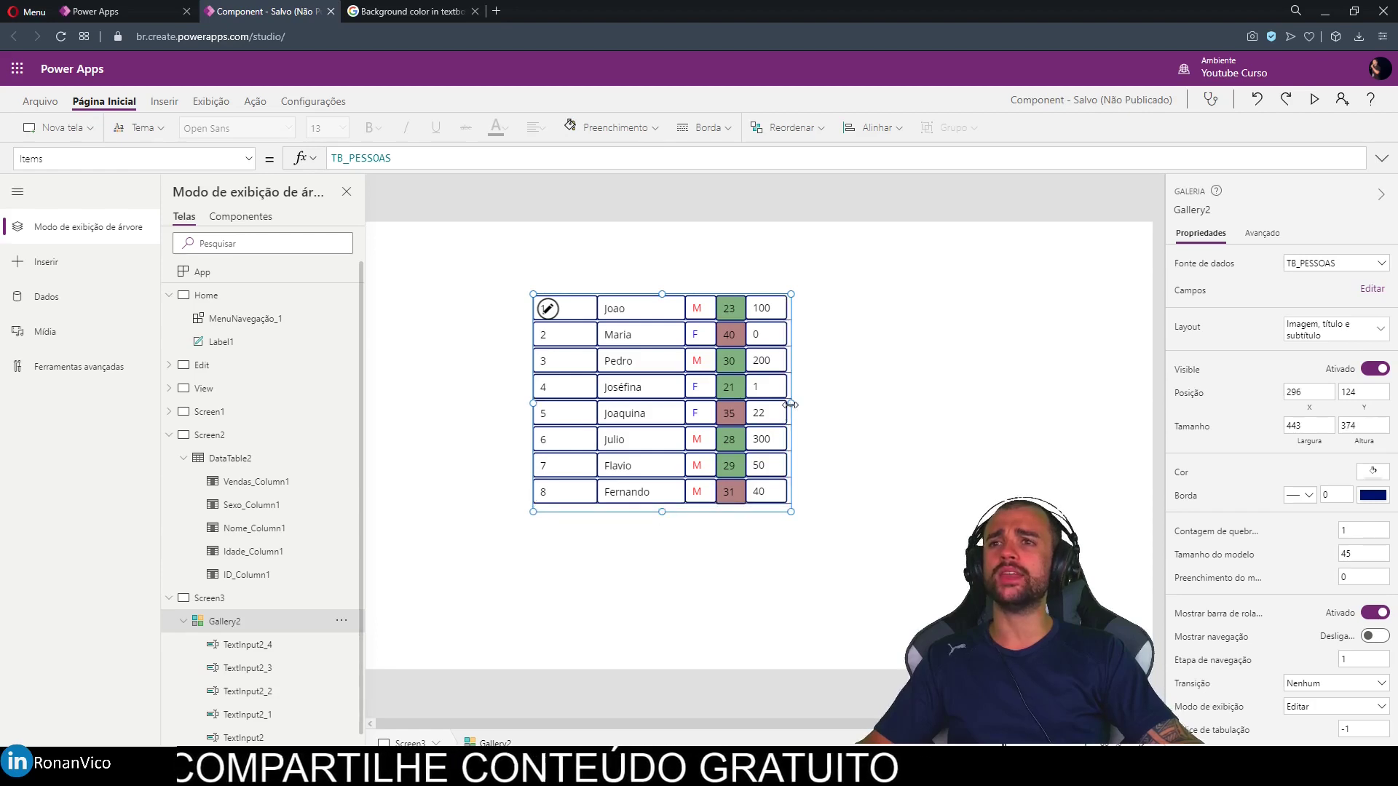
pyautogui.click(565, 309)
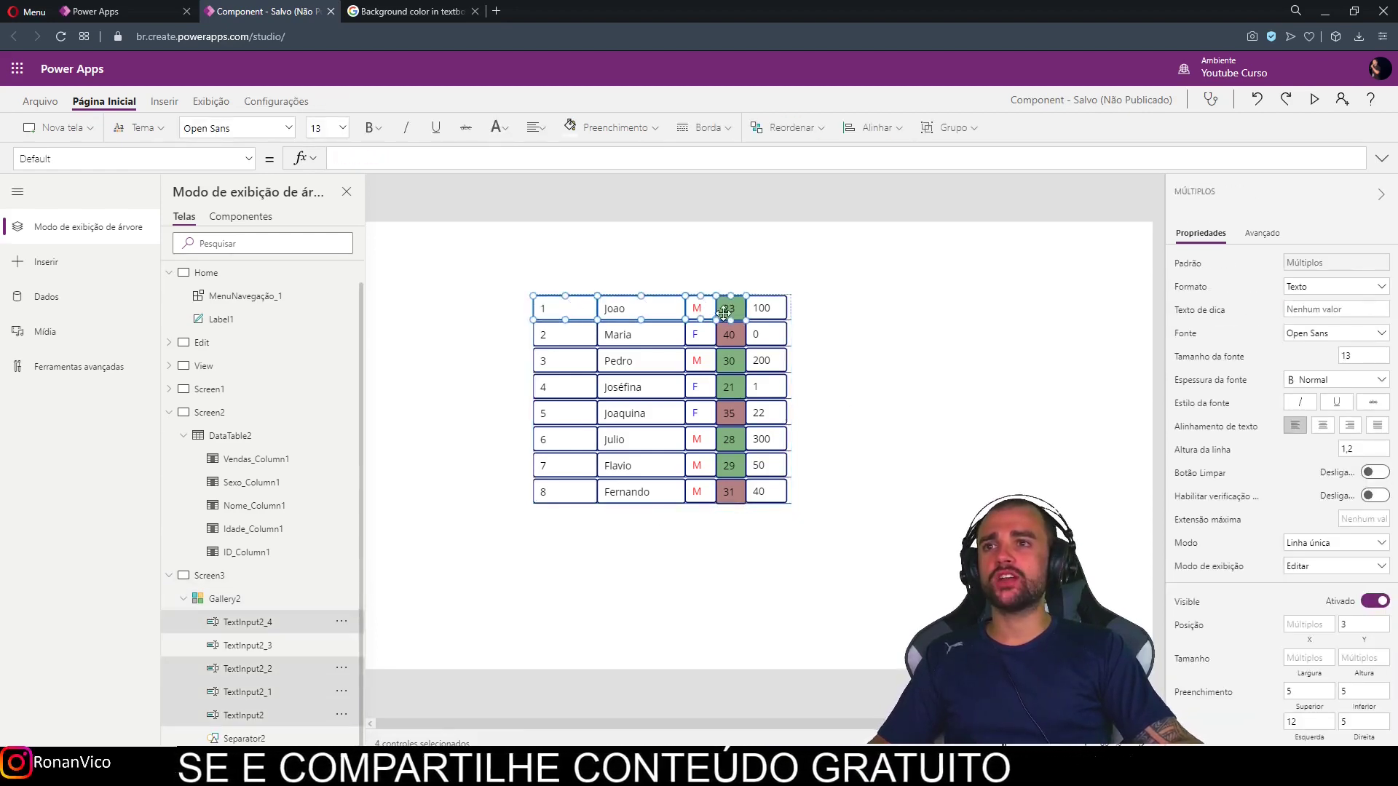
# - Paste copies of the five row cells above the gallery and check their Text property
pyautogui.click(622, 255)
pyautogui.hotkey('ctrl', 'v')
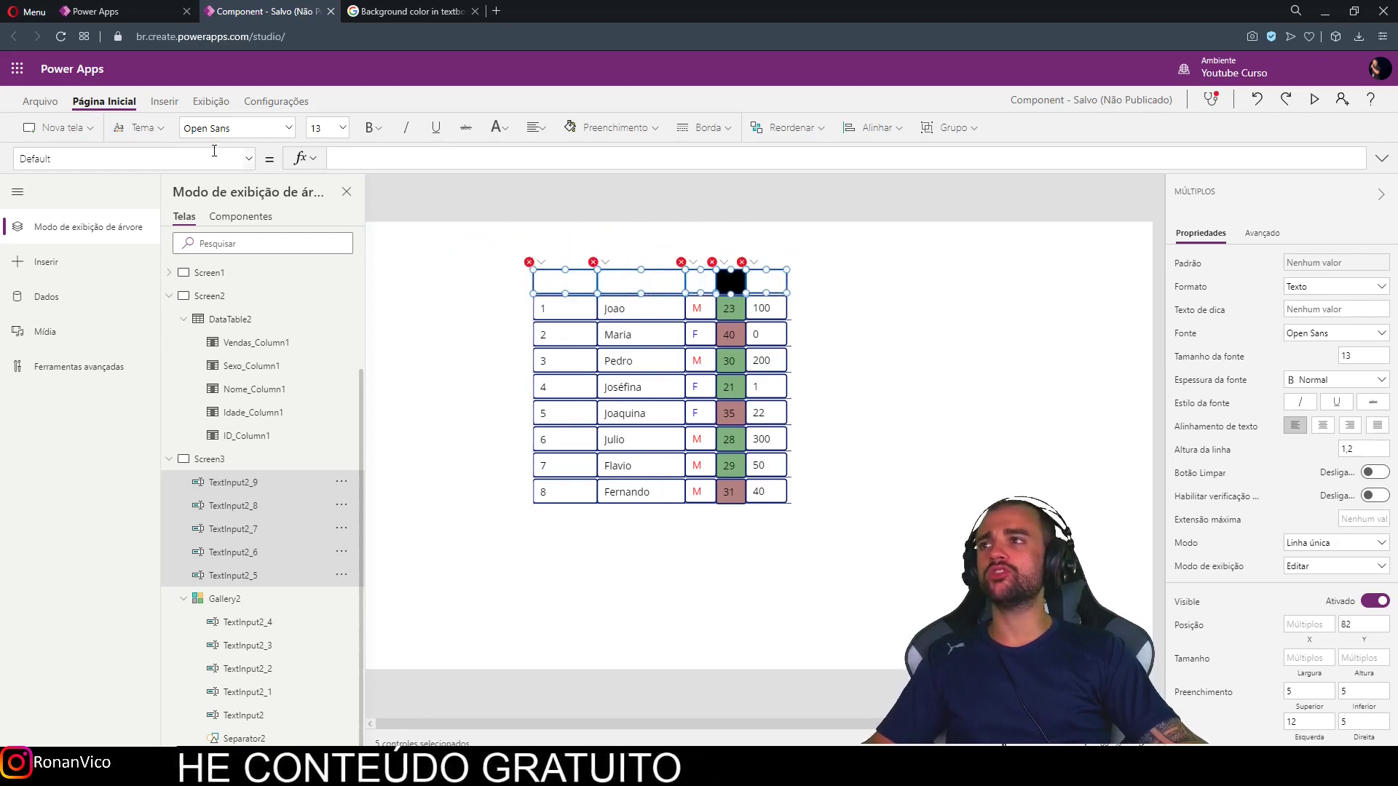
pyautogui.click(190, 156)
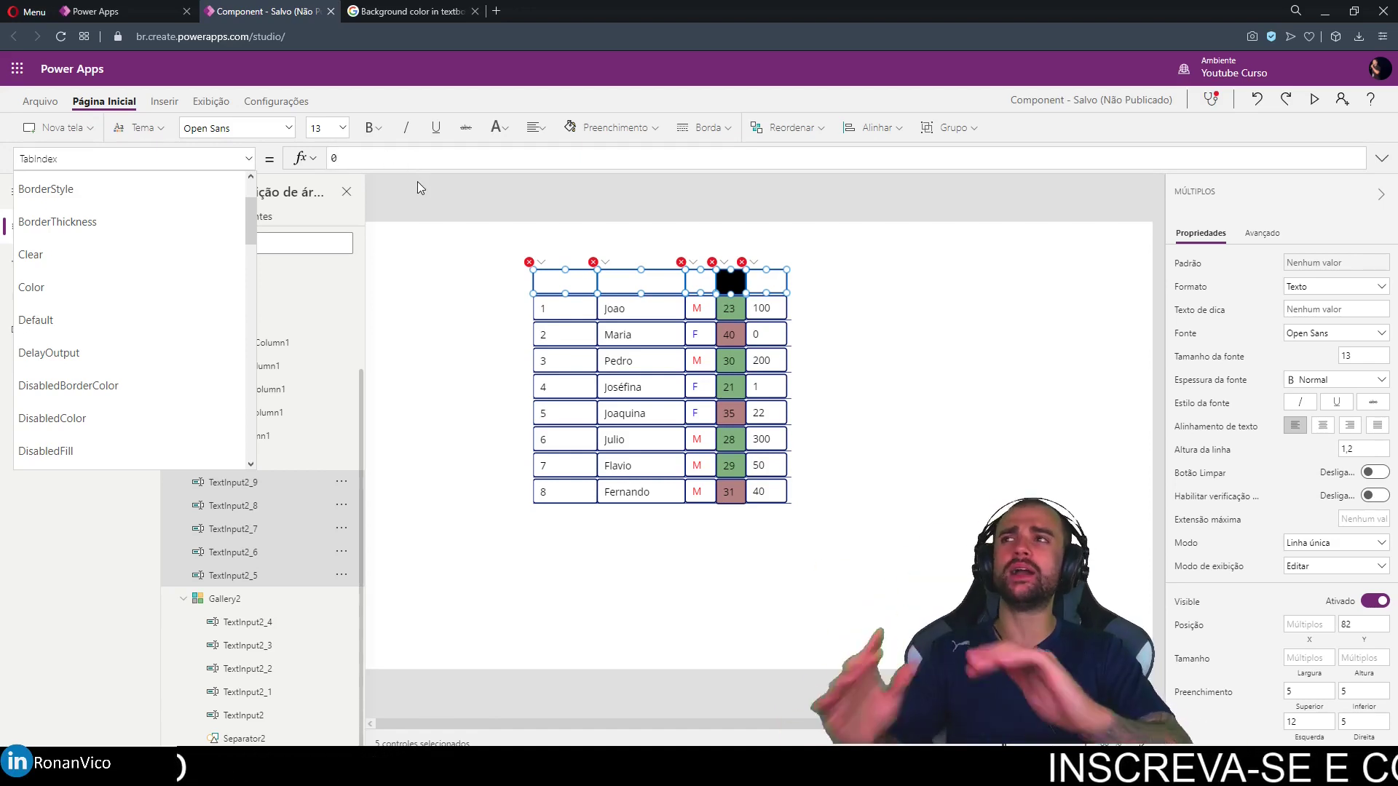
pyautogui.click(565, 280)
pyautogui.click(123, 158)
pyautogui.write('Text')
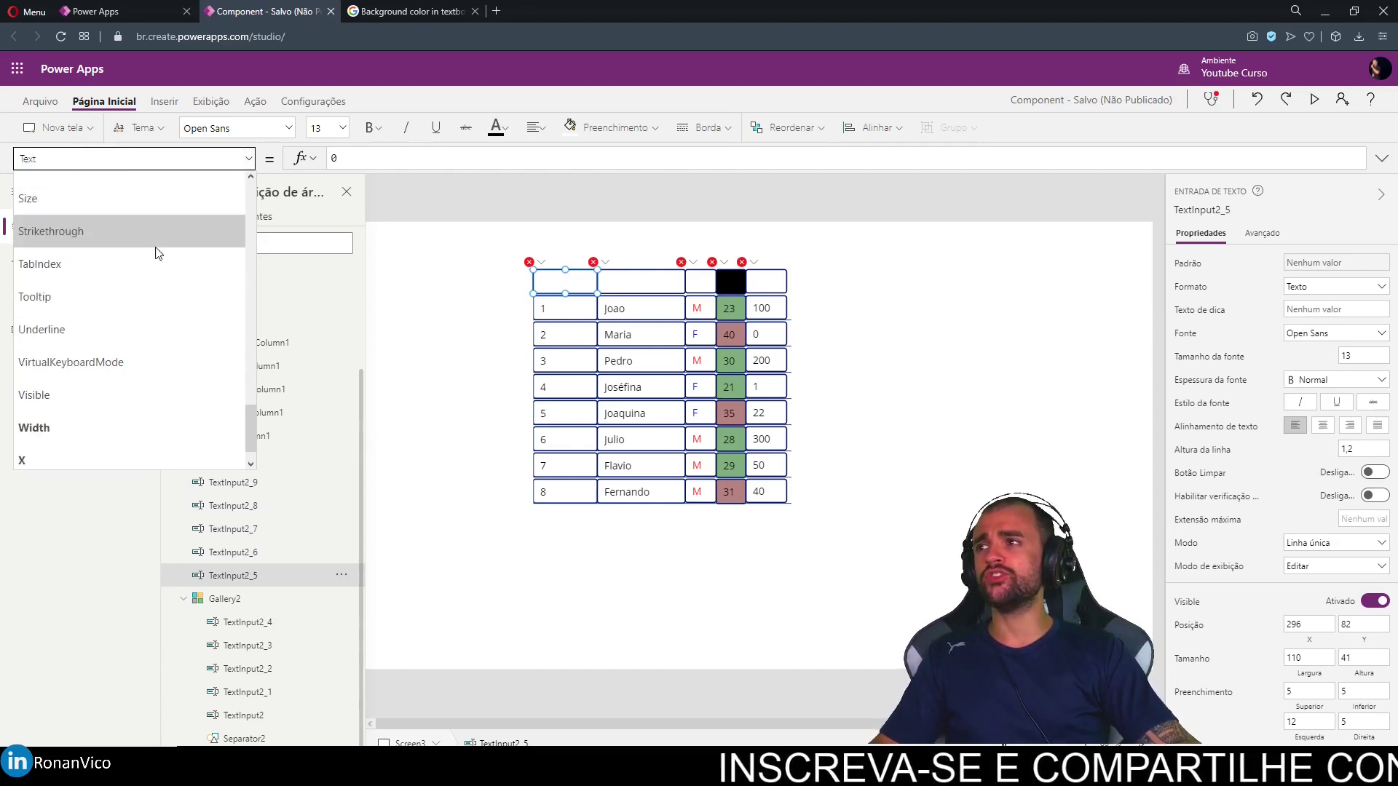
pyautogui.scroll(5, 146, 330)
pyautogui.scroll(5, 146, 395)
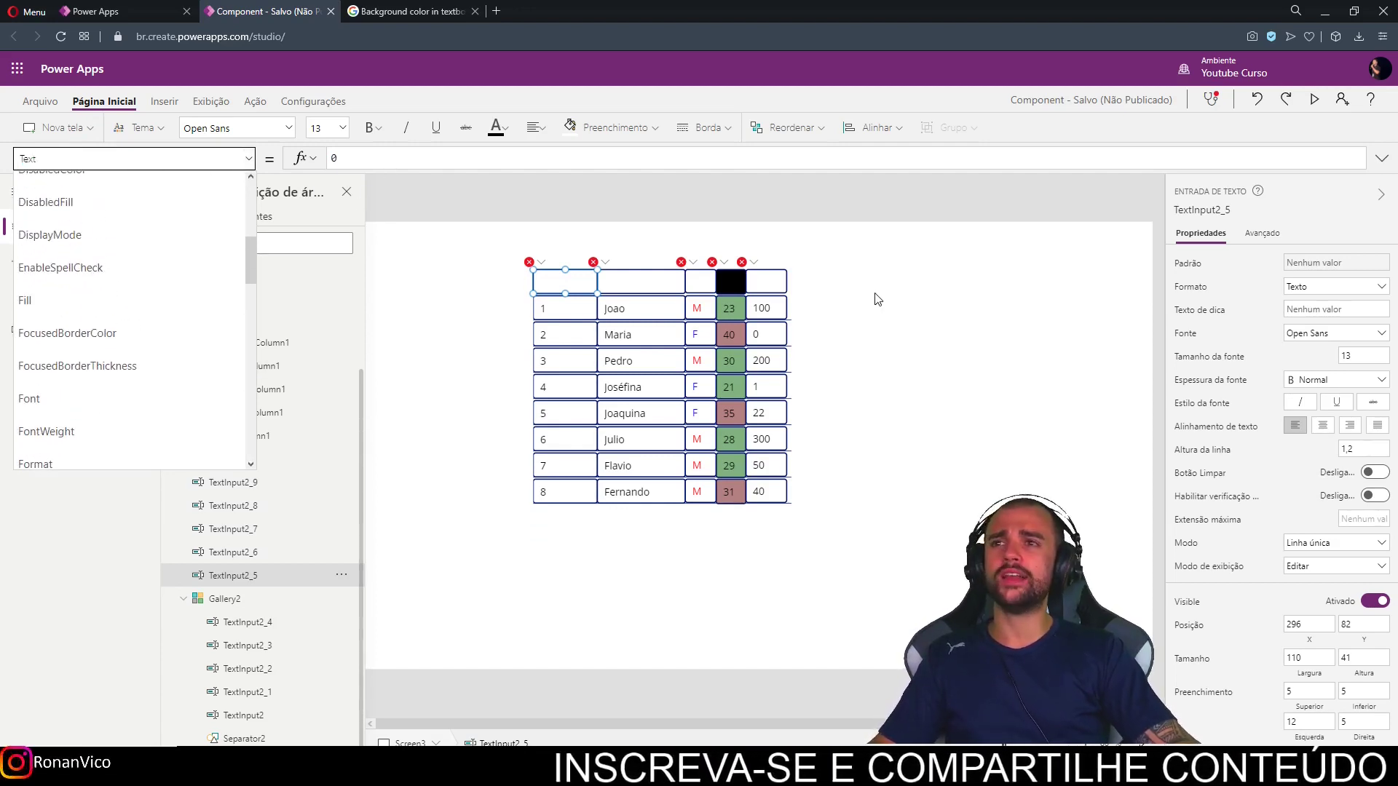
# - Marquee-select the empty header cells TextInput2_5–2_9 above the gallery and delete them
pyautogui.click(527, 275)
pyautogui.click(565, 276)
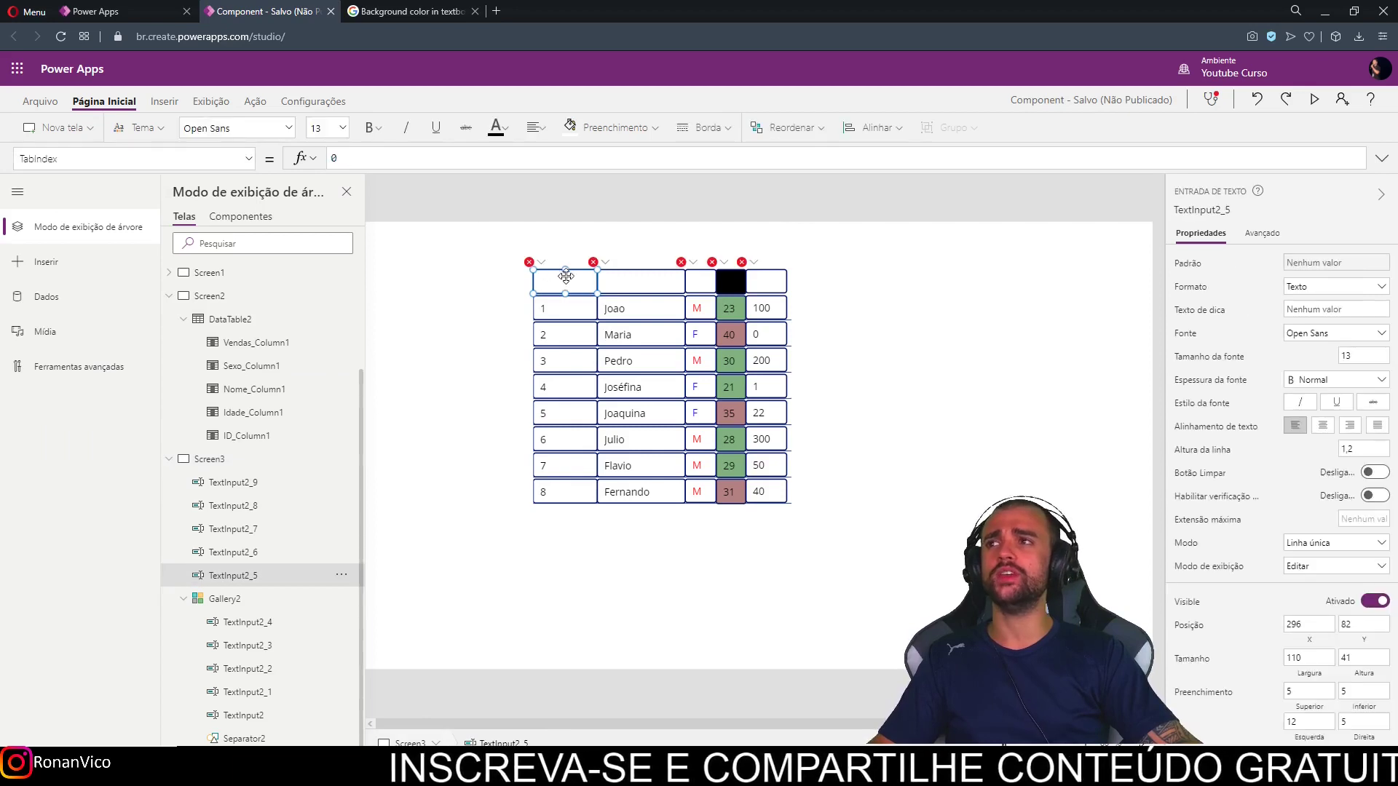
pyautogui.moveTo(896, 299)
pyautogui.mouseDown()
pyautogui.moveTo(494, 235)
pyautogui.moveTo(906, 532)
pyautogui.mouseUp()
pyautogui.press('Delete')
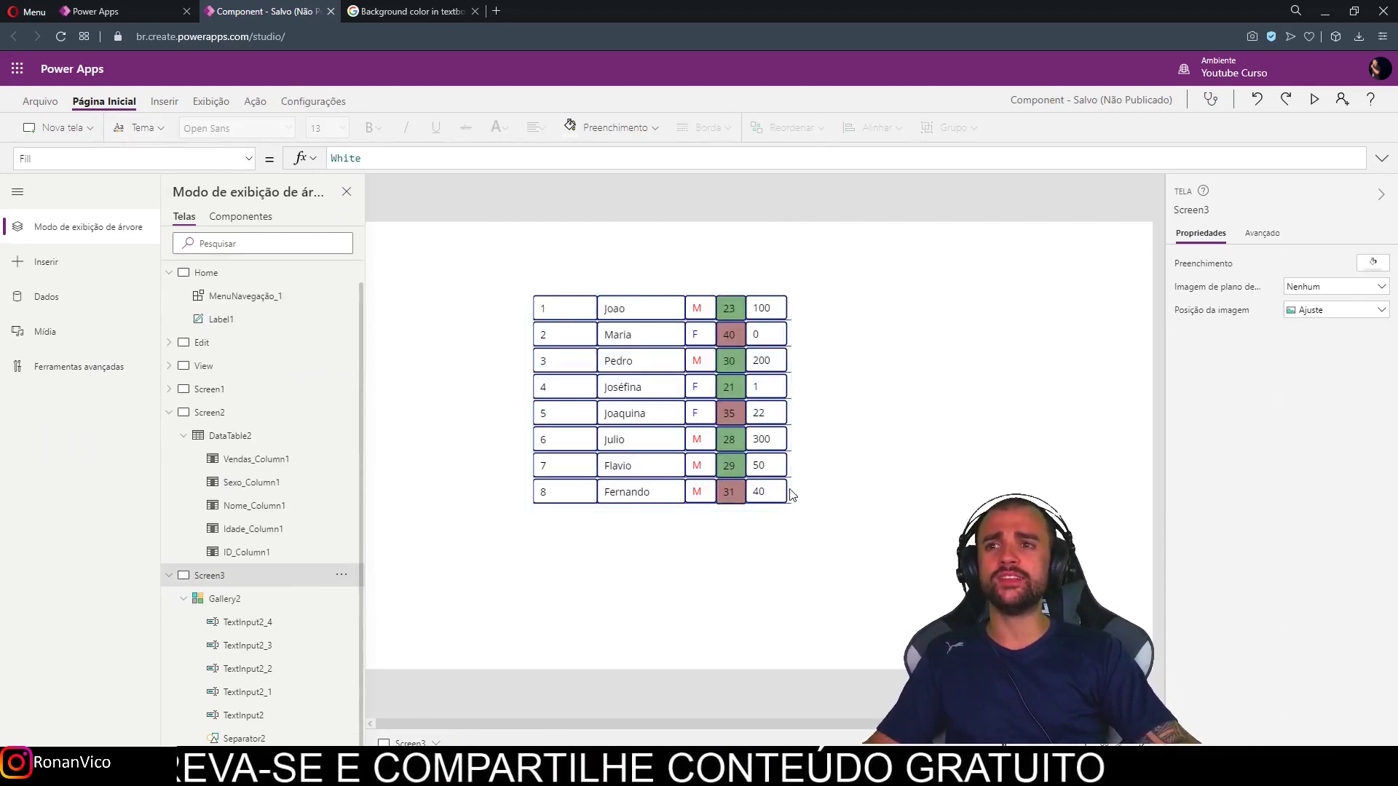
# - Drag the gallery's right edge to make it wider
pyautogui.moveTo(791, 402); pyautogui.dragTo(787, 403)
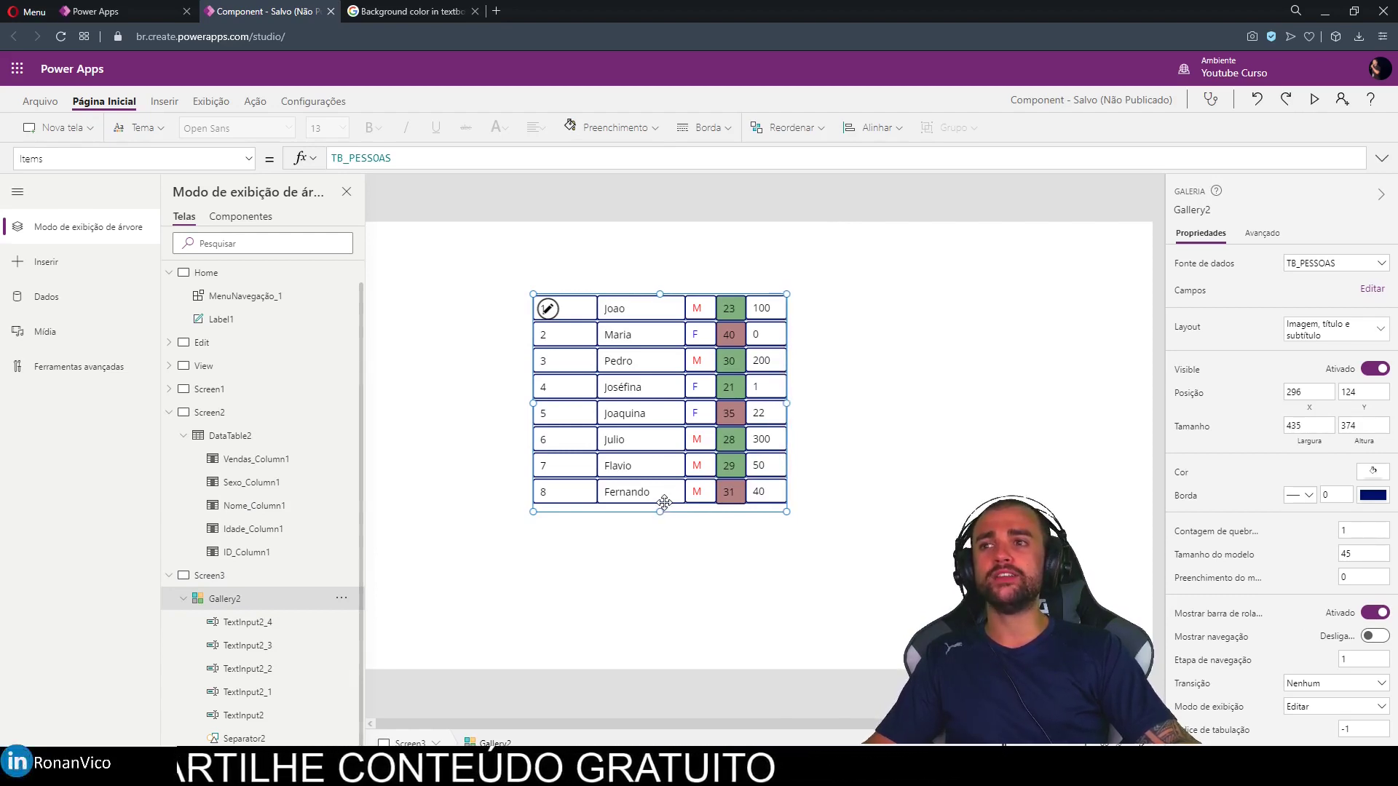
pyautogui.click(680, 541)
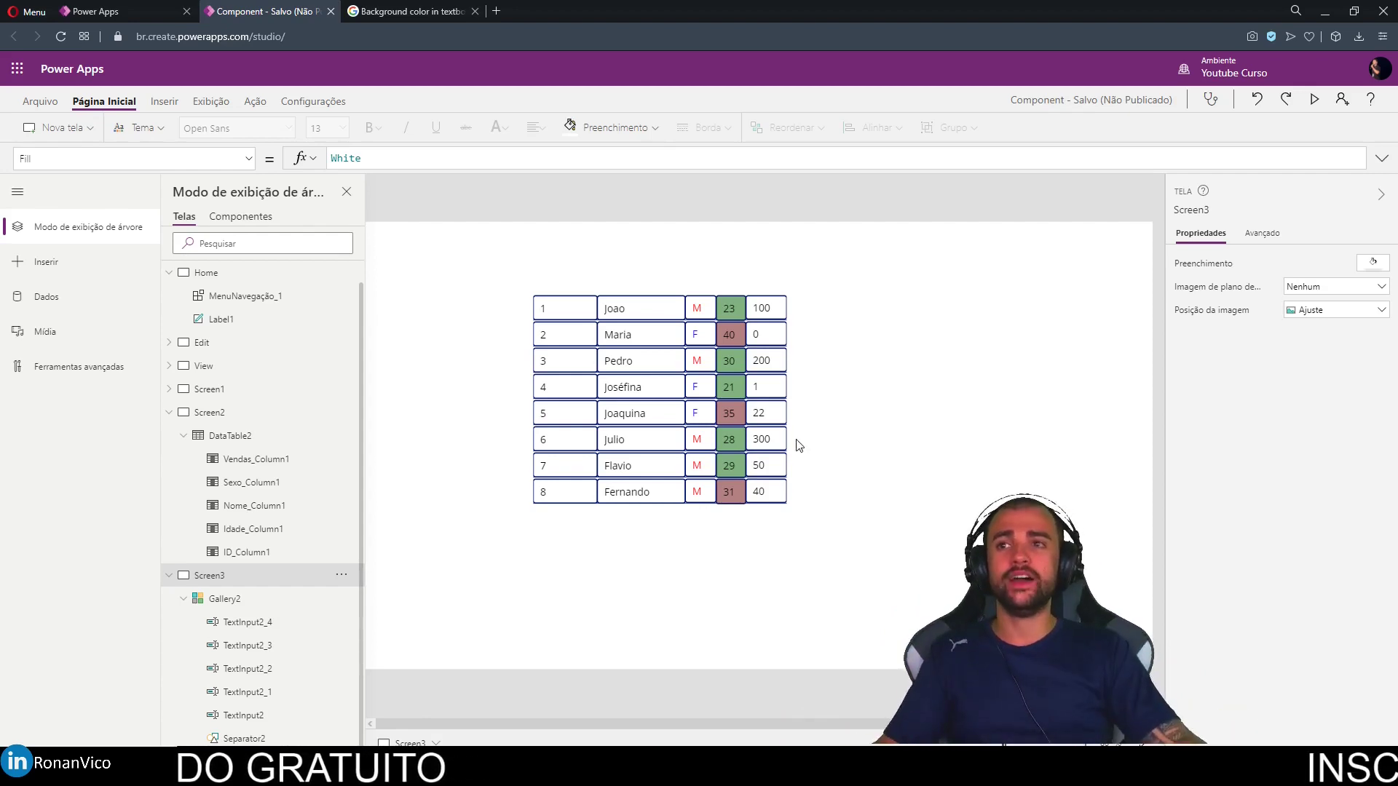
pyautogui.click(768, 367)
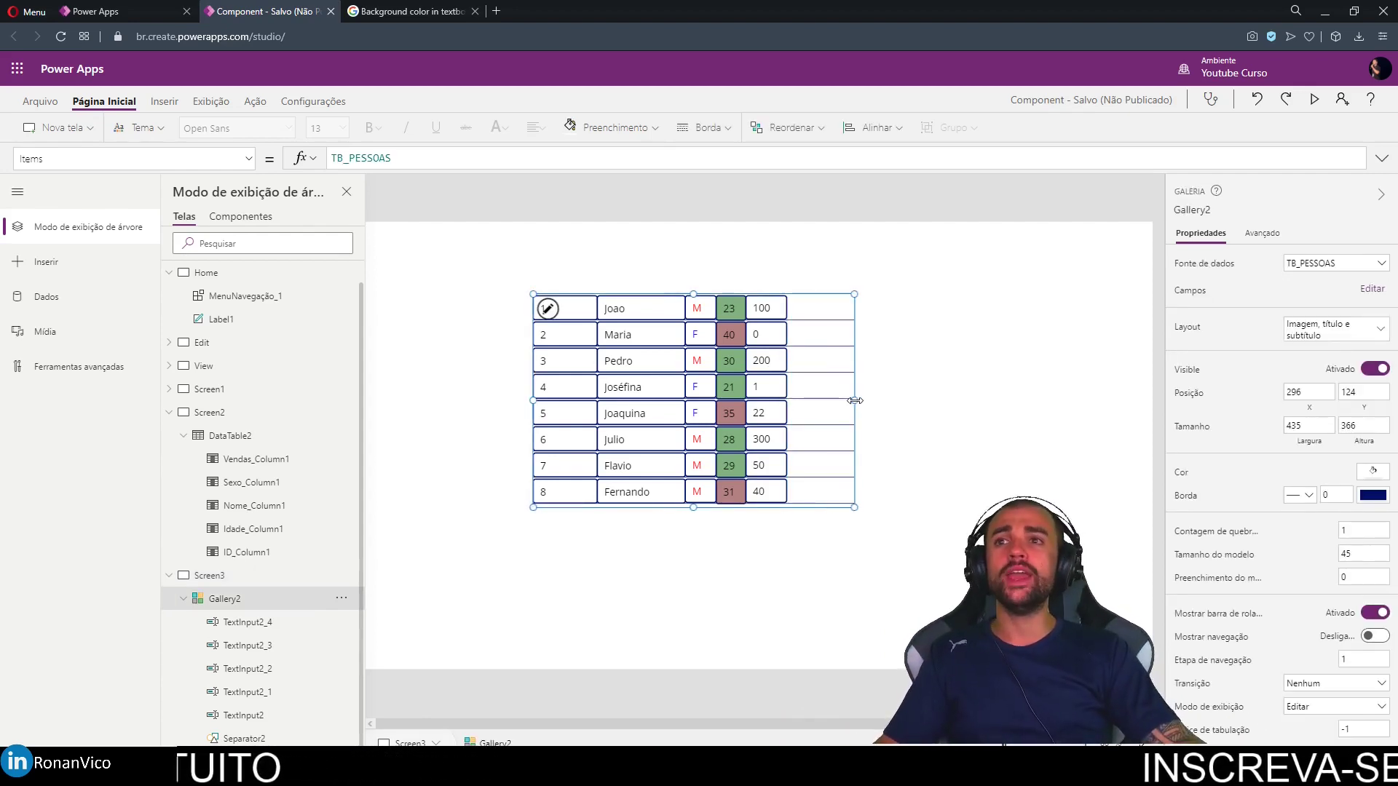
pyautogui.click(877, 406)
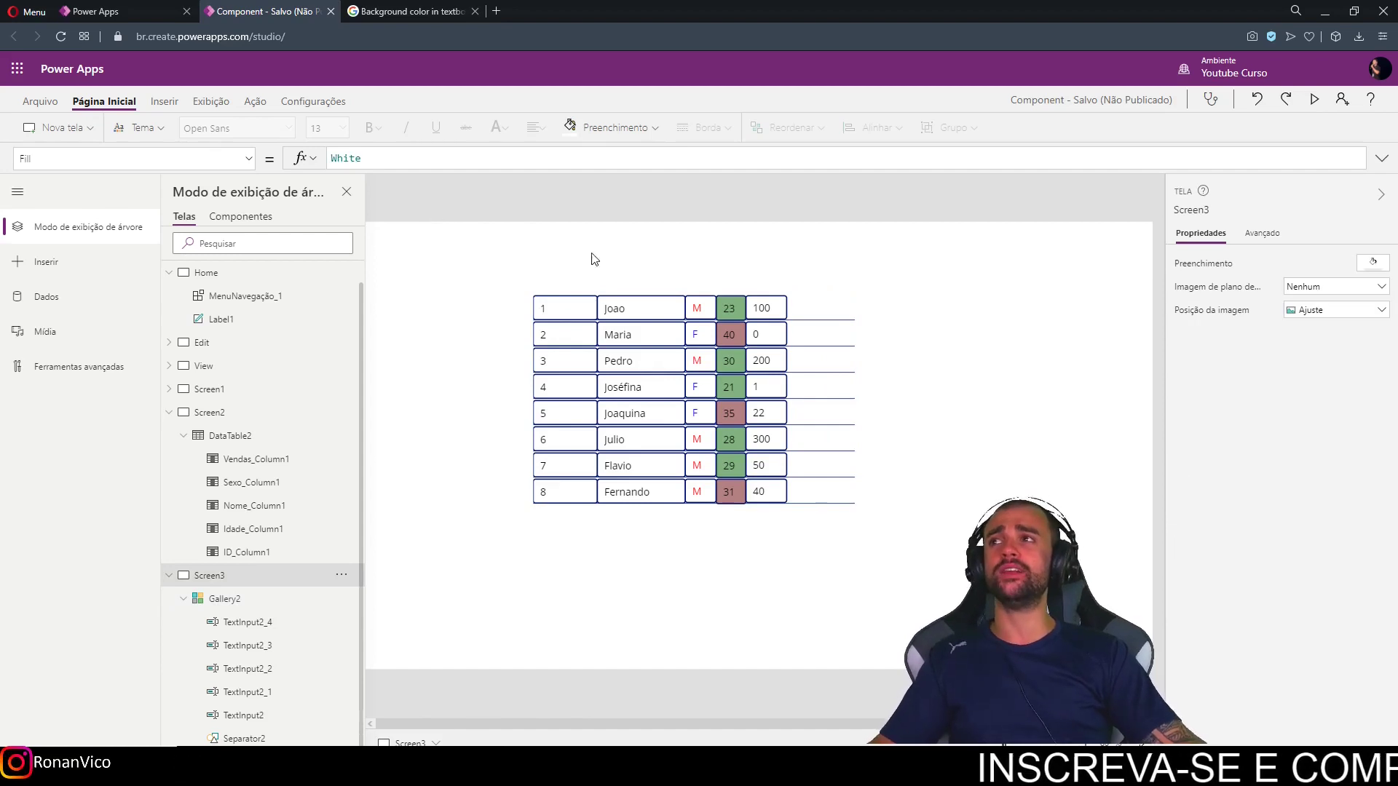
# - Insert the Emoji – Sorriso icon from the Inserir tab's Ícones list
pyautogui.click(162, 102)
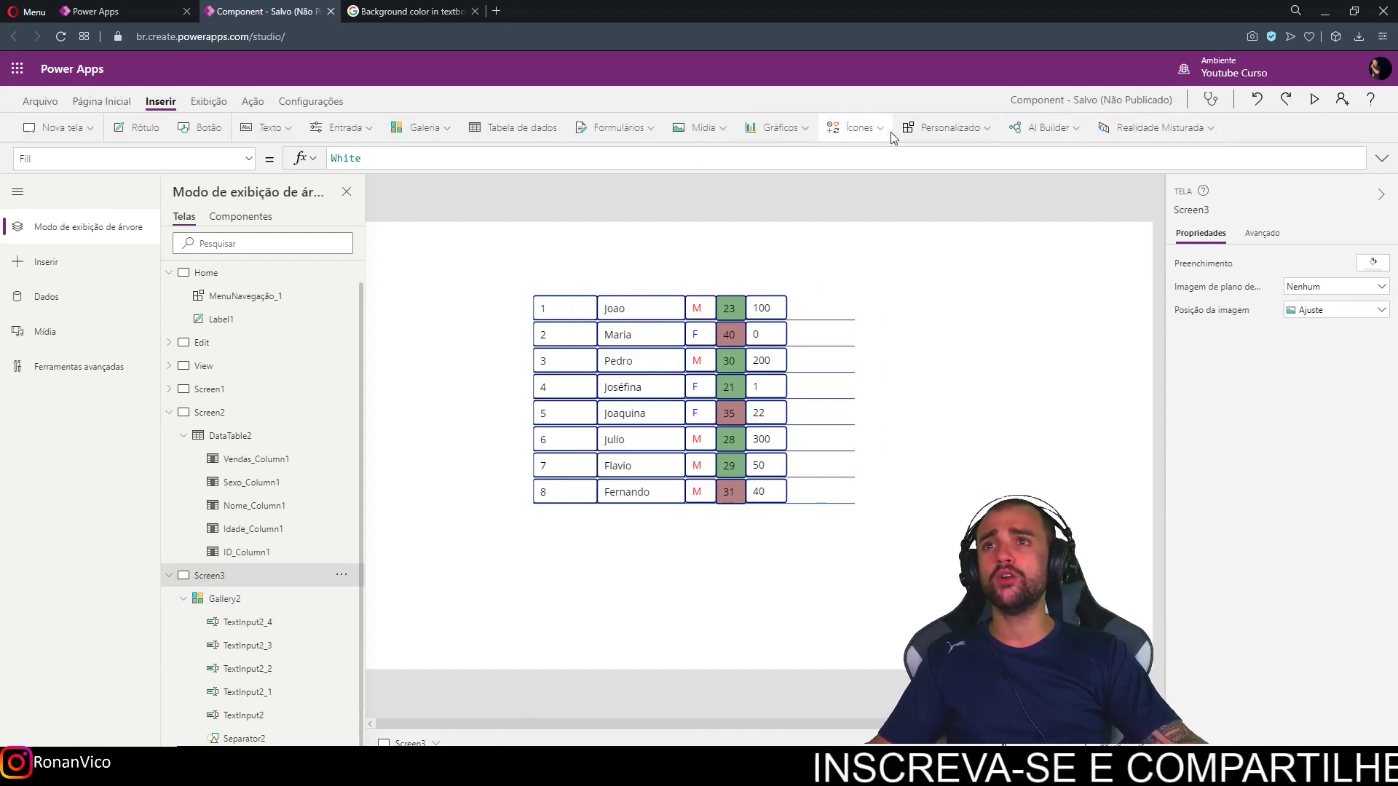
pyautogui.click(858, 127)
pyautogui.scroll(-3, 898, 182)
pyautogui.scroll(-3, 910, 246)
pyautogui.scroll(-2, 911, 251)
pyautogui.scroll(-3, 911, 249)
pyautogui.scroll(-3, 912, 251)
pyautogui.scroll(-3, 918, 266)
pyautogui.scroll(-3, 919, 271)
pyautogui.scroll(-2, 910, 277)
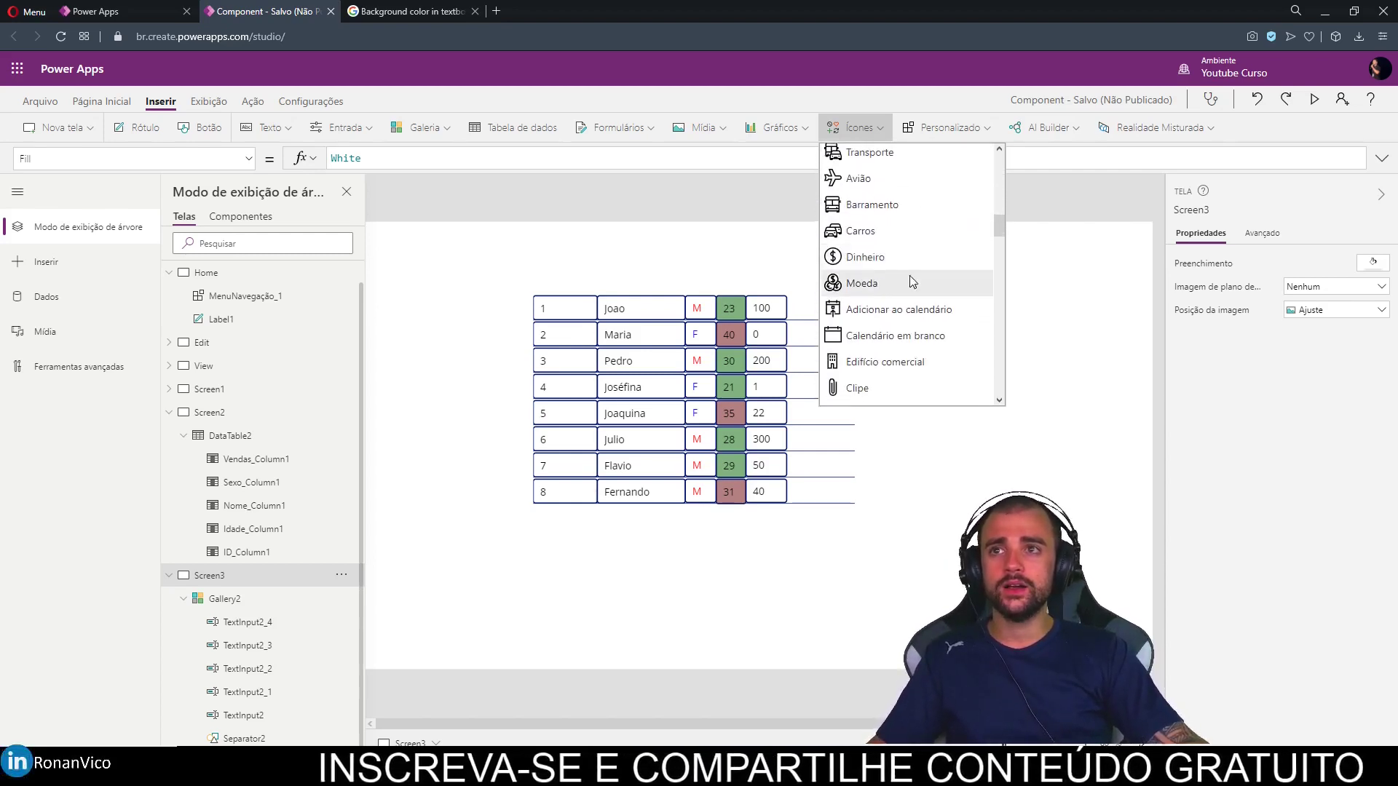
pyautogui.scroll(-2, 910, 314)
pyautogui.scroll(-3, 890, 332)
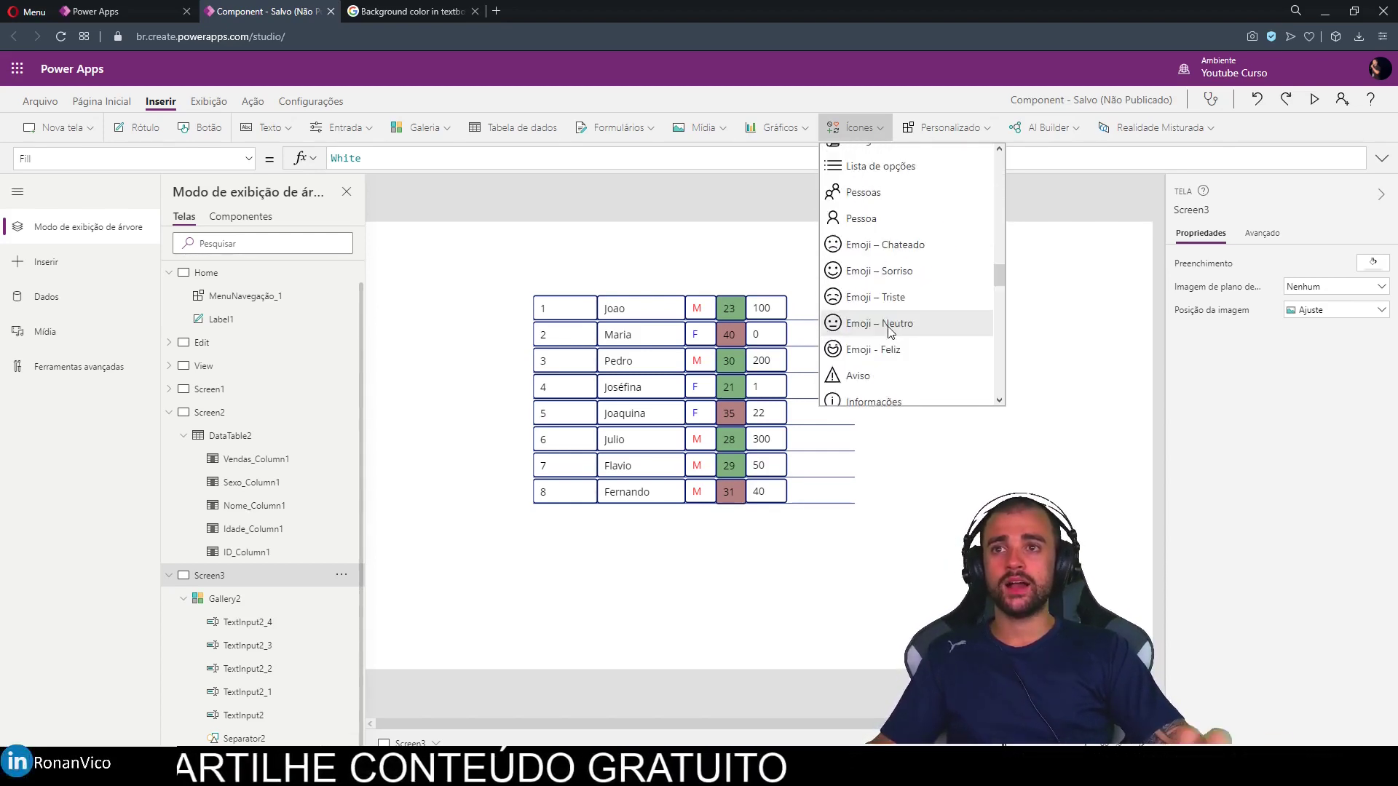
pyautogui.click(882, 280)
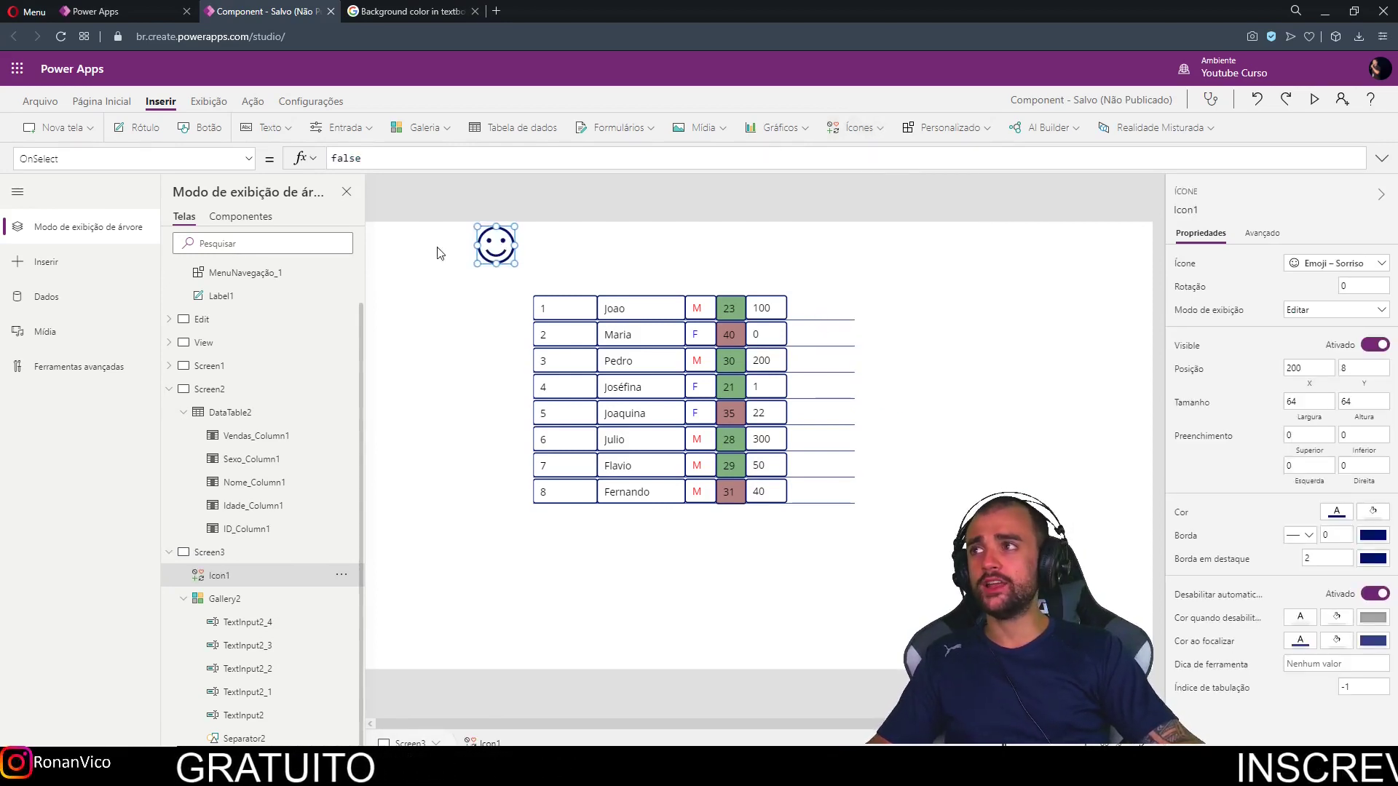
# - Show the smiley's Icon property formula, then select the gallery
pyautogui.click(150, 158)
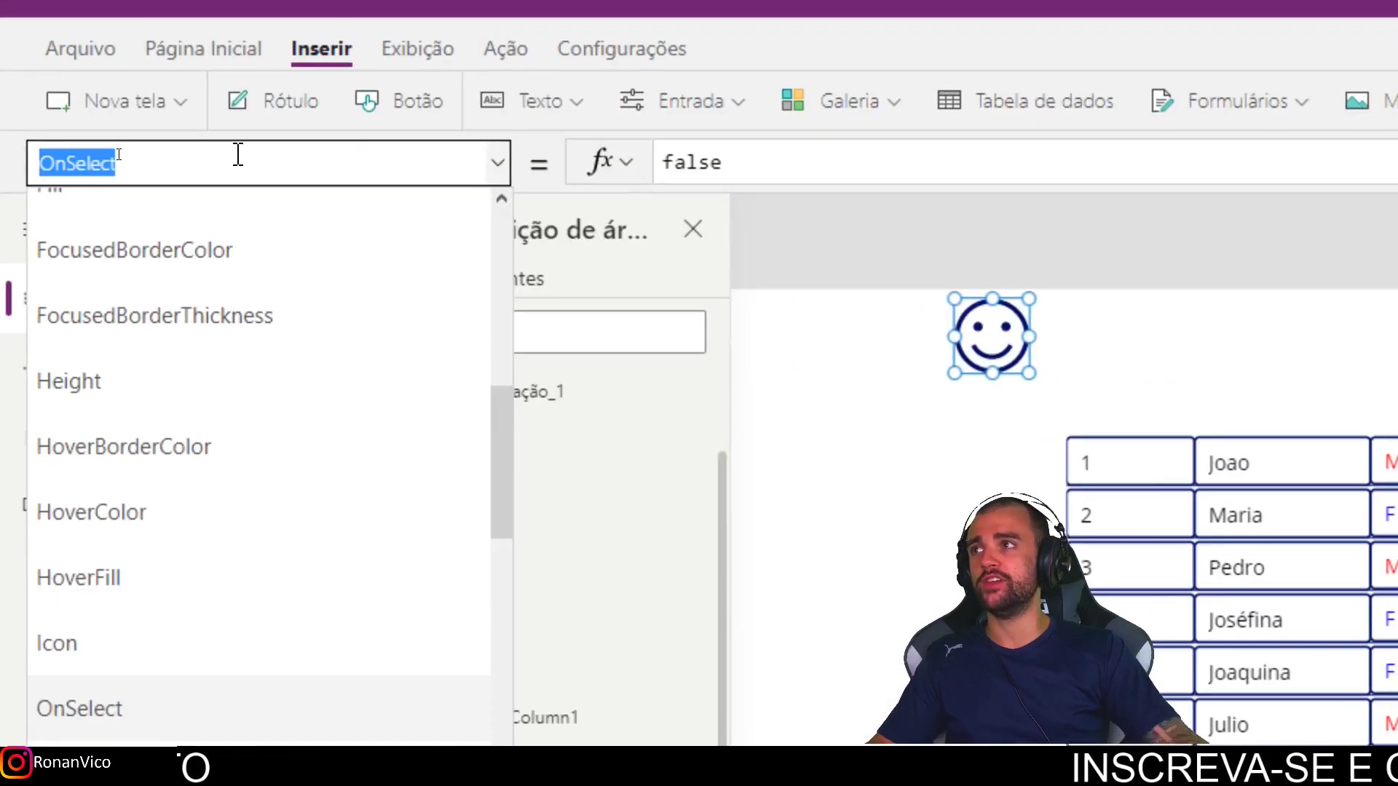
pyautogui.write('Icon')
pyautogui.press('Return')
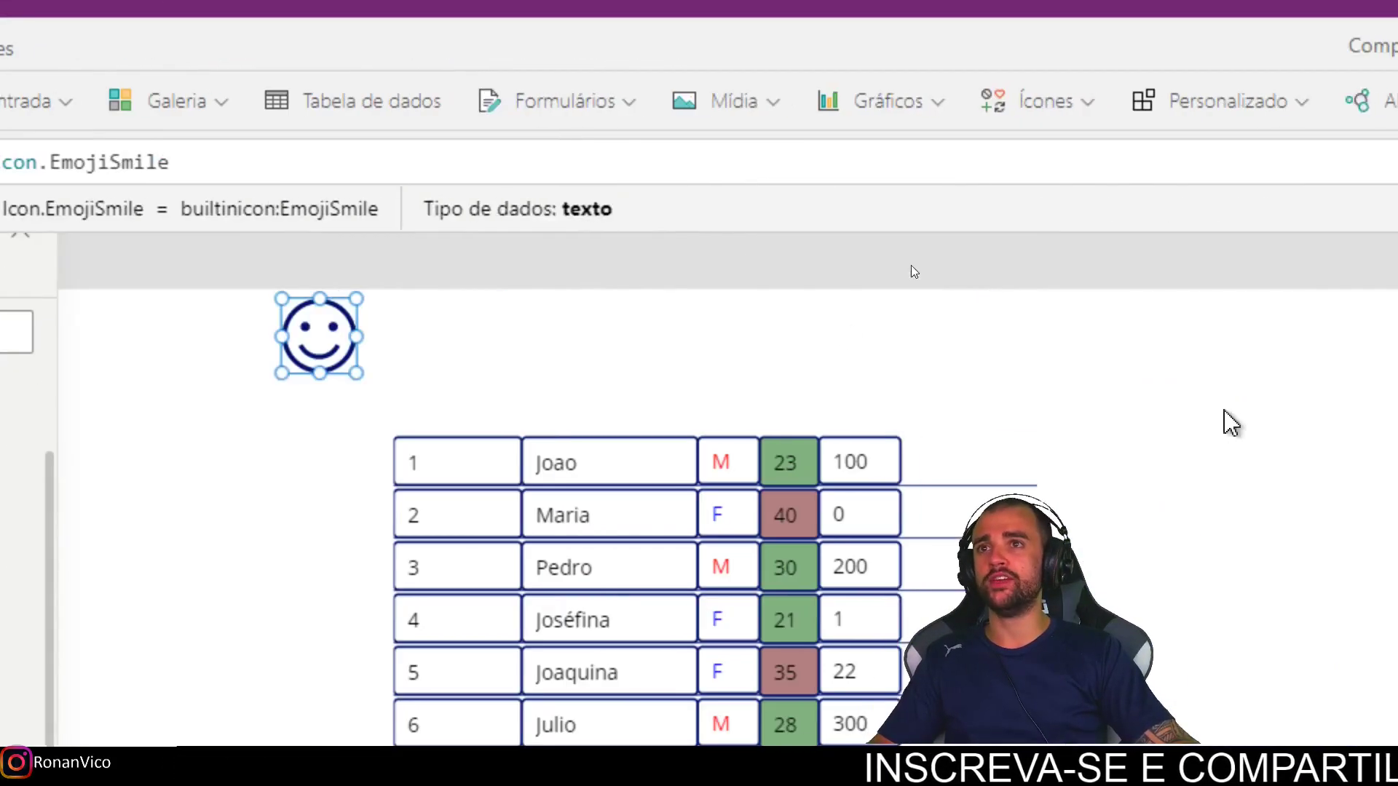
pyautogui.click(468, 331)
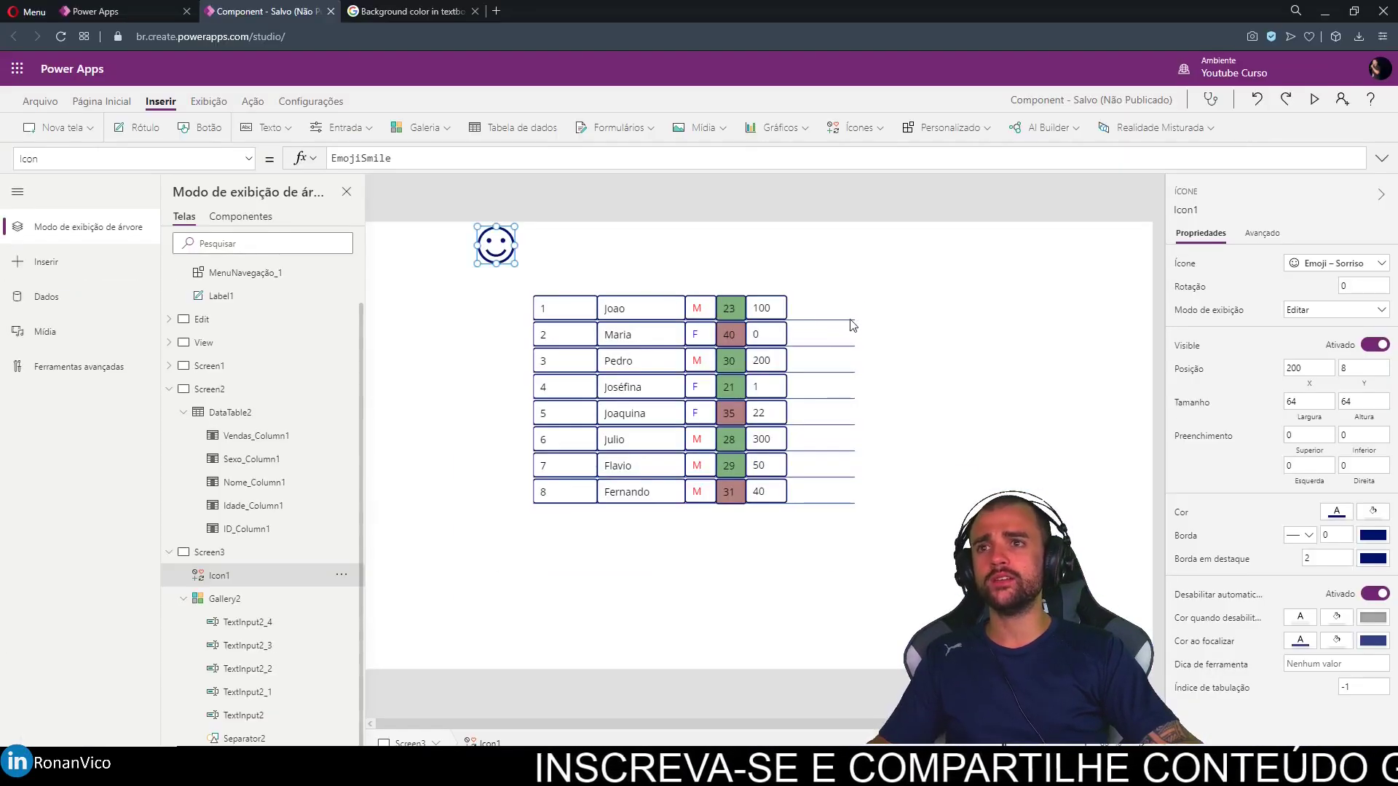
pyautogui.click(808, 308)
# - Paste the smiley into the gallery, move it to the row's right end, and choose its Icon property
pyautogui.hotkey('ctrl', 'v')
pyautogui.moveTo(571, 309); pyautogui.dragTo(813, 309)
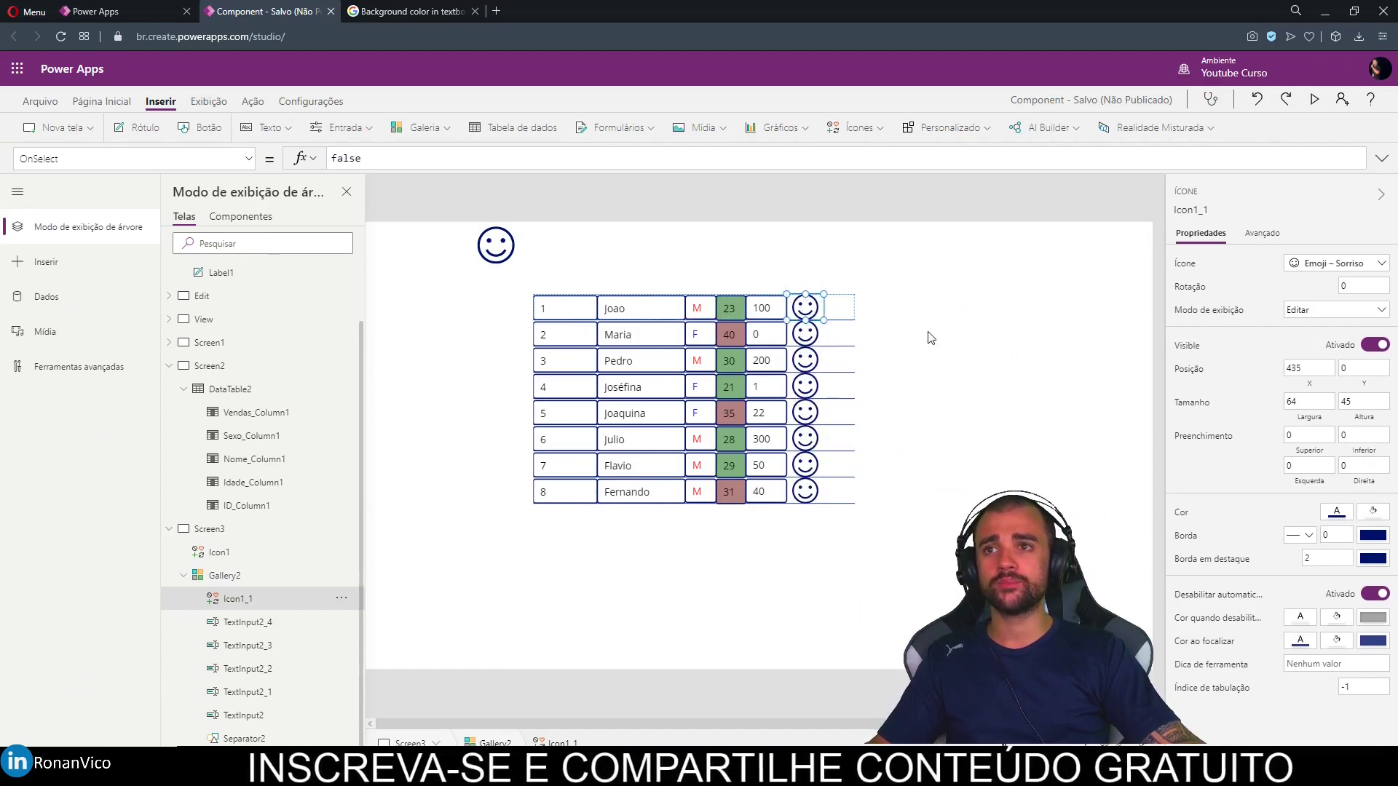
pyautogui.click(137, 159)
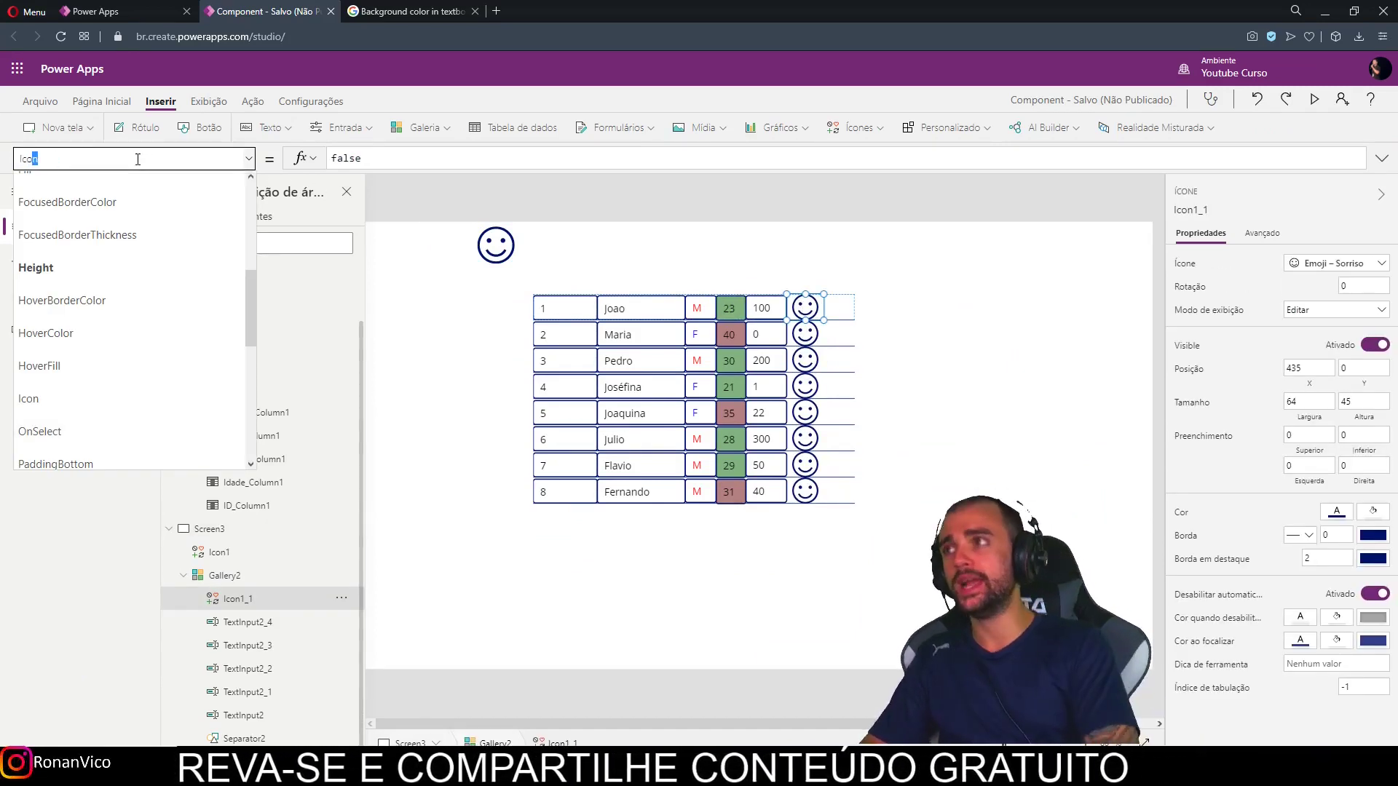
pyautogui.write('Icon')
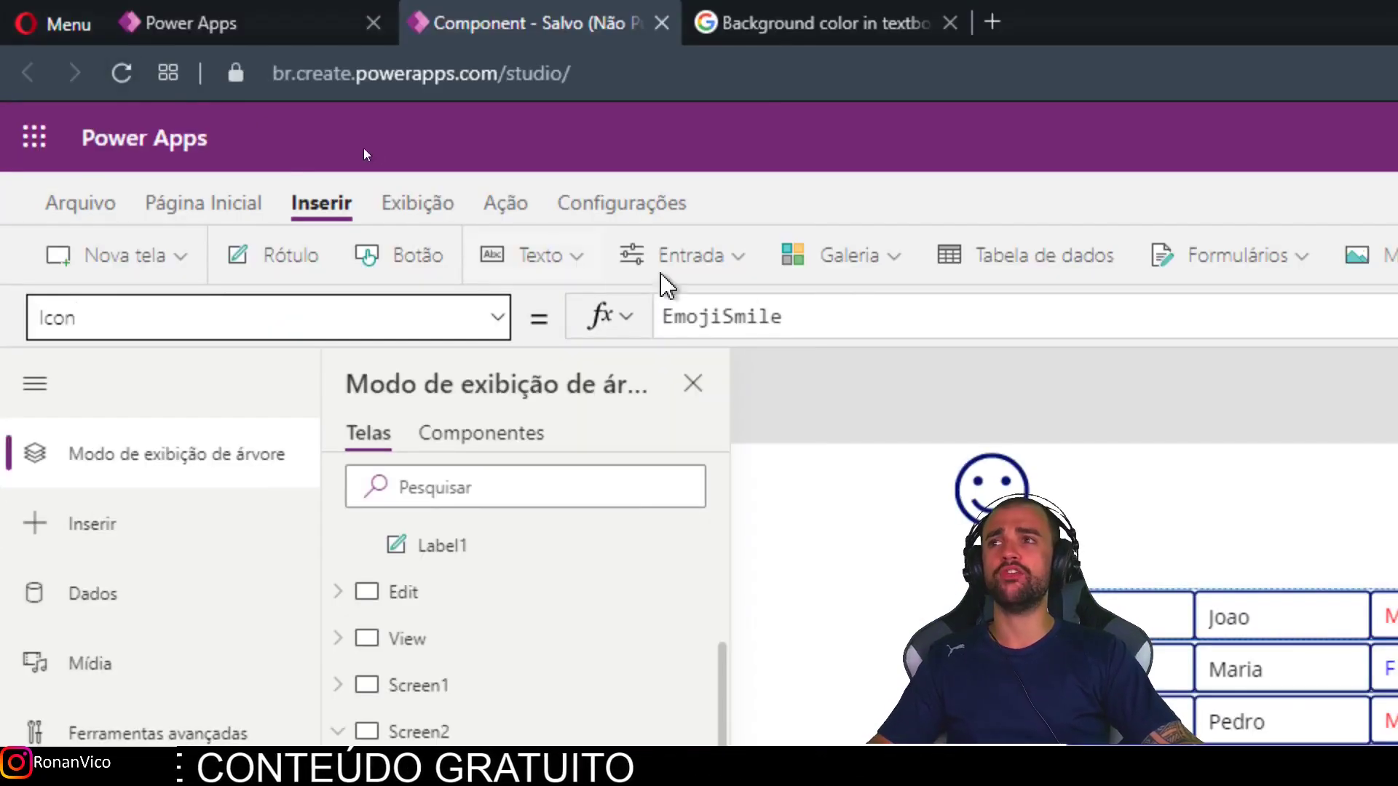
# - Set Icon to If(ThisItem.Vendas>50;Icon.EmojiSmile;Icon.EmojiSad)
pyautogui.write('If(T')
pyautogui.write('hisIte')
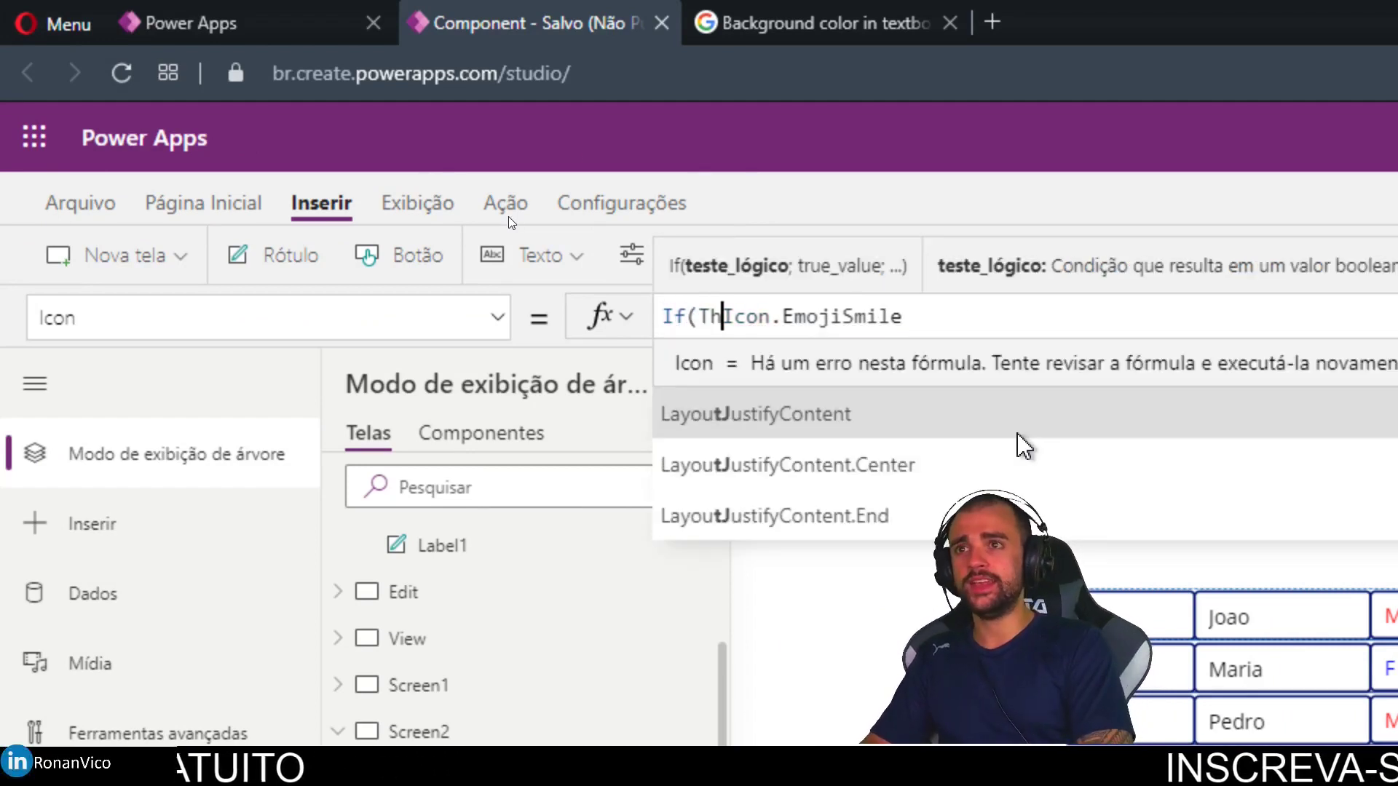
pyautogui.write('m.V ')
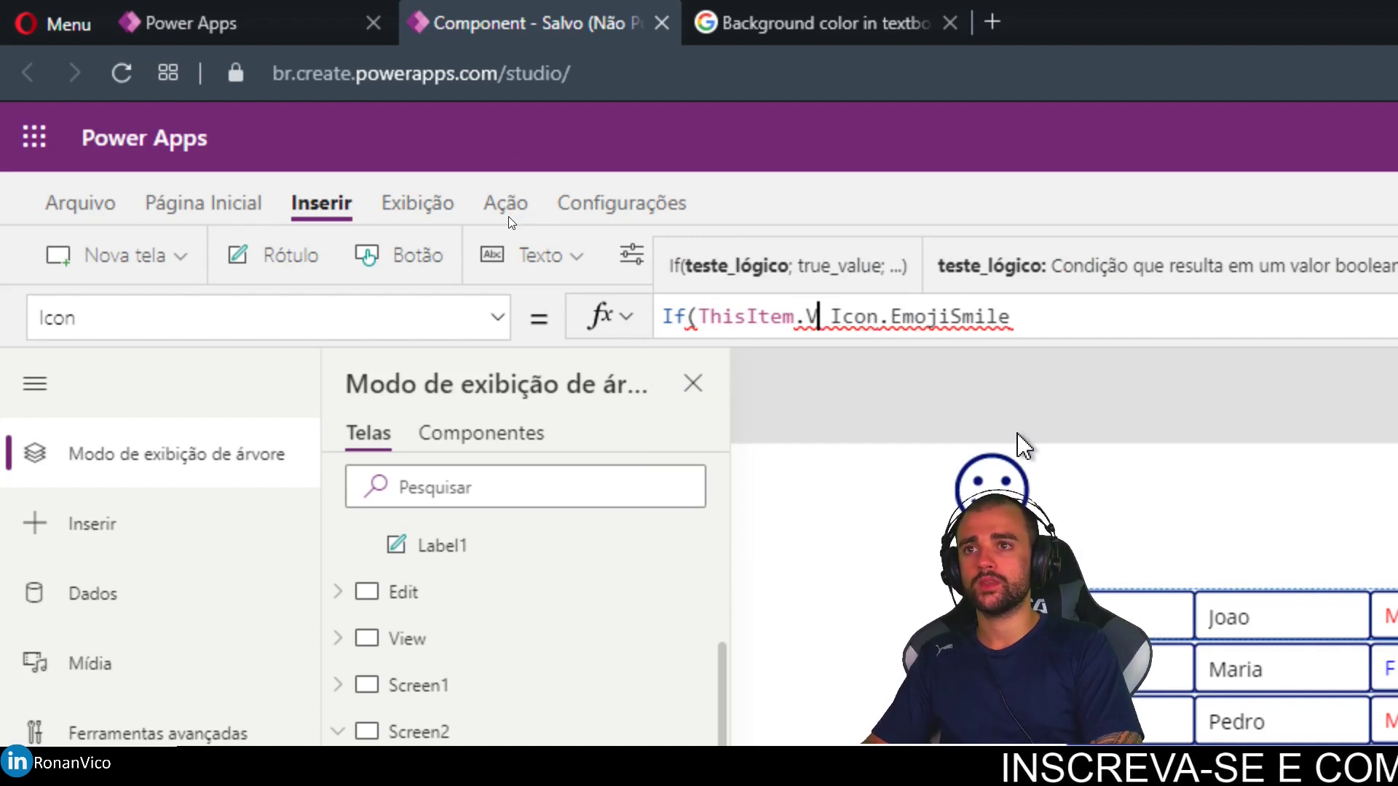
pyautogui.write('en')
pyautogui.press('Tab')
pyautogui.write('>')
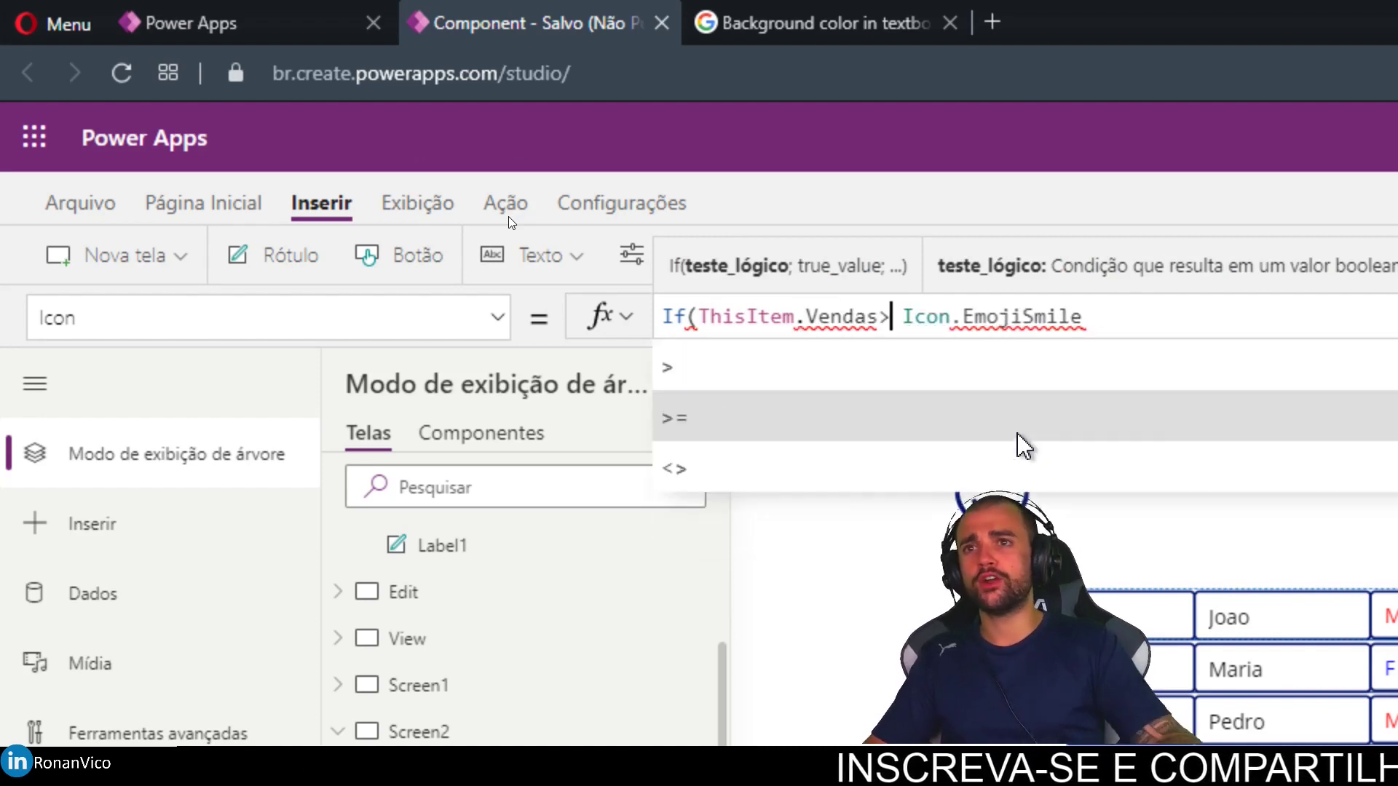
pyautogui.write('50')
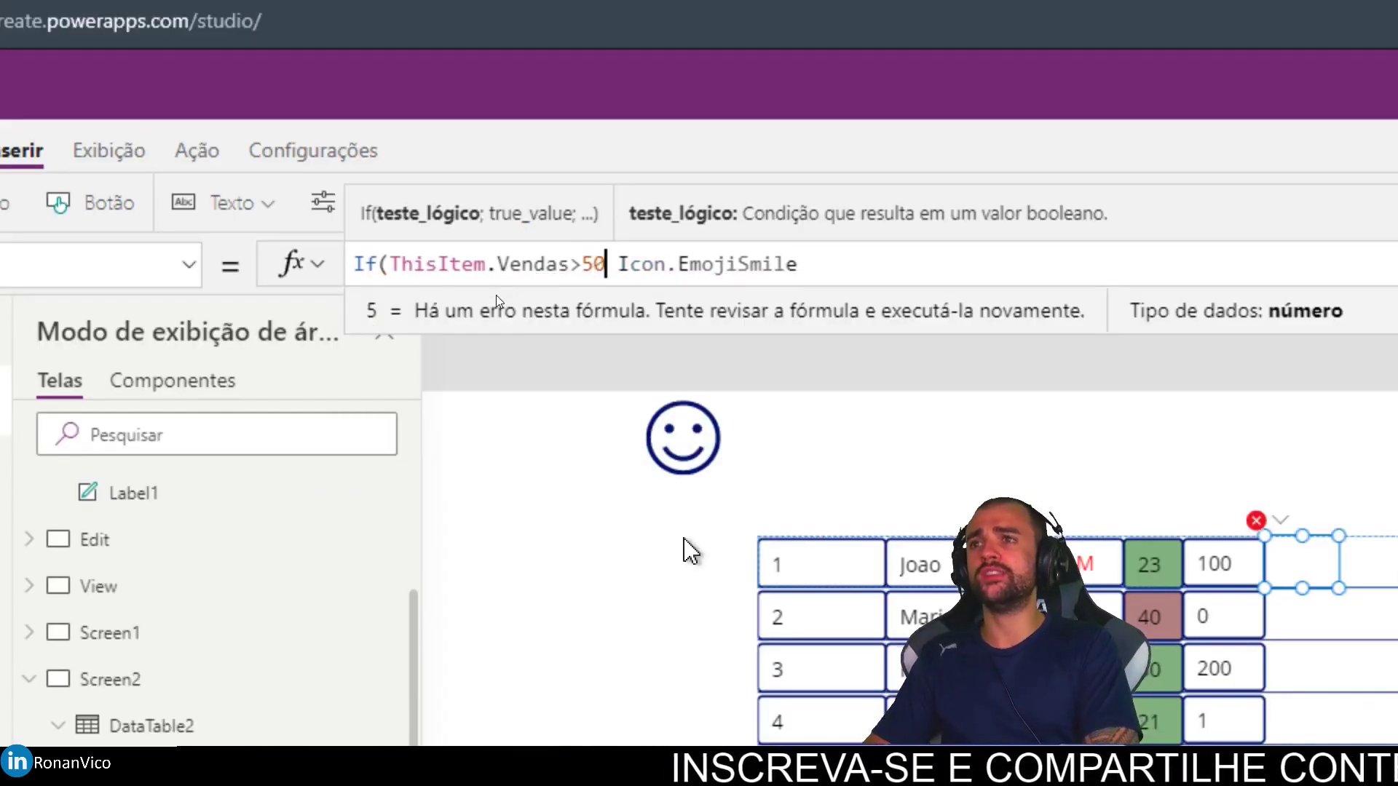
pyautogui.write(';')
pyautogui.press('Delete')
pyautogui.press('End')
pyautogui.write(';')
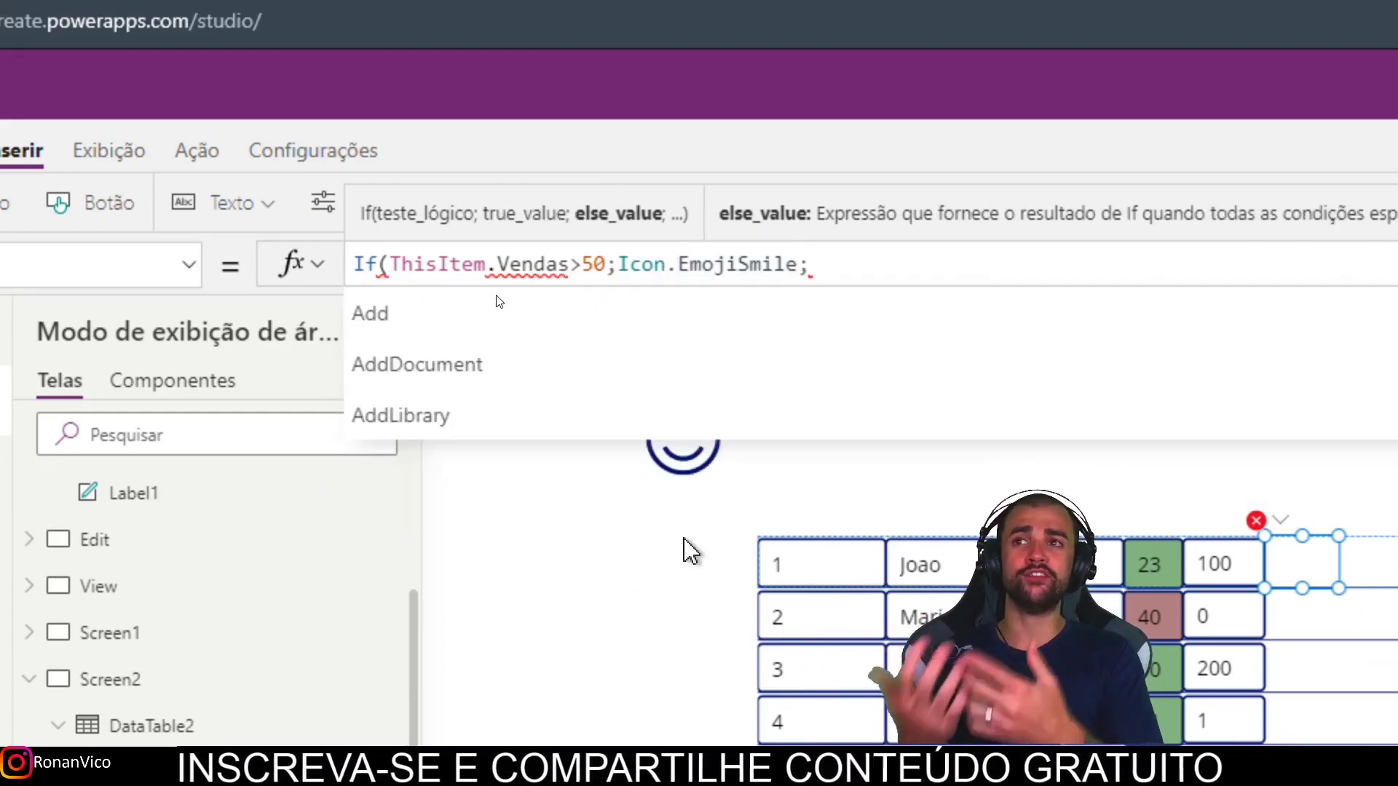
pyautogui.write('Icon.Emoji')
pyautogui.press('Down')
pyautogui.press('Down')
pyautogui.press('Down')
pyautogui.press('Tab')
pyautogui.write(')')
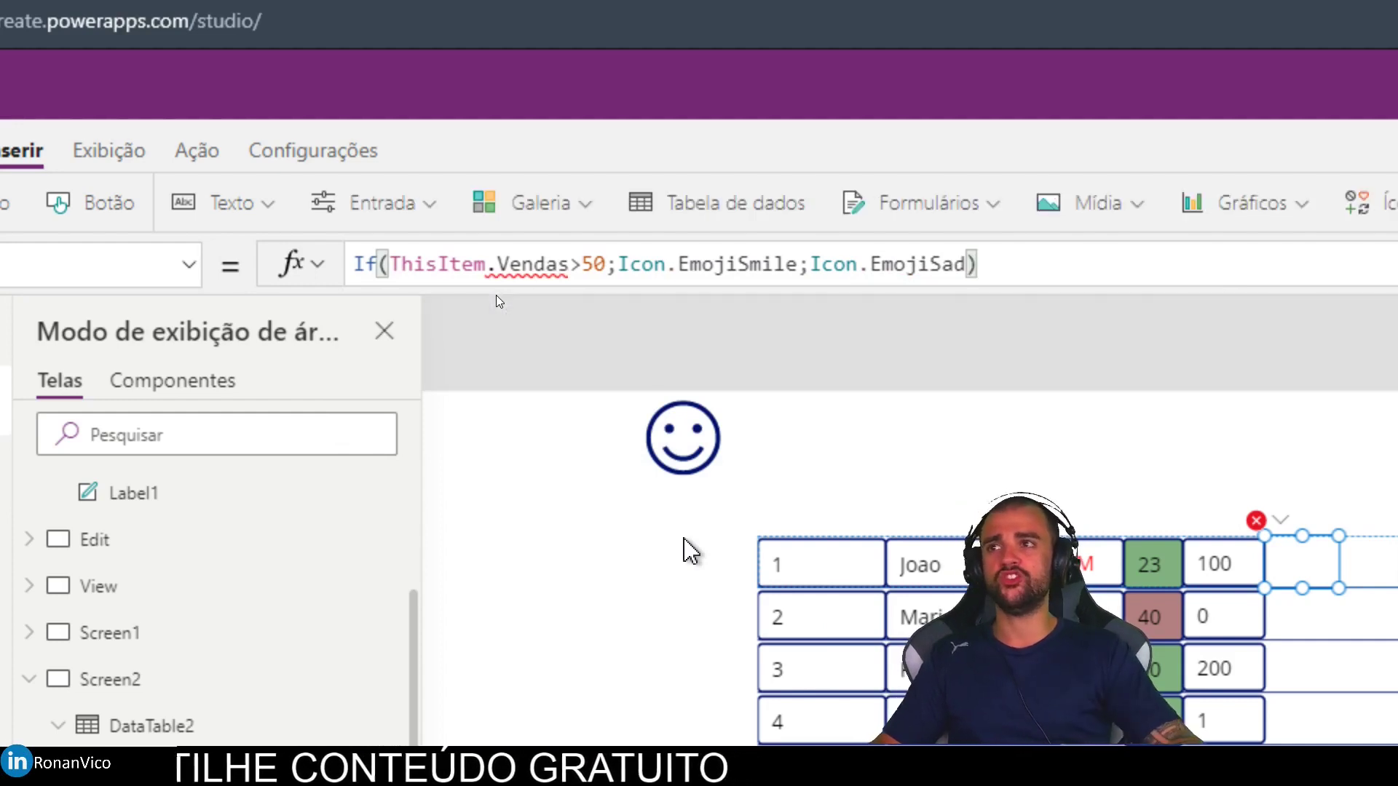
# - Wrap ThisItem.Vendas in Value() so the sales comparison is numeric
pyautogui.click(664, 262)
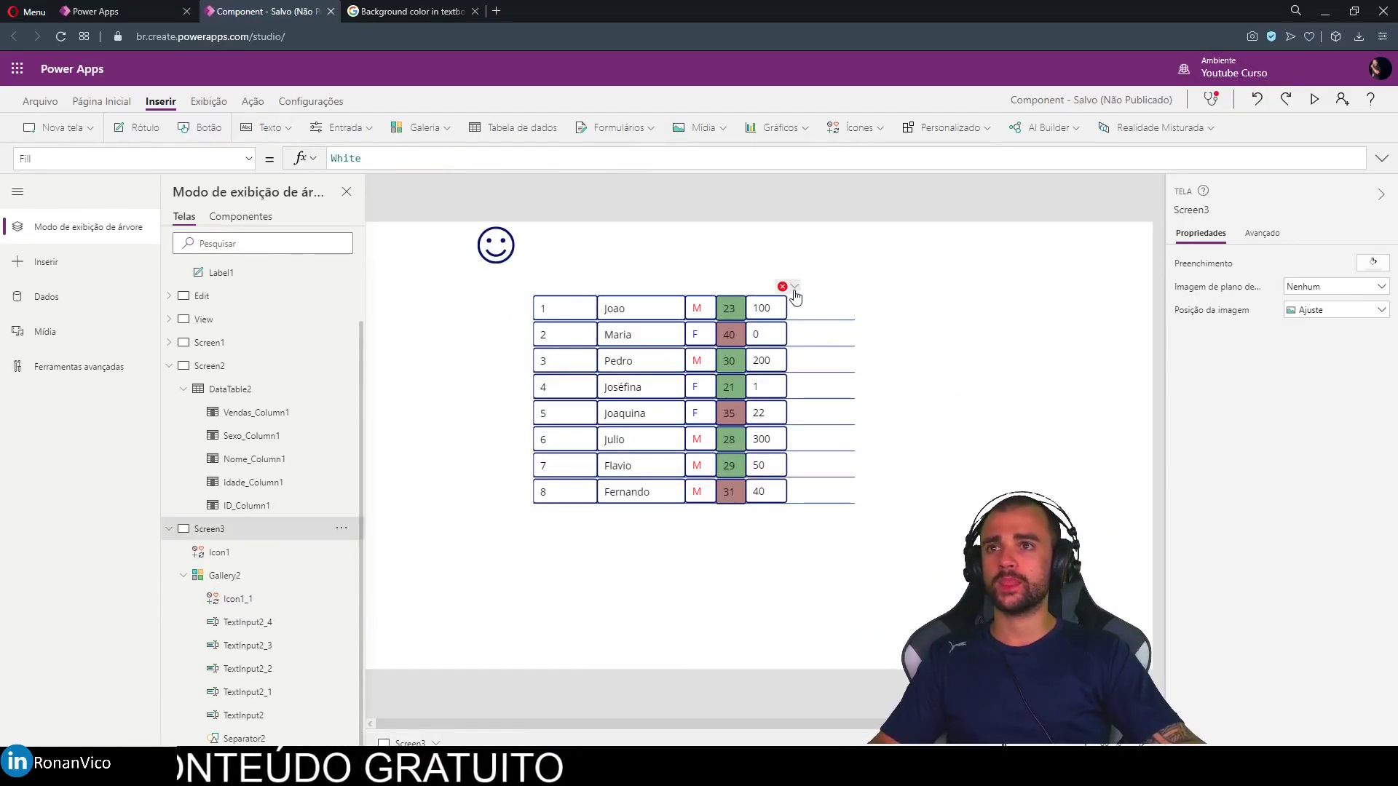
pyautogui.click(817, 314)
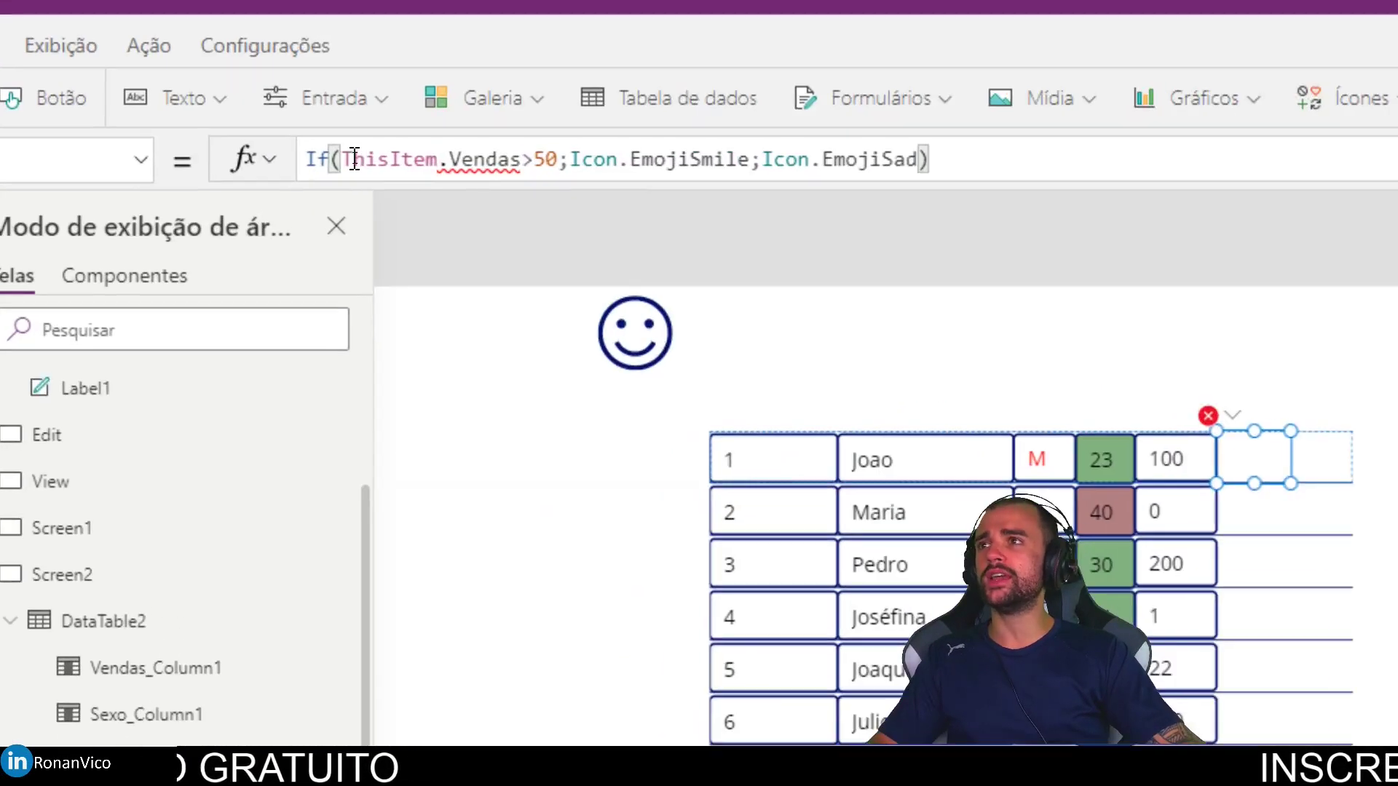
pyautogui.click(350, 159)
pyautogui.write('Value')
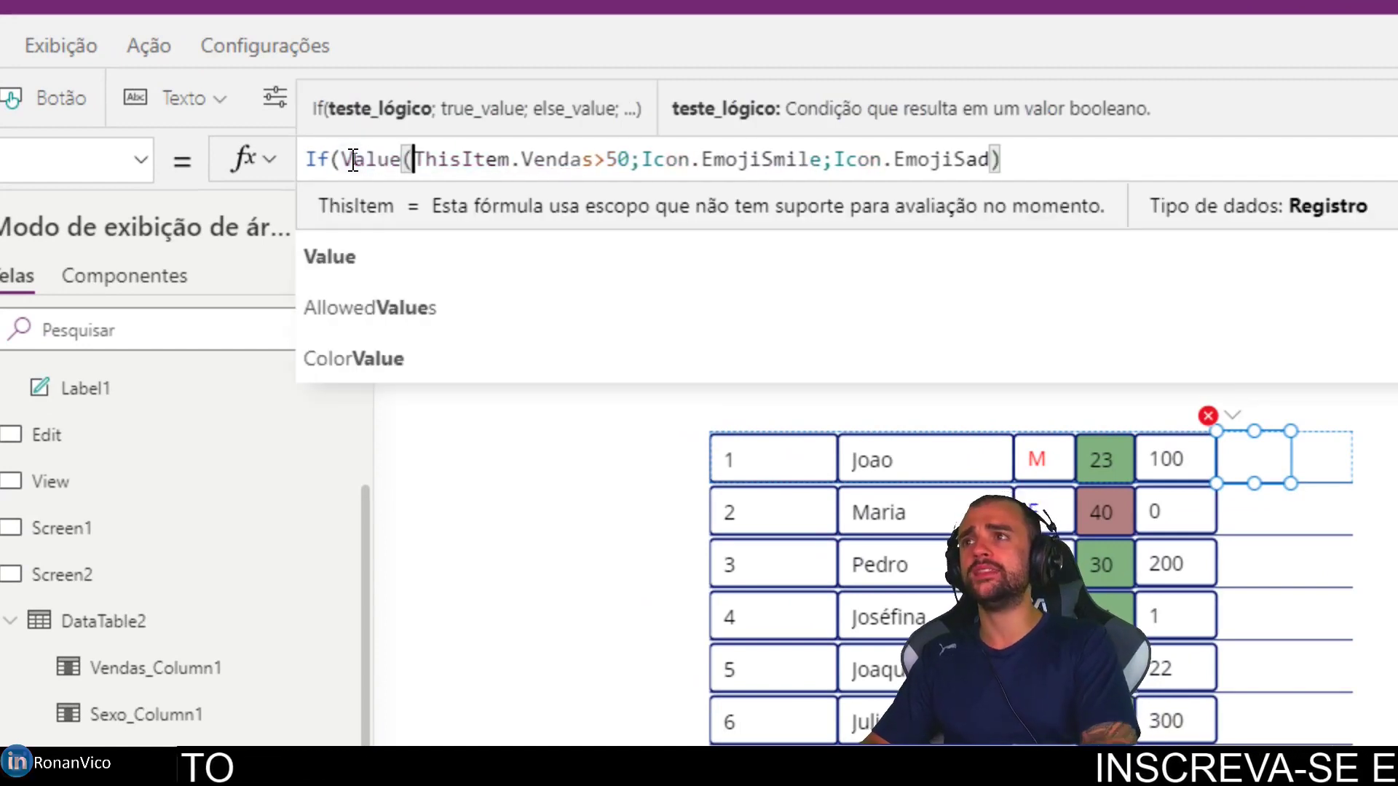
pyautogui.write('(')
pyautogui.click(585, 160)
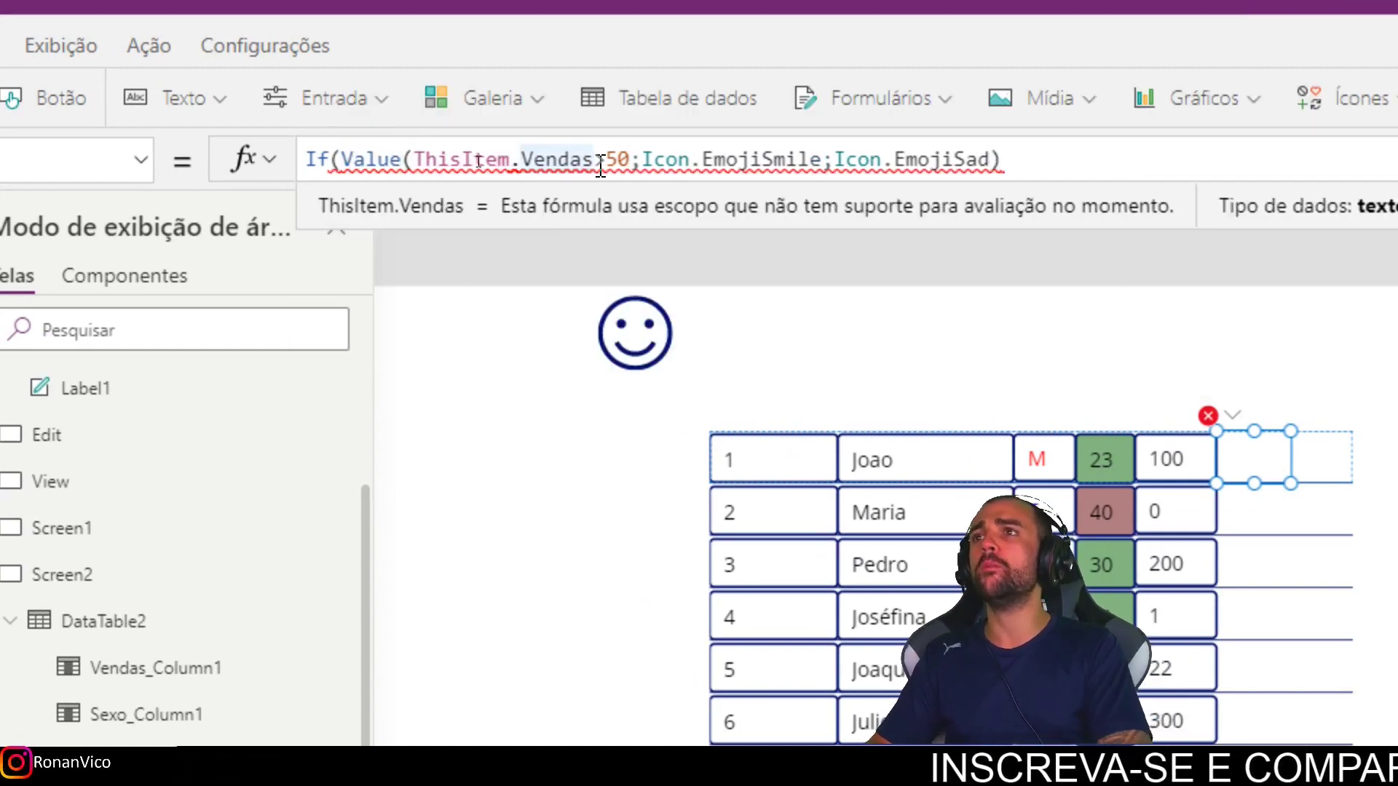
pyautogui.write(')')
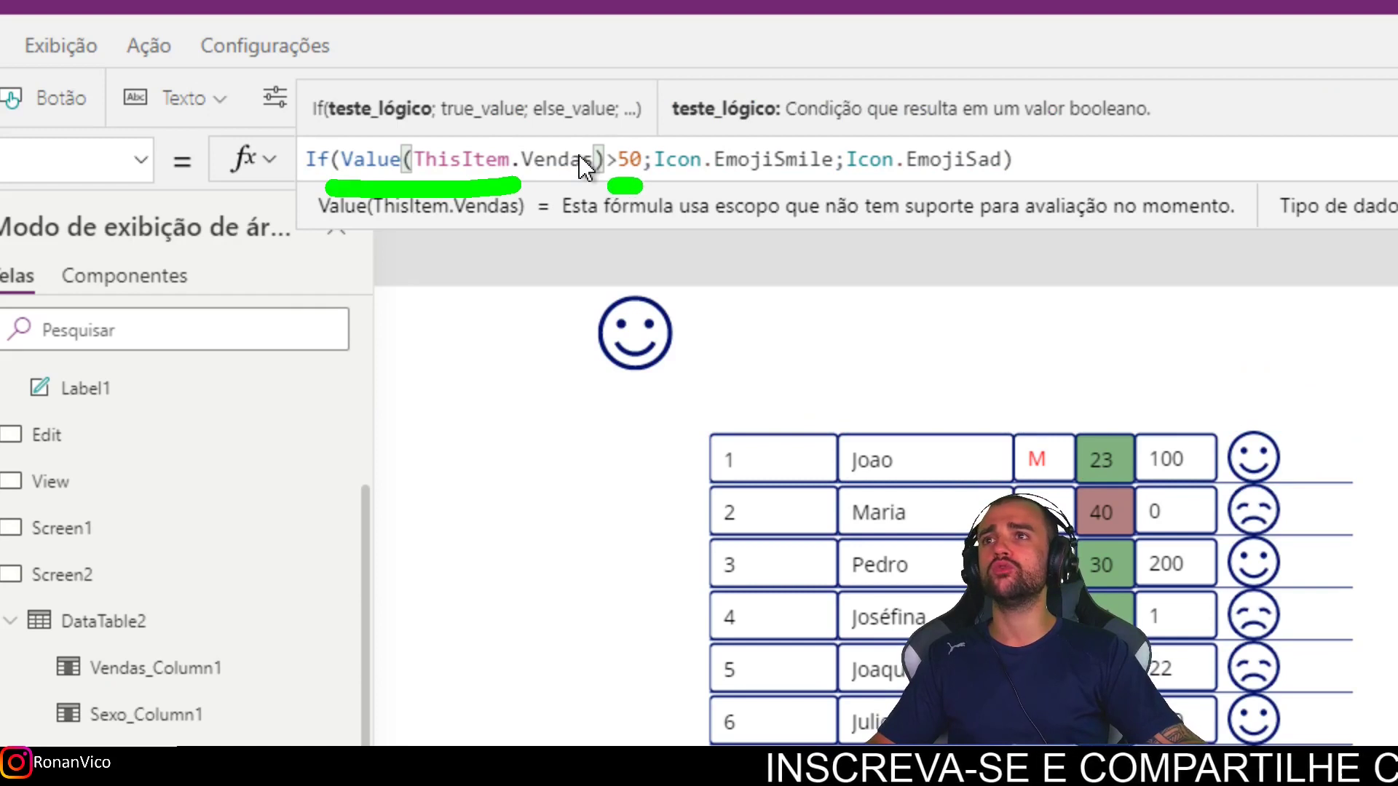
pyautogui.click(530, 282)
# - Check the gallery, the first row's emoji icon and its 100 sales value
pyautogui.click(865, 375)
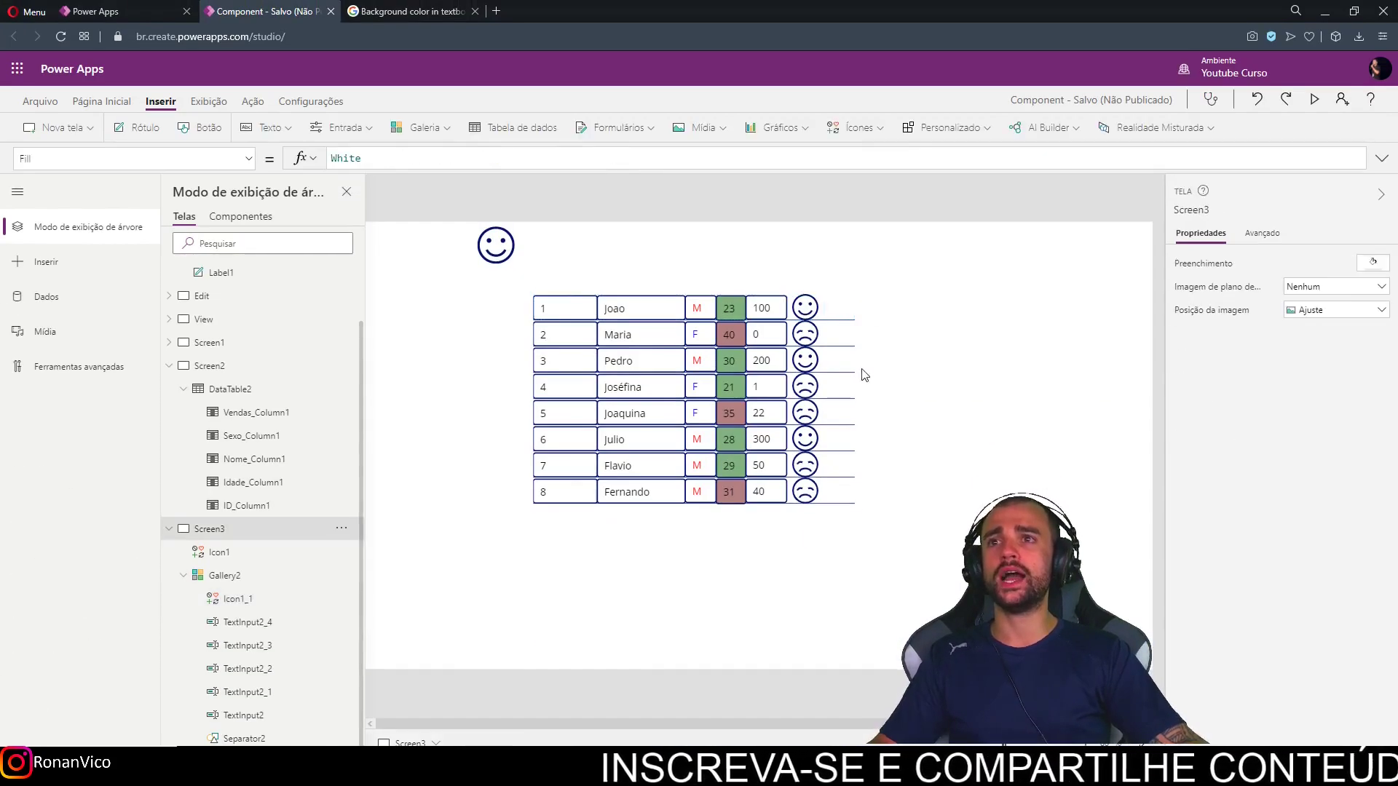
pyautogui.click(854, 382)
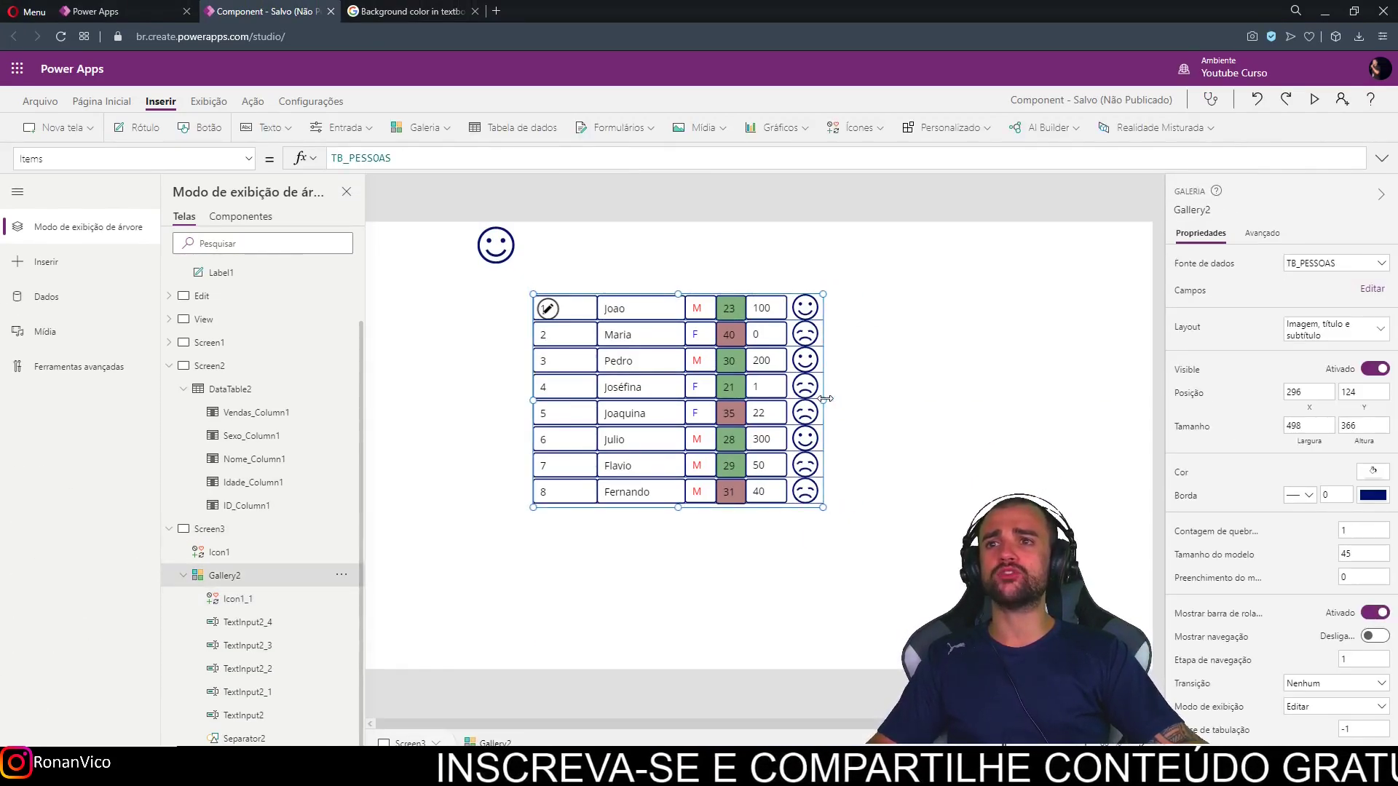
pyautogui.click(812, 316)
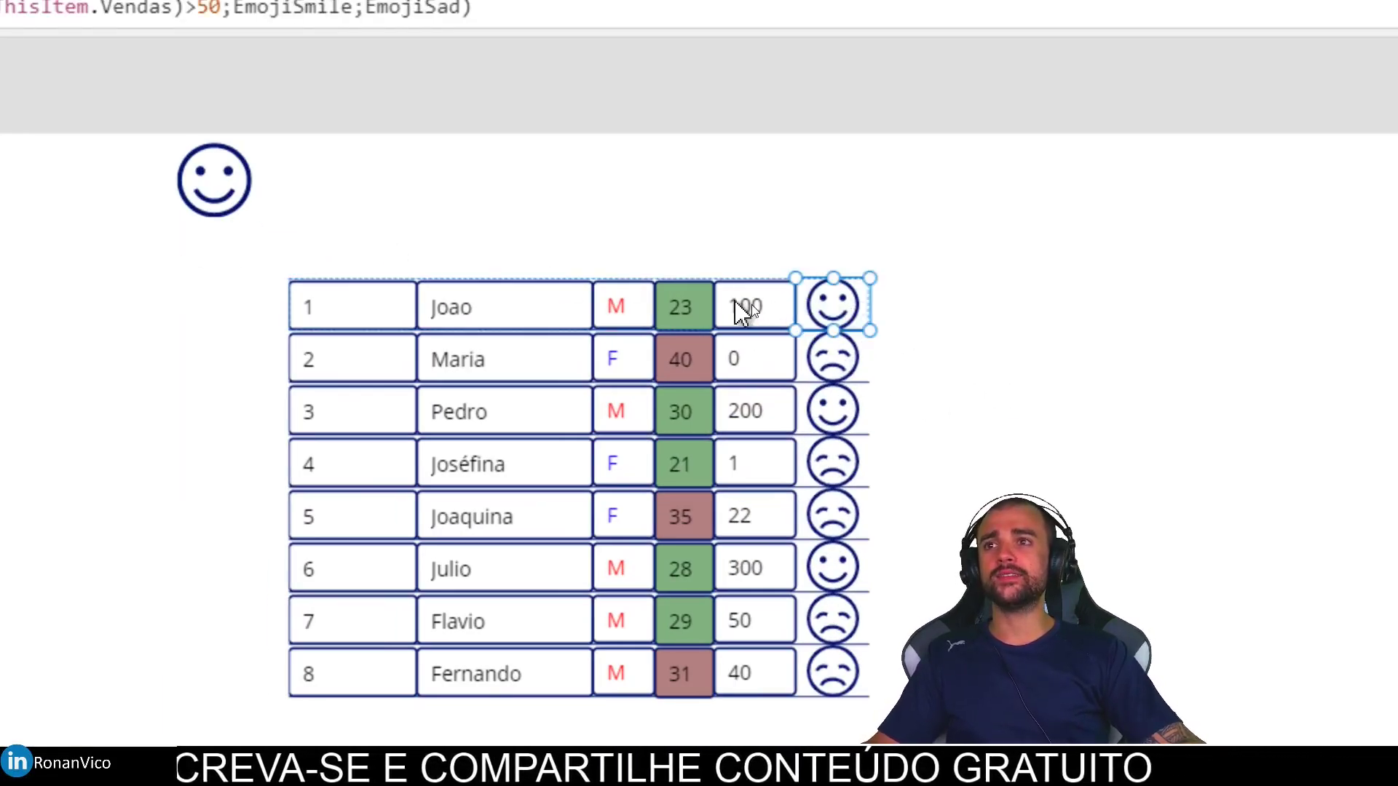
pyautogui.click(757, 309)
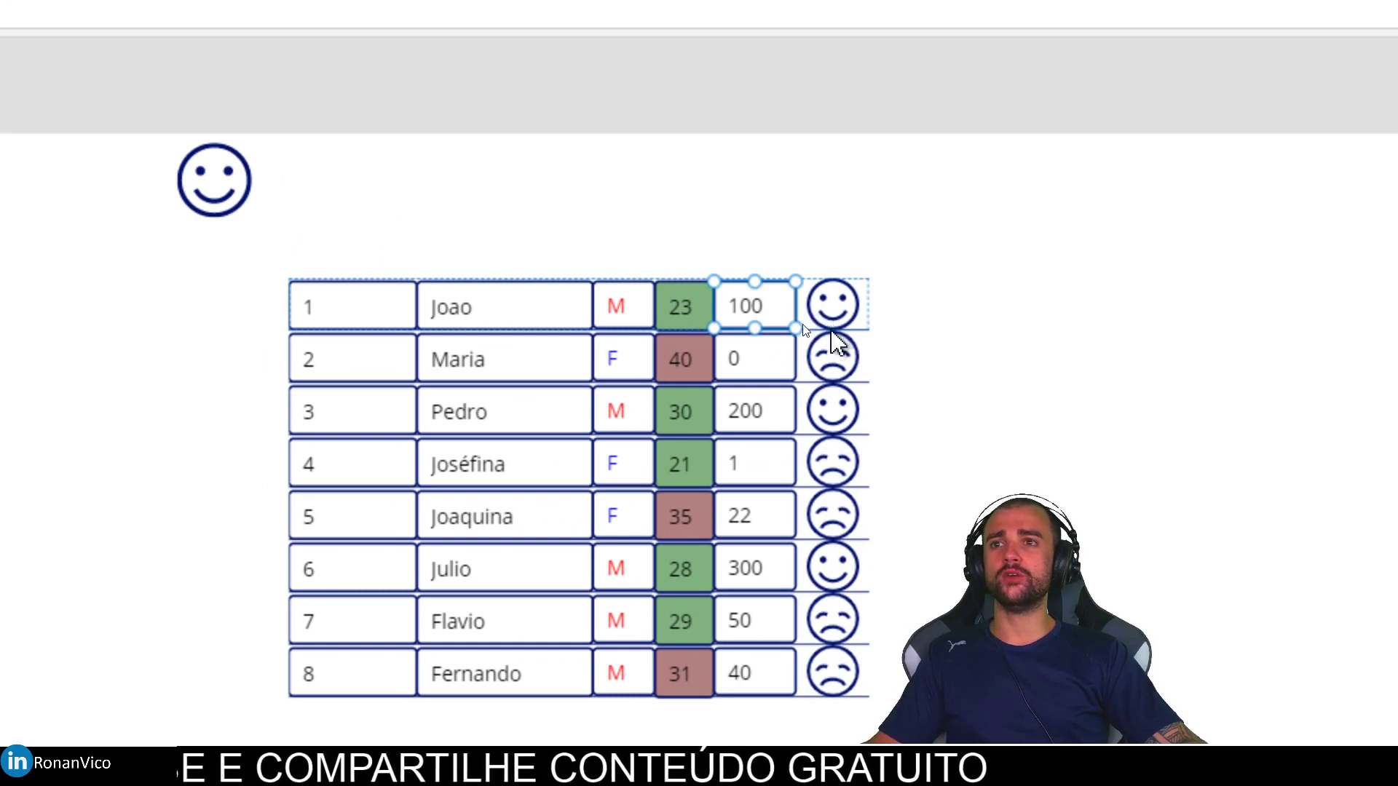
pyautogui.click(805, 330)
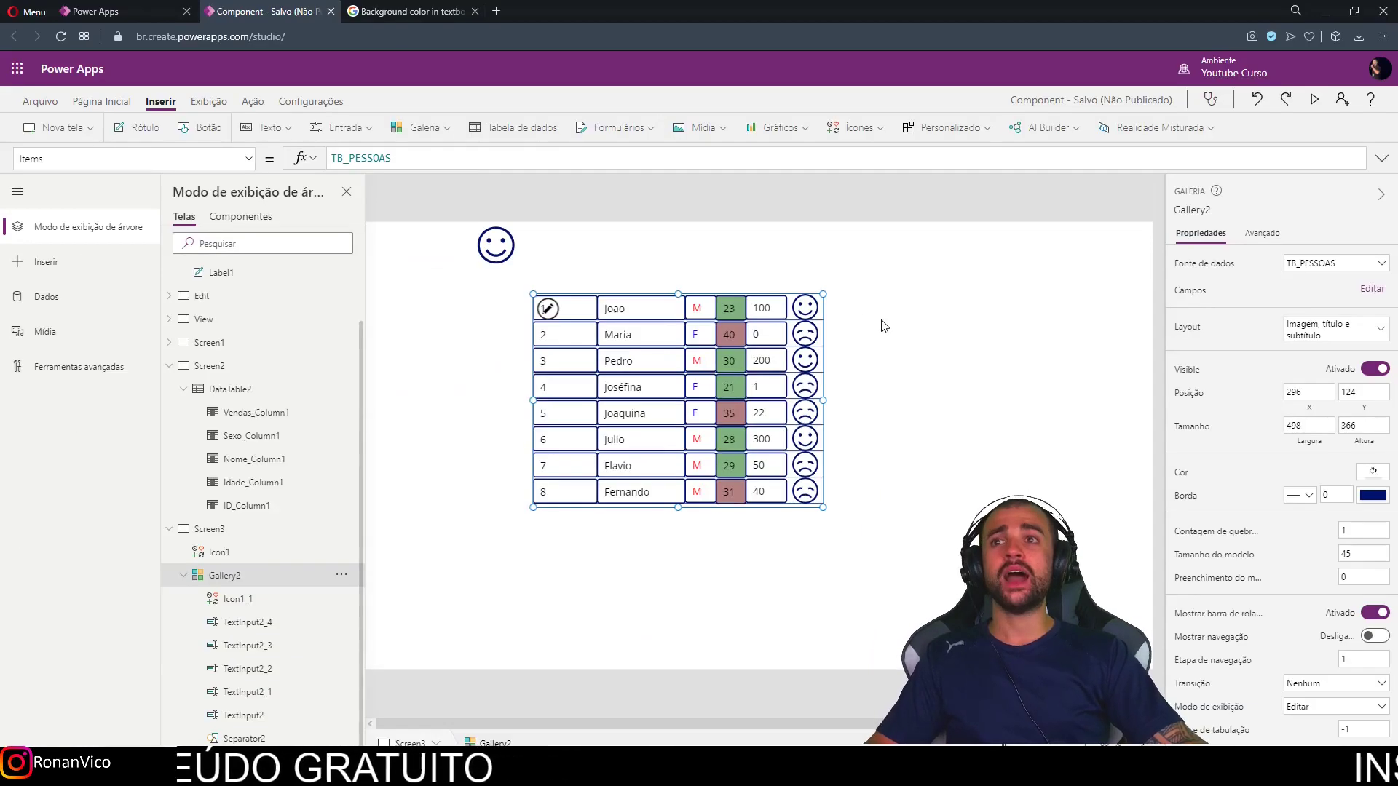
# - Set Icon1_1's Color to an If formula: green when Vendas exceeds 50, red otherwise
pyautogui.click(805, 307)
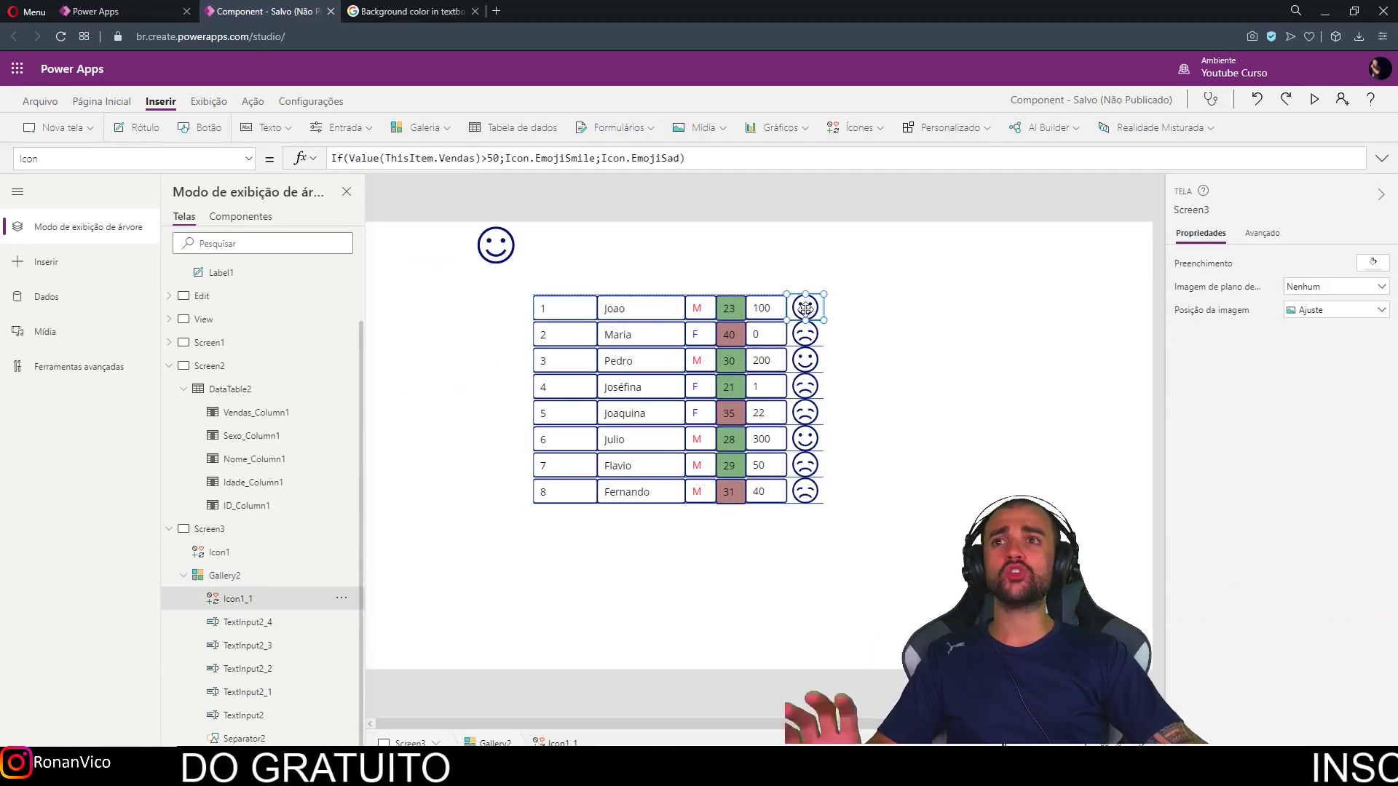
pyautogui.click(173, 159)
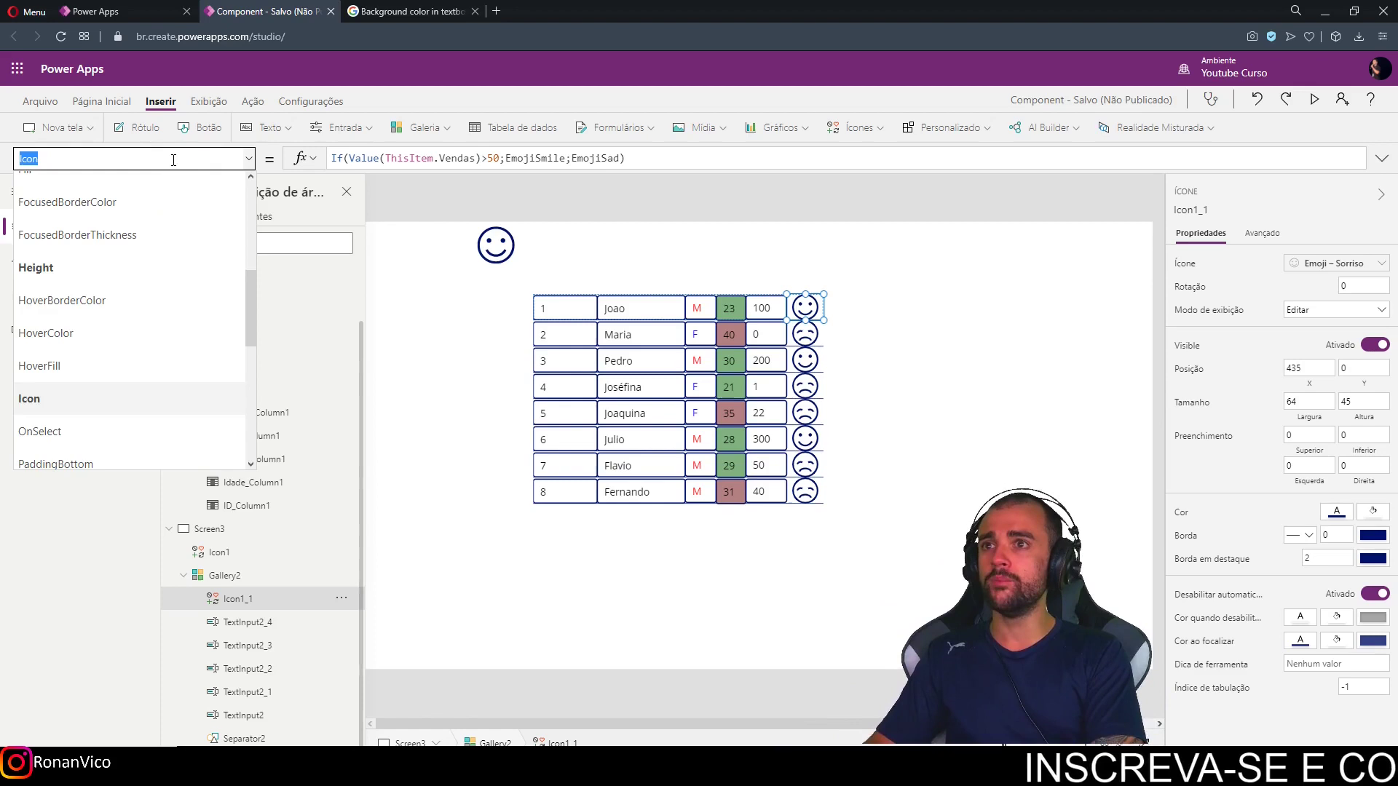
pyautogui.write('Color')
pyautogui.press('Return')
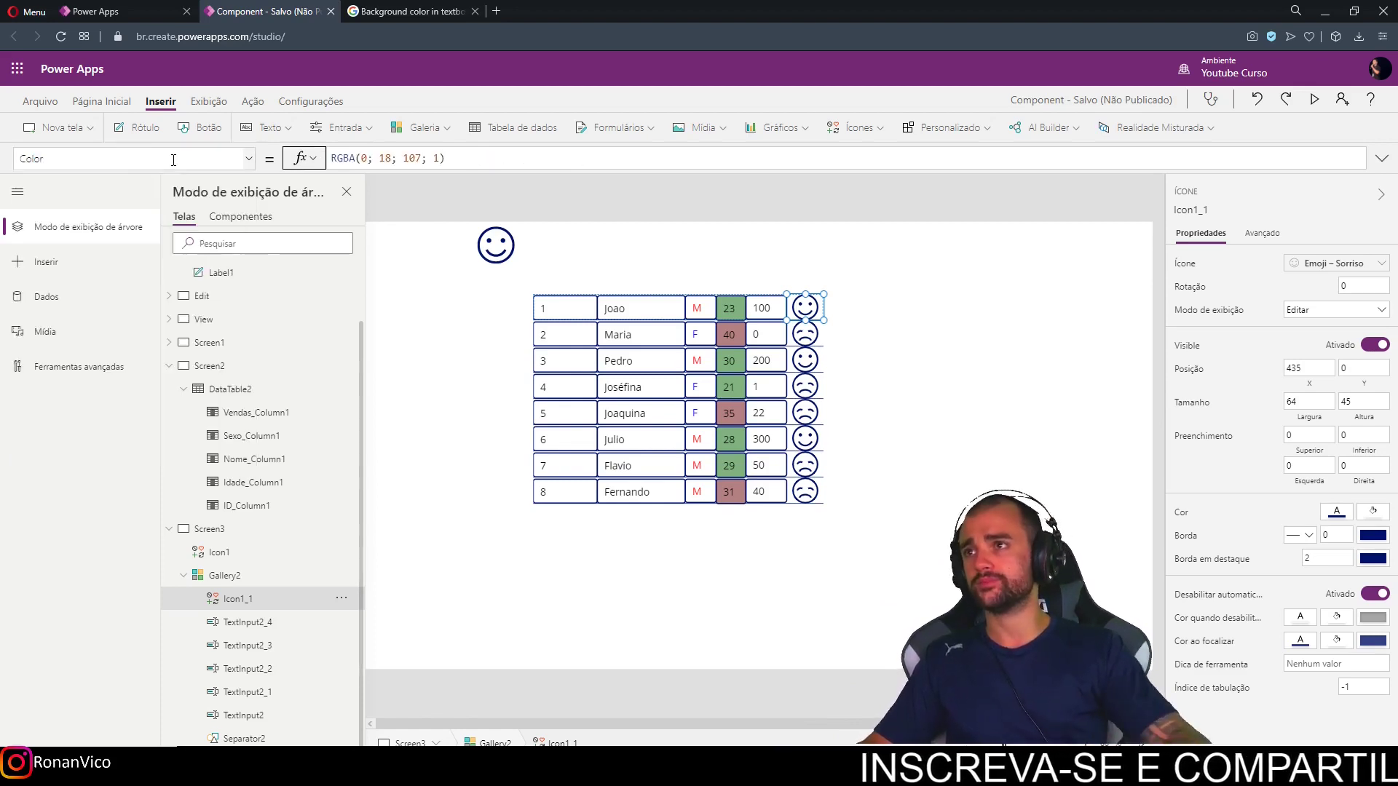
pyautogui.write('If(')
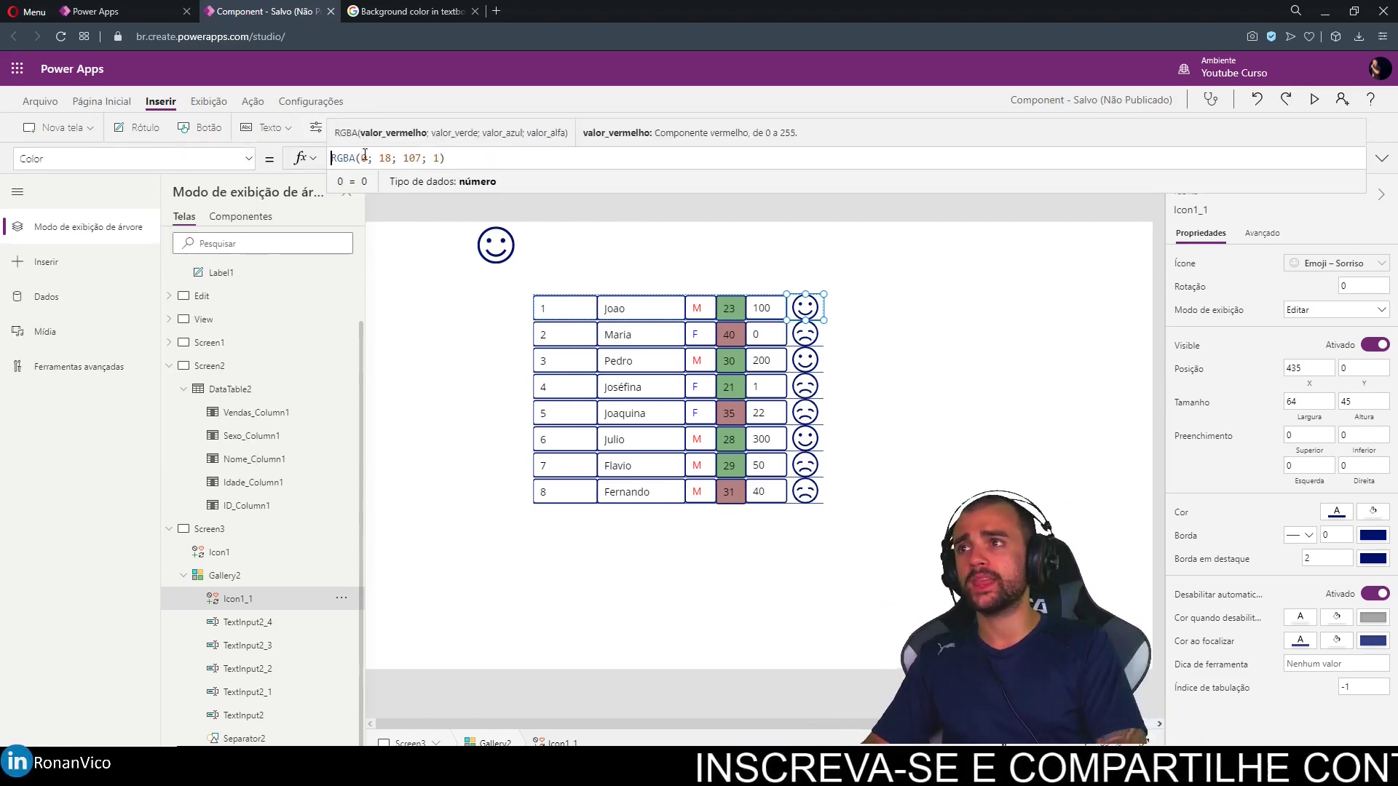
pyautogui.write('Value(ThisItem.')
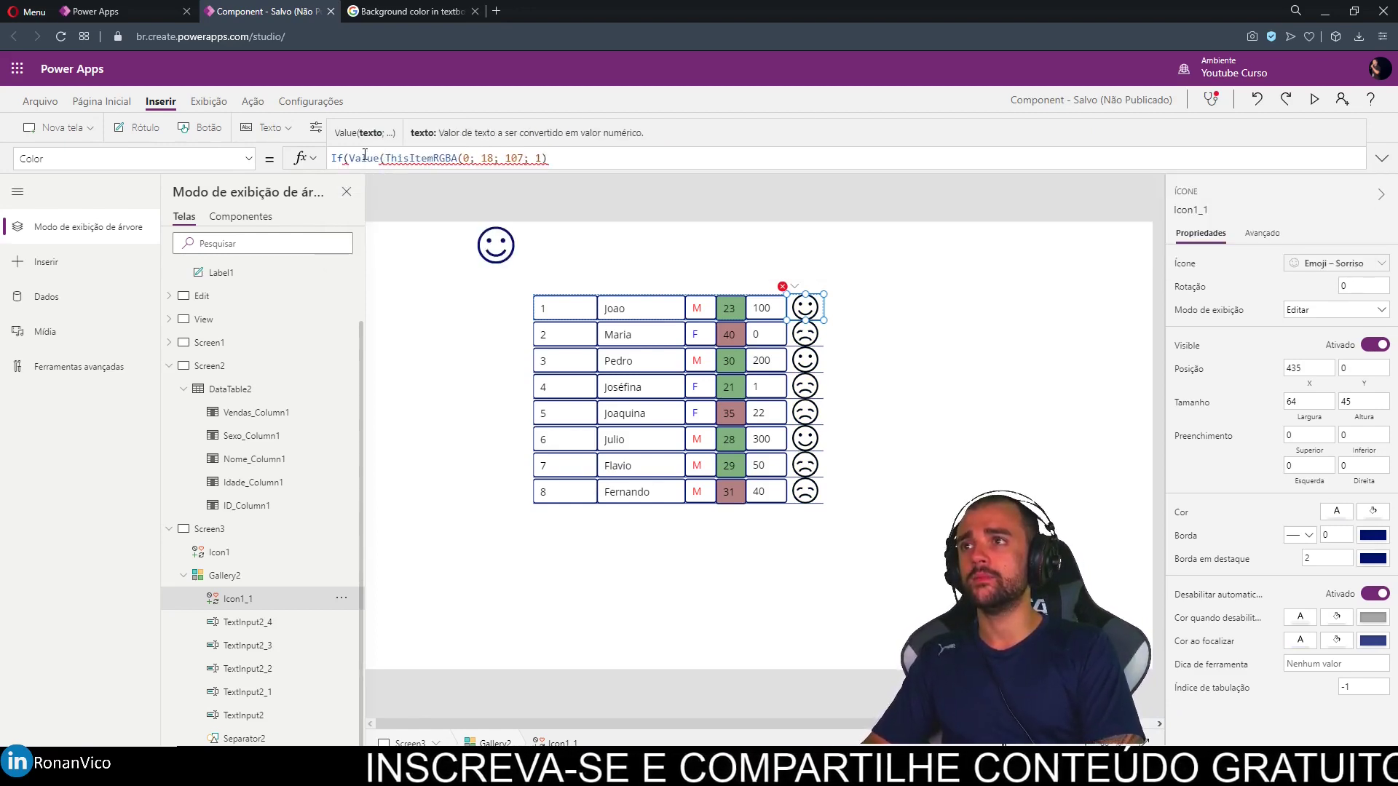
pyautogui.write('Vendas')
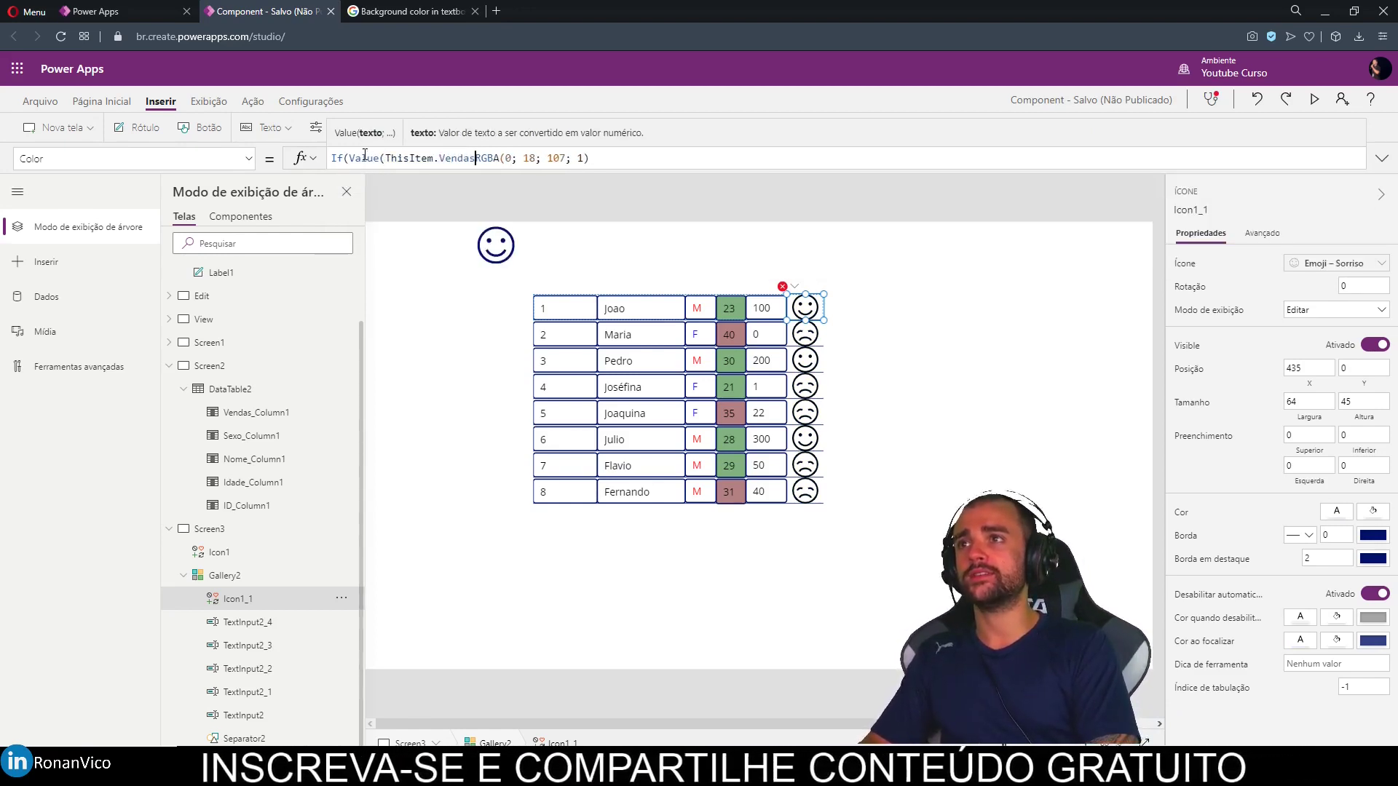
pyautogui.write(') >50 ; ;RGBA(0; 18; 107; 1)')
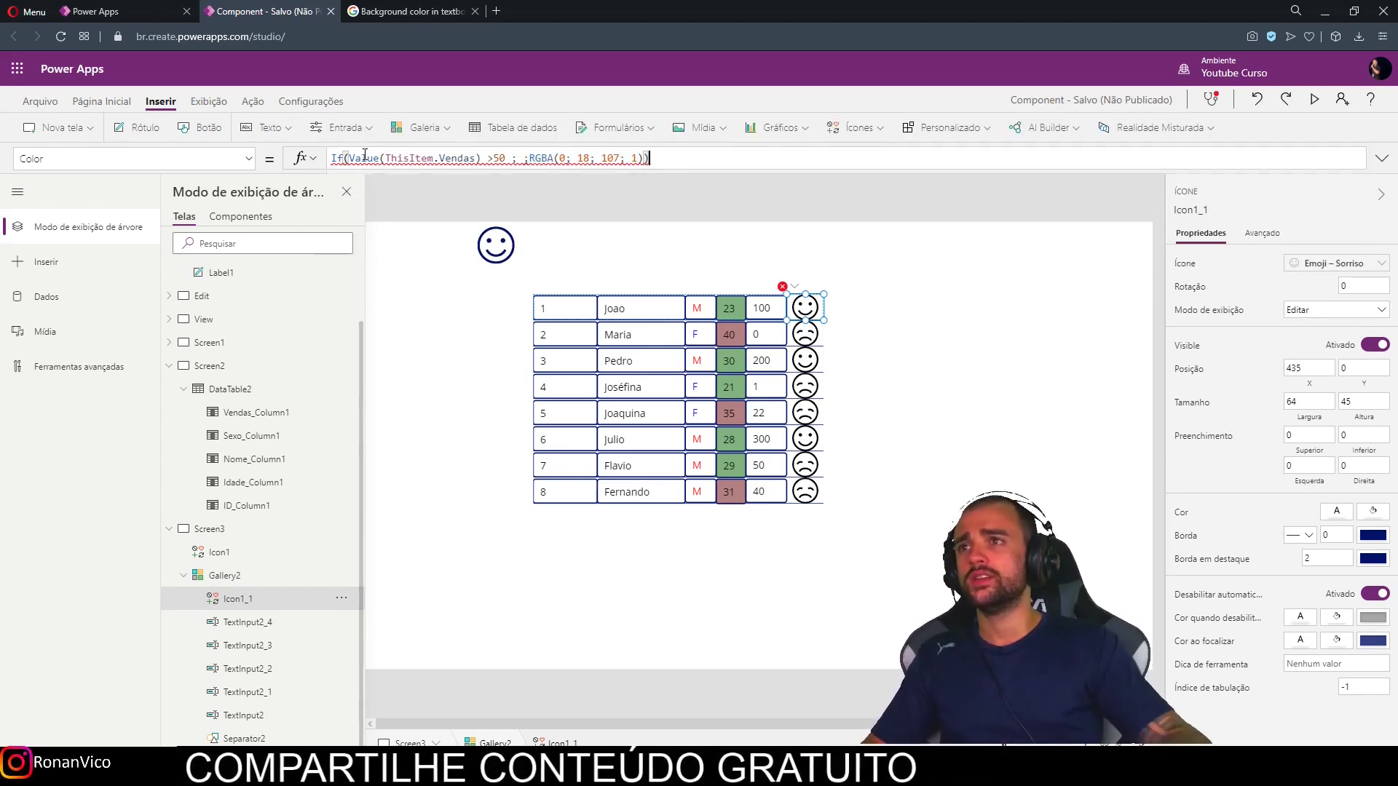
pyautogui.moveTo(534, 158); pyautogui.dragTo(623, 158)
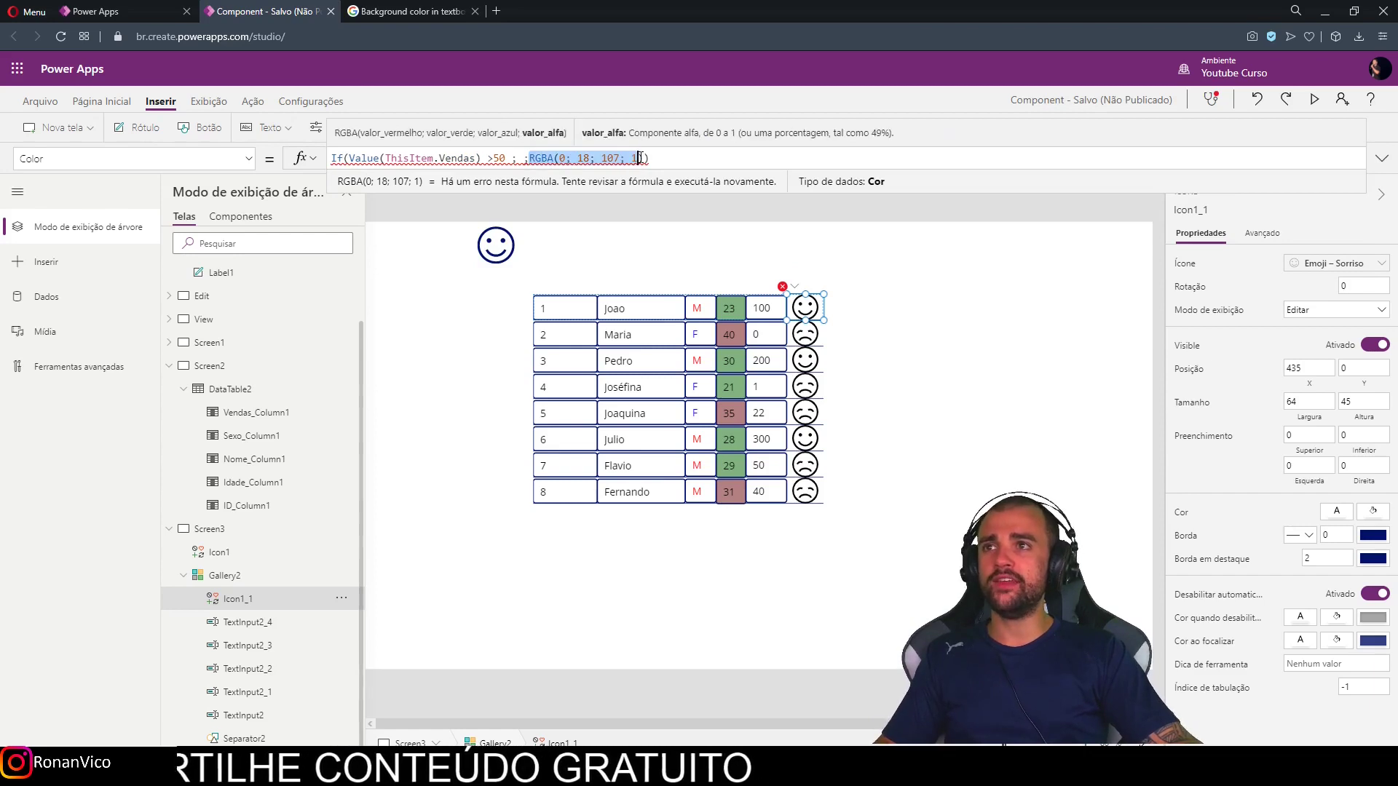
pyautogui.write('RGBA(0; 18; 107; 1)')
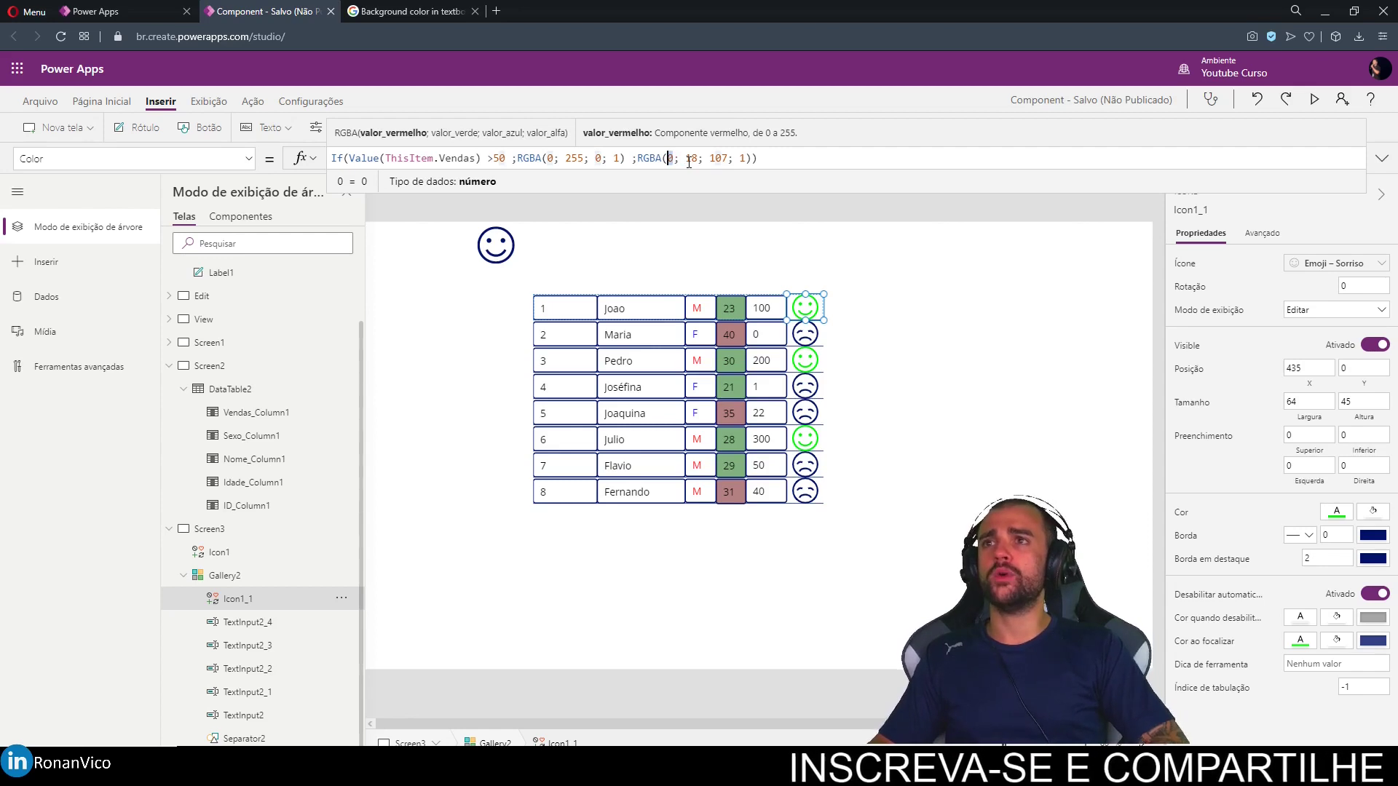
pyautogui.press('BackSpace')
pyautogui.press('Delete')
pyautogui.press('Delete')
pyautogui.write('55')
pyautogui.press('Right')
pyautogui.press('Right')
pyautogui.press('Right')
pyautogui.press('Right')
pyautogui.hotkey('shift', 'Right')
pyautogui.hotkey('shift', 'Right')
pyautogui.hotkey('shift', 'Right')
pyautogui.write('0')
pyautogui.press('End')
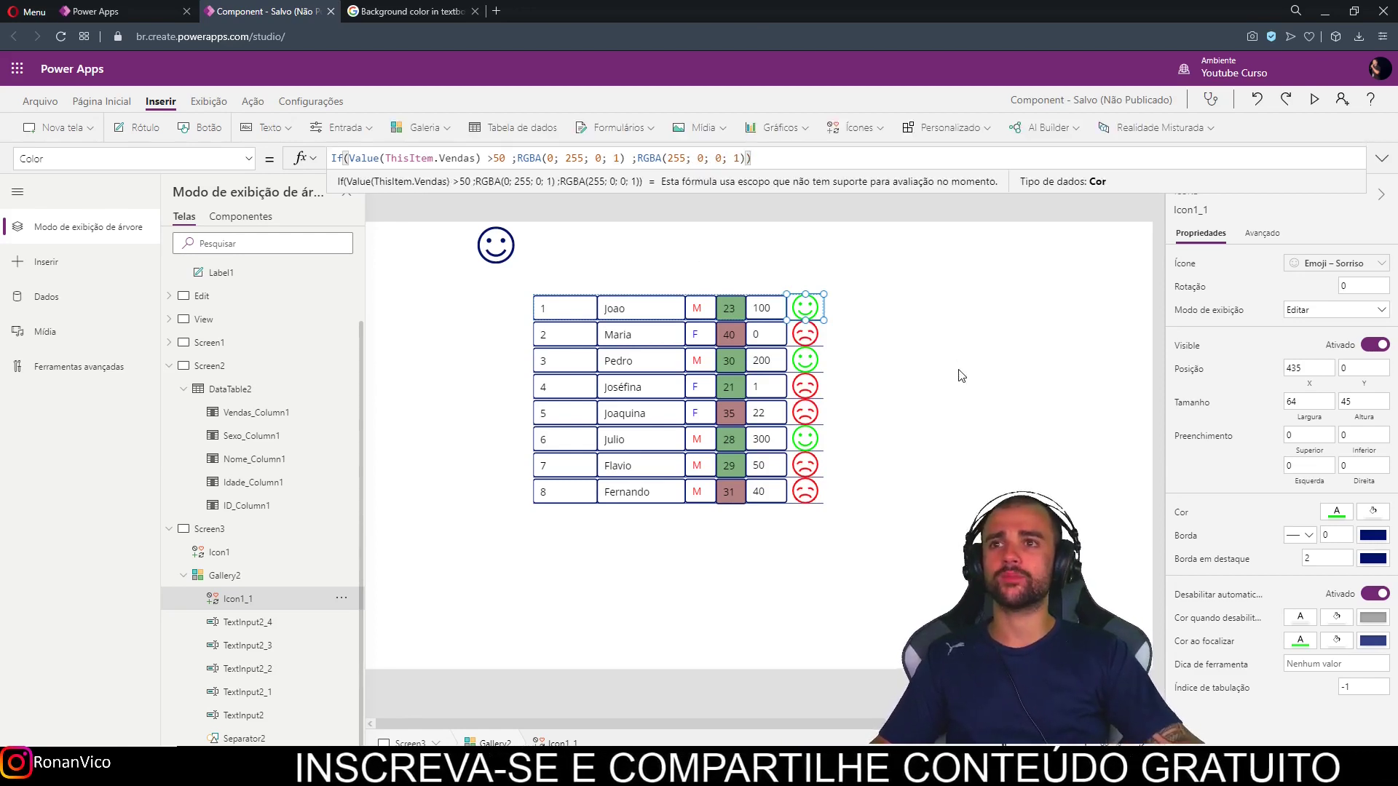
# - Change the colour formula's opacity values so the green and red face icons appear translucent
pyautogui.click(859, 379)
pyautogui.click(821, 400)
pyautogui.click(806, 325)
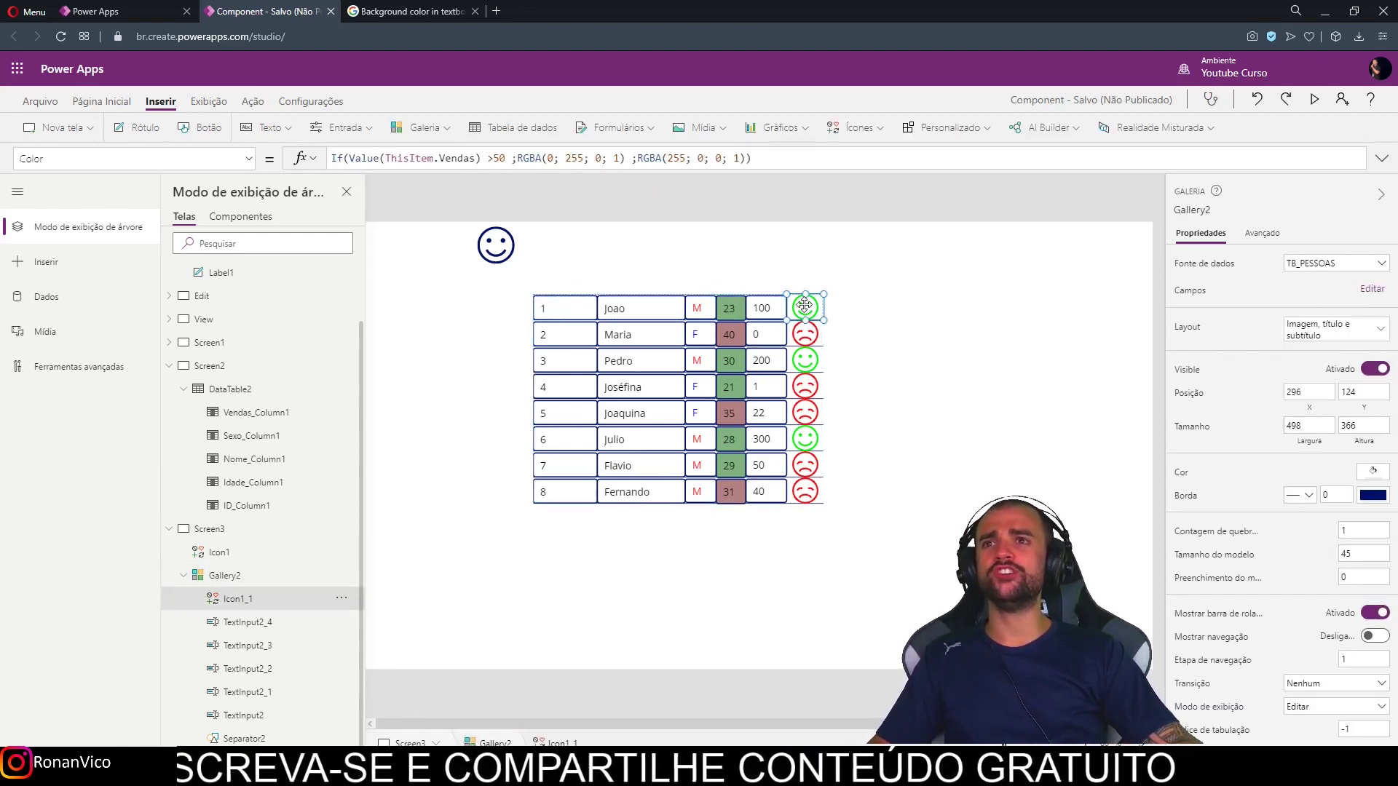
pyautogui.click(614, 158)
pyautogui.press('BackSpace')
pyautogui.write('0,6')
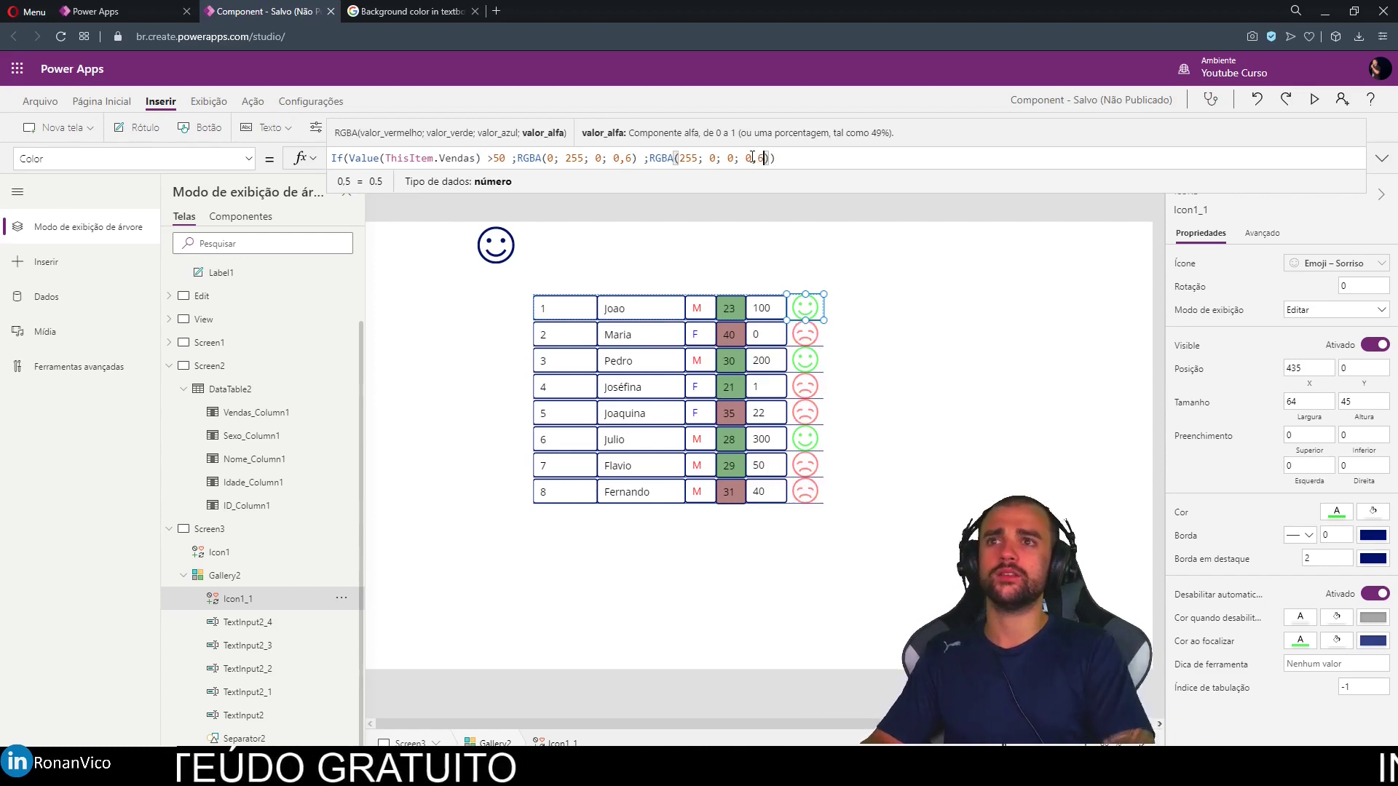
pyautogui.click(863, 291)
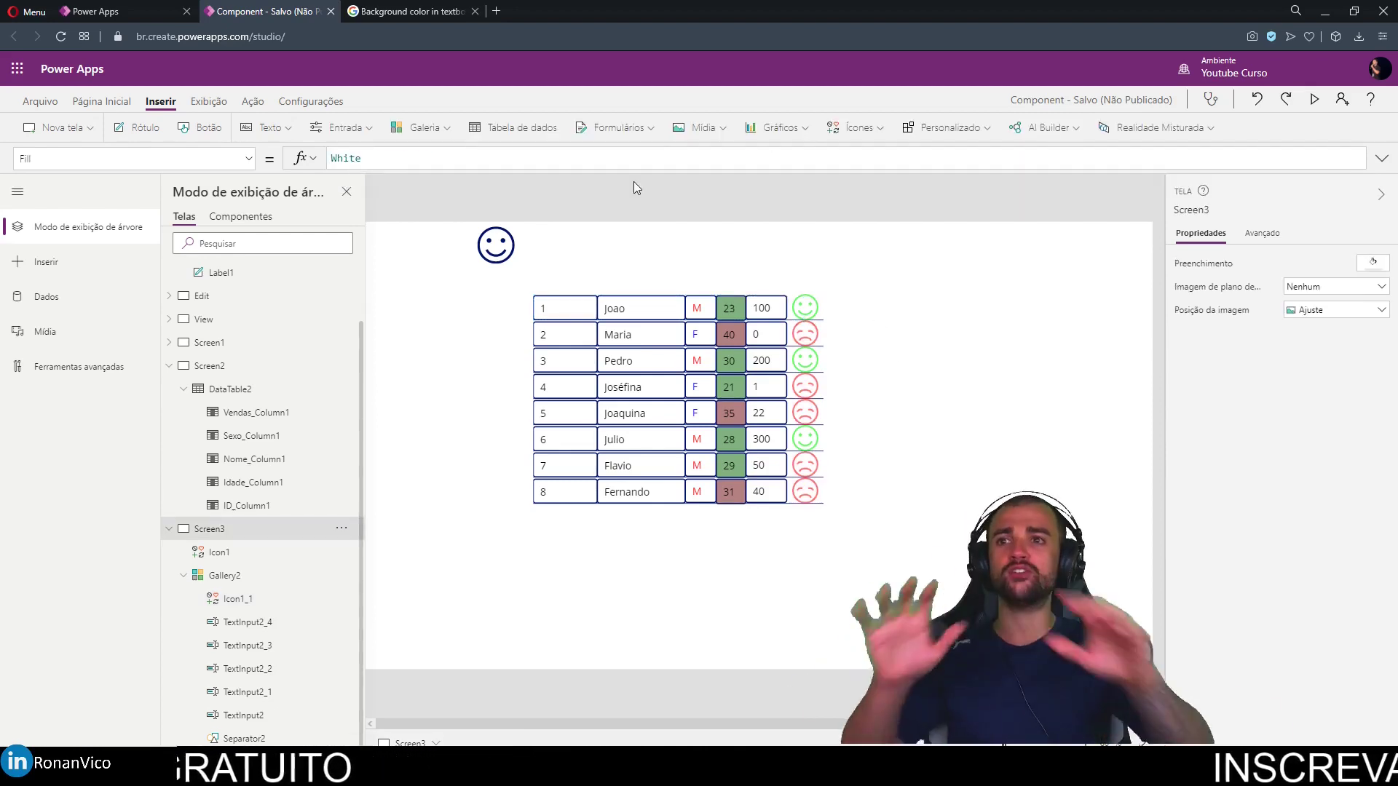
# - Delete the standalone smiley icon Icon1 that sat above the gallery
pyautogui.click(814, 393)
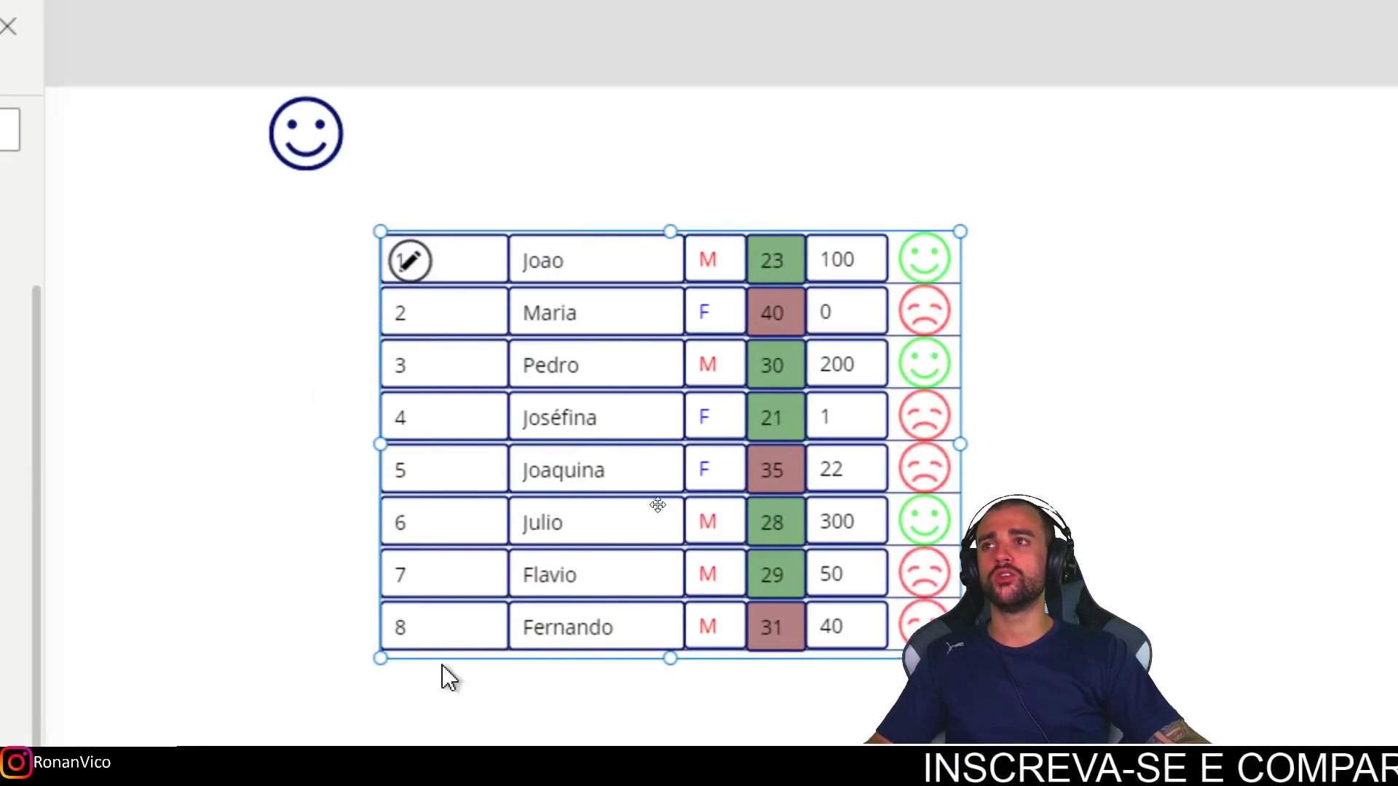
pyautogui.click(448, 677)
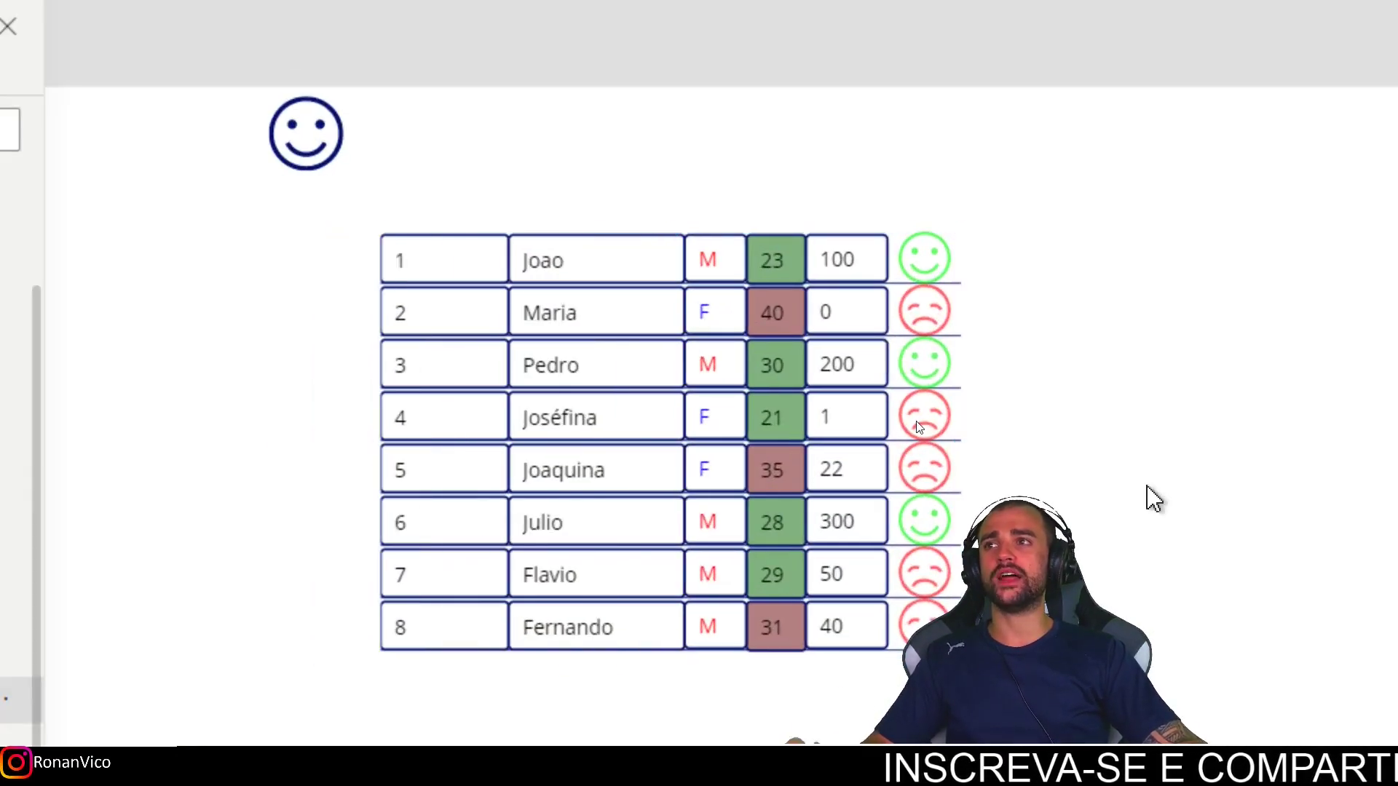
pyautogui.click(291, 145)
pyautogui.press('Delete')
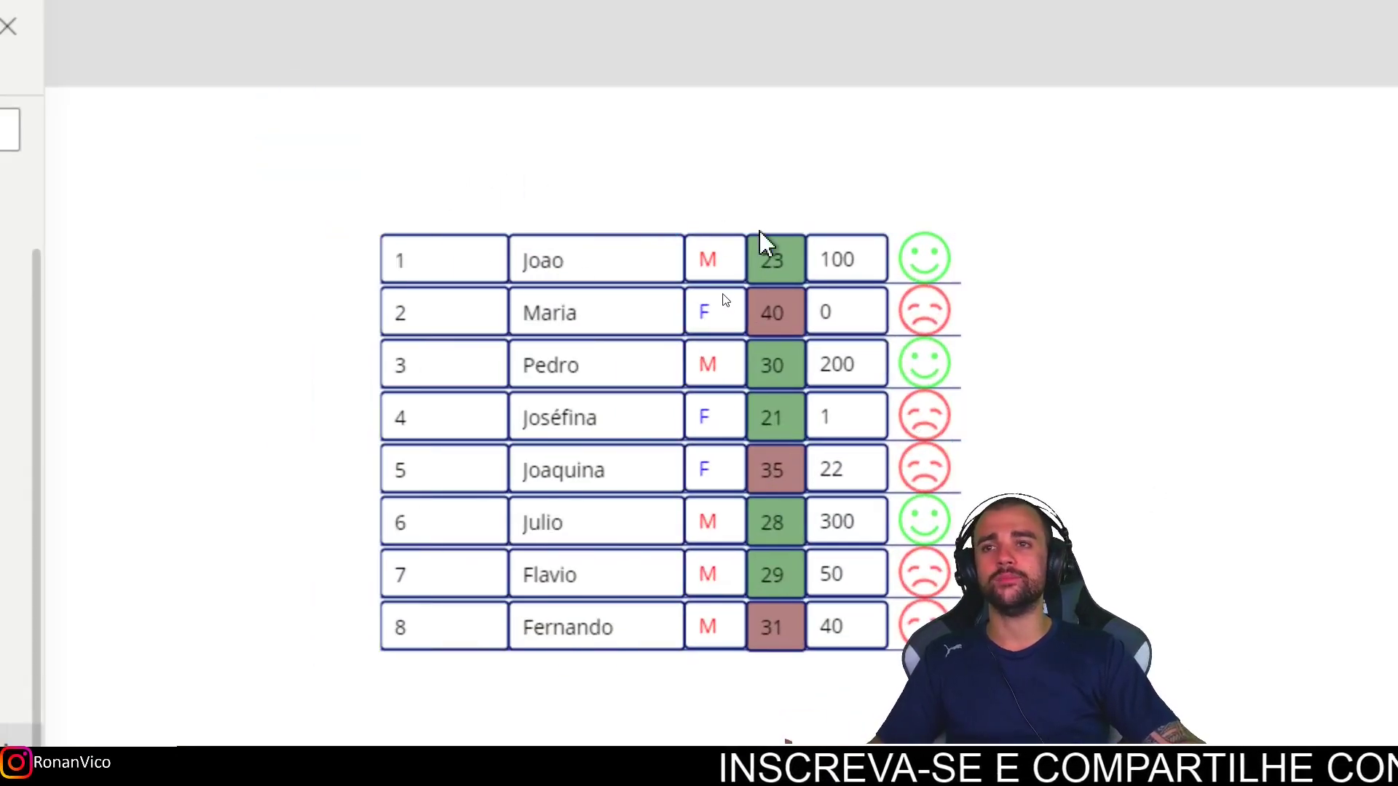
pyautogui.click(349, 535)
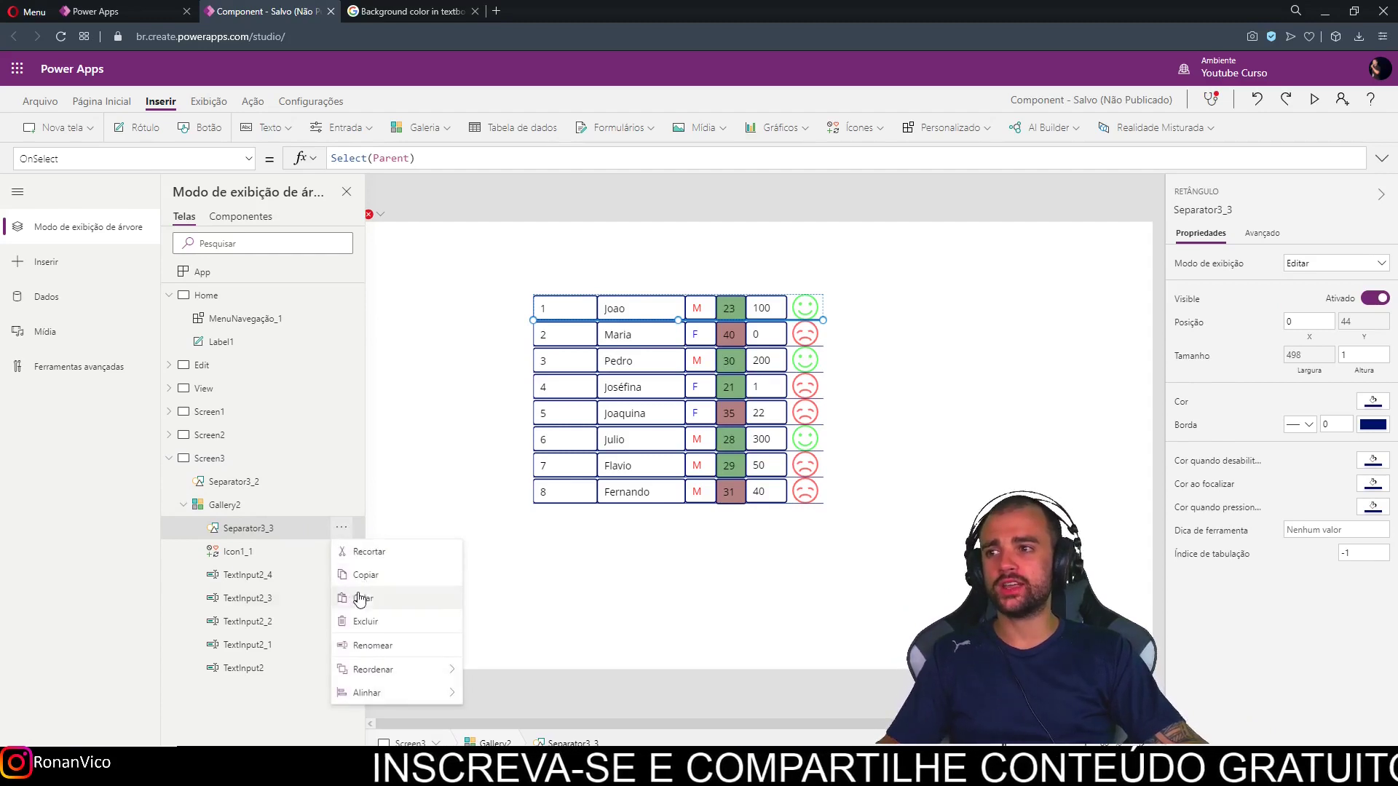
# - Delete separators Separator3_2 and Separator3_3 via Excluir, then preview the app with F5
pyautogui.click(366, 574)
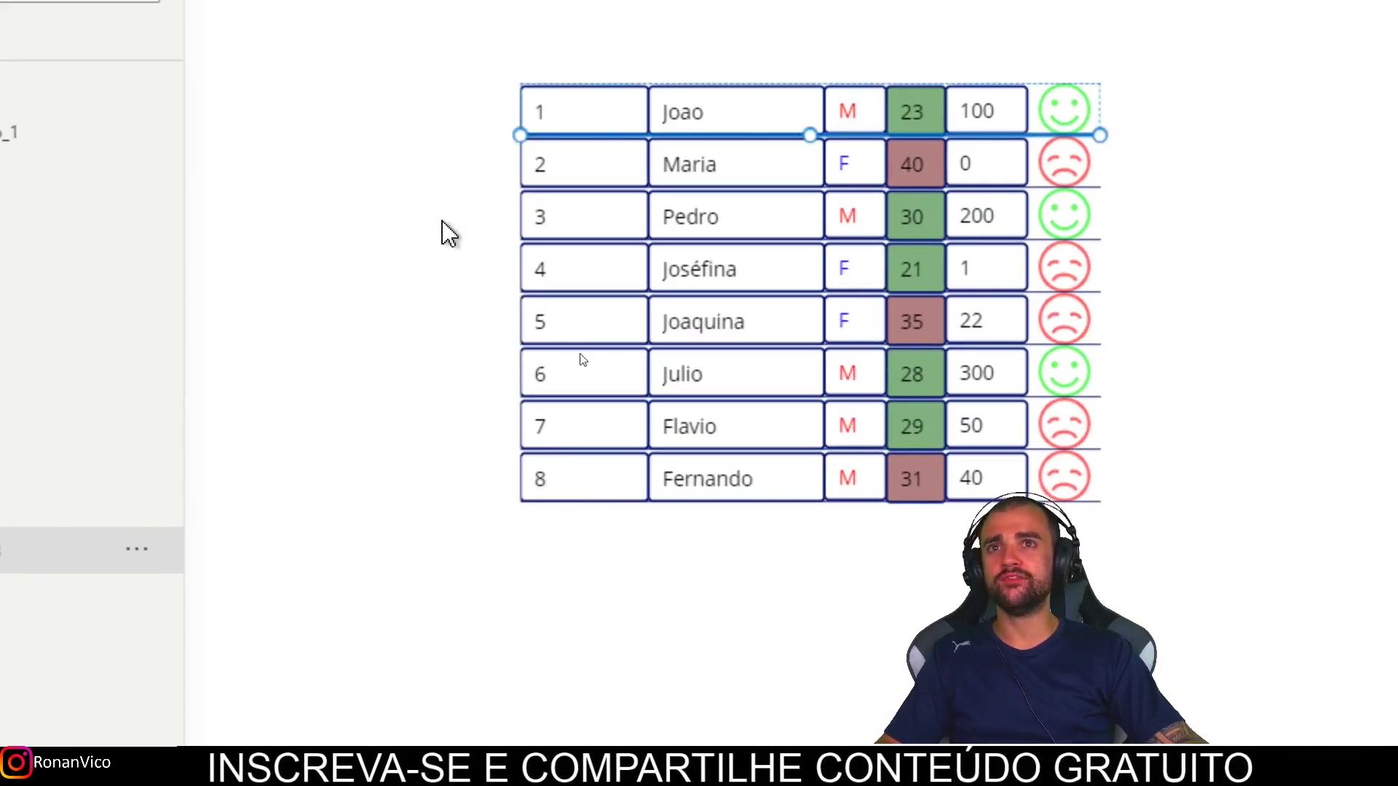
pyautogui.click(344, 413)
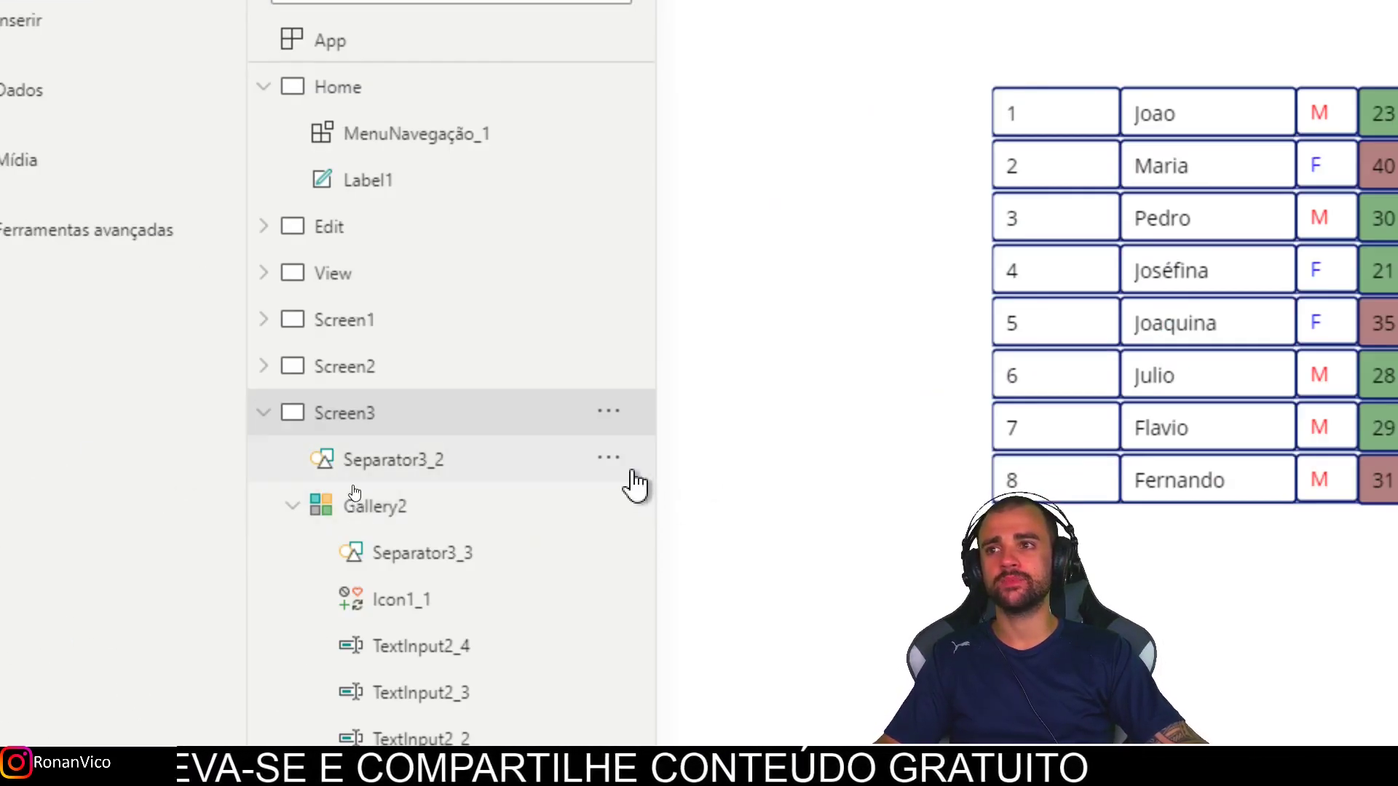
pyautogui.click(610, 461)
pyautogui.click(665, 647)
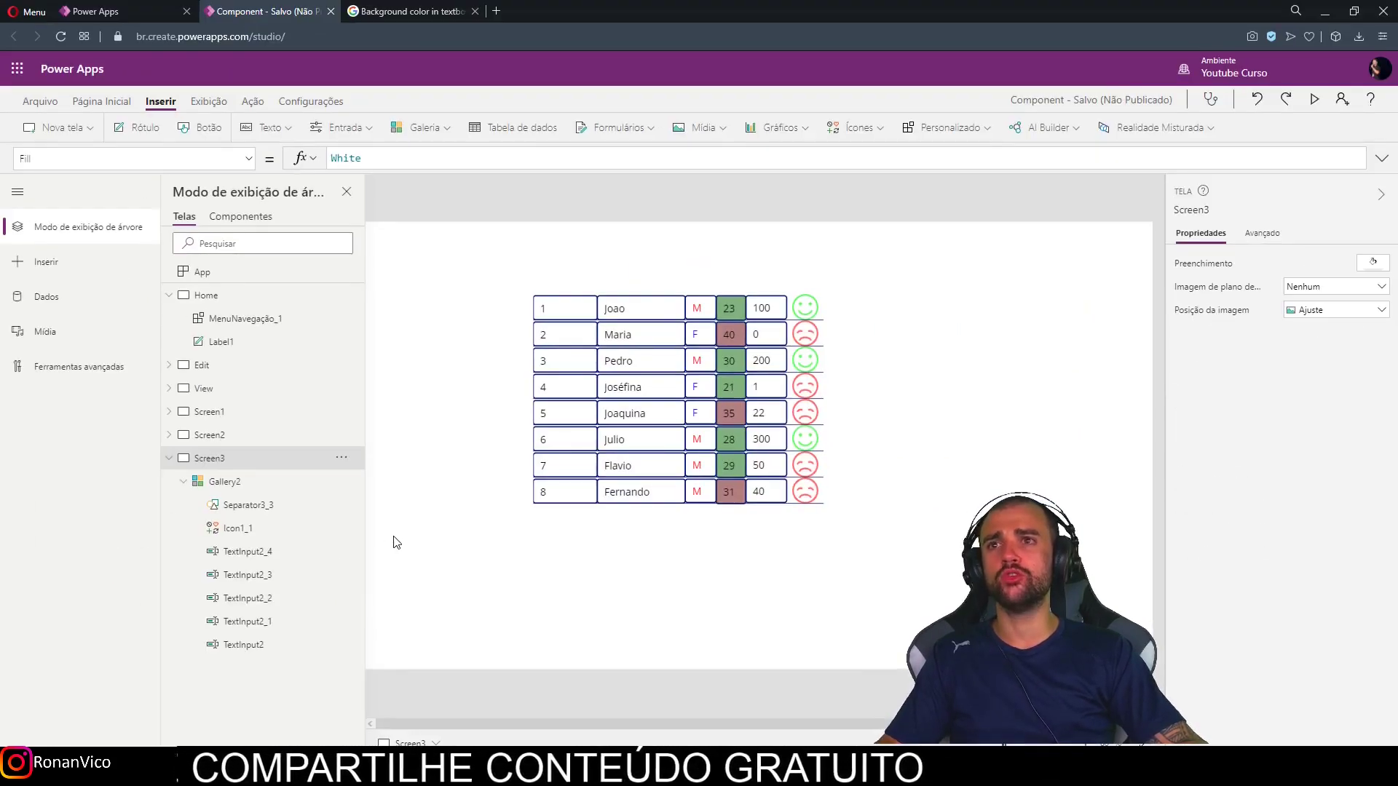
pyautogui.click(341, 504)
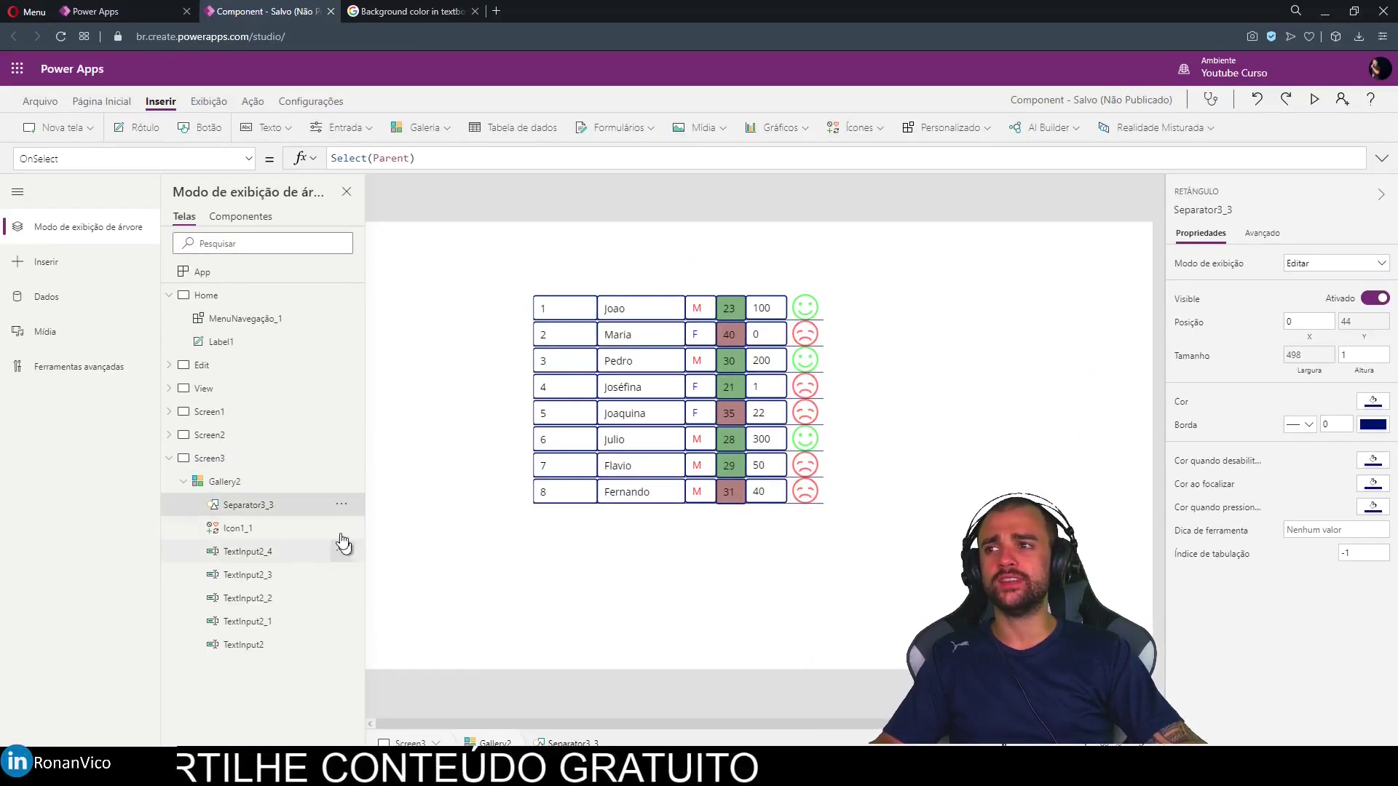
pyautogui.click(341, 504)
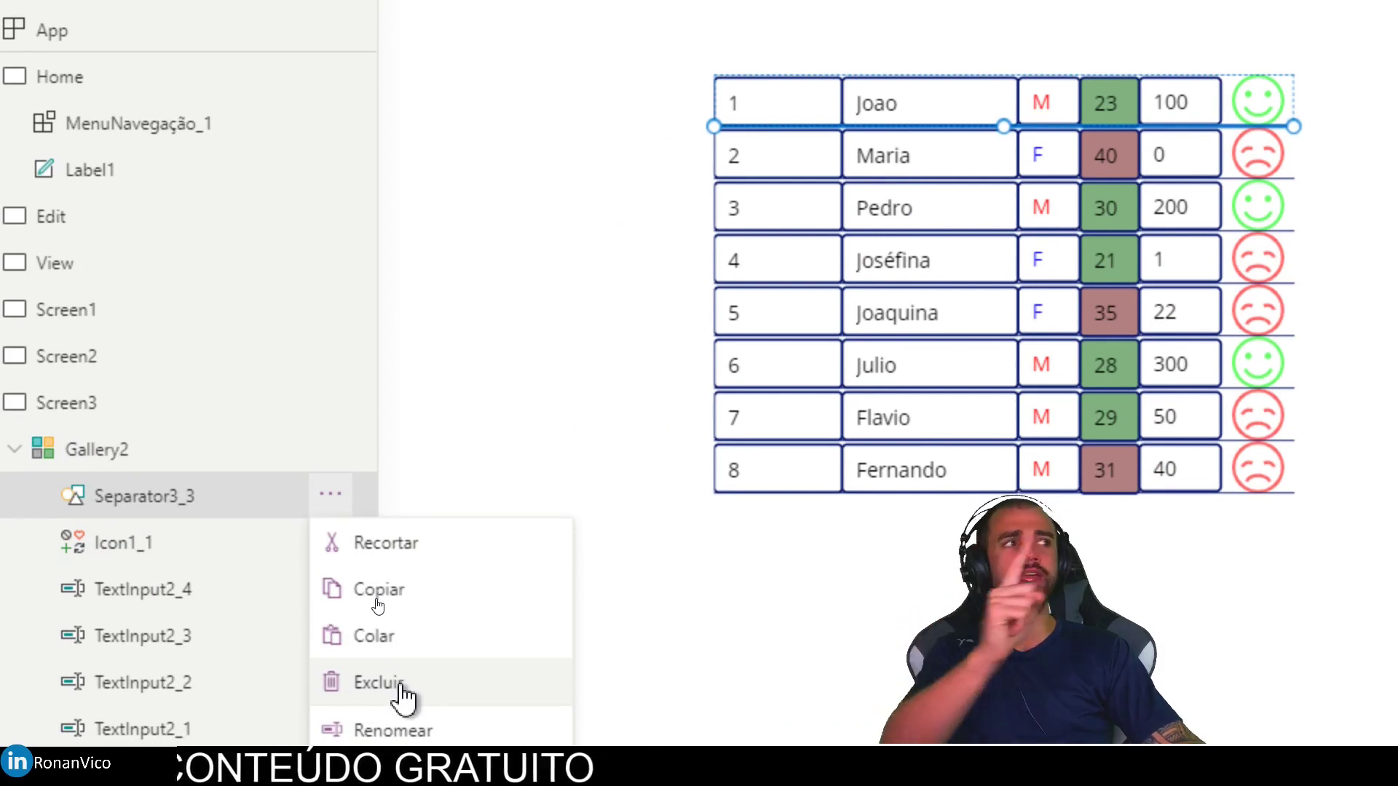
pyautogui.click(402, 695)
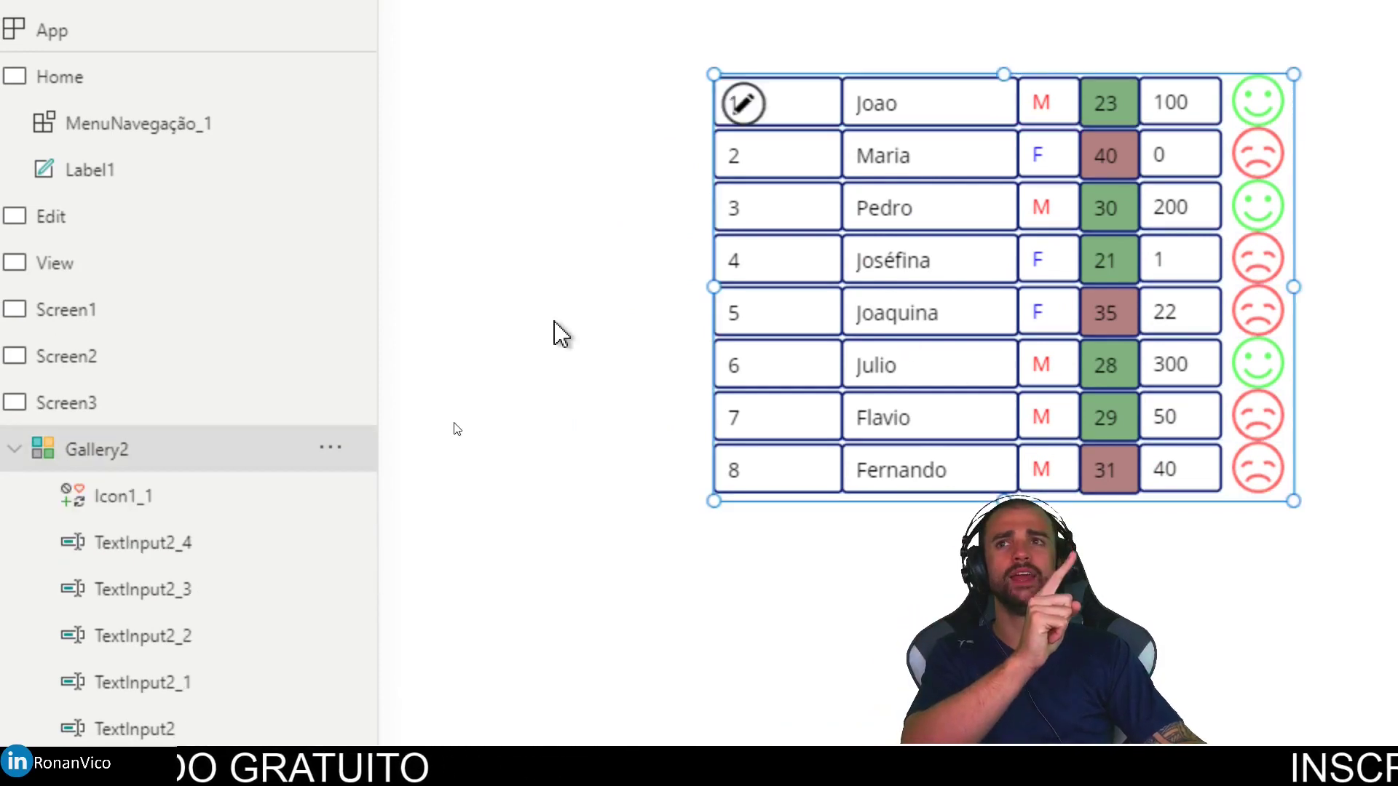
pyautogui.click(561, 338)
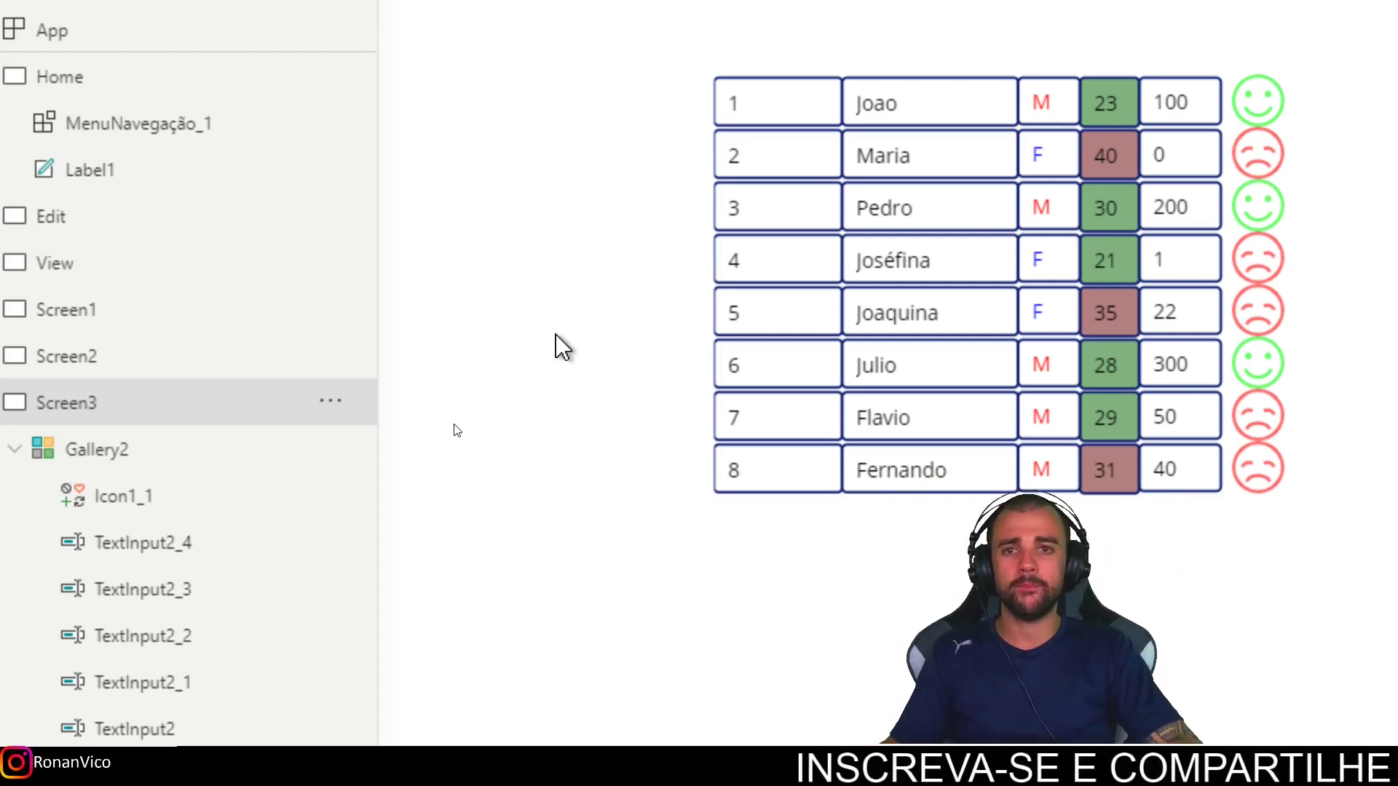
pyautogui.press('F5')
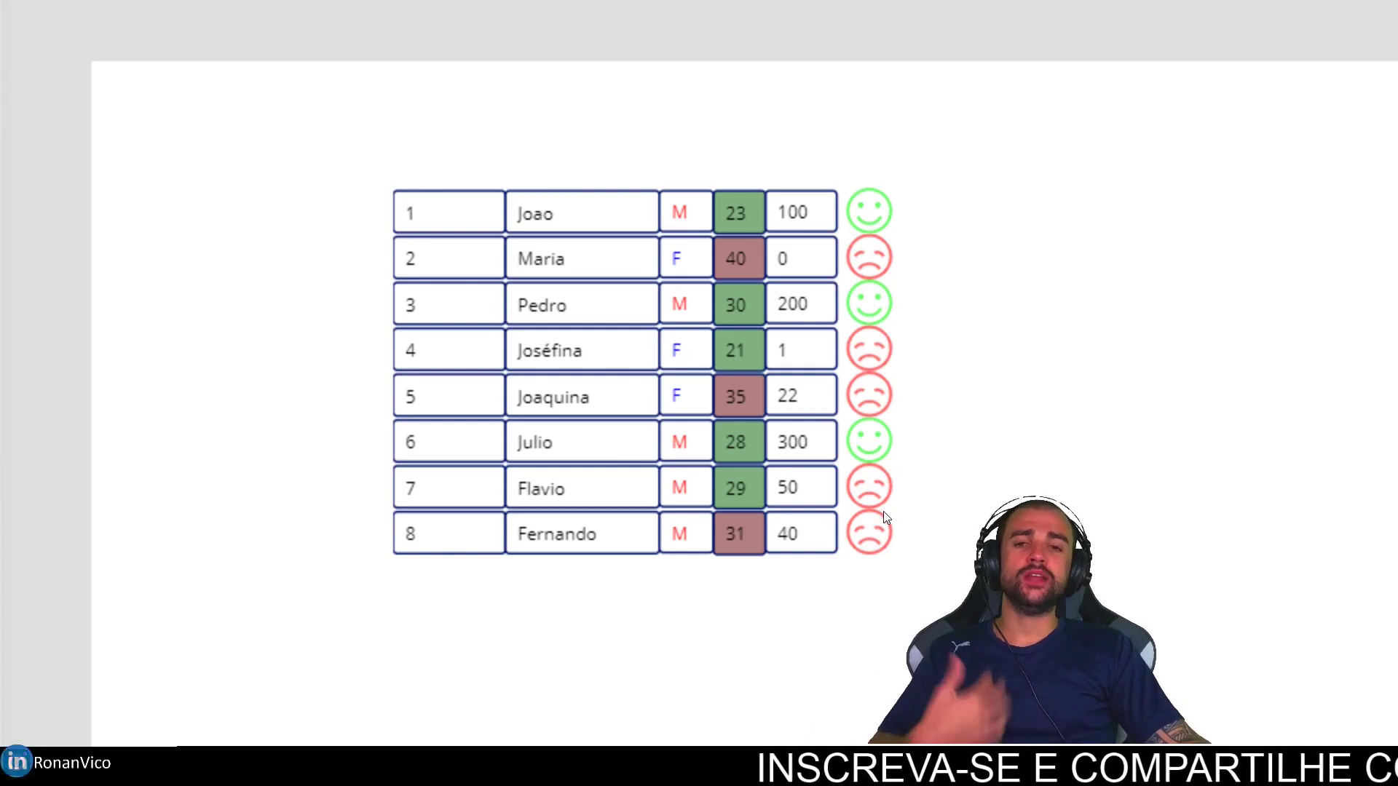
pyautogui.click(434, 216)
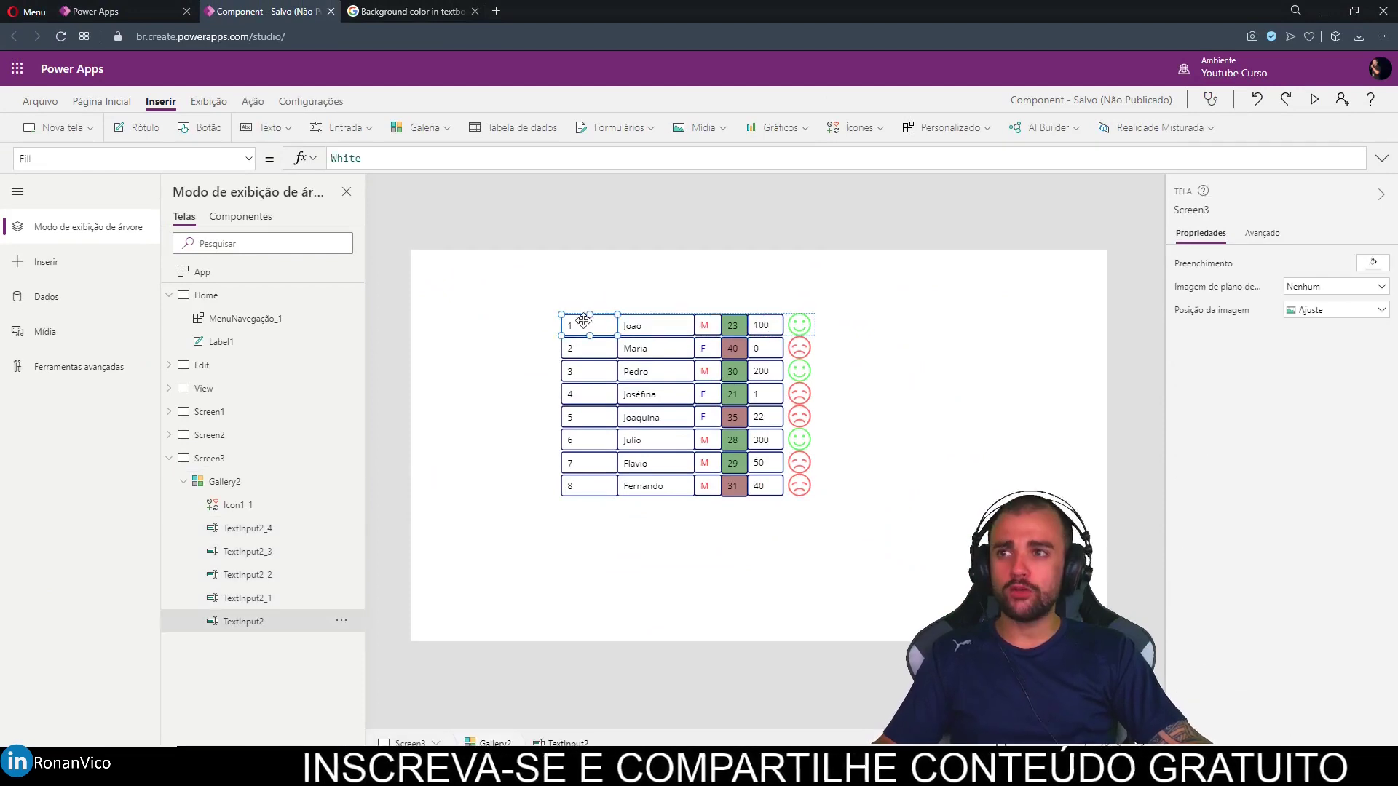
# - Select the gallery's name, sex and sales text boxes and view their border colour formula
pyautogui.keyDown('shift'); pyautogui.click(648, 326); pyautogui.keyUp('shift')
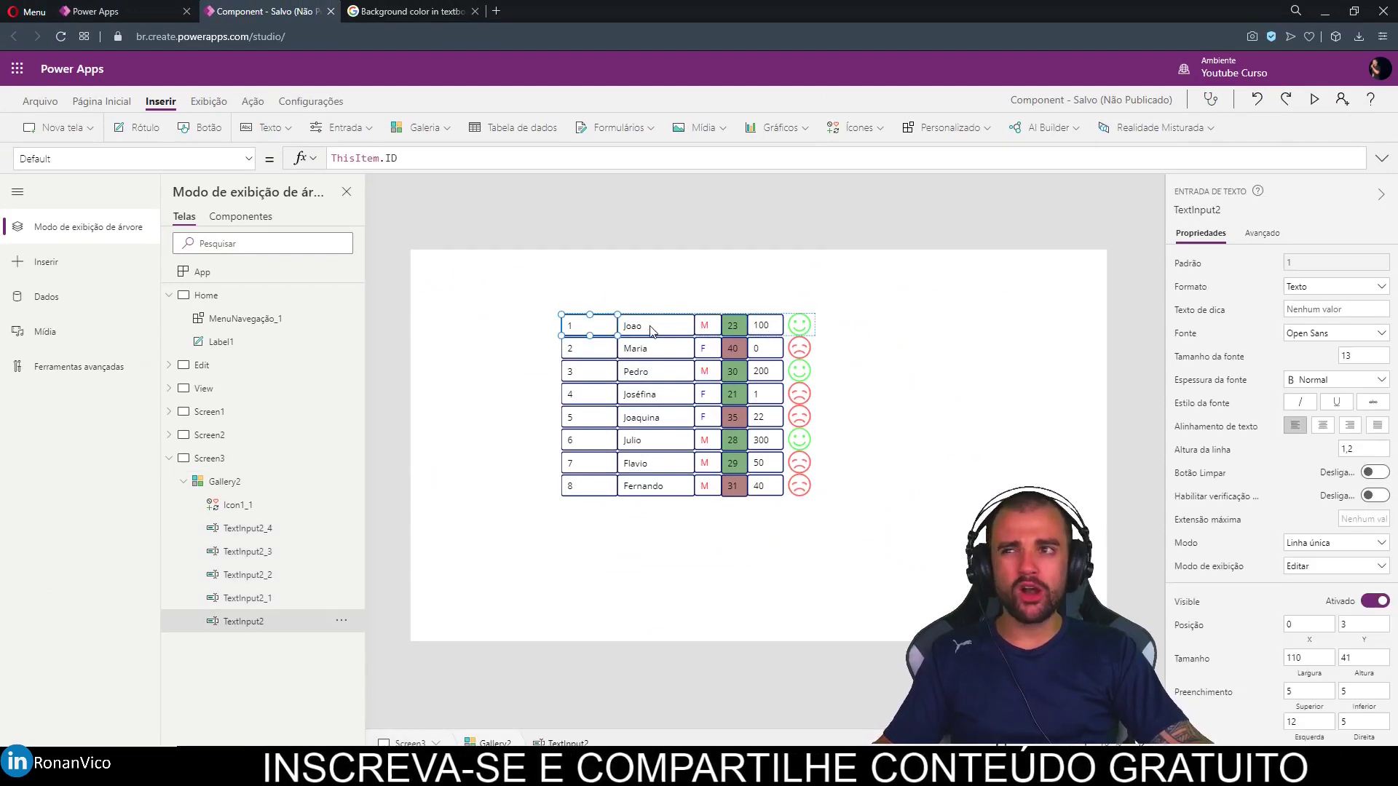
pyautogui.keyDown('shift'); pyautogui.click(703, 327); pyautogui.keyUp('shift')
pyautogui.keyDown('shift'); pyautogui.click(770, 328); pyautogui.keyUp('shift')
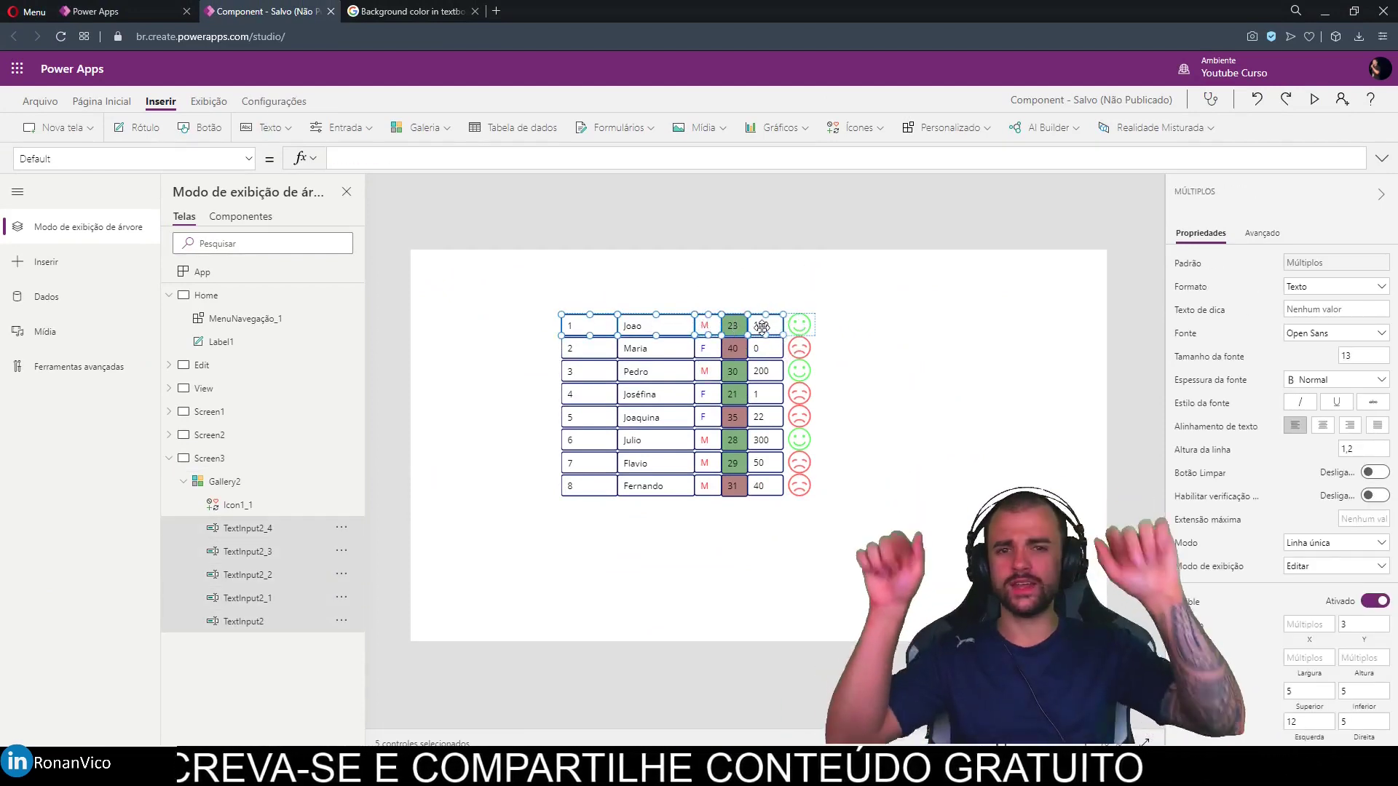
pyautogui.click(201, 161)
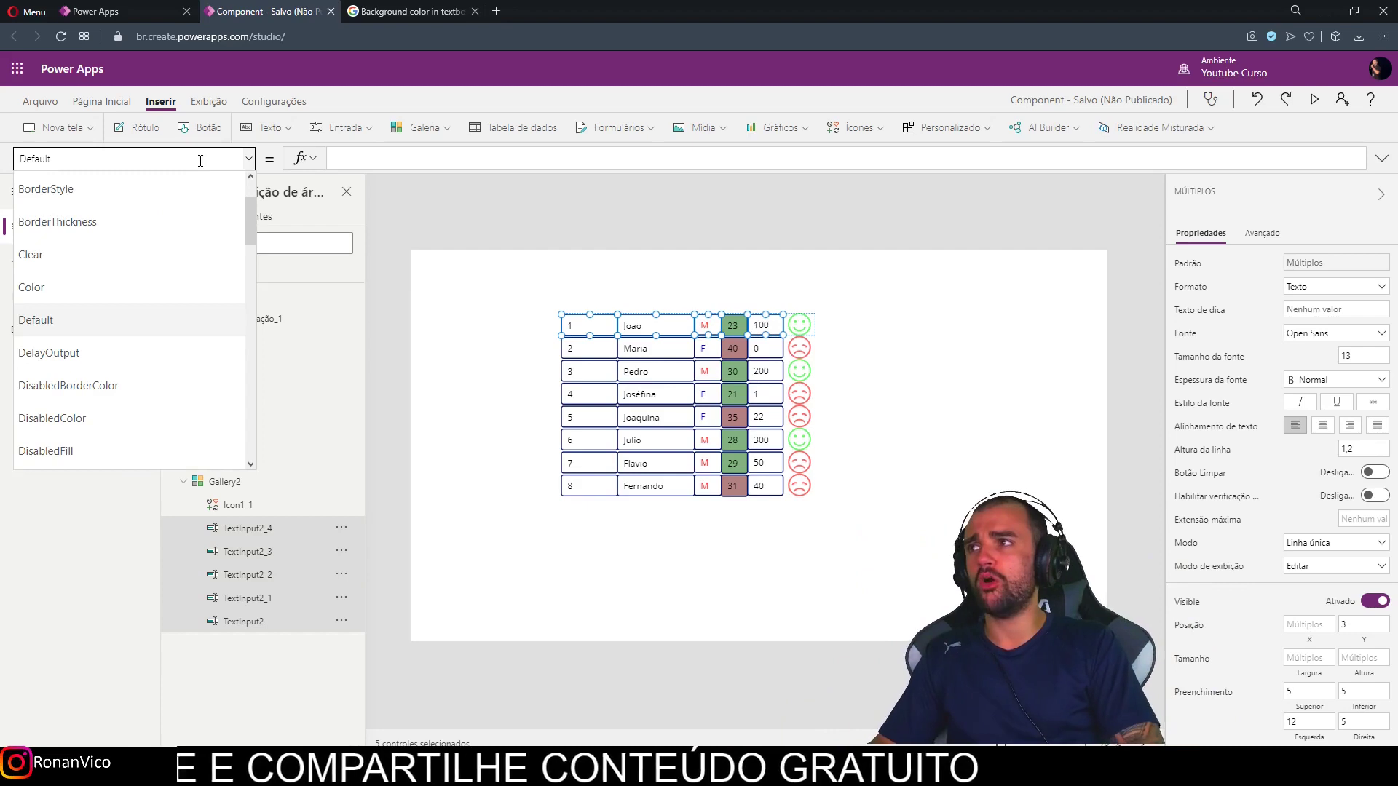
pyautogui.scroll(1, 113, 233)
pyautogui.scroll(1, 113, 233)
pyautogui.click(113, 229)
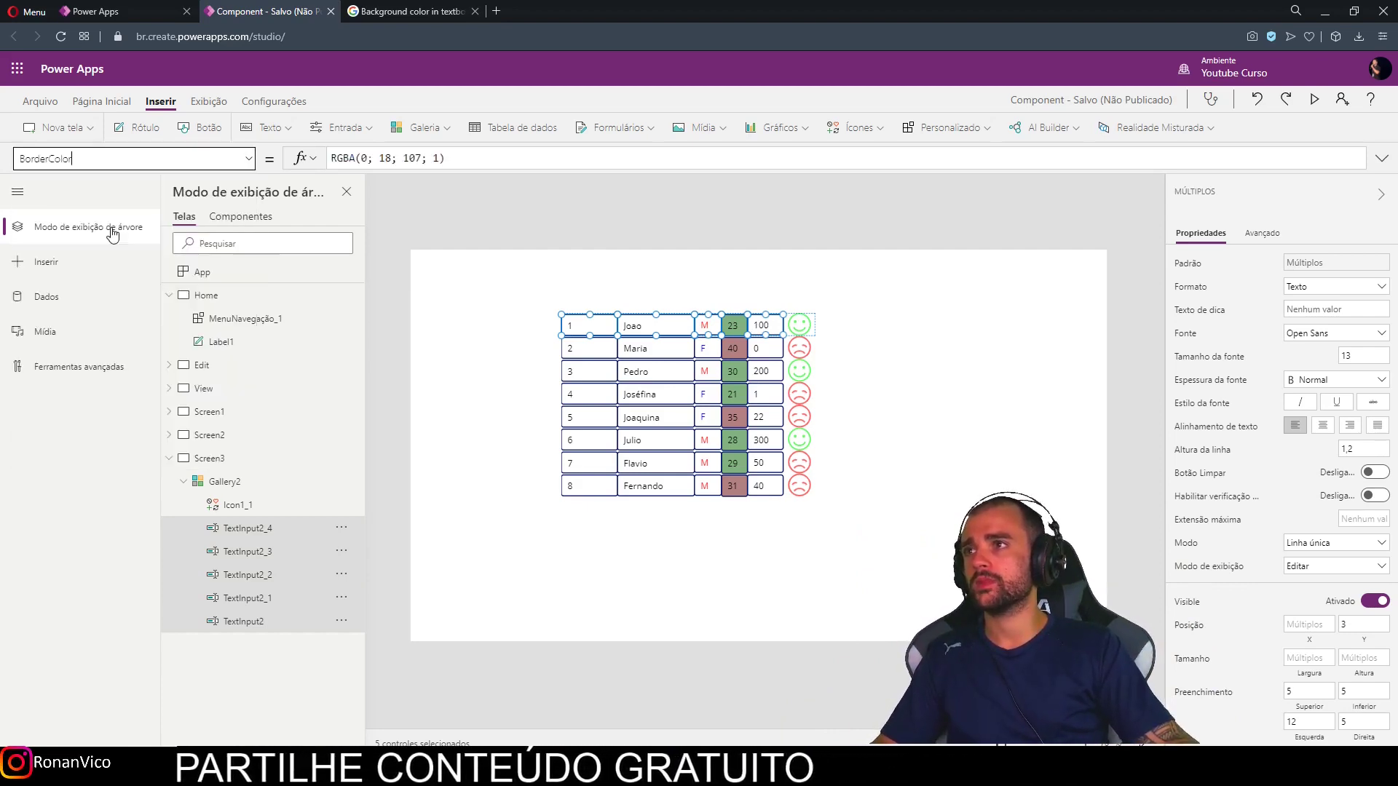
pyautogui.moveTo(428, 158); pyautogui.dragTo(330, 158)
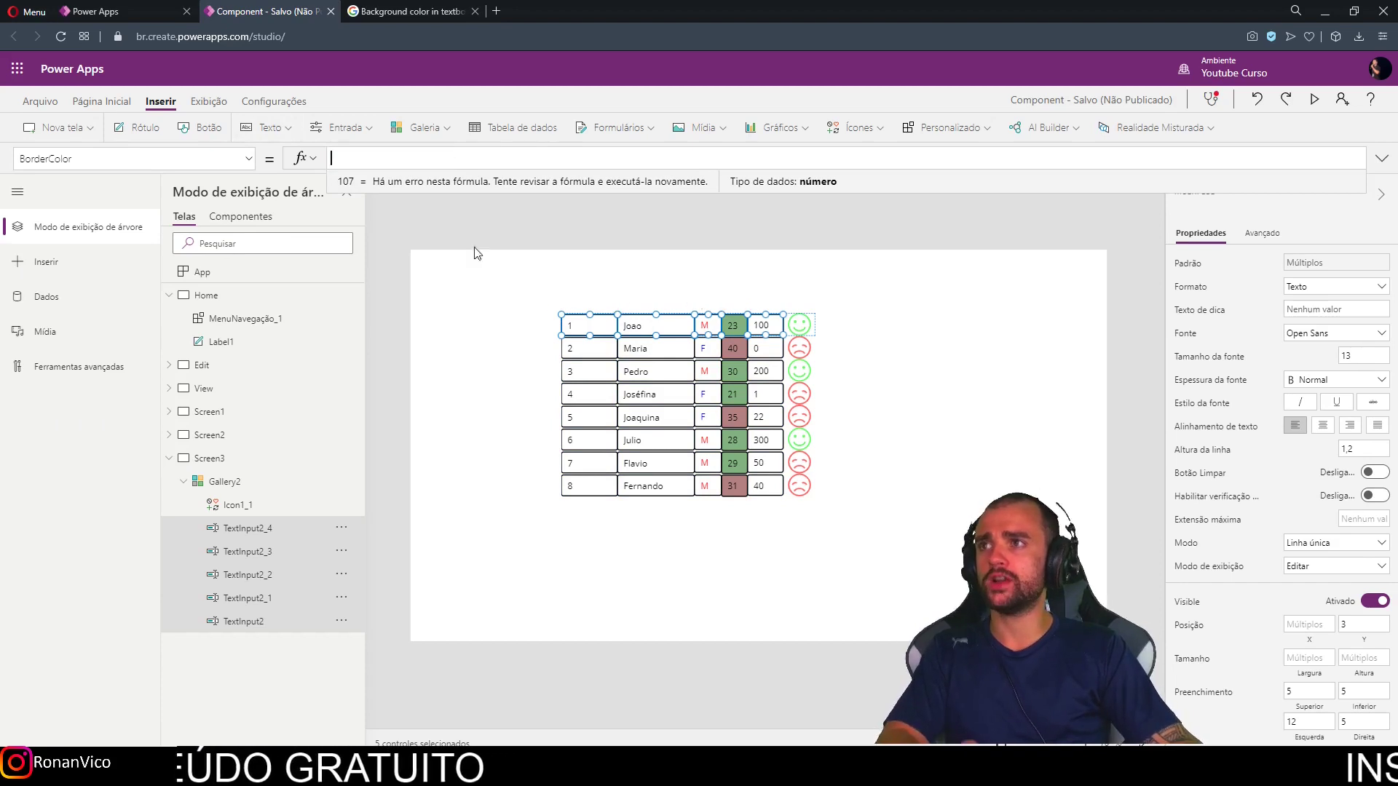
# - Change the selected text cells' BorderStyle from BorderStyle.Solid to BorderStyle.None
pyautogui.click(474, 252)
pyautogui.click(582, 325)
pyautogui.keyDown('shift'); pyautogui.click(669, 325); pyautogui.keyUp('shift')
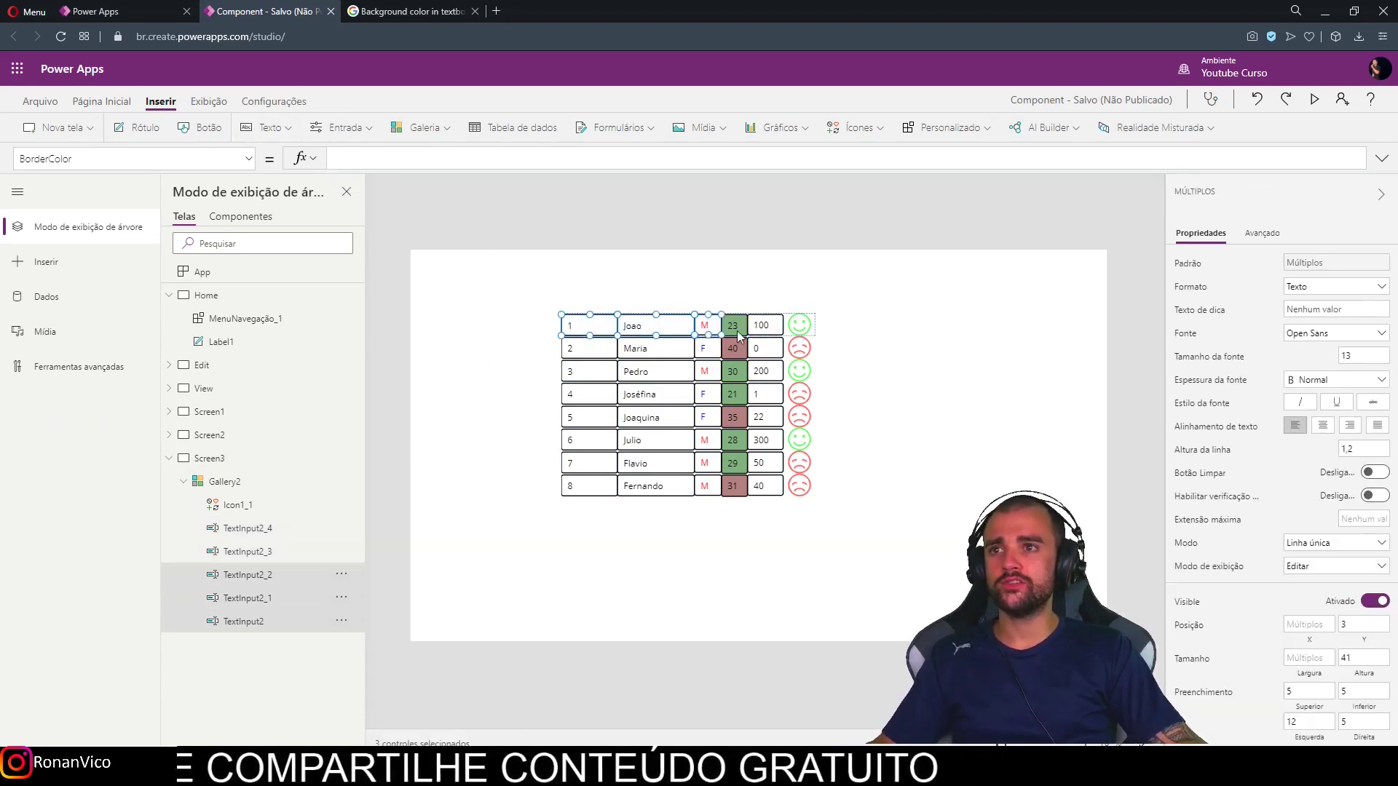
pyautogui.click(246, 160)
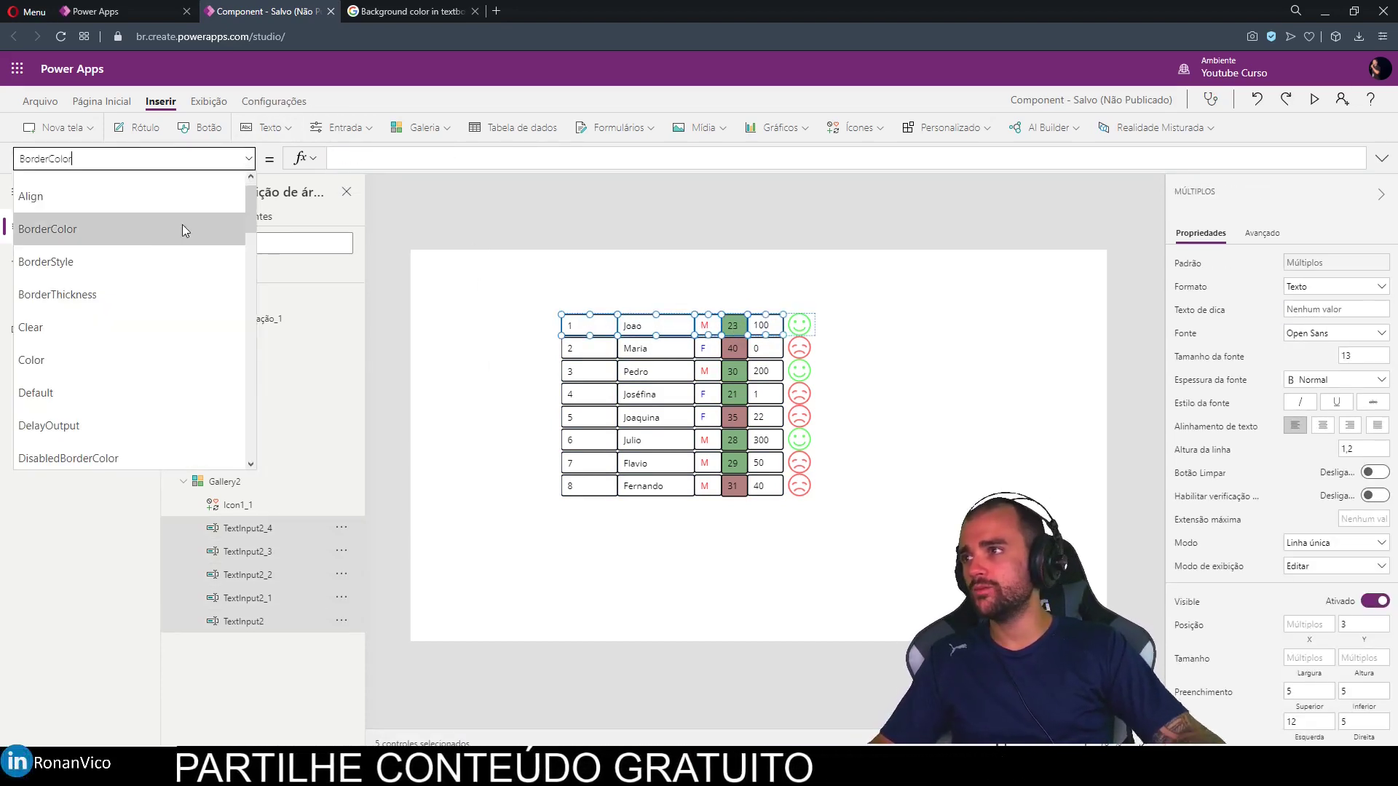
pyautogui.click(162, 256)
pyautogui.click(464, 159)
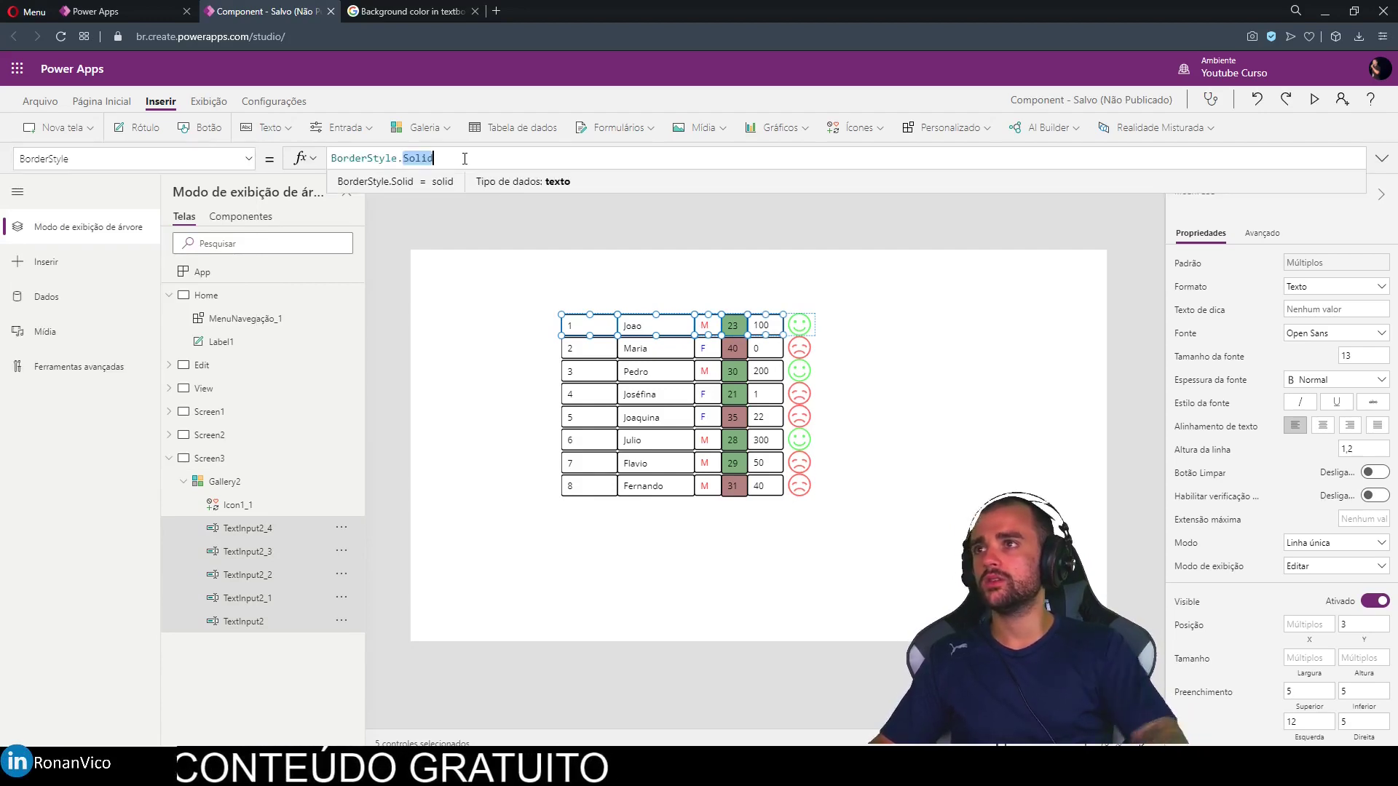
pyautogui.write('None')
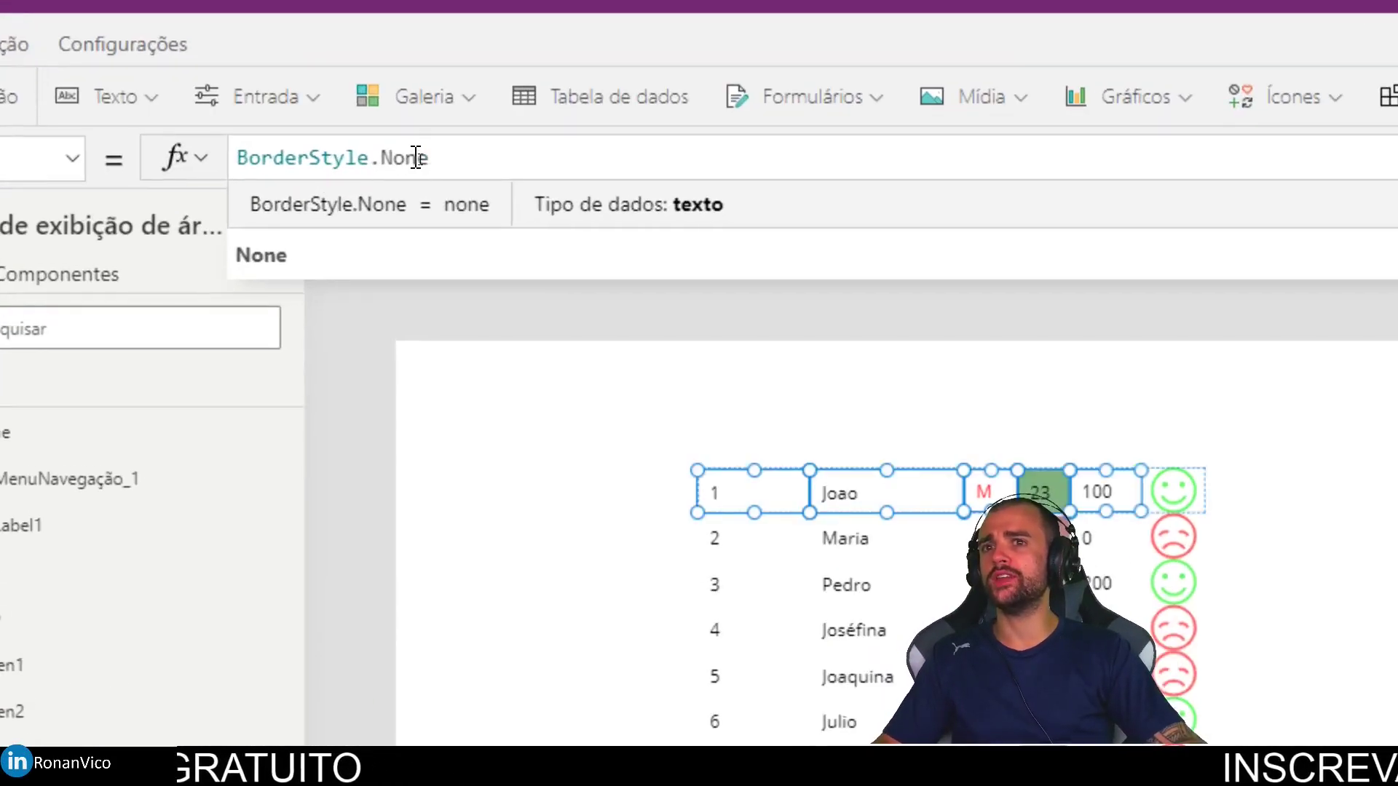
pyautogui.click(484, 455)
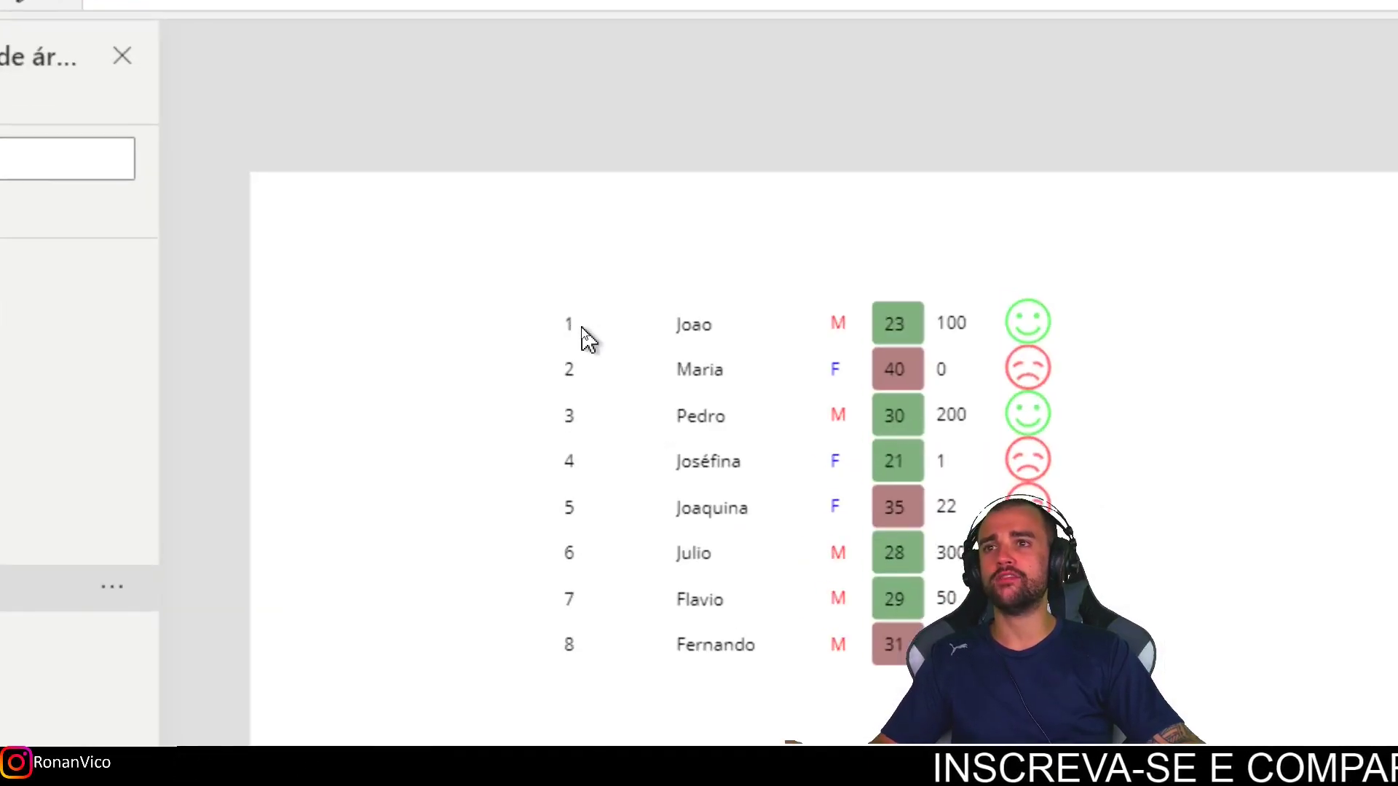
pyautogui.click(583, 326)
pyautogui.click(1179, 362)
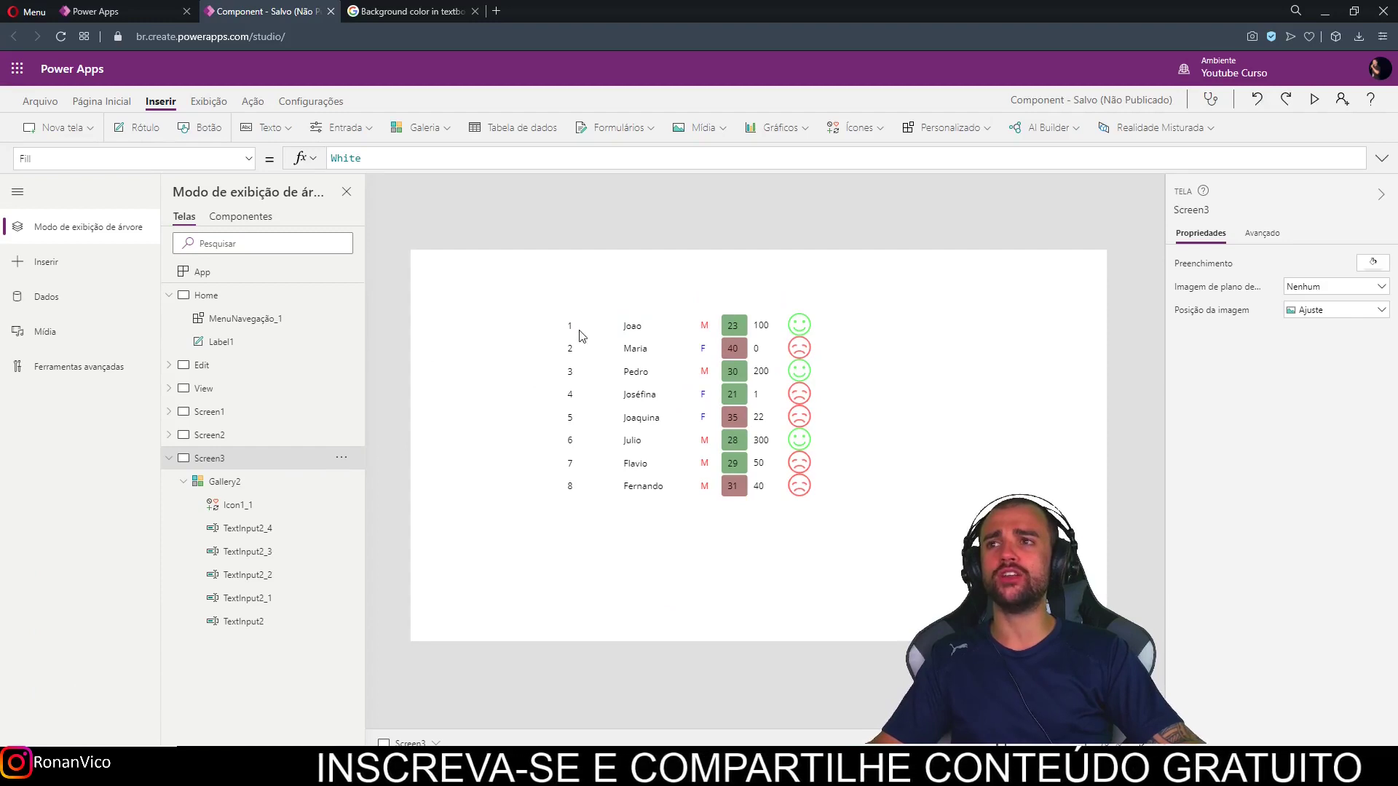
pyautogui.click(575, 342)
pyautogui.click(540, 345)
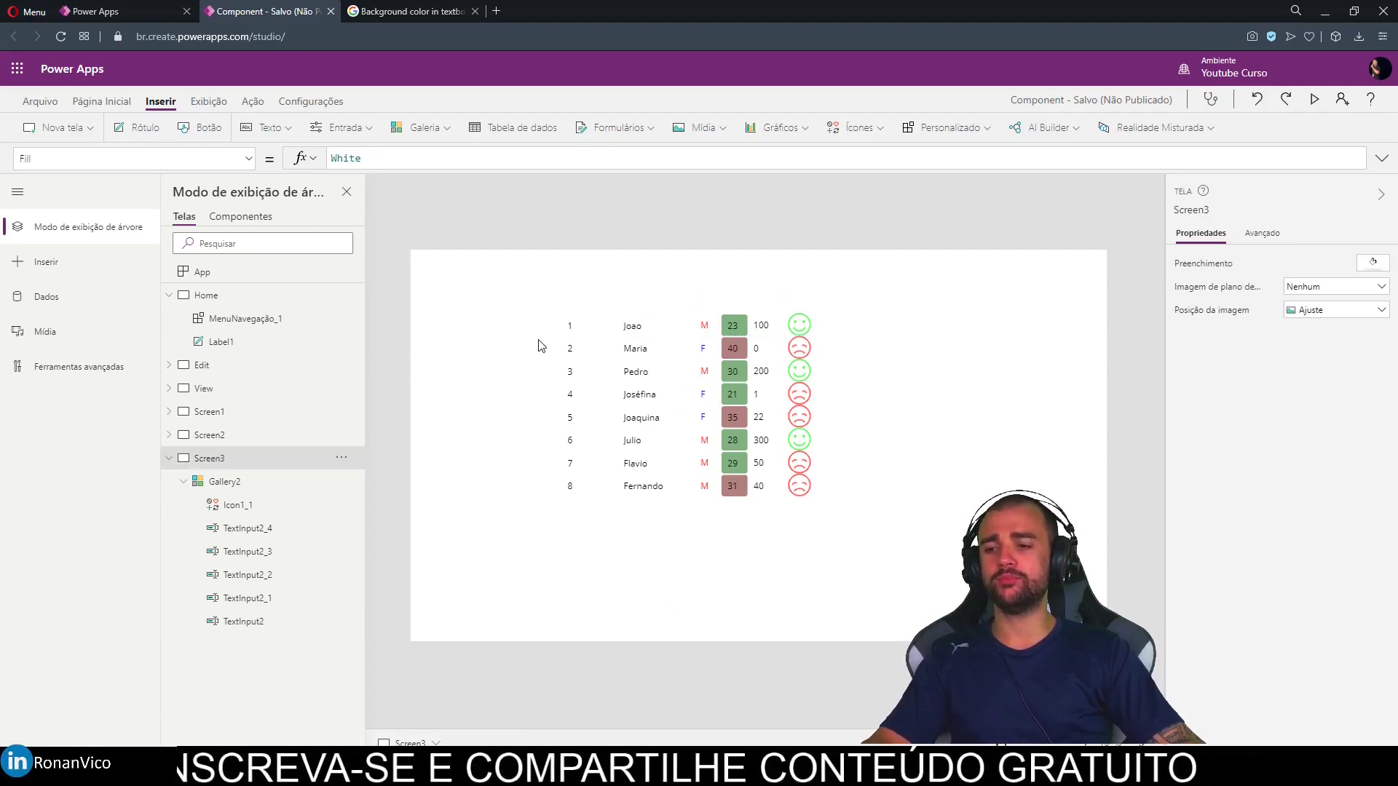
pyautogui.press('F5')
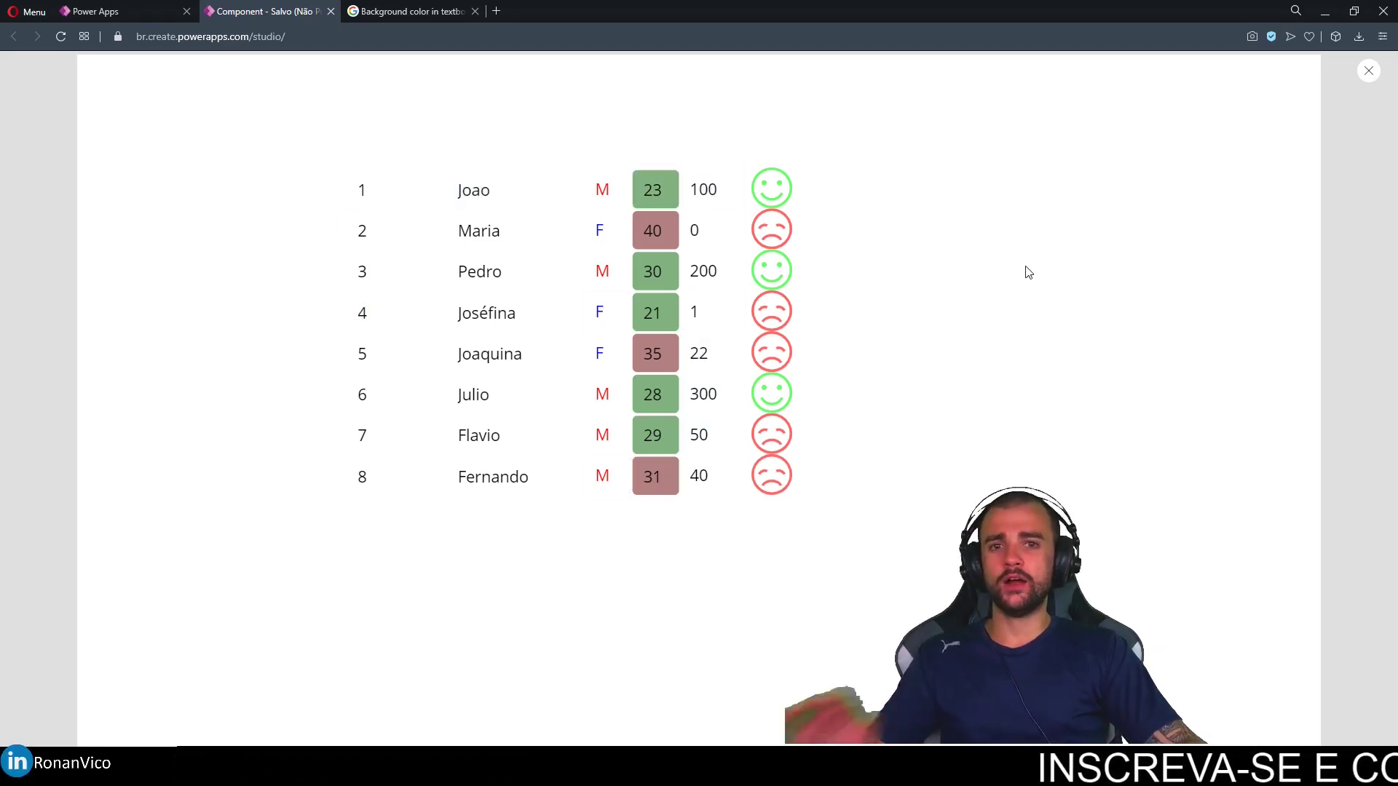
pyautogui.press('Escape')
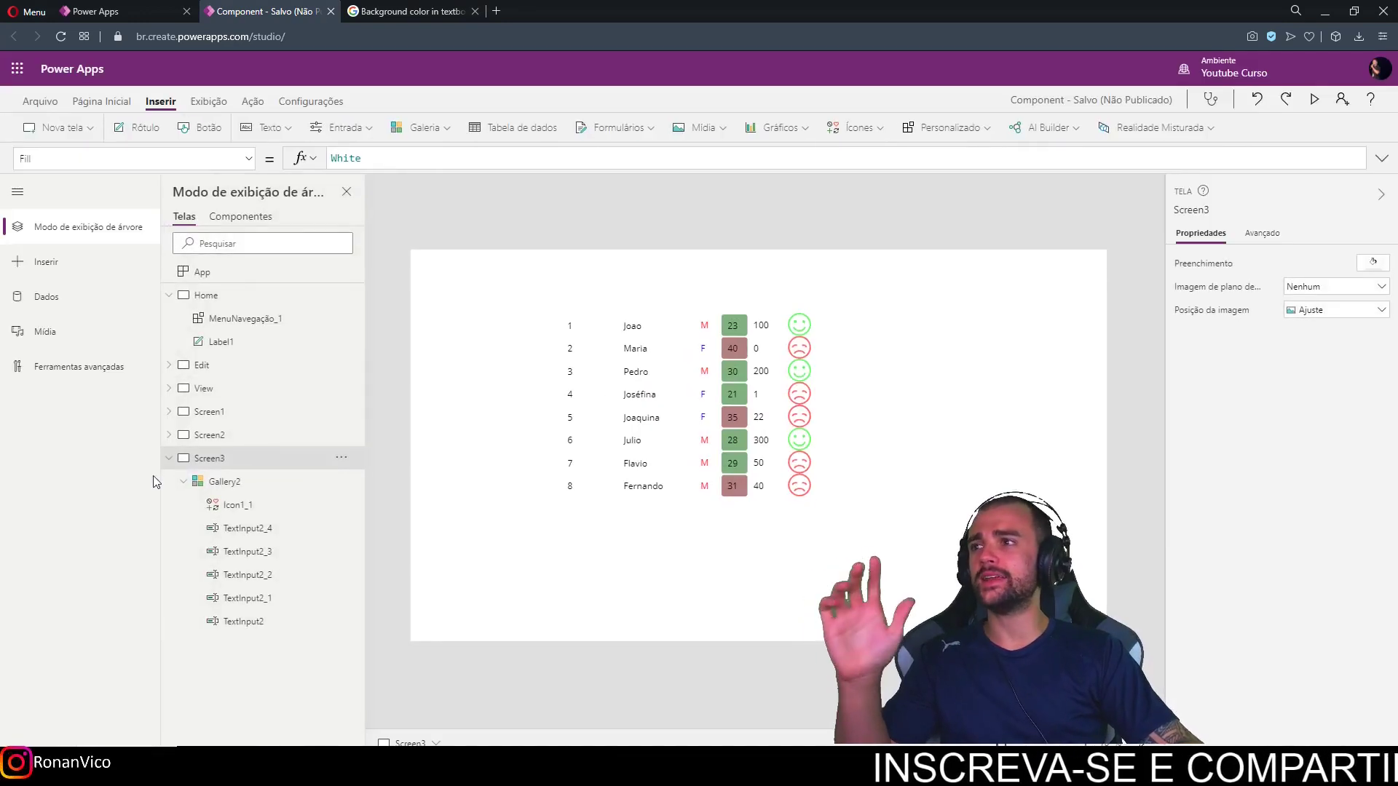
# - Move the gallery left and insert a TB_PESSOAS data table to its right
pyautogui.click(752, 396)
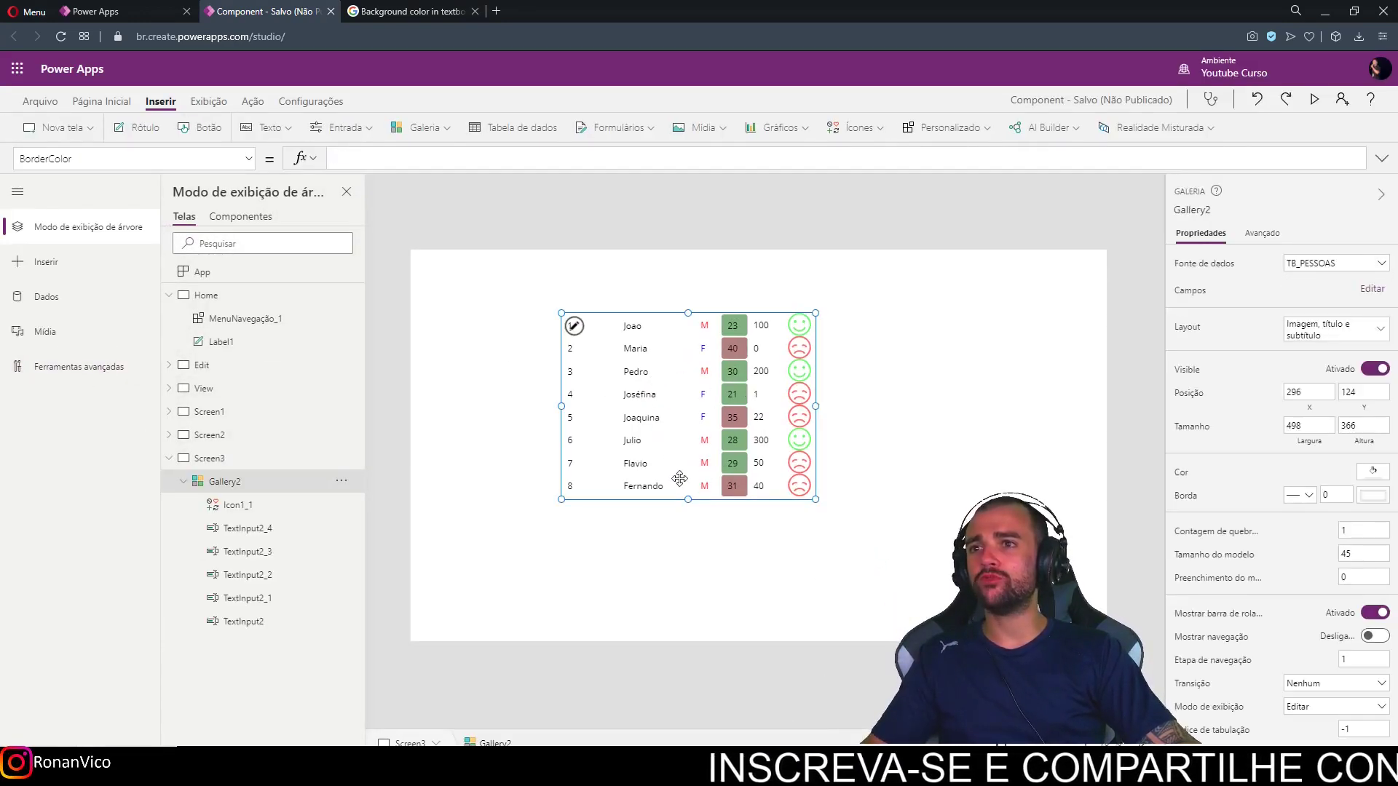
pyautogui.moveTo(753, 395); pyautogui.dragTo(516, 498)
pyautogui.click(489, 132)
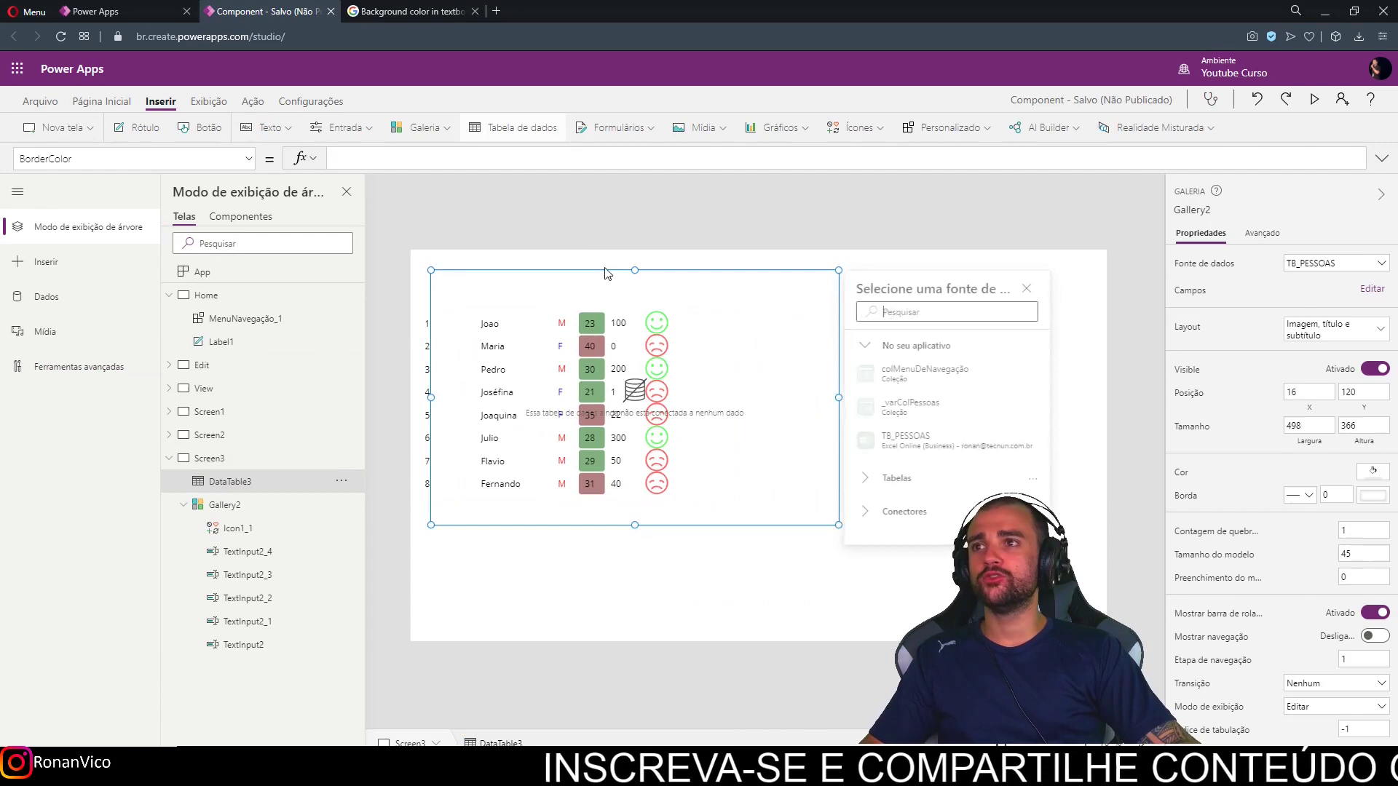
pyautogui.click(934, 441)
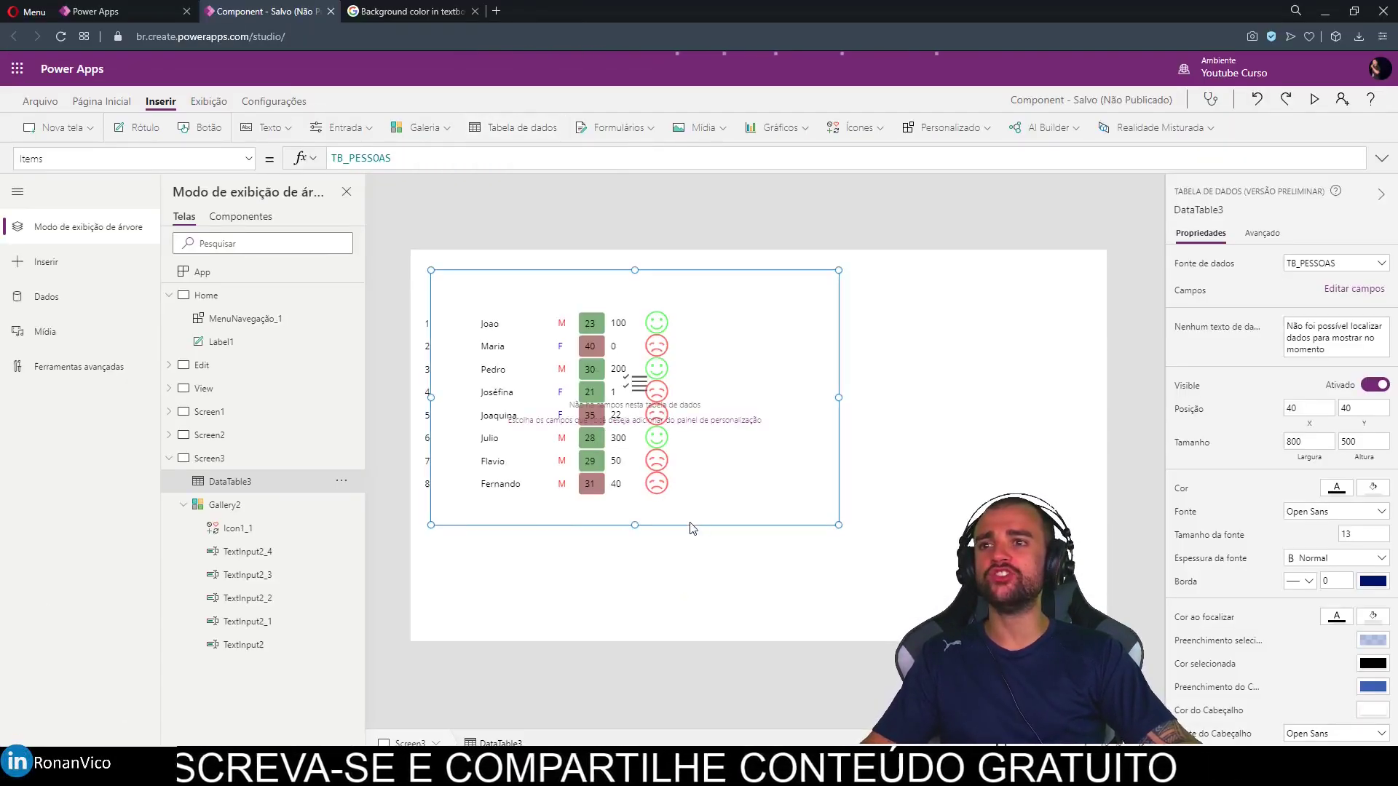
pyautogui.moveTo(692, 528); pyautogui.dragTo(959, 540)
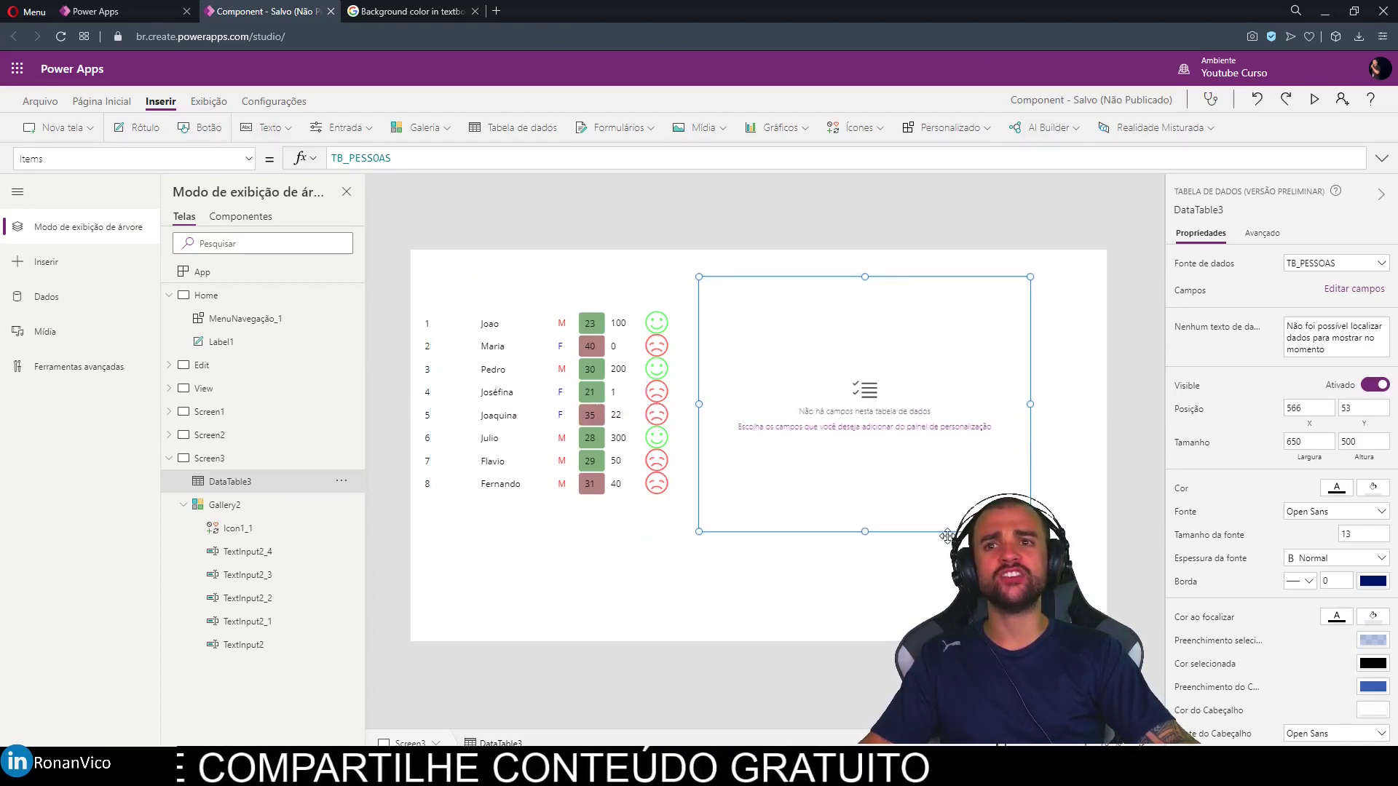
pyautogui.moveTo(959, 535); pyautogui.dragTo(1016, 543)
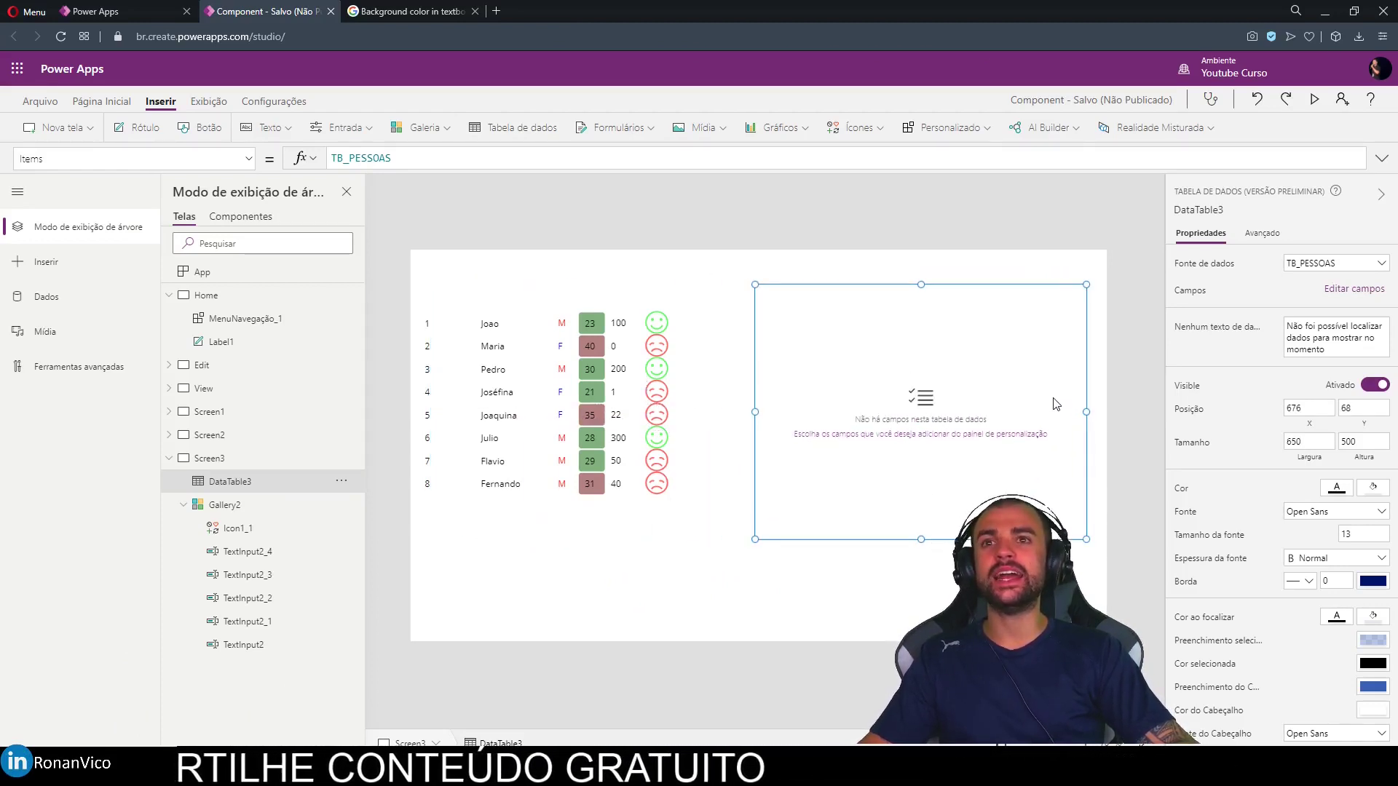
# - Add the ID, Idade, Nome, Sexo and Vendas fields to the data table and reposition it
pyautogui.click(936, 415)
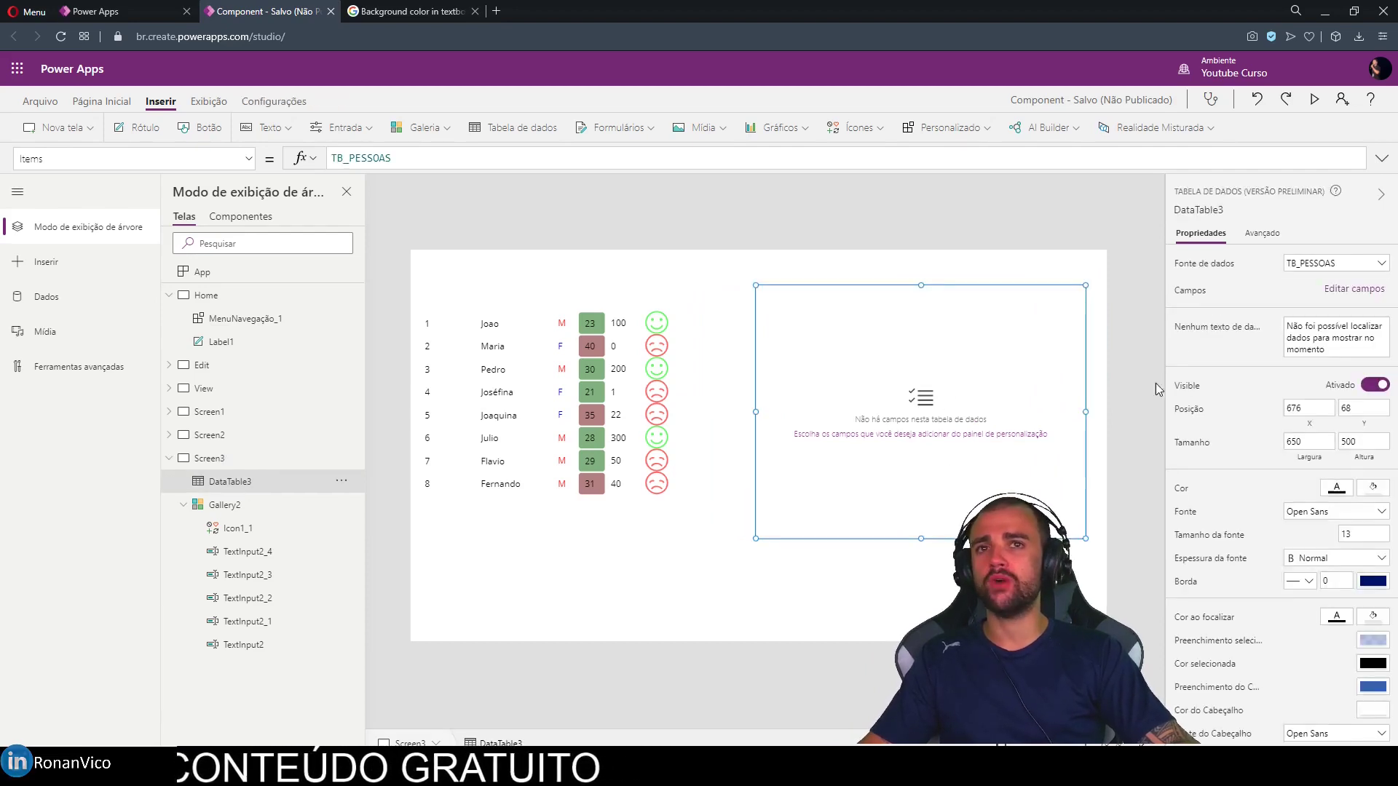
pyautogui.click(1310, 292)
pyautogui.click(980, 224)
pyautogui.click(962, 313)
pyautogui.click(997, 452)
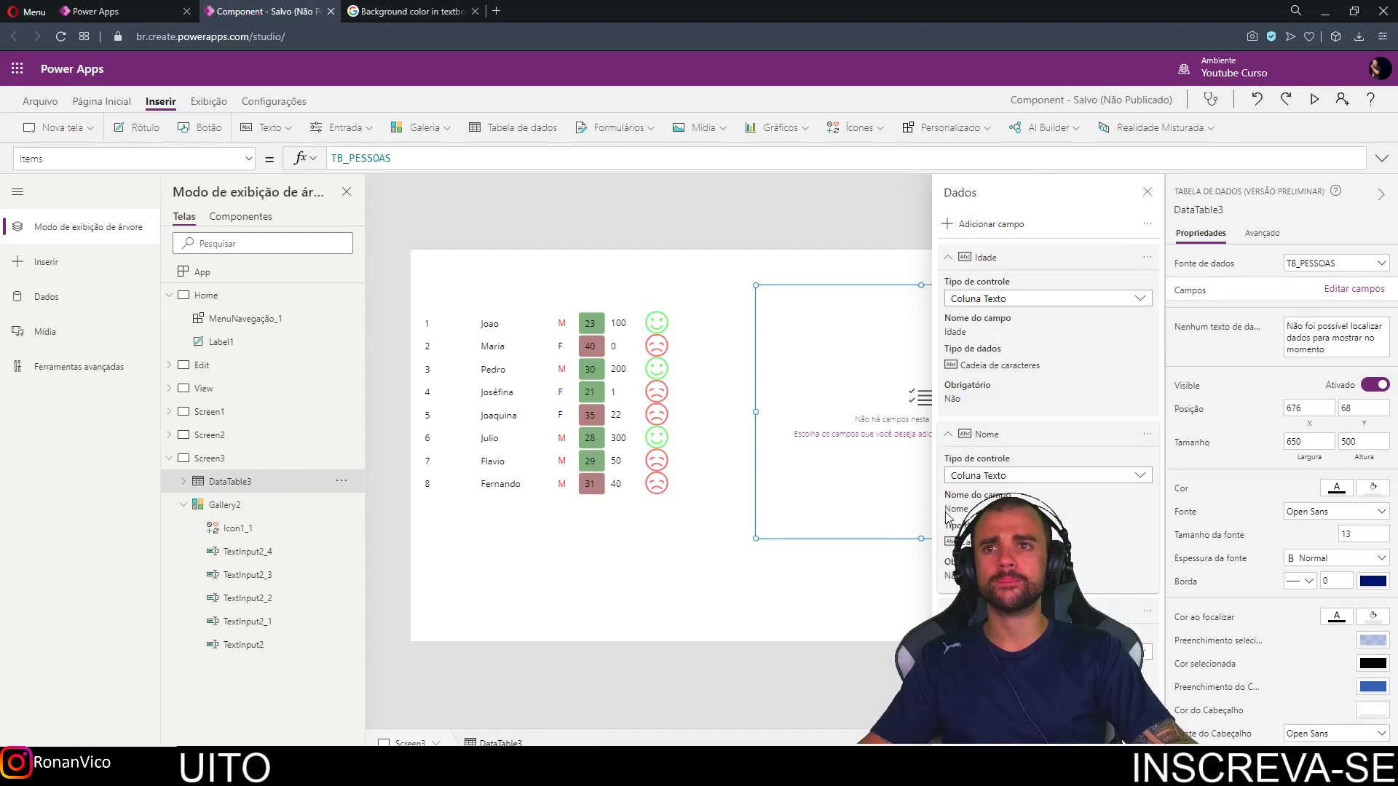
pyautogui.click(1148, 192)
pyautogui.hscroll(3, 921, 408)
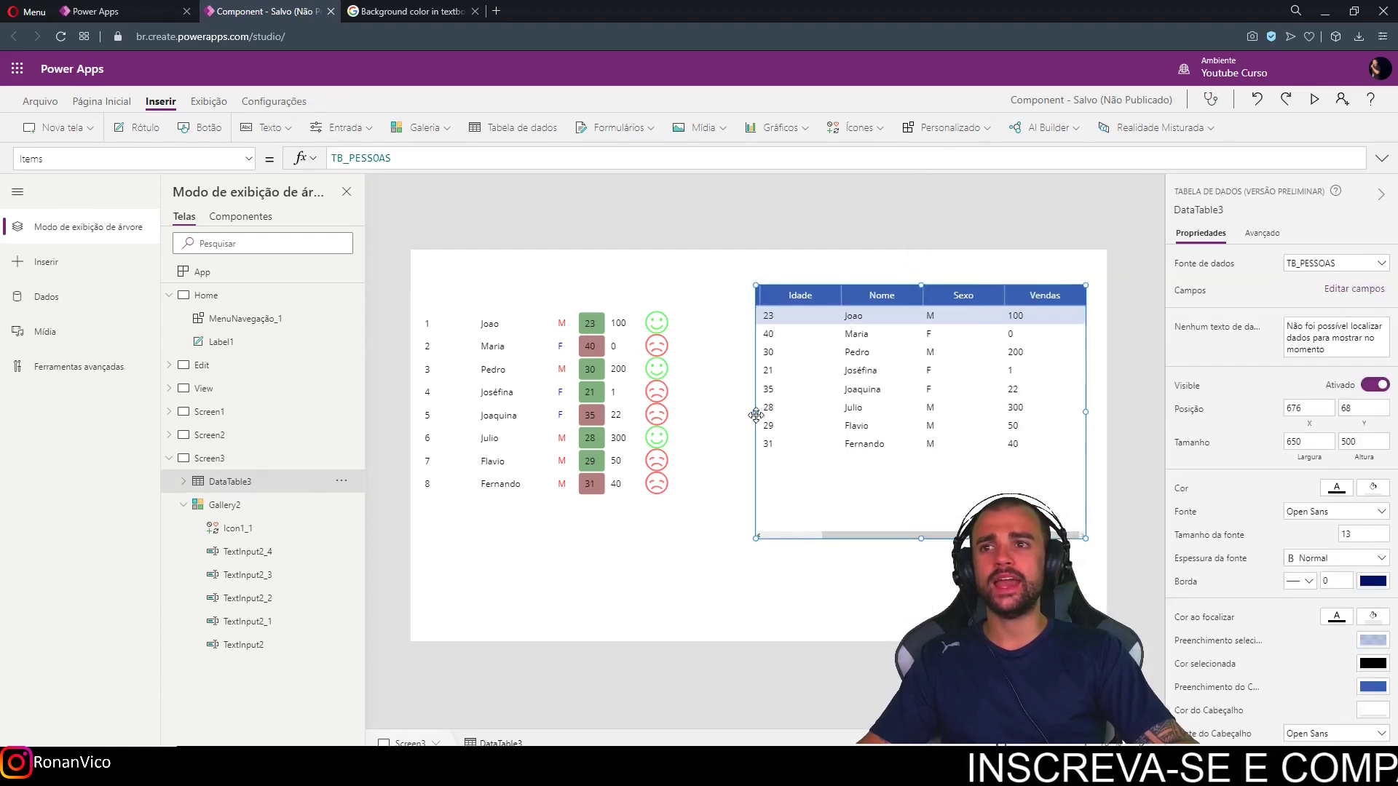
pyautogui.click(868, 535)
pyautogui.moveTo(868, 533); pyautogui.dragTo(916, 560)
pyautogui.click(800, 590)
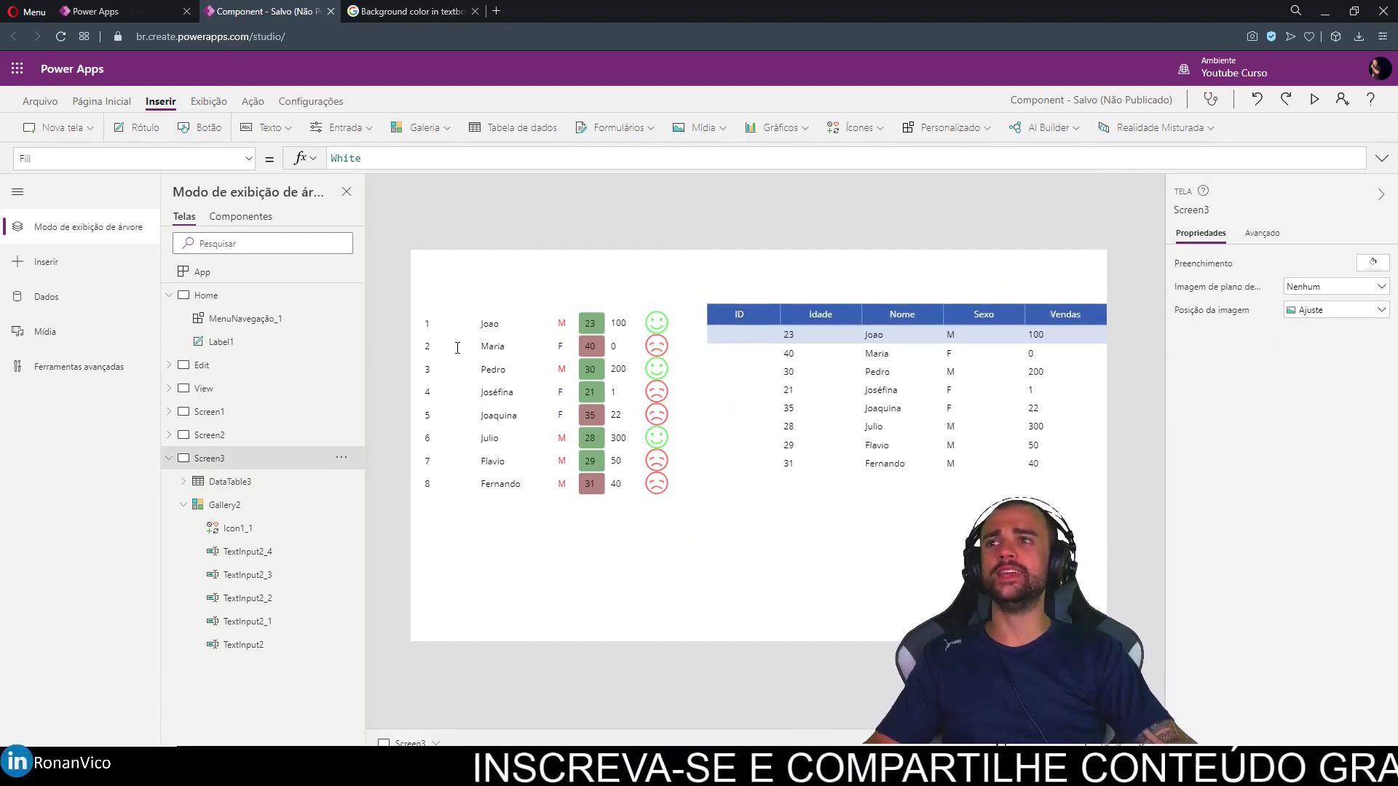
# - Preview the app with F5 to confirm the data table's ID column lists 1 to 8
pyautogui.click(736, 396)
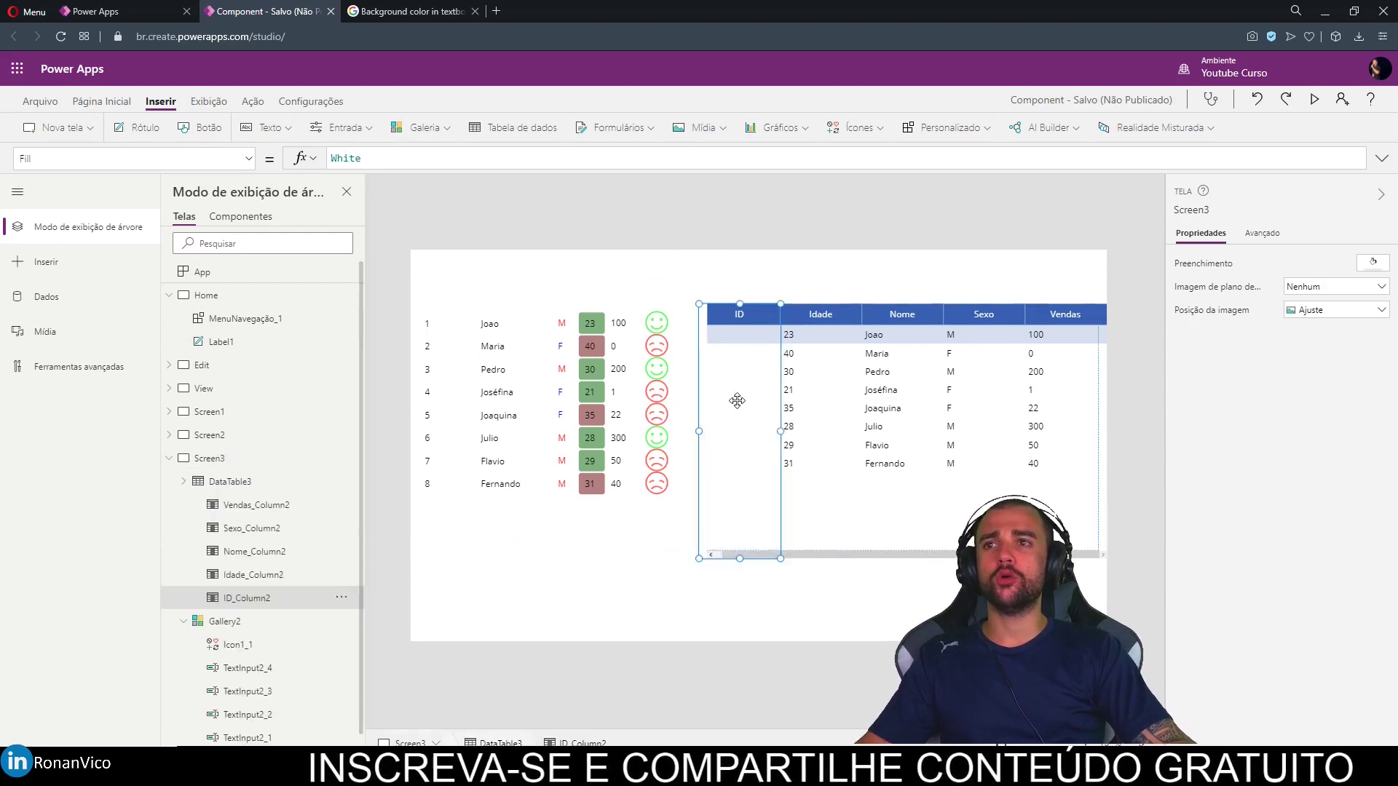
pyautogui.press('F5')
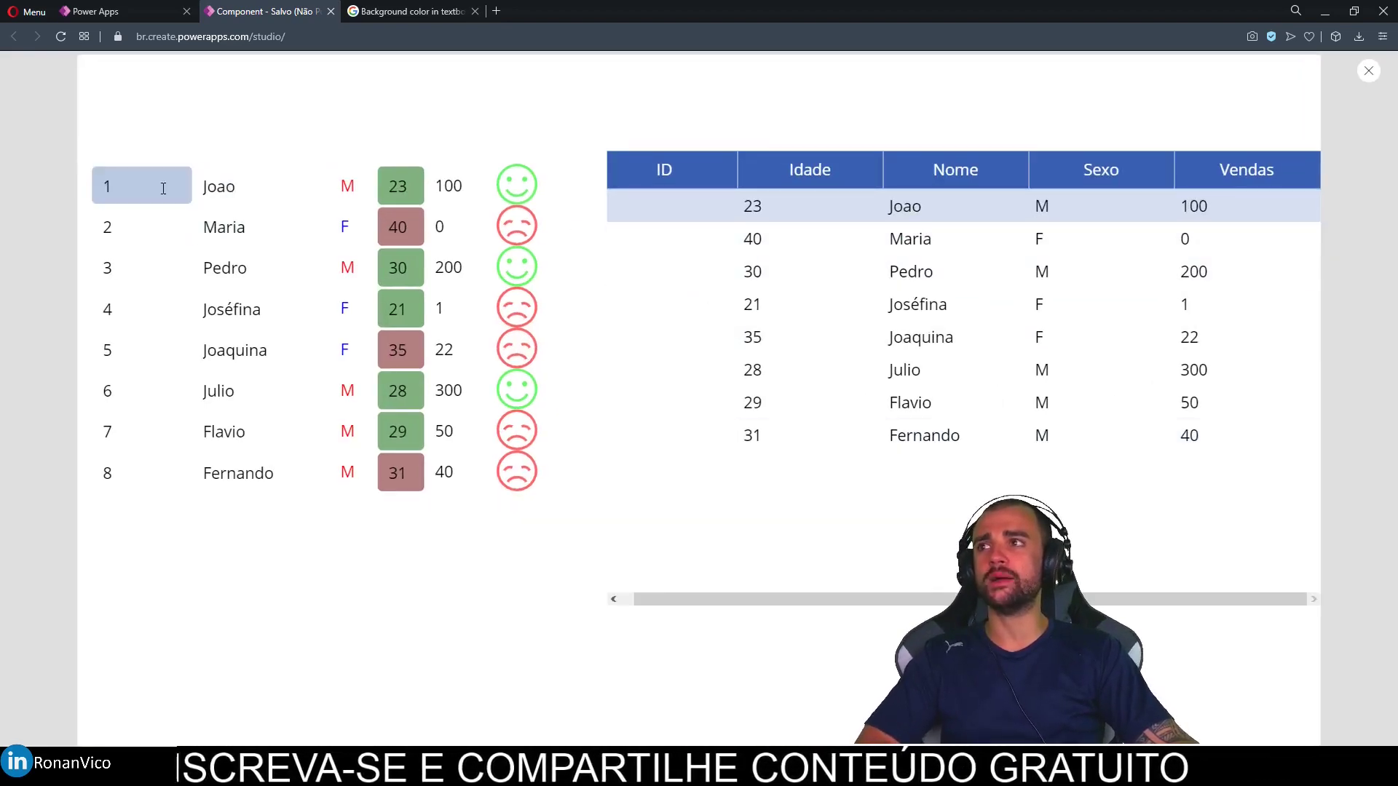
pyautogui.click(1379, 73)
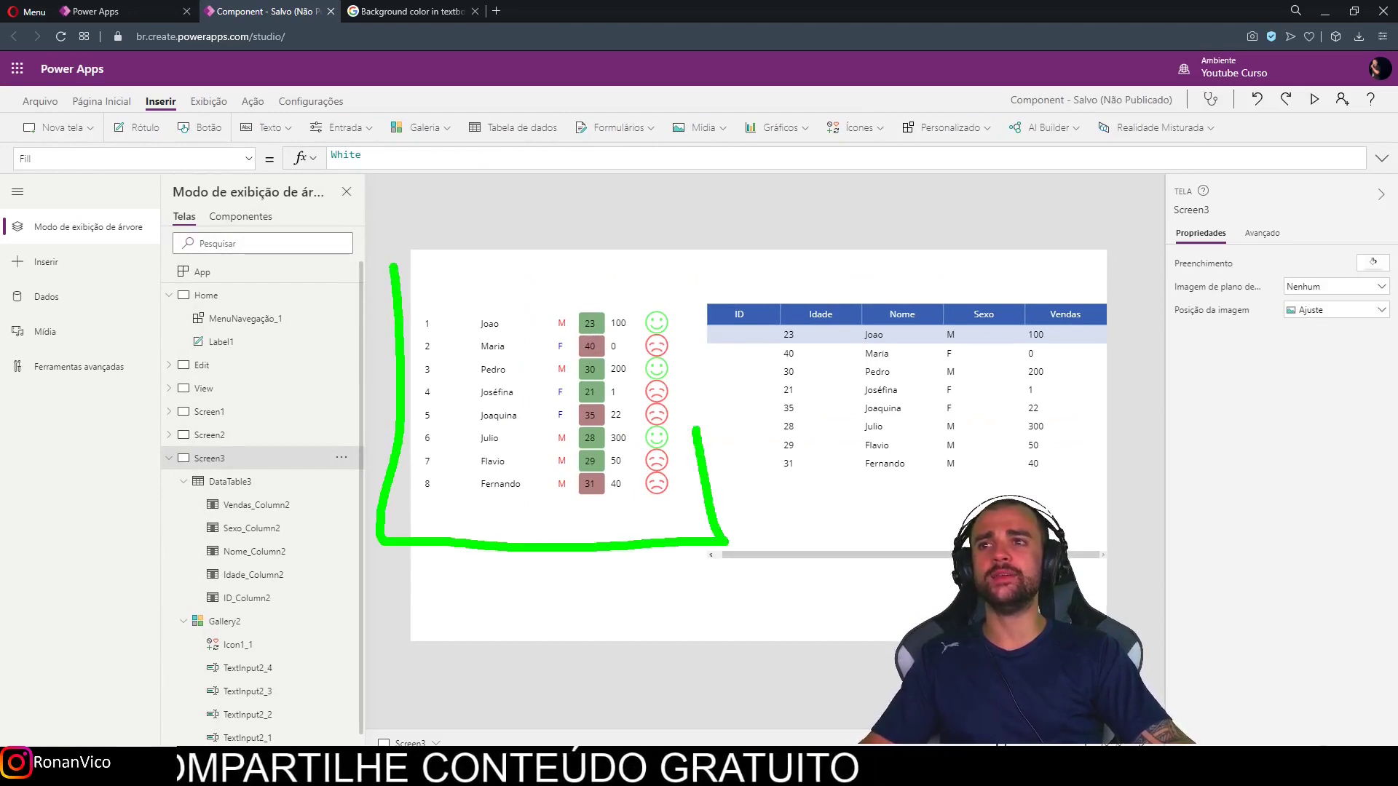
pyautogui.press('Escape')
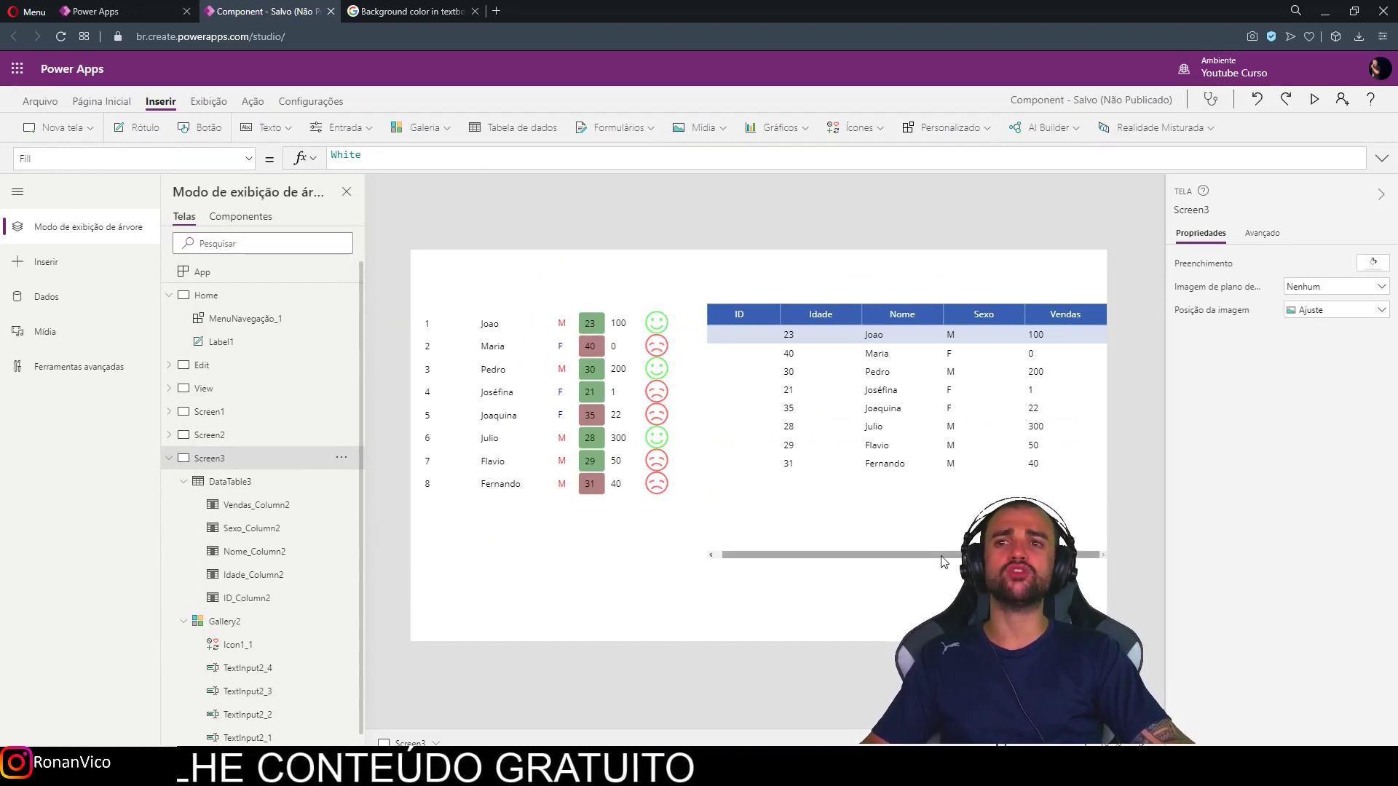
pyautogui.click(942, 554)
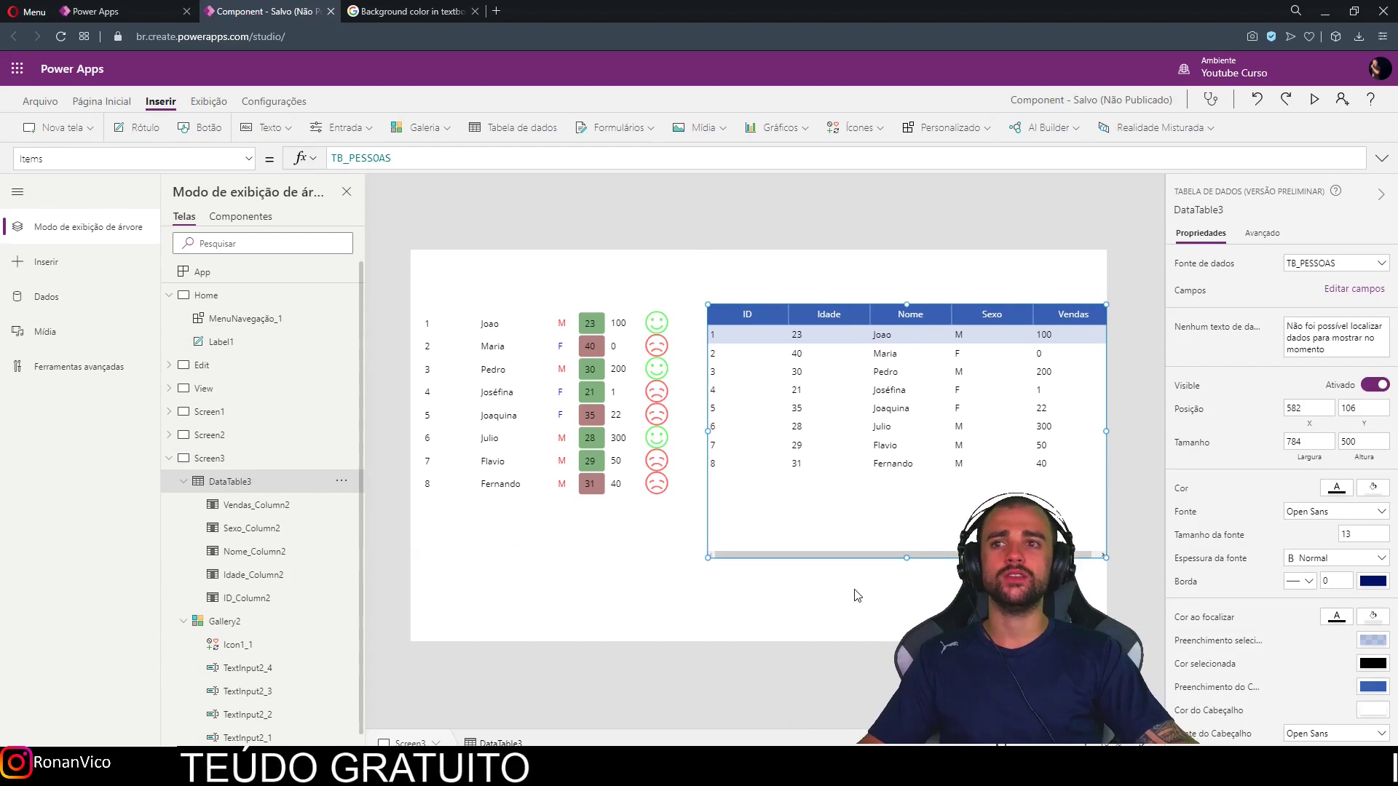
pyautogui.click(919, 572)
pyautogui.click(917, 551)
pyautogui.click(847, 556)
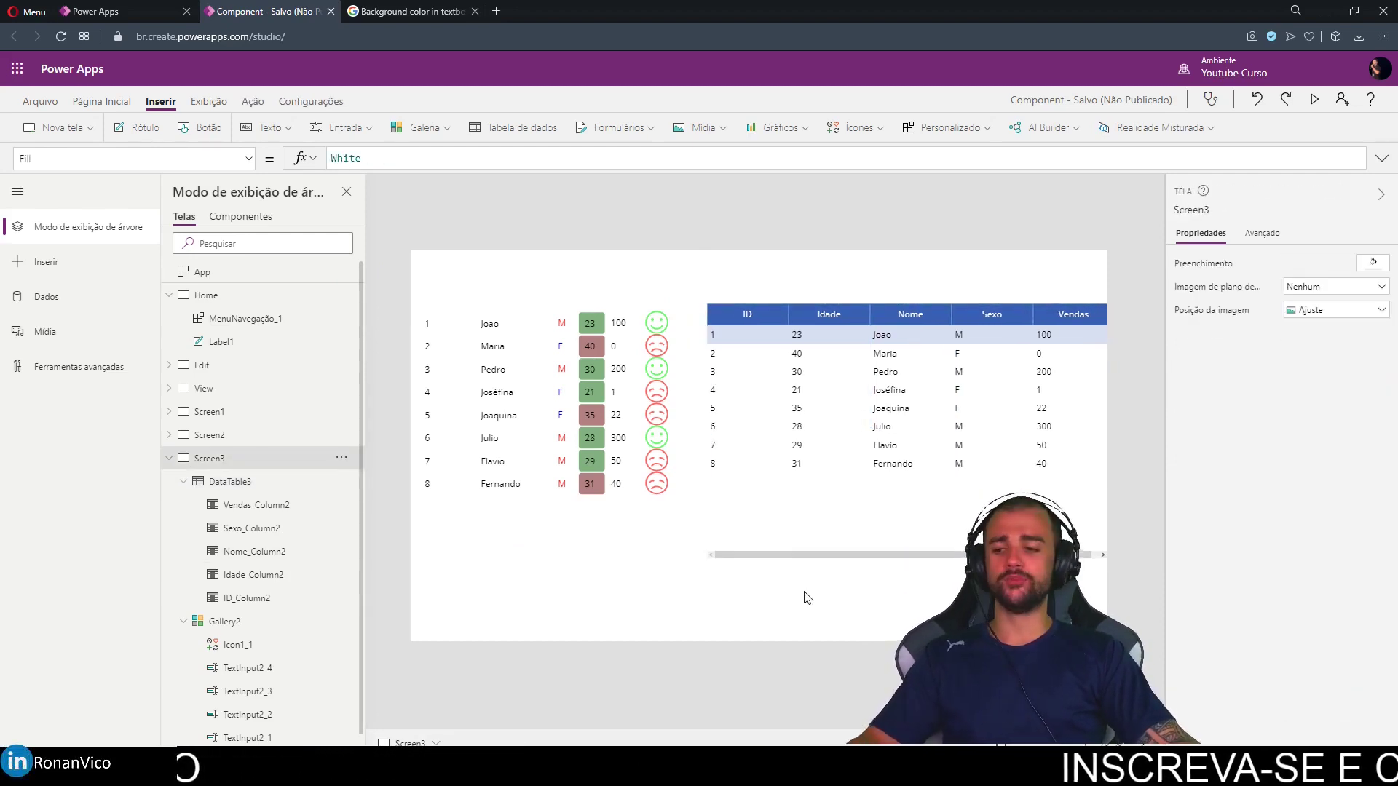
pyautogui.press('F5')
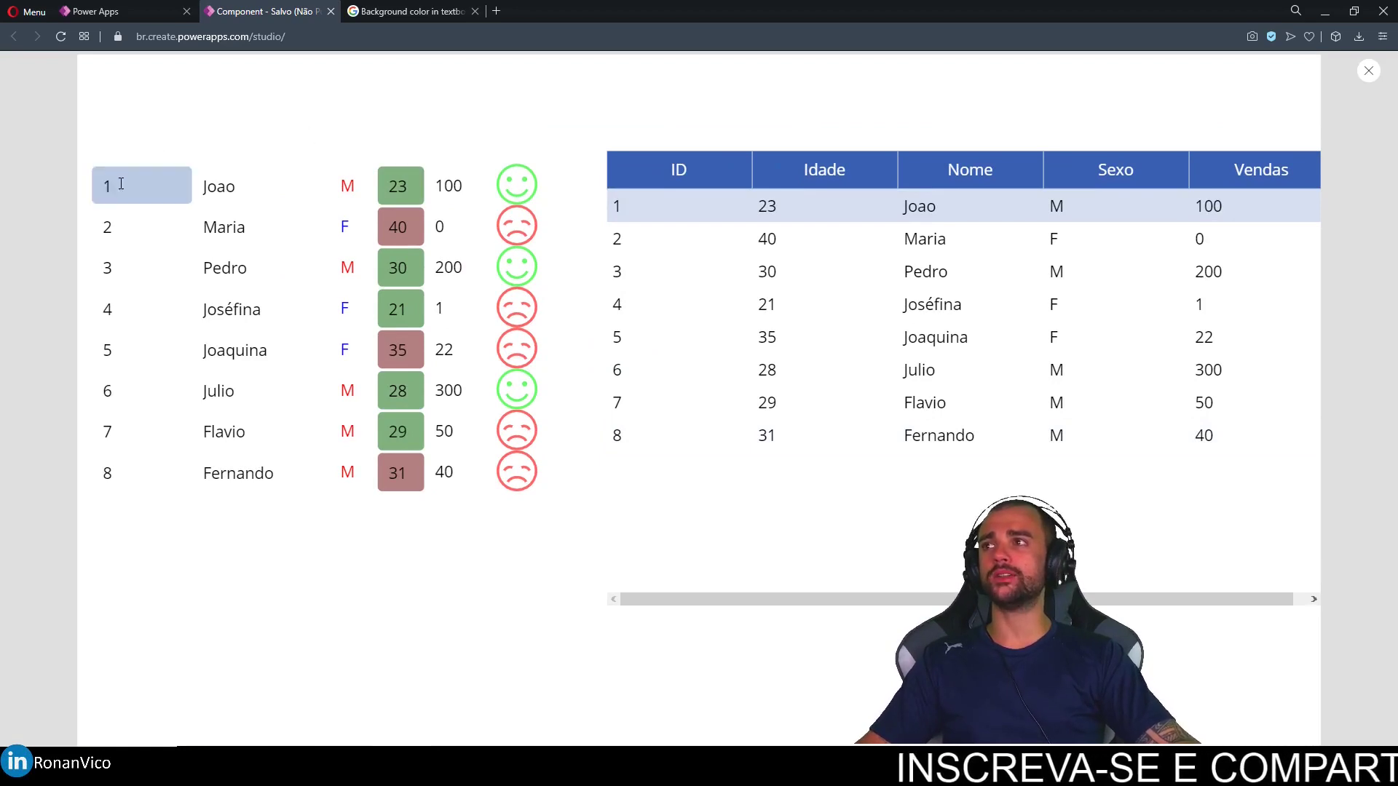